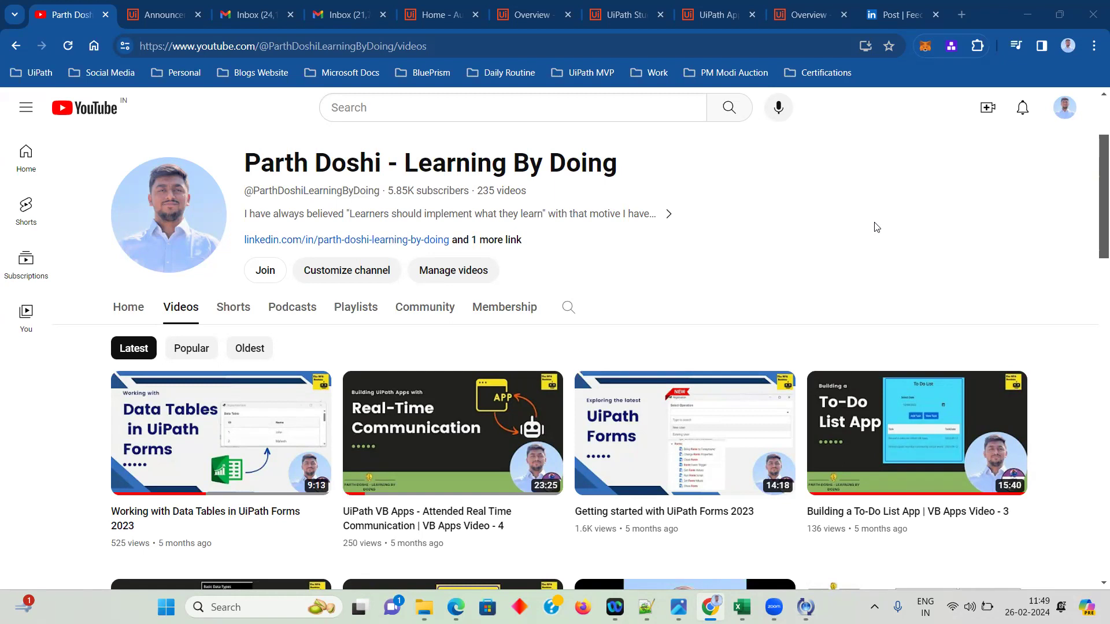
# - Look over the LinkedIn post about the UiPath MVP awards, then the YouTube channel's videos page
pyautogui.click(878, 20)
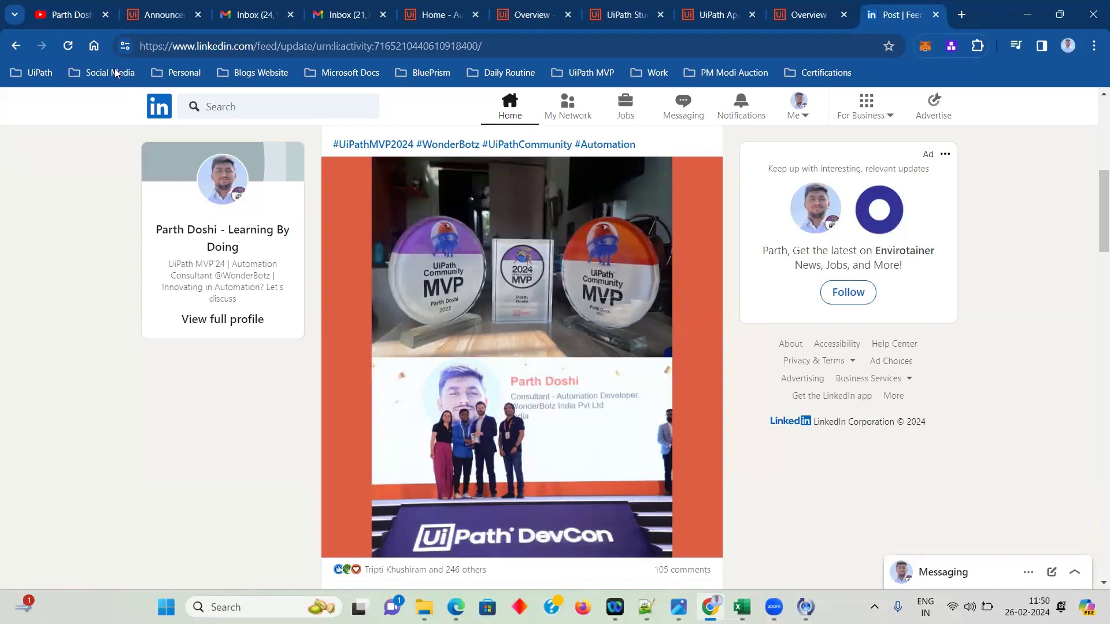
pyautogui.click(65, 26)
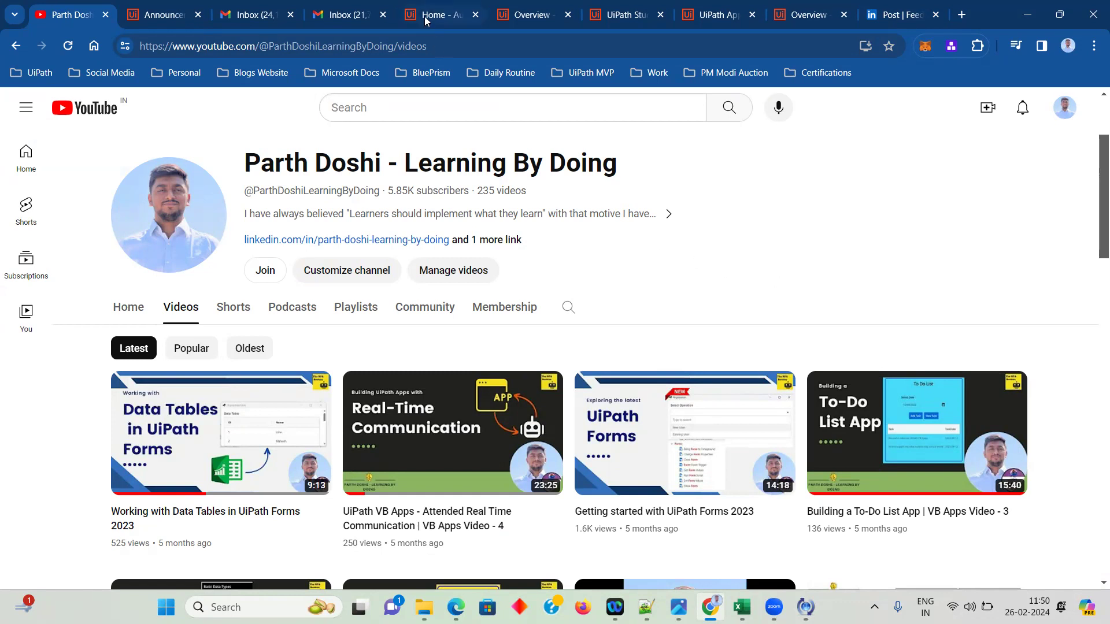
pyautogui.click(806, 24)
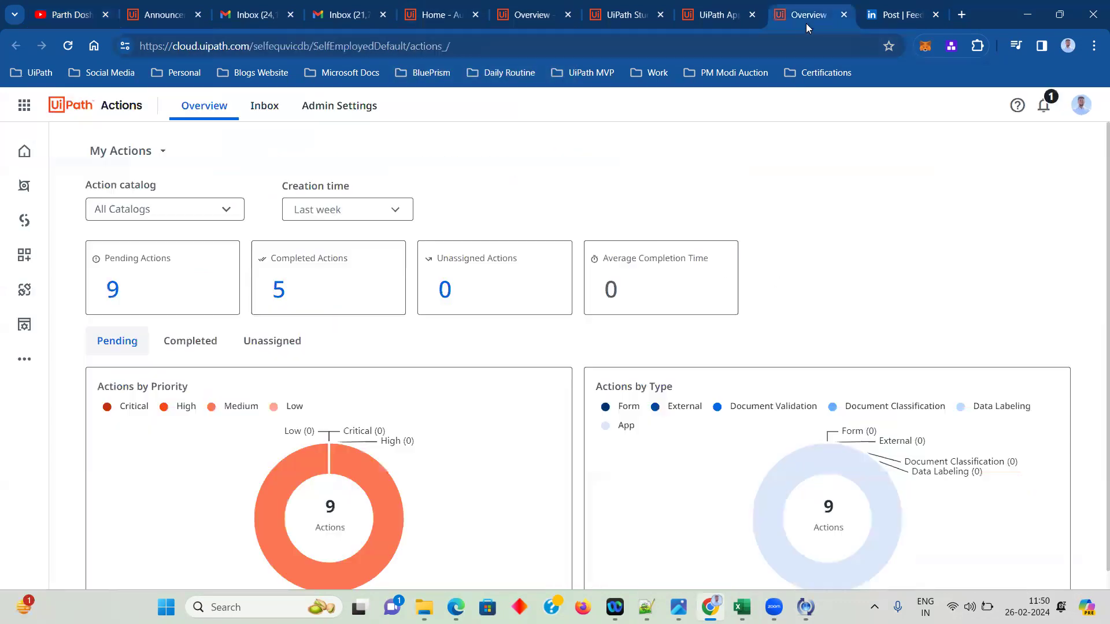
pyautogui.click(431, 19)
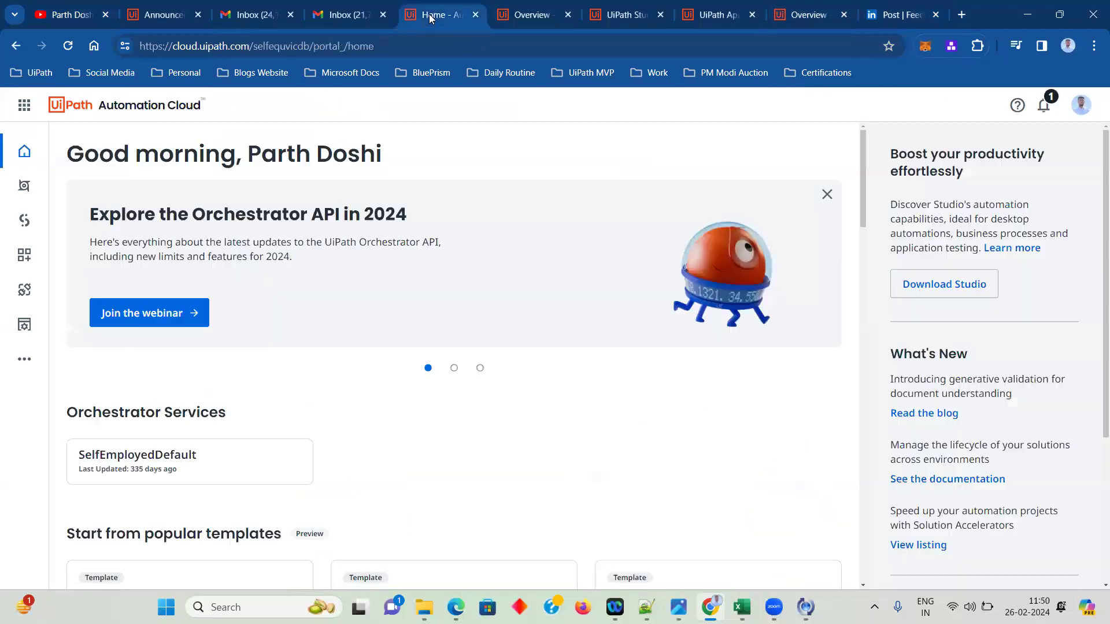
# - Read the Apps For Action Center On Cloud forum announcement and look over the Automation Cloud service list
pyautogui.click(171, 20)
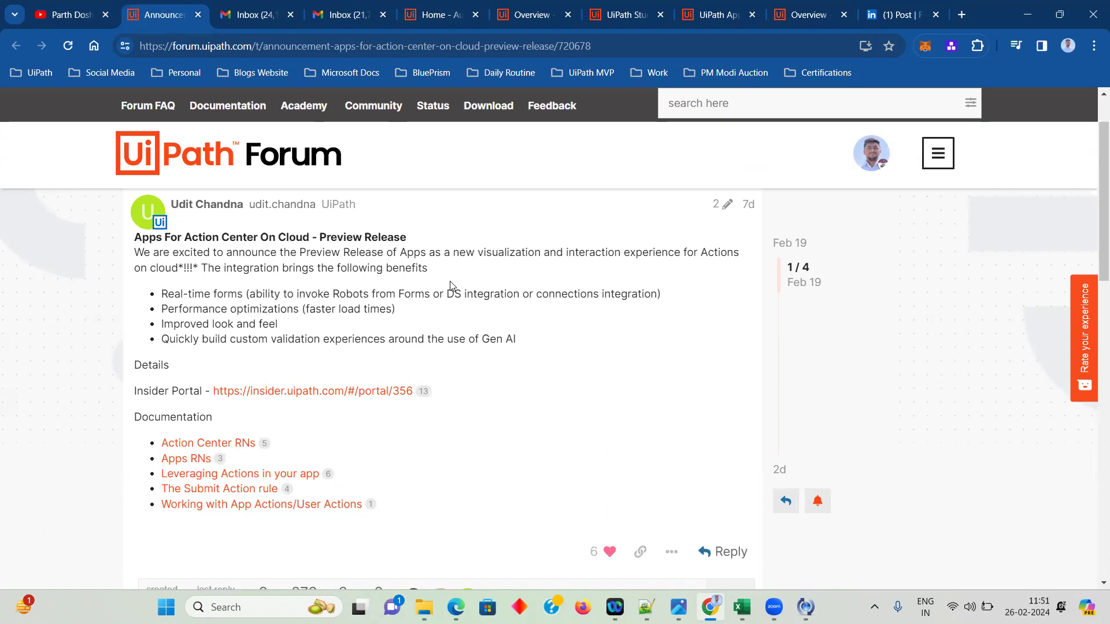
pyautogui.press('XF86AudioRaiseVolume')
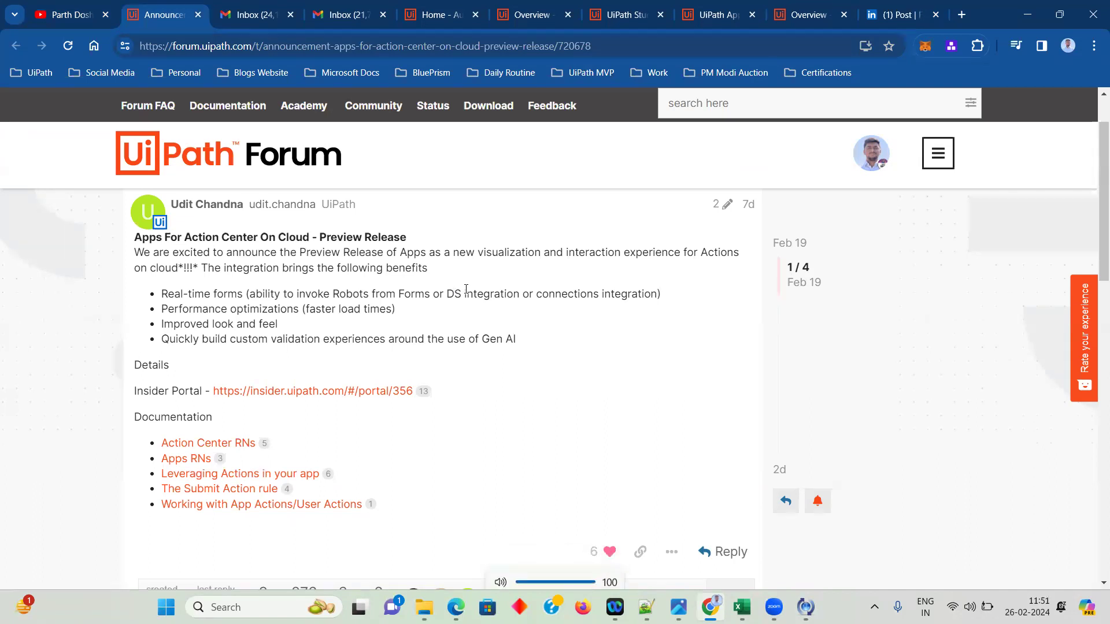
pyautogui.click(412, 22)
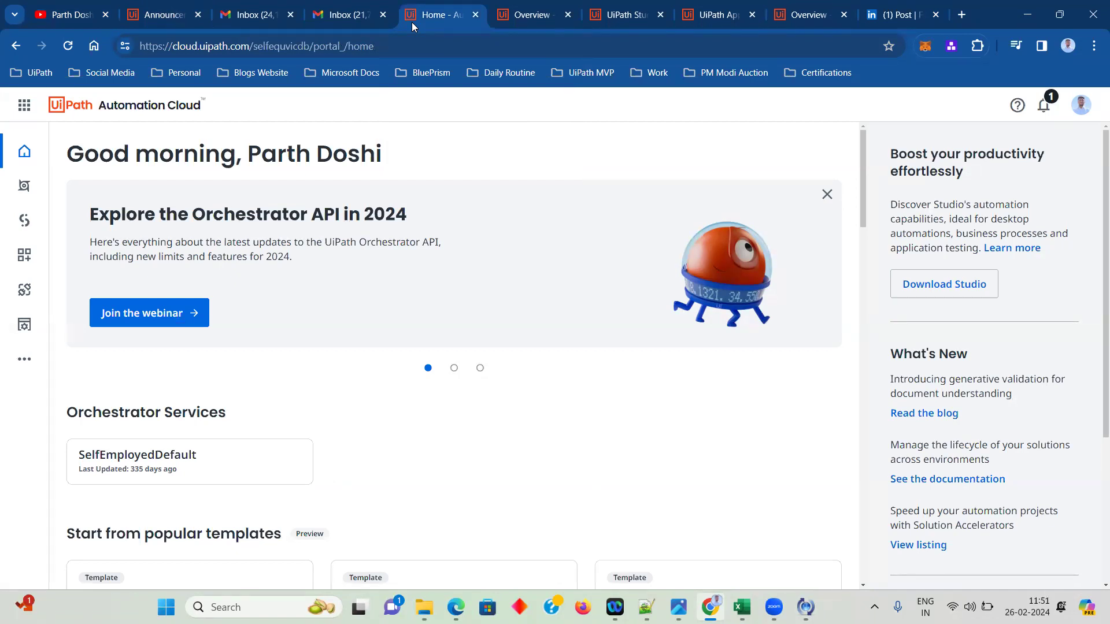
pyautogui.click(24, 105)
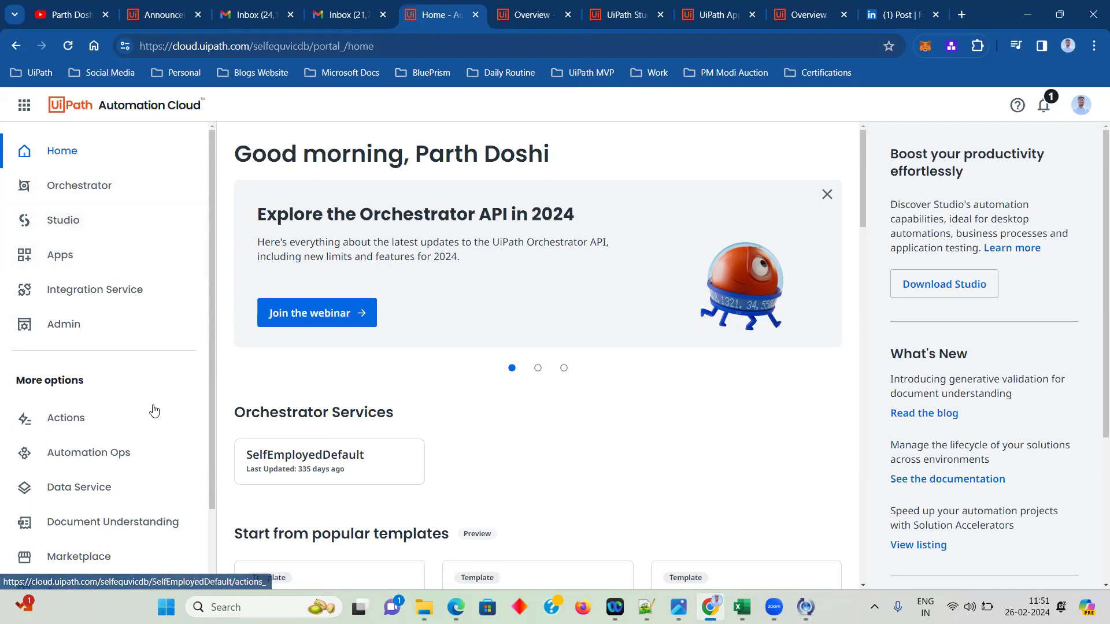
pyautogui.click(26, 108)
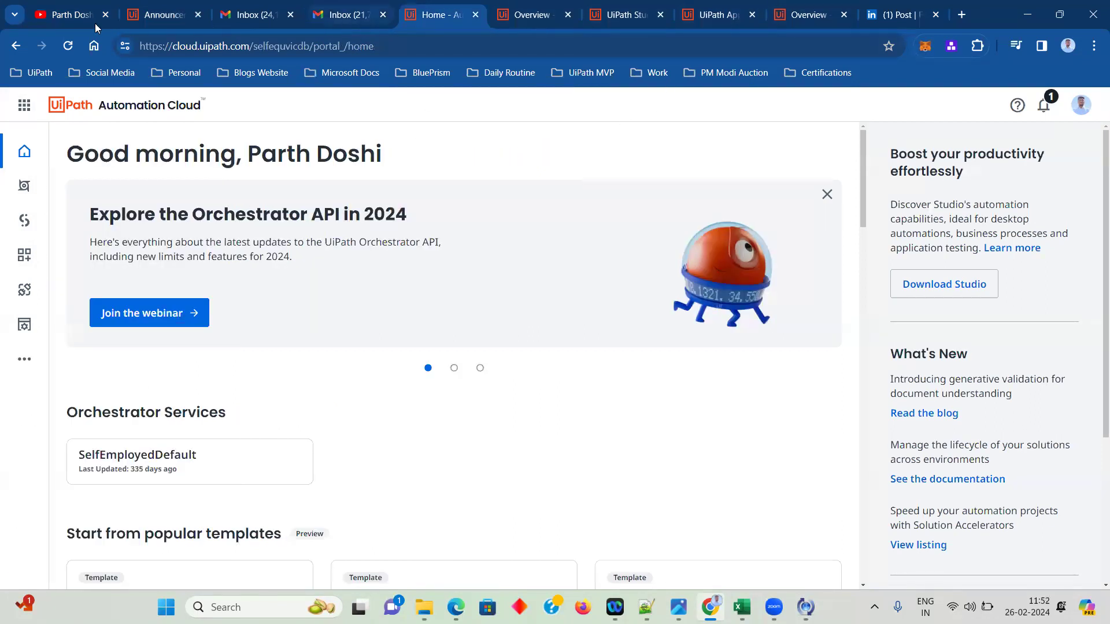
# - From the forum announcement's documentation links, open the Apps guide page on referencing an action definition in a new tab
pyautogui.click(147, 23)
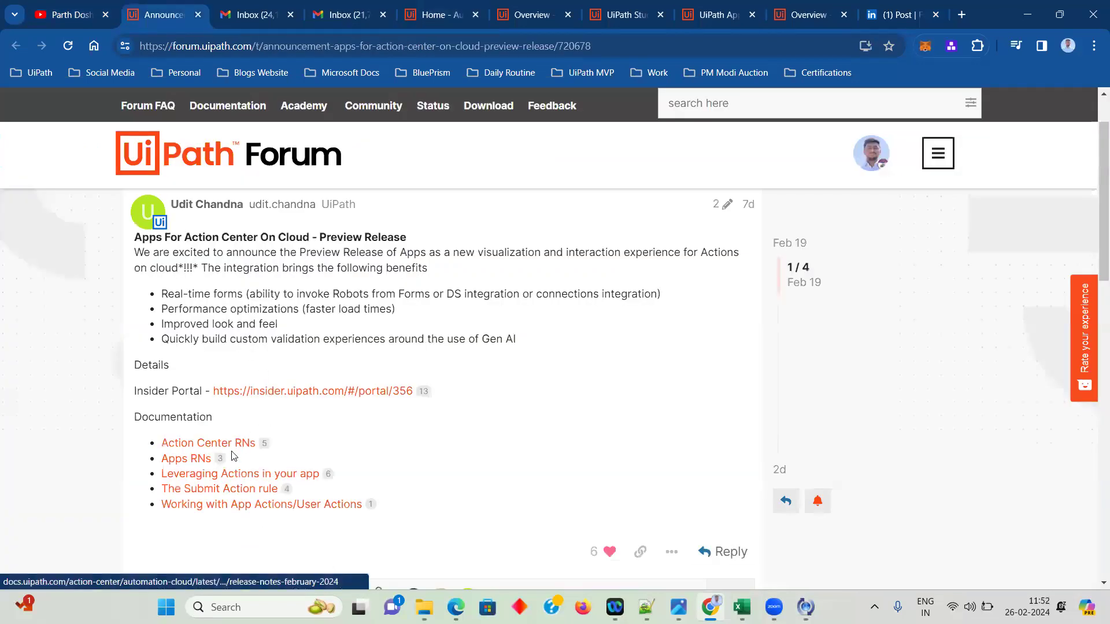
pyautogui.rightClick(188, 460)
pyautogui.click(592, 442)
pyautogui.rightClick(271, 489)
pyautogui.click(315, 279)
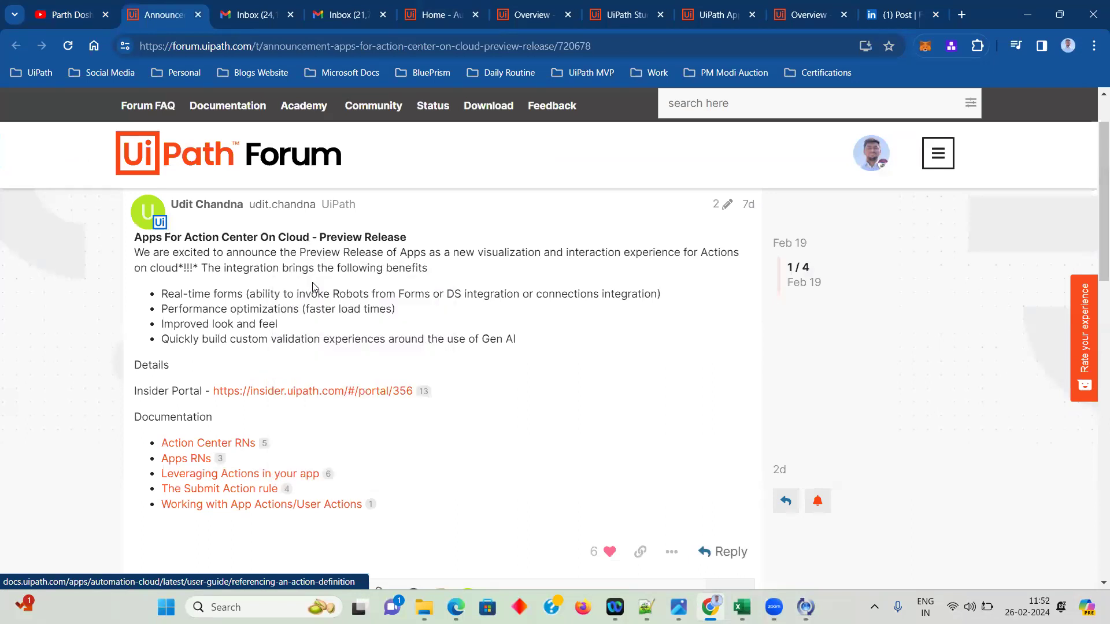
pyautogui.click(232, 15)
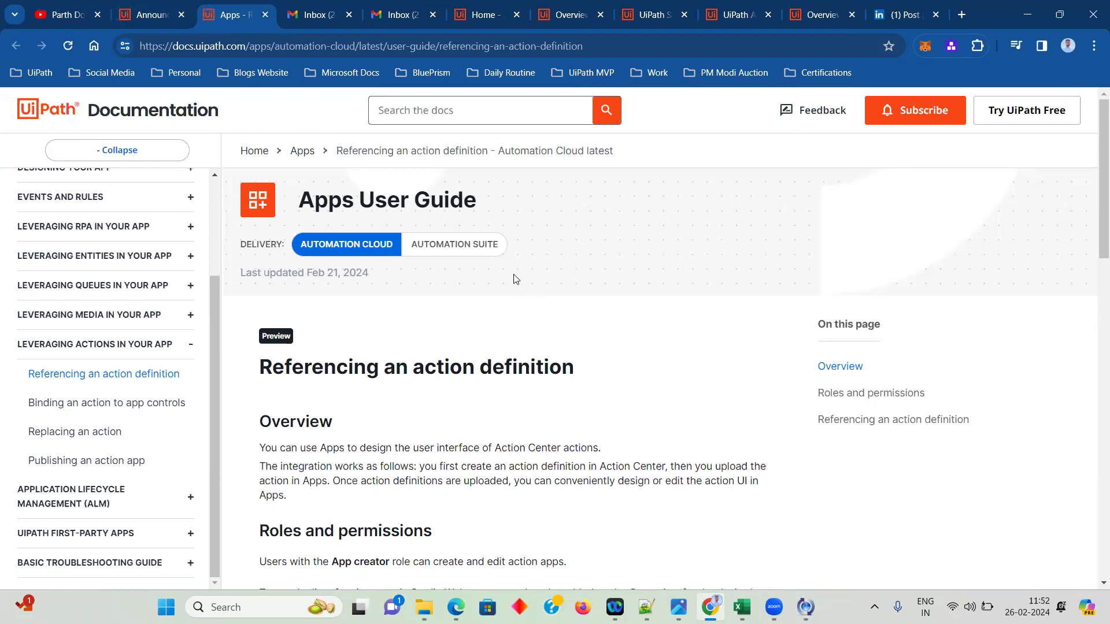
# - Skim the Apps User Guide pages on referencing, binding and replacing an action, through to publishing an action app
pyautogui.scroll(-15, 516, 279)
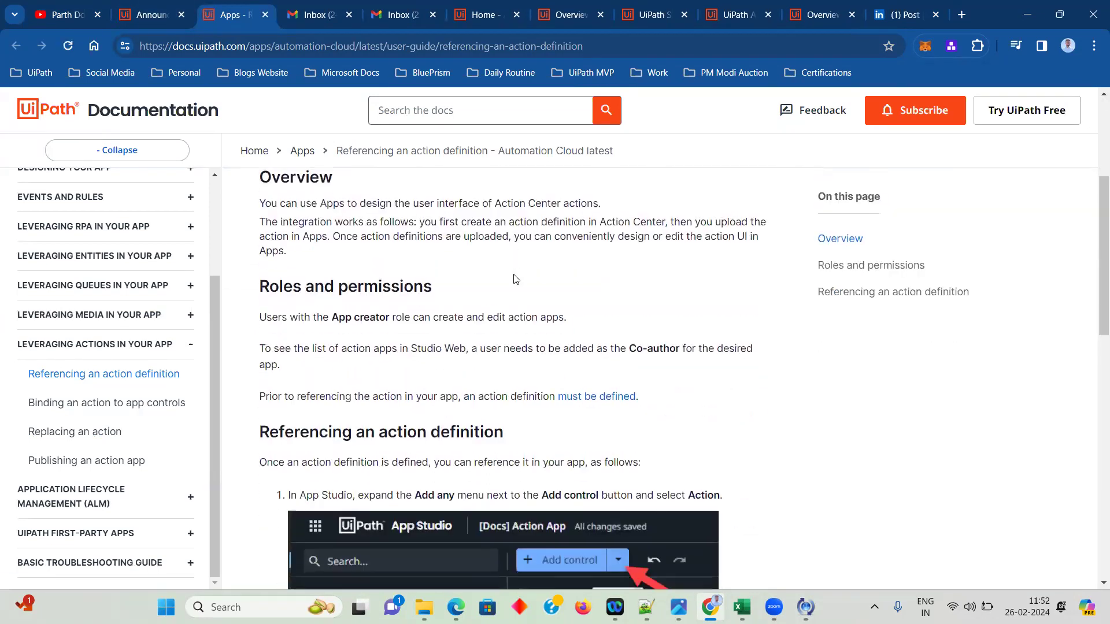
pyautogui.scroll(-4, 513, 274)
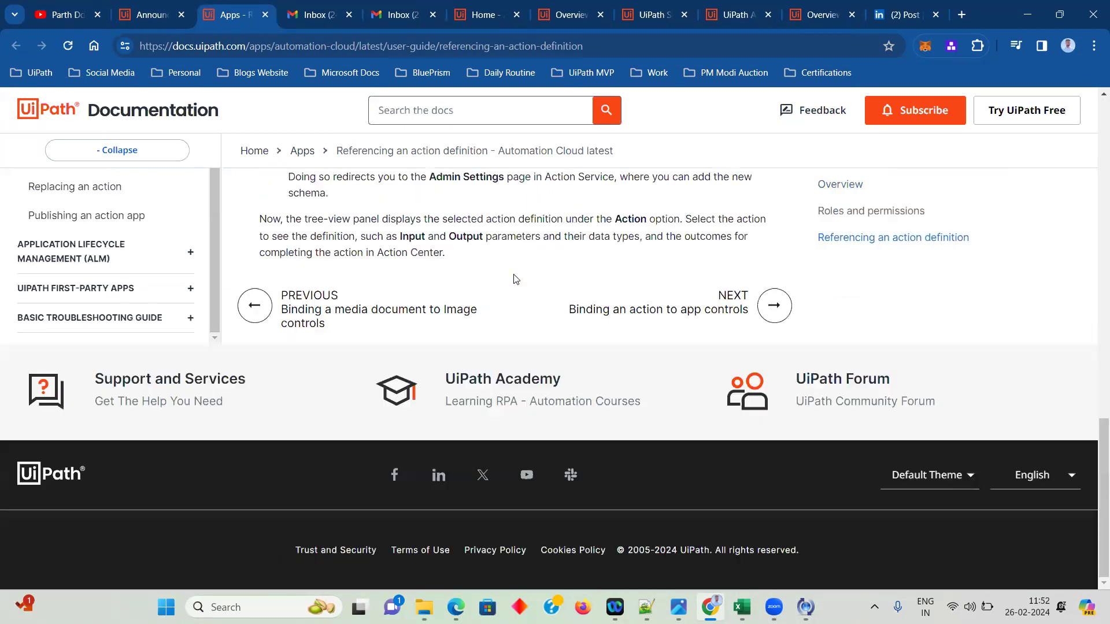
pyautogui.click(766, 309)
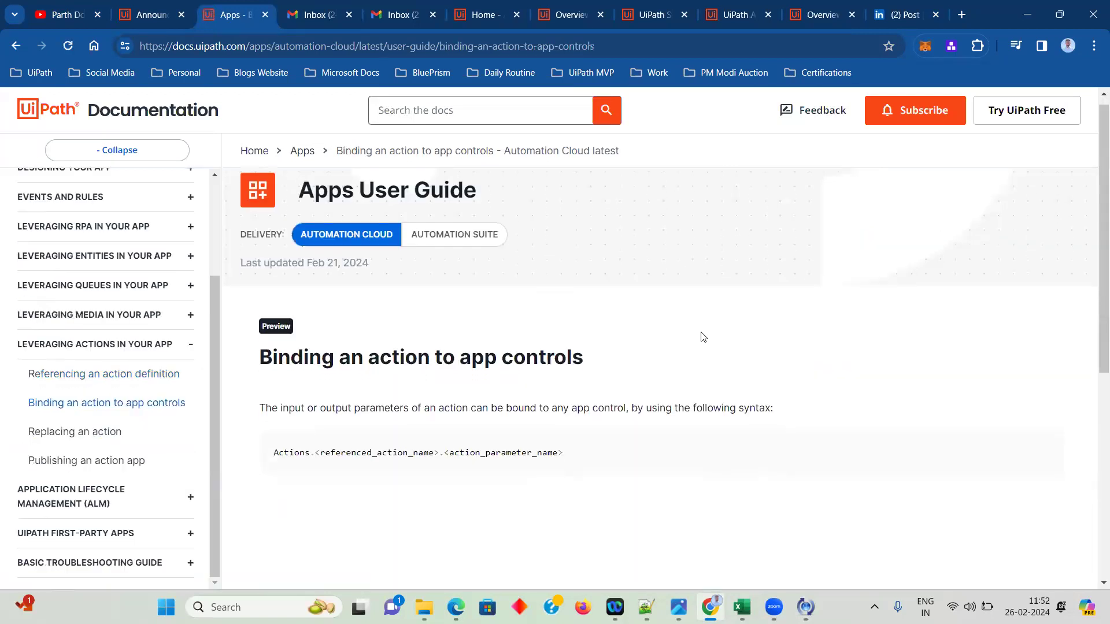
pyautogui.scroll(-5, 697, 334)
pyautogui.scroll(-2, 721, 430)
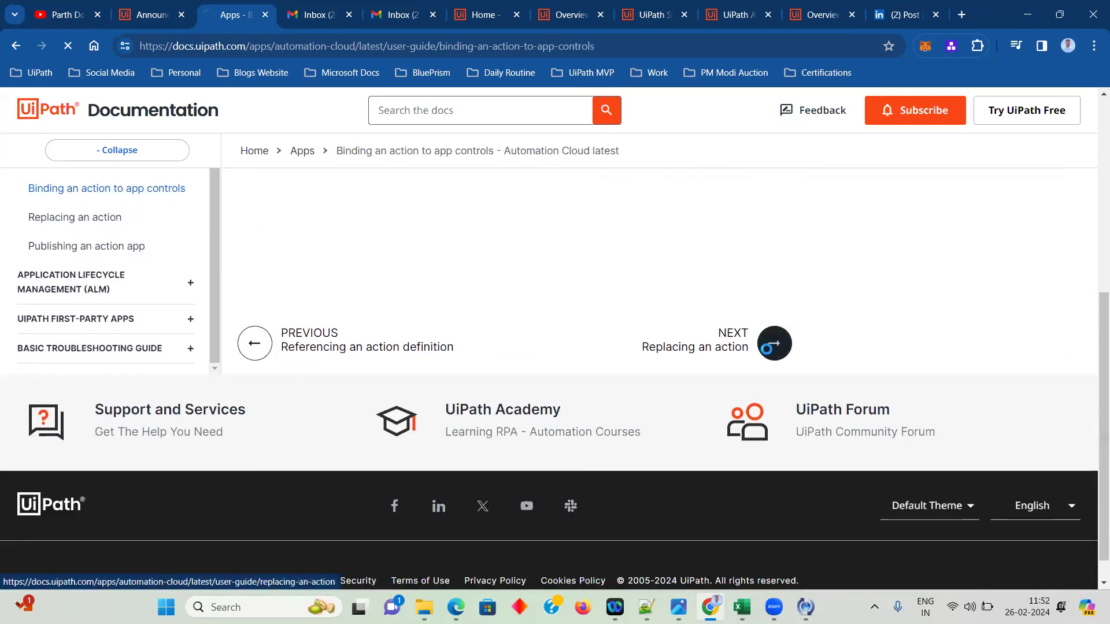
pyautogui.click(701, 351)
pyautogui.scroll(-5, 701, 351)
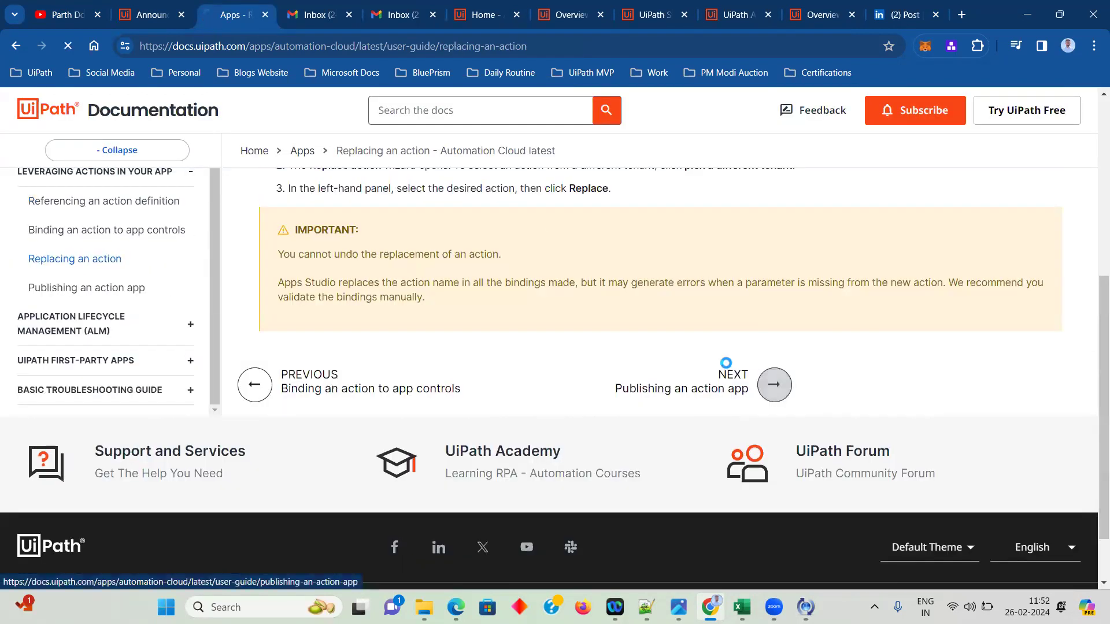
pyautogui.click(729, 365)
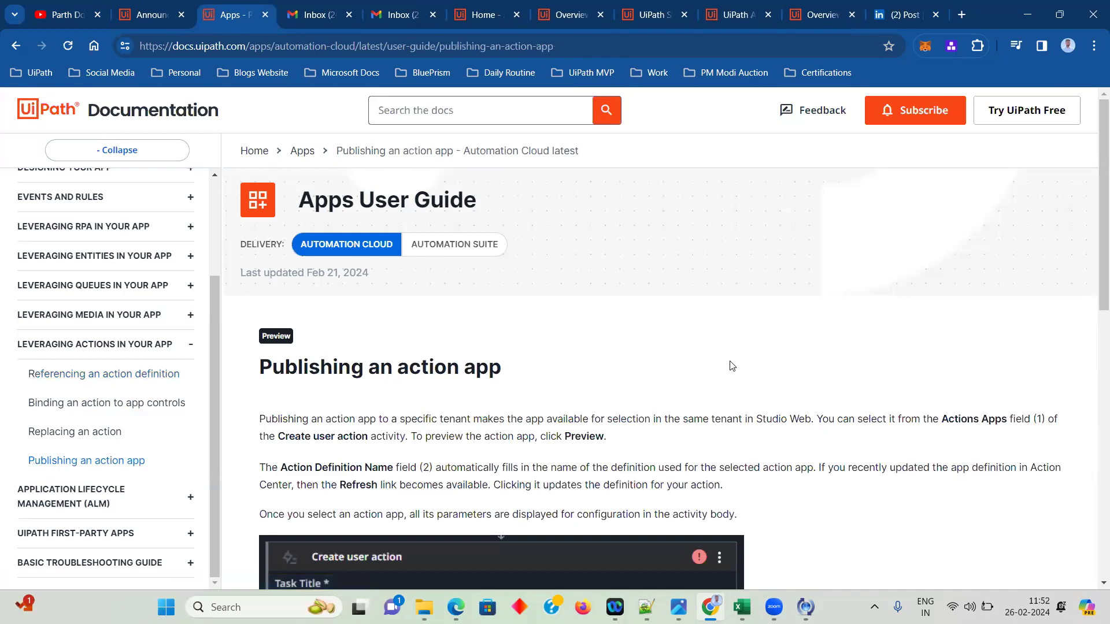
# - Open the Actions inbox and remove the Last hour time filter from the pending actions
pyautogui.click(163, 19)
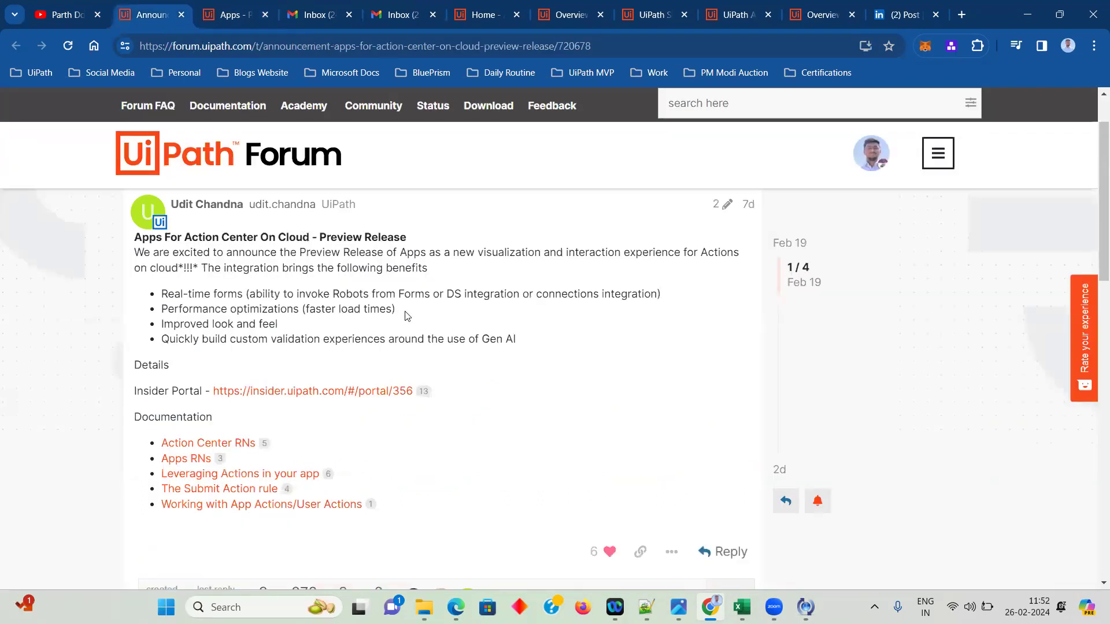
pyautogui.click(718, 16)
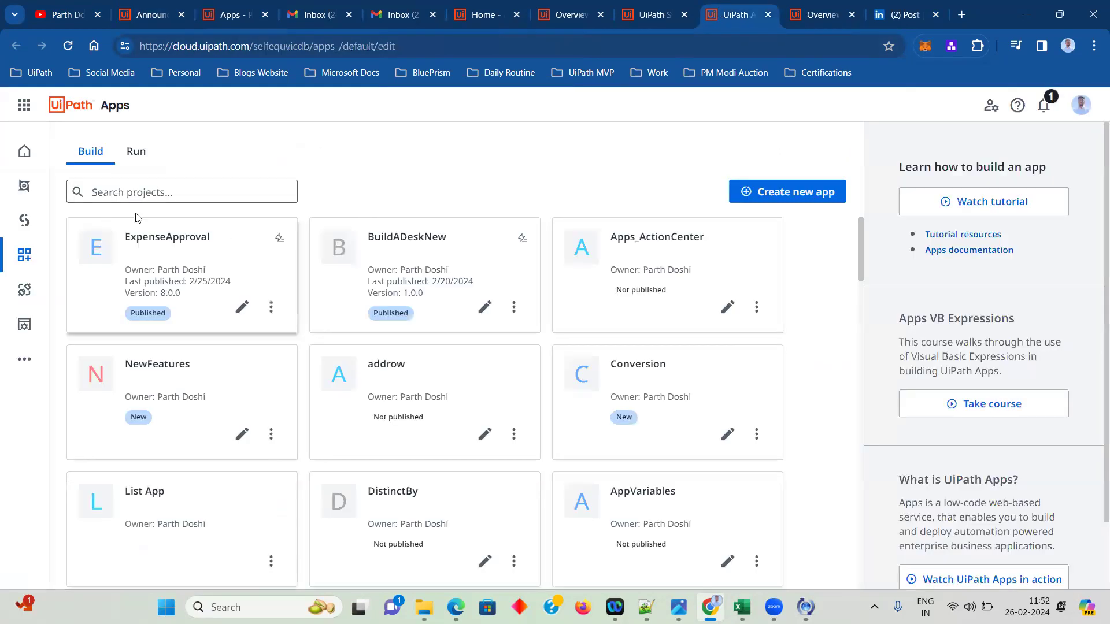
pyautogui.click(796, 20)
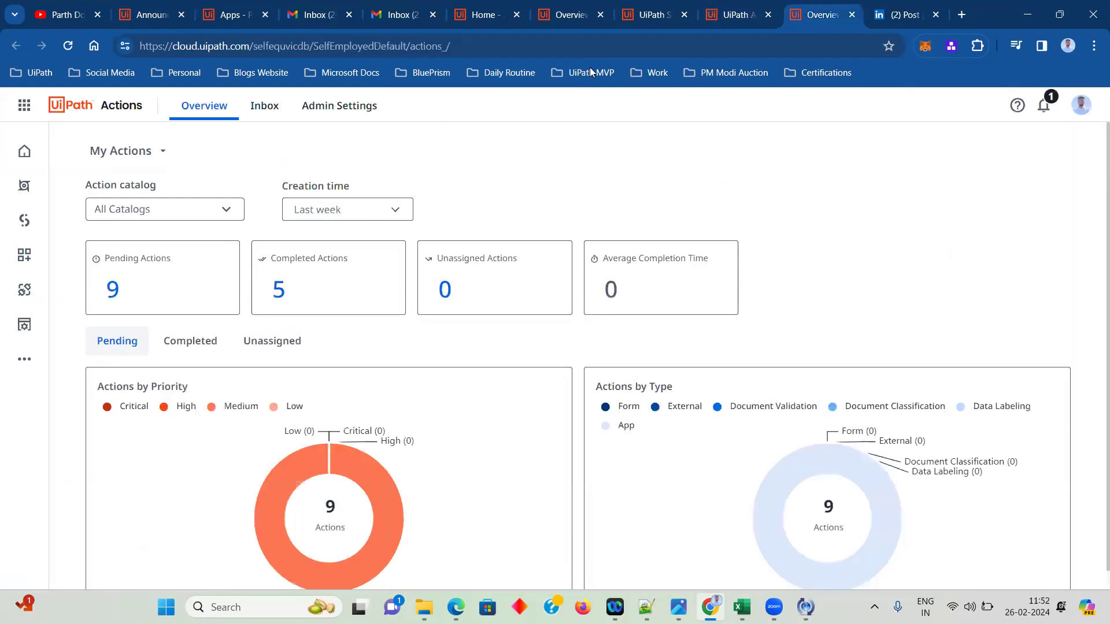
pyautogui.click(277, 106)
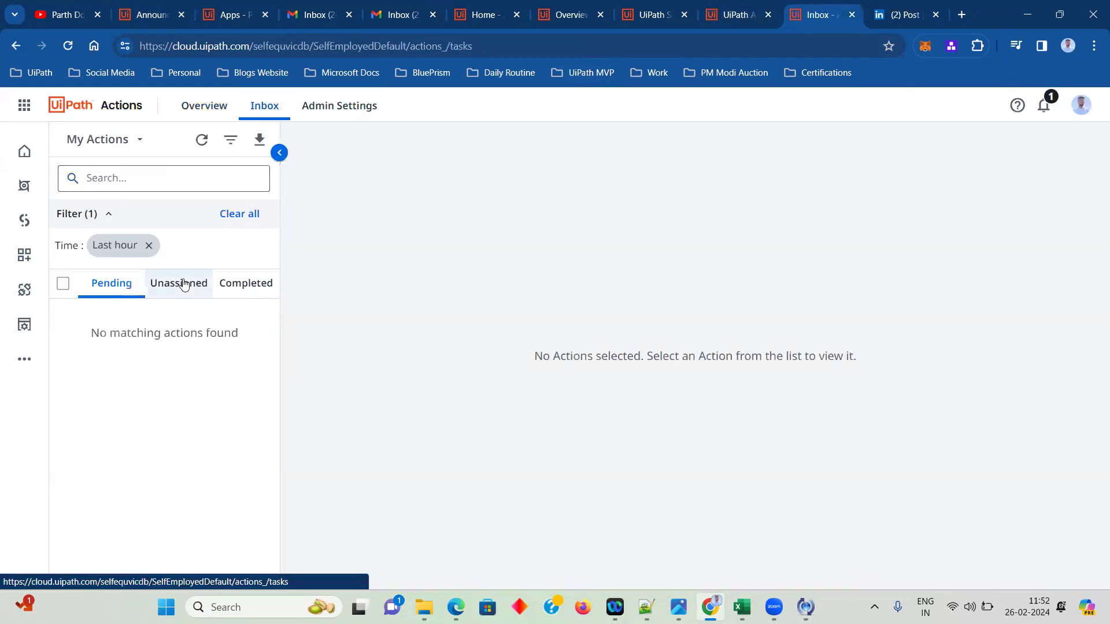
pyautogui.click(149, 246)
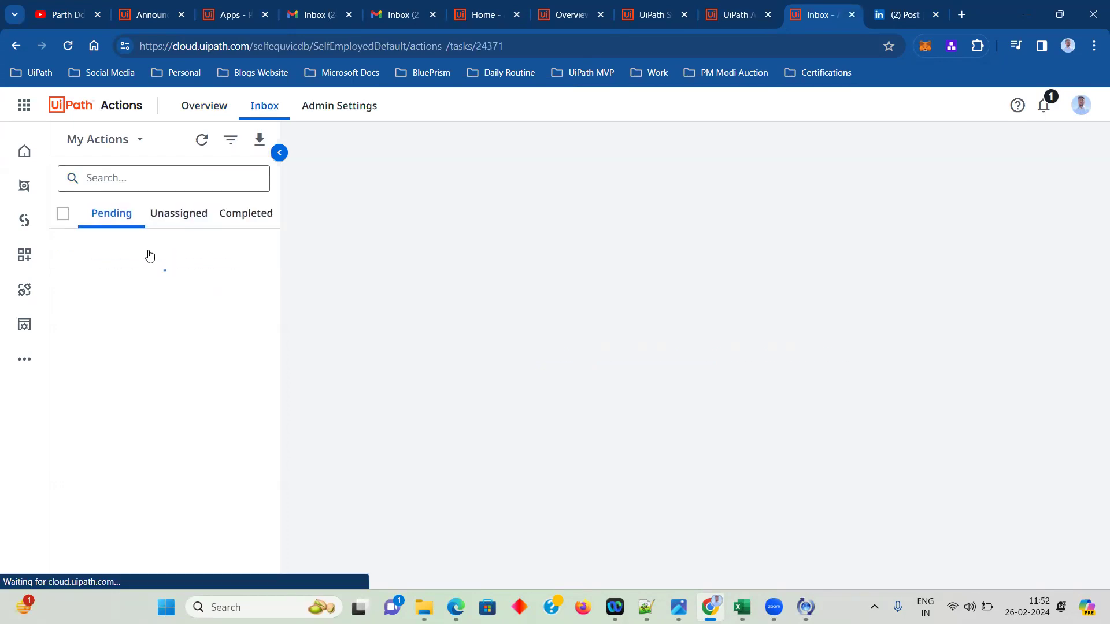
pyautogui.doubleClick(148, 247)
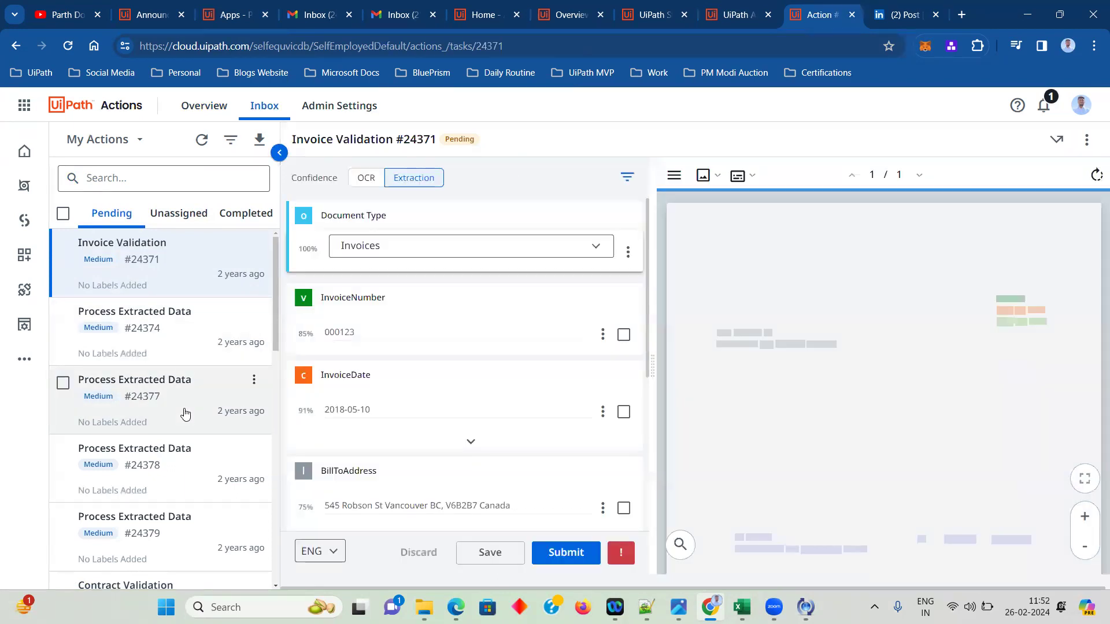
# - Open the pending Process Extracted Data action just above Contract Validation and examine its invoice data form and line items
pyautogui.scroll(-2, 185, 413)
pyautogui.click(185, 413)
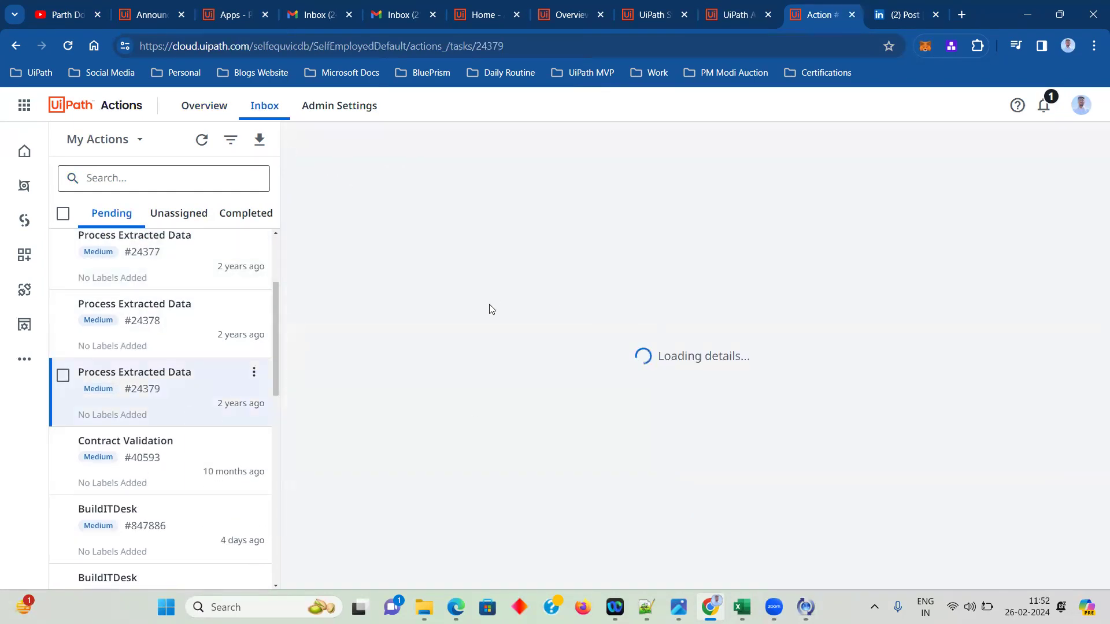
pyautogui.scroll(-3, 694, 307)
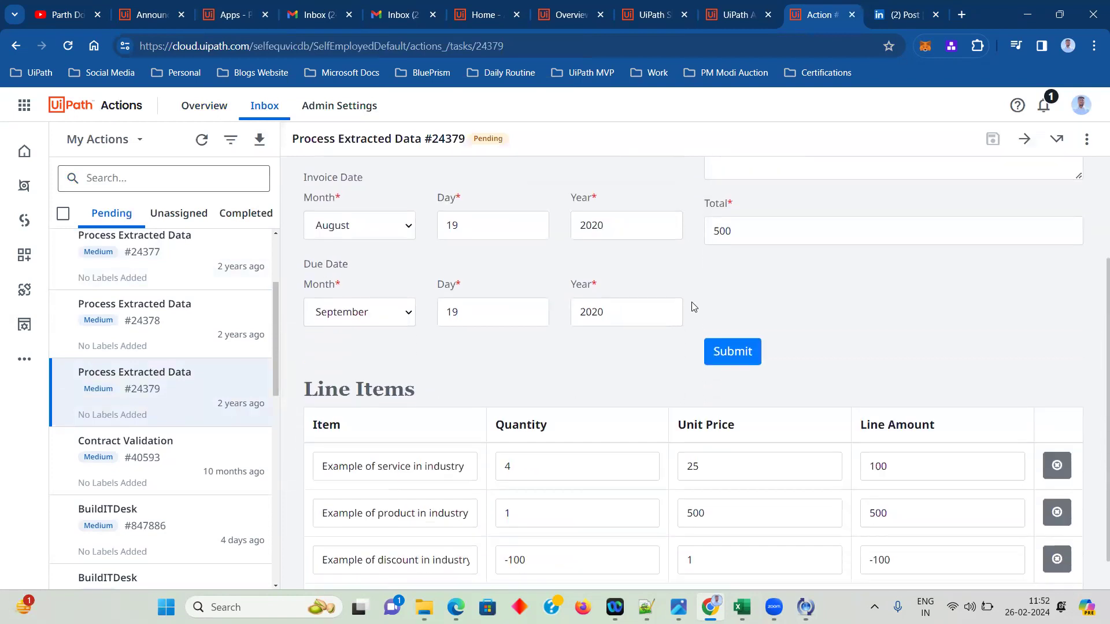
pyautogui.scroll(3, 694, 308)
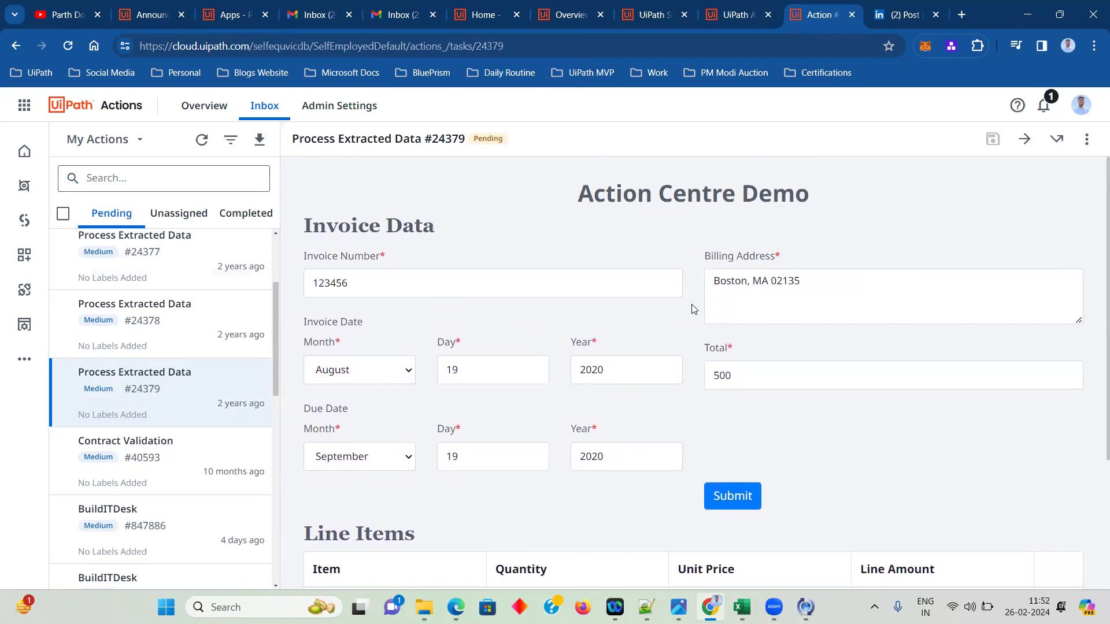
pyautogui.scroll(-3, 694, 309)
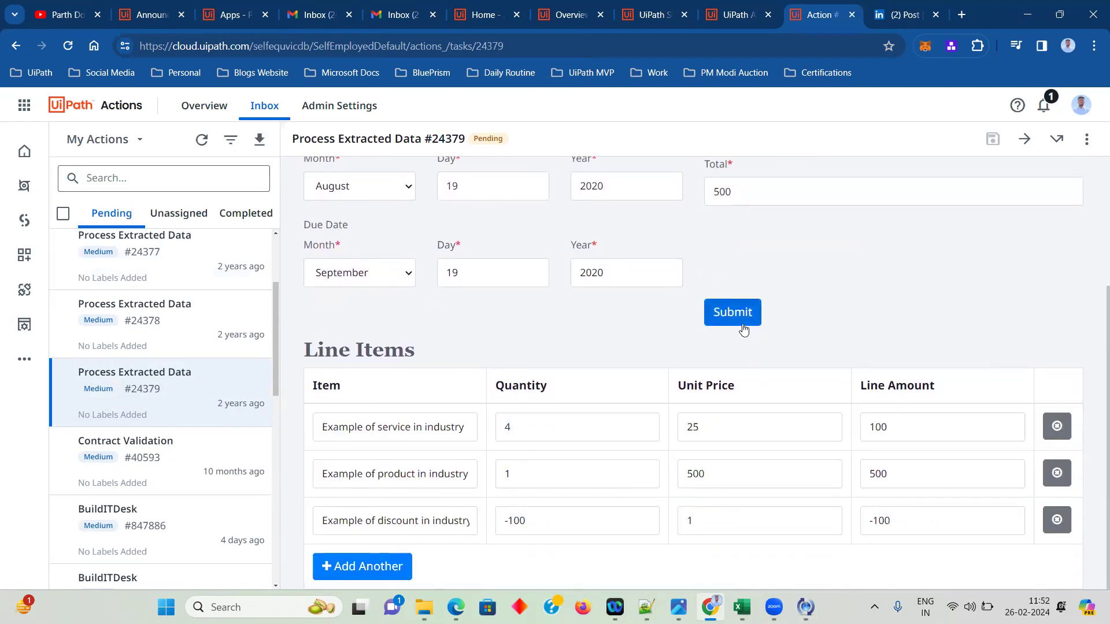
pyautogui.scroll(3, 670, 327)
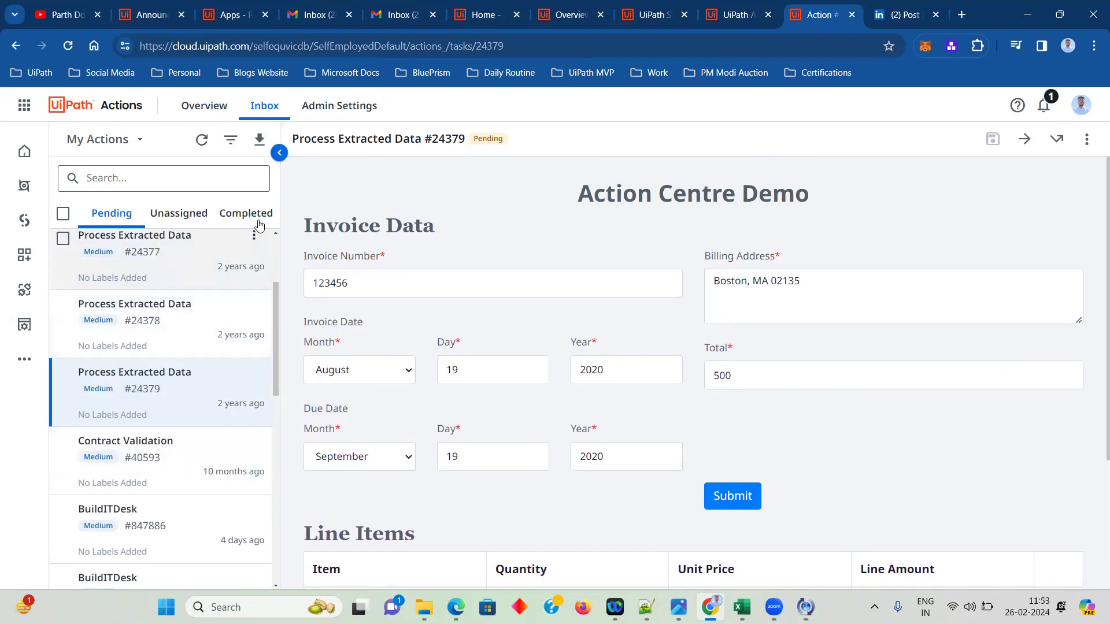
# - Open the last Reimbursement action in the pending list and examine its employee details, expense details, receipt and approval options
pyautogui.moveTo(277, 399); pyautogui.dragTo(277, 581)
pyautogui.click(203, 492)
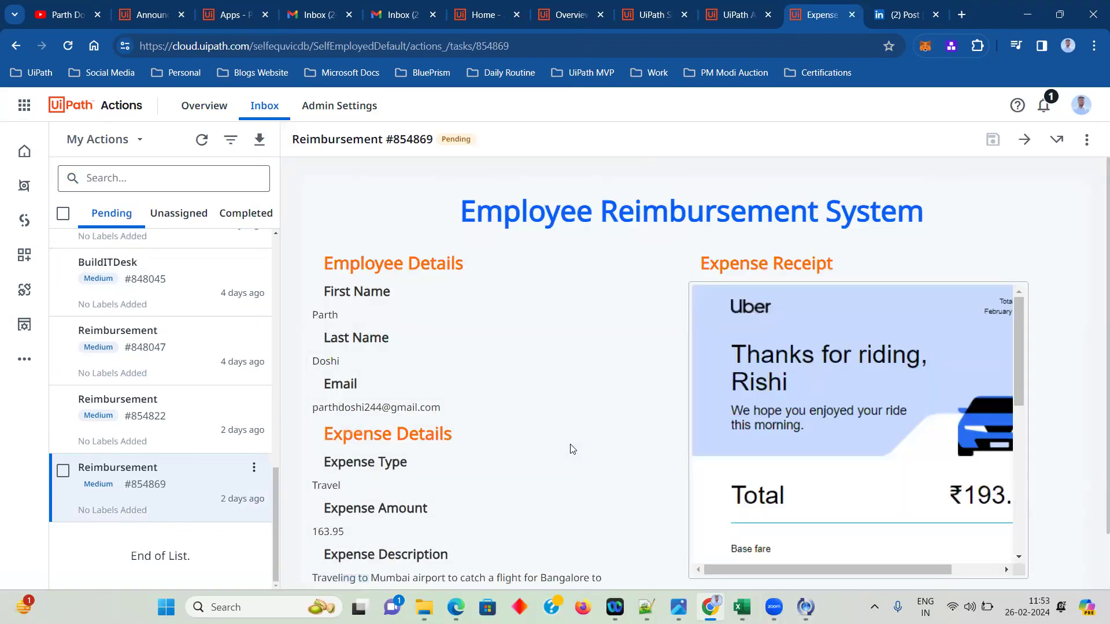
pyautogui.scroll(-1, 573, 450)
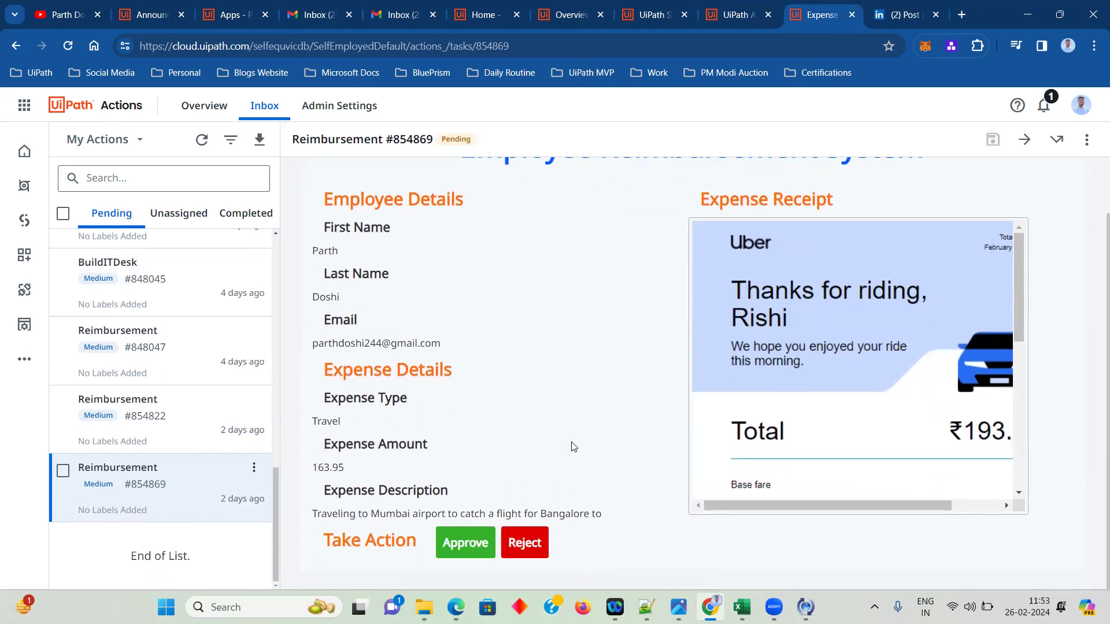
pyautogui.scroll(1, 573, 447)
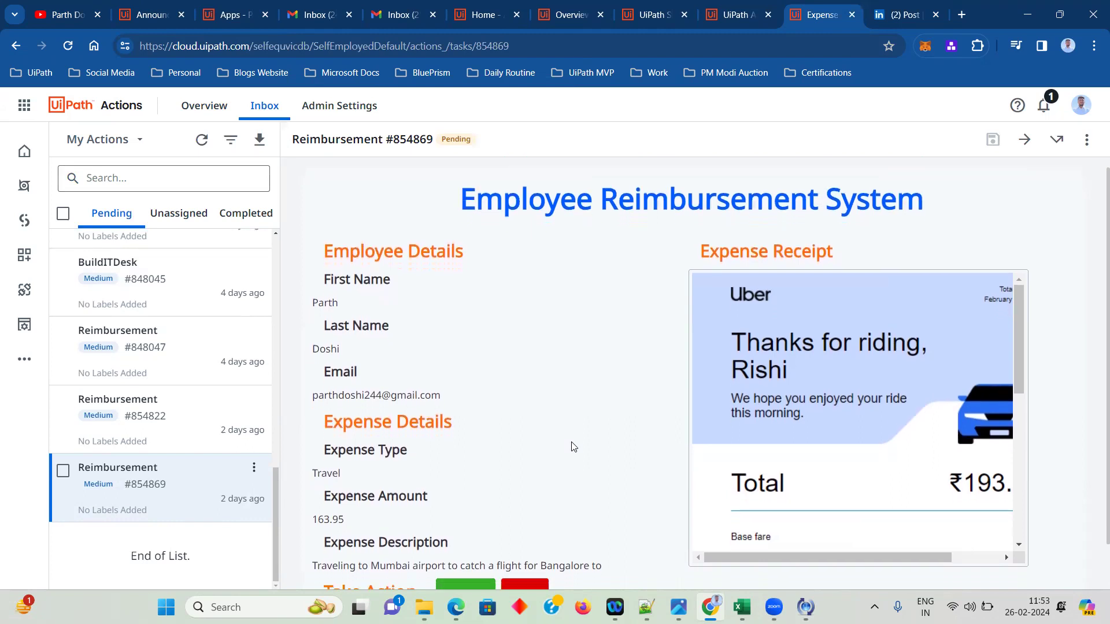
pyautogui.scroll(-1, 578, 447)
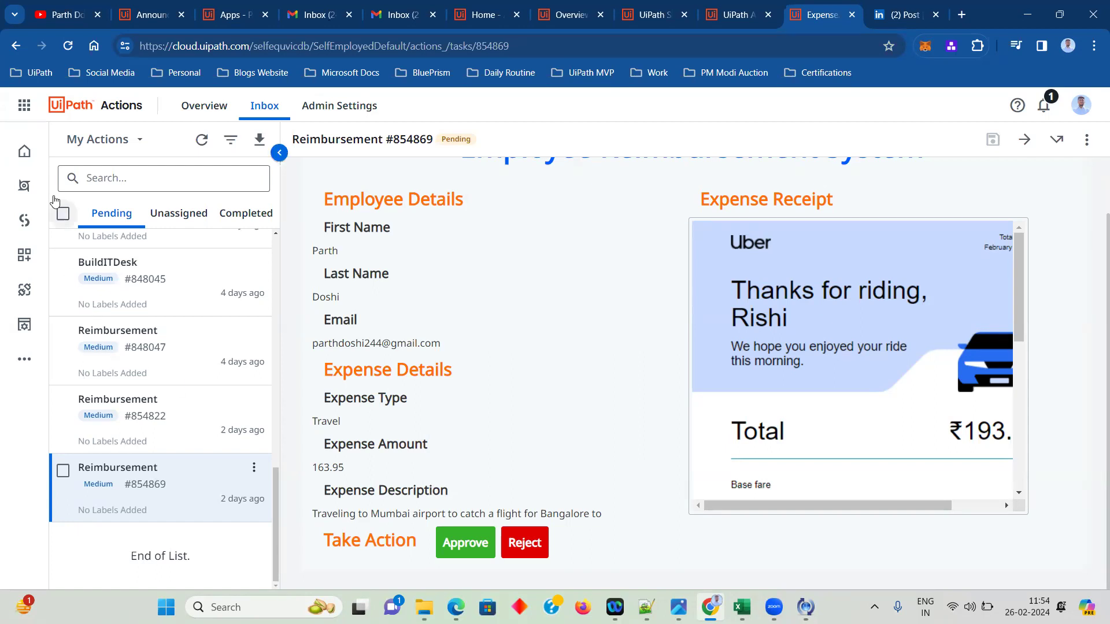
# - Recheck the Apps For Action Center benefits in the forum announcement and return to the Reimbursement action
pyautogui.click(232, 15)
pyautogui.click(149, 14)
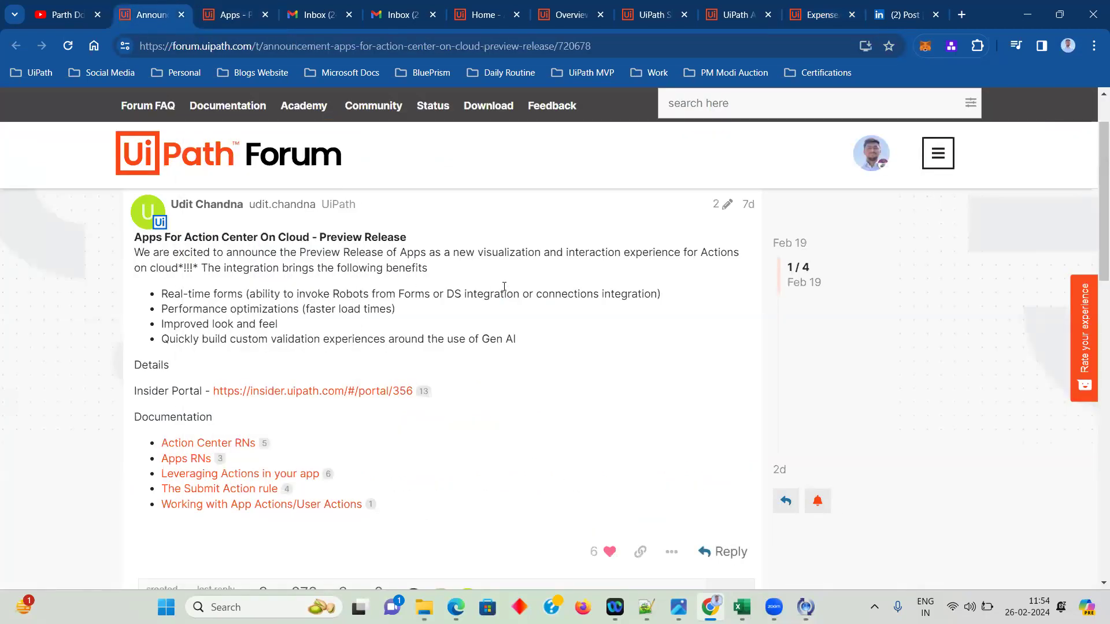
pyautogui.click(823, 14)
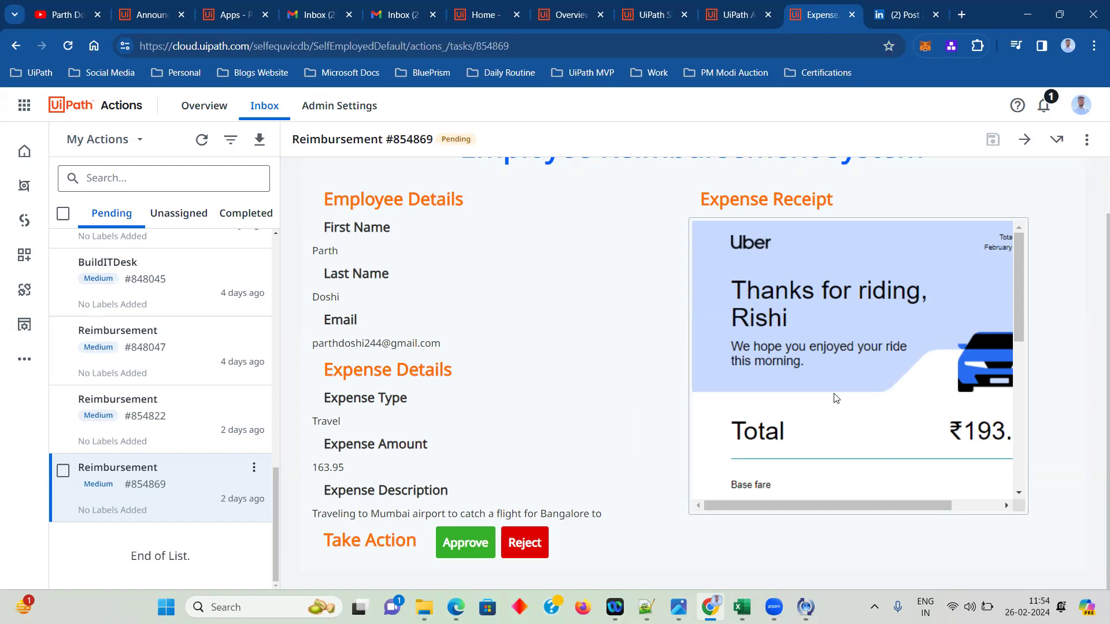
# - Look through the UiPath Apps project list and compare the published ExpenseApproval app with the pending Reimbursement action
pyautogui.click(463, 21)
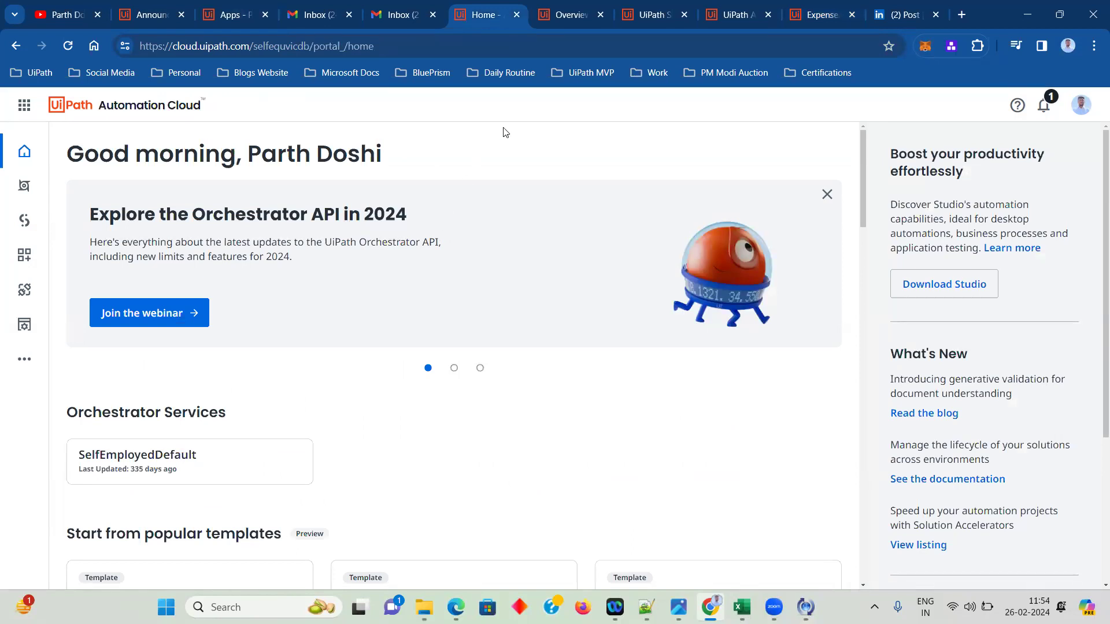
pyautogui.click(736, 17)
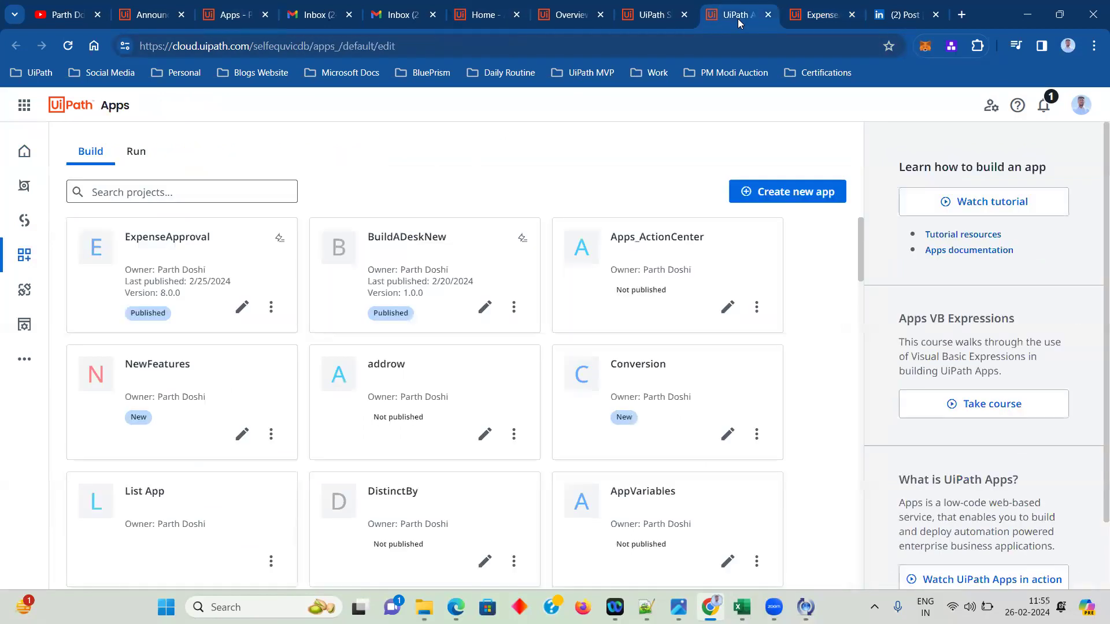
pyautogui.click(814, 18)
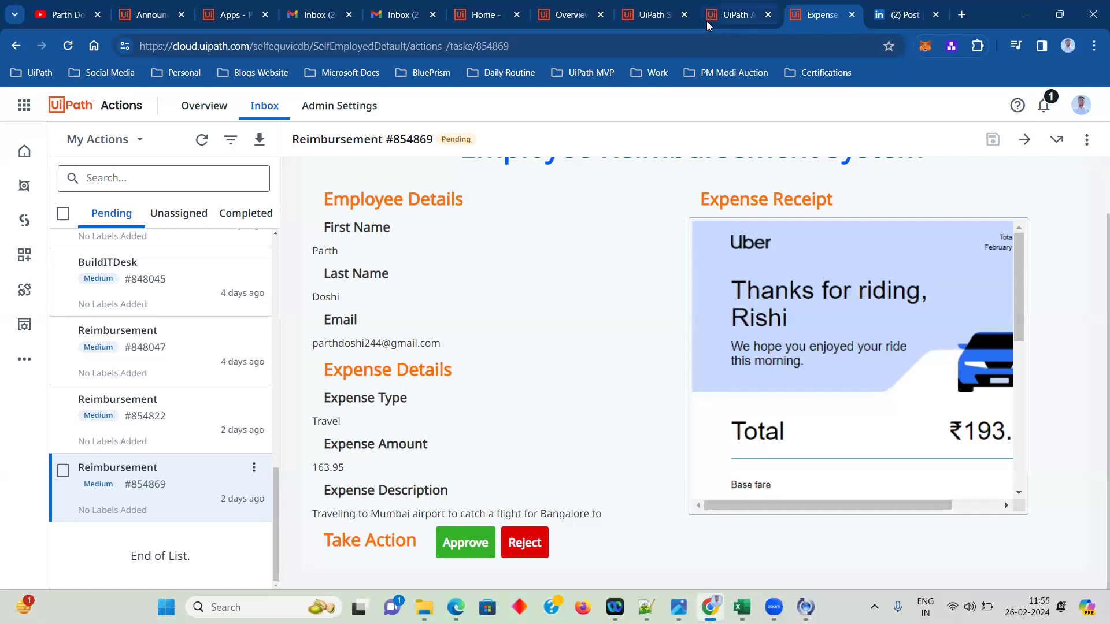
pyautogui.click(707, 21)
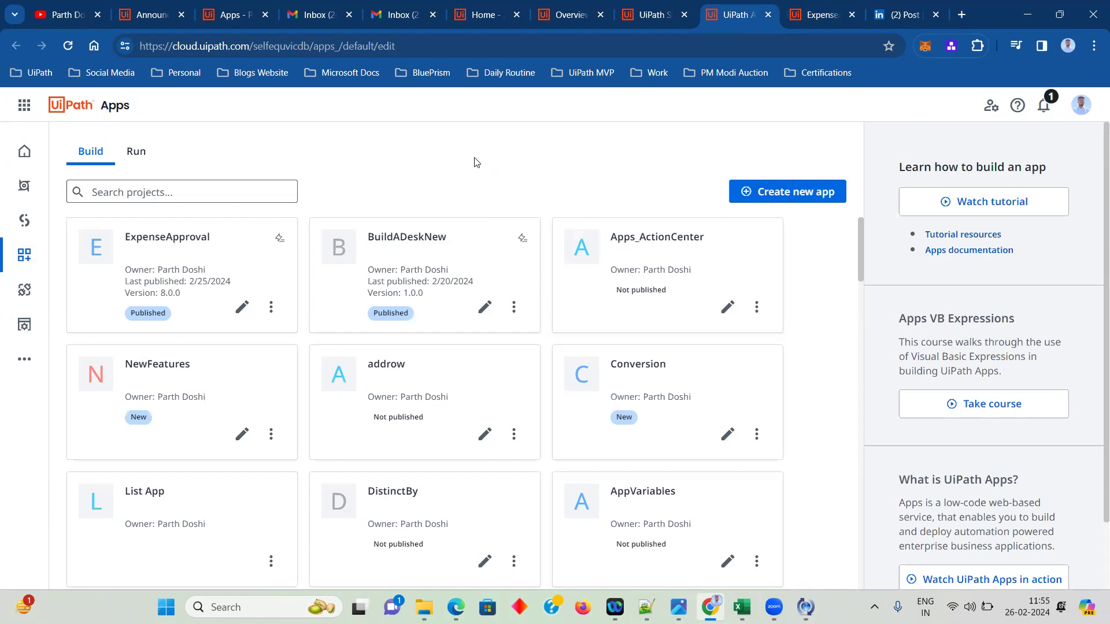
# - Revisit the forum announcement and the Publishing an action app documentation, and return to the Reimbursement action
pyautogui.click(164, 8)
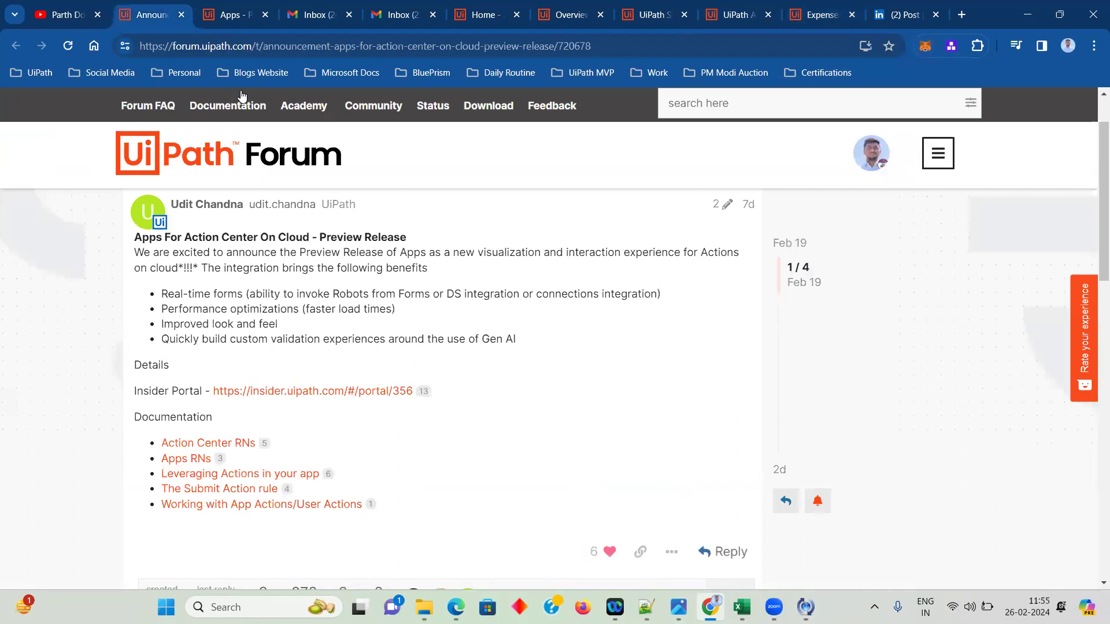
pyautogui.click(231, 15)
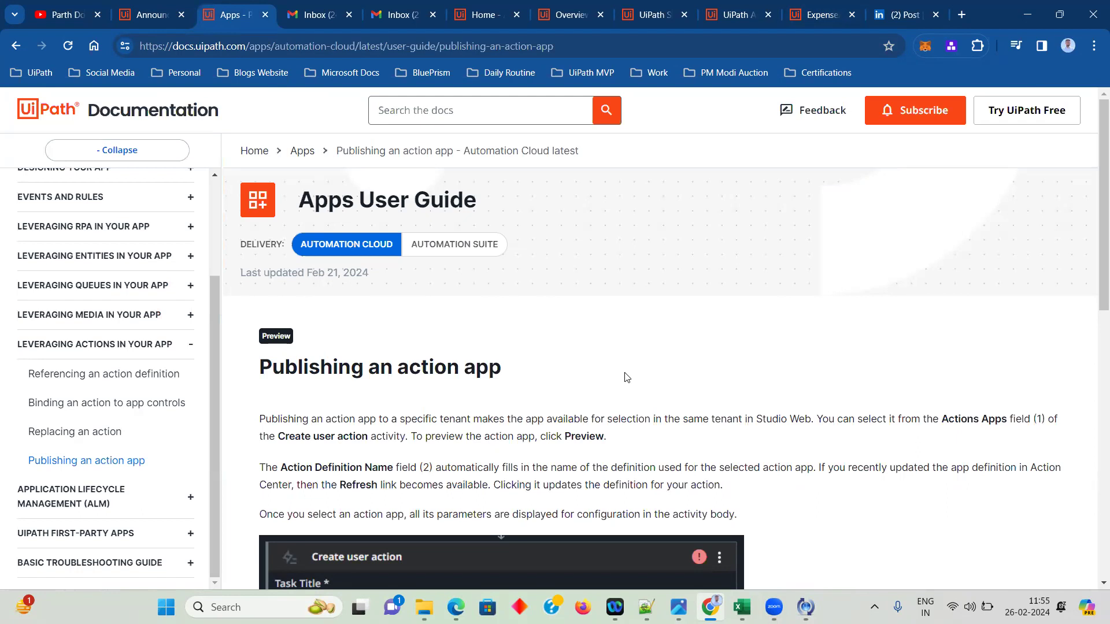
pyautogui.click(827, 15)
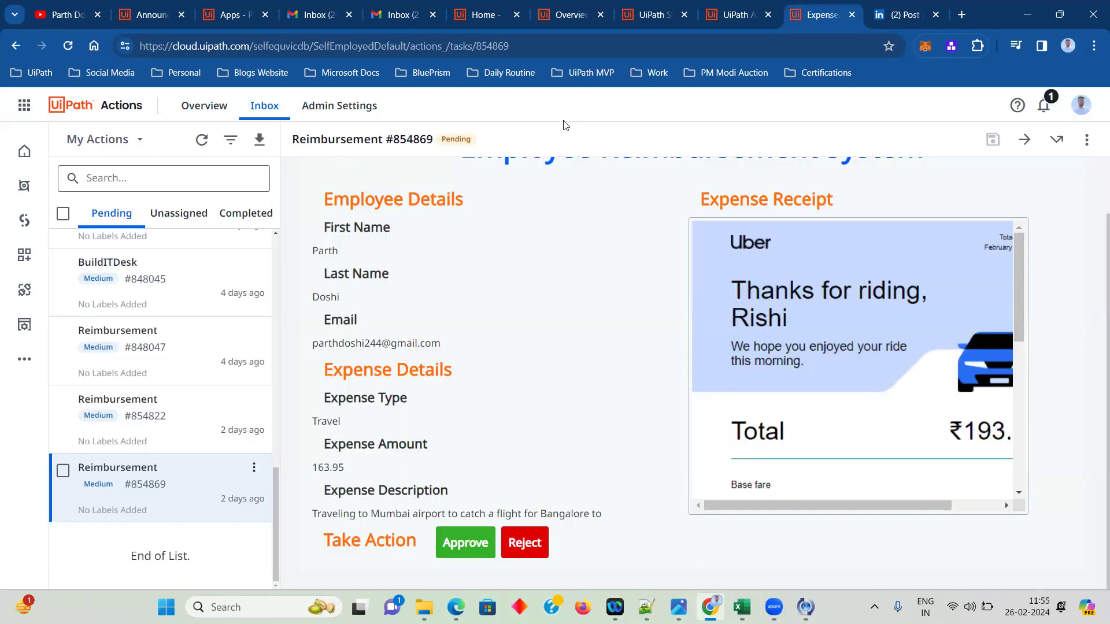
# - Open the tenant-level admin settings of Actions and examine the lists of action definitions and action apps
pyautogui.click(339, 106)
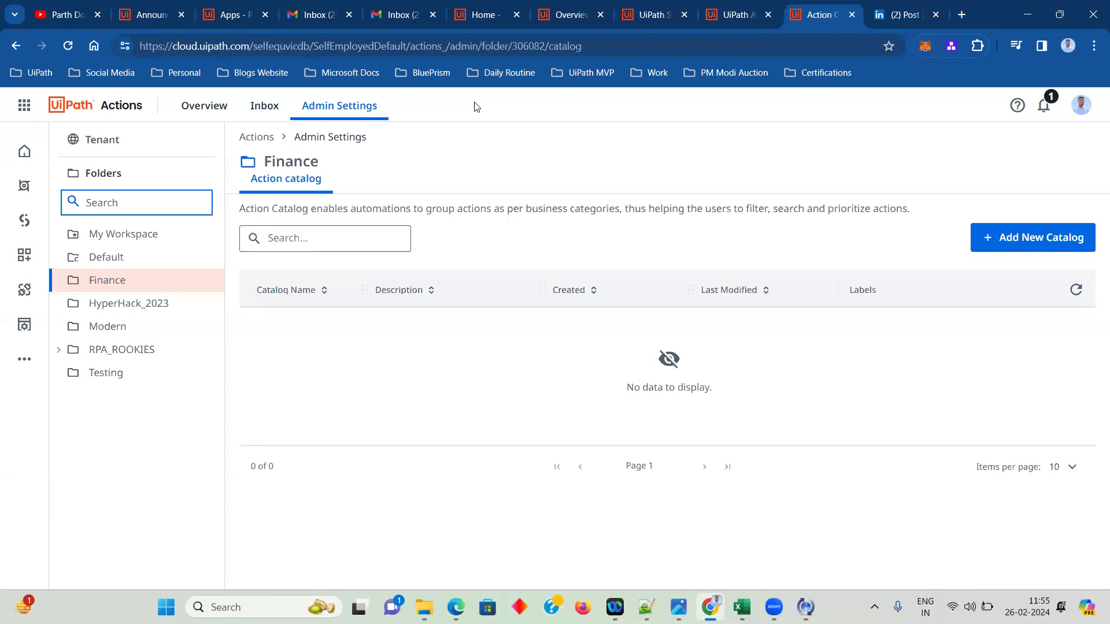
pyautogui.click(188, 143)
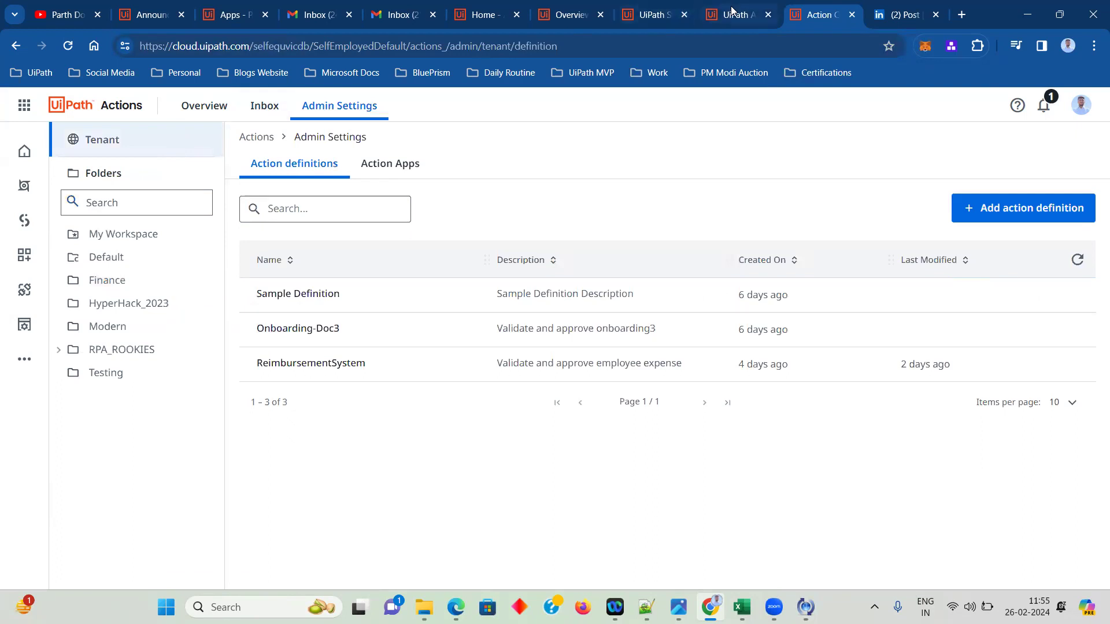
pyautogui.click(25, 105)
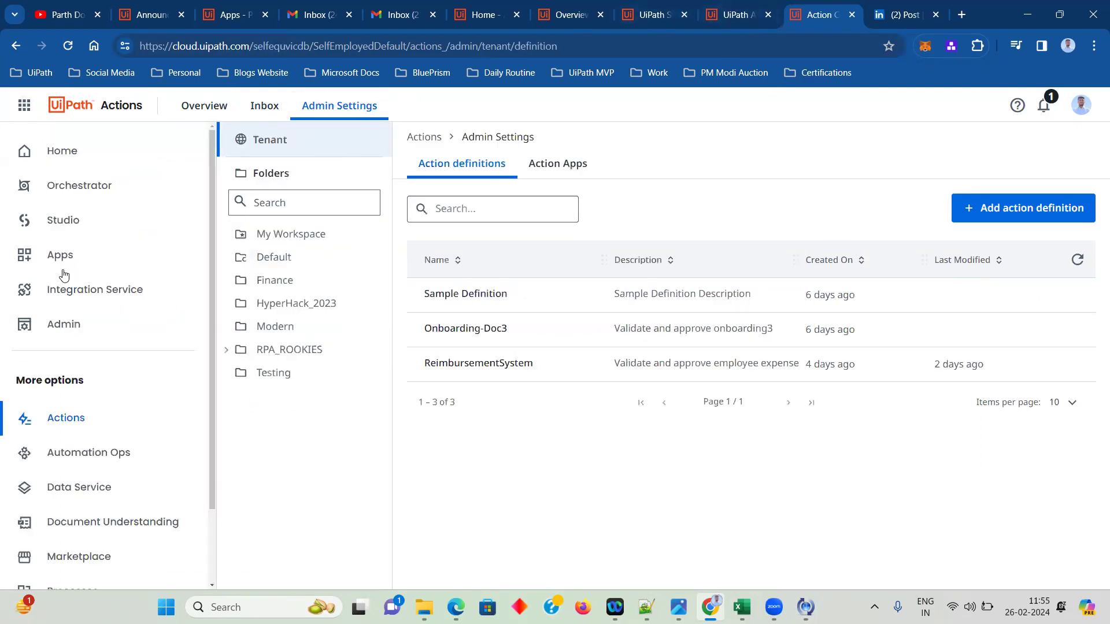
pyautogui.click(24, 105)
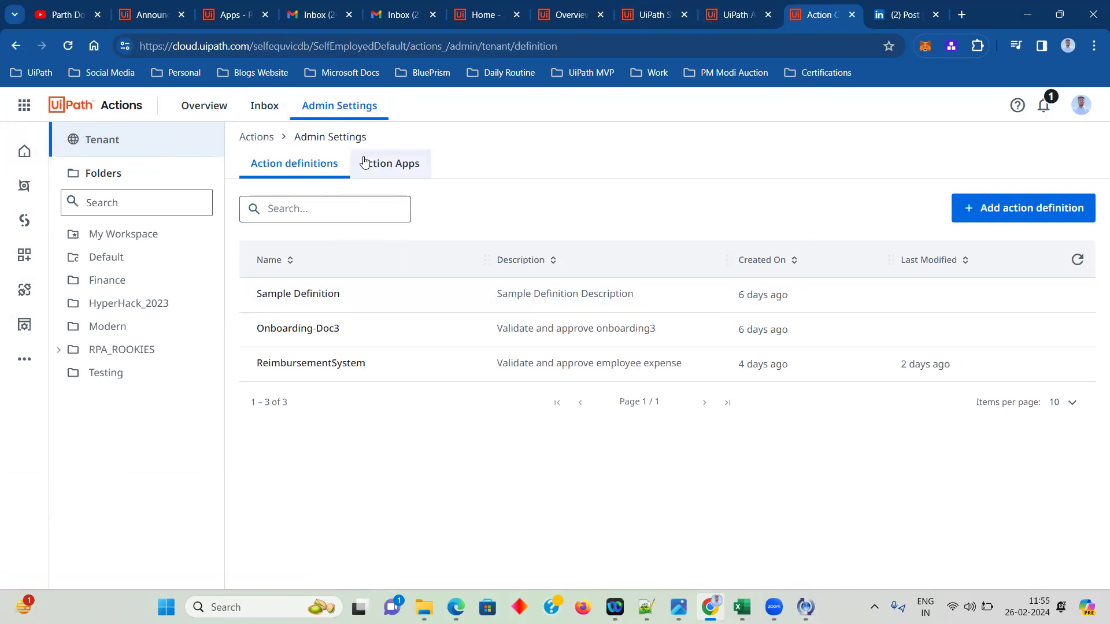
pyautogui.click(387, 176)
pyautogui.click(330, 174)
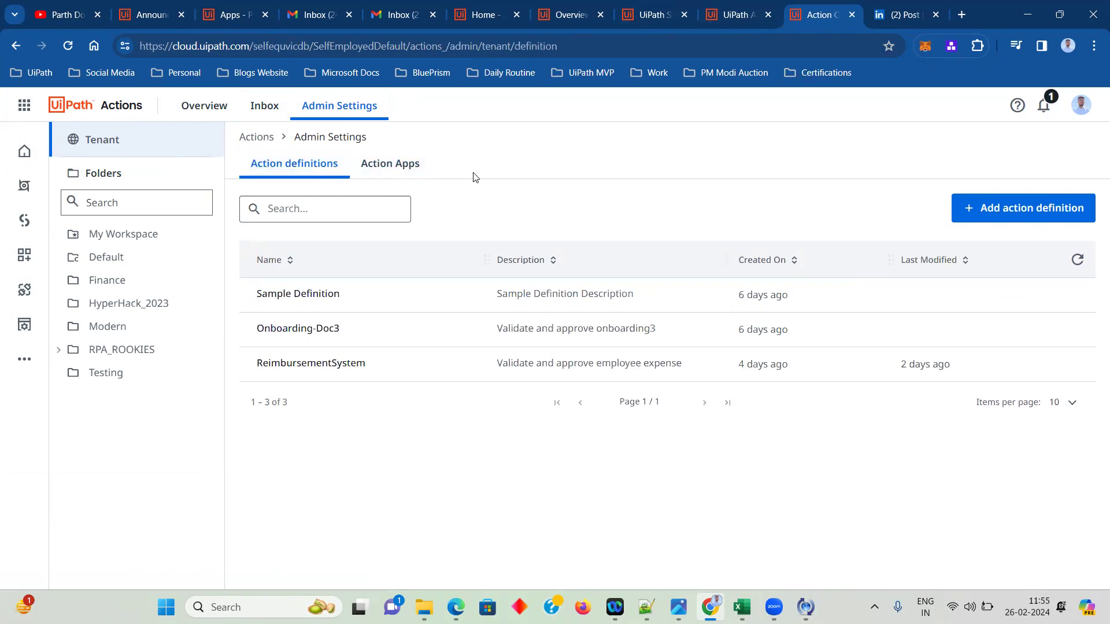
pyautogui.click(414, 173)
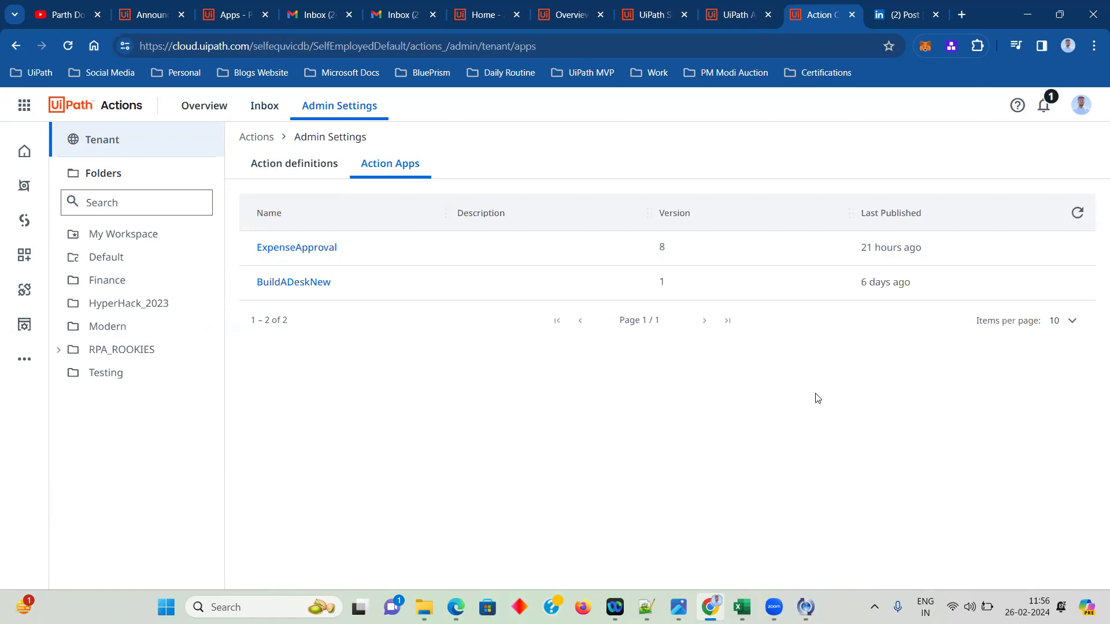
pyautogui.click(341, 174)
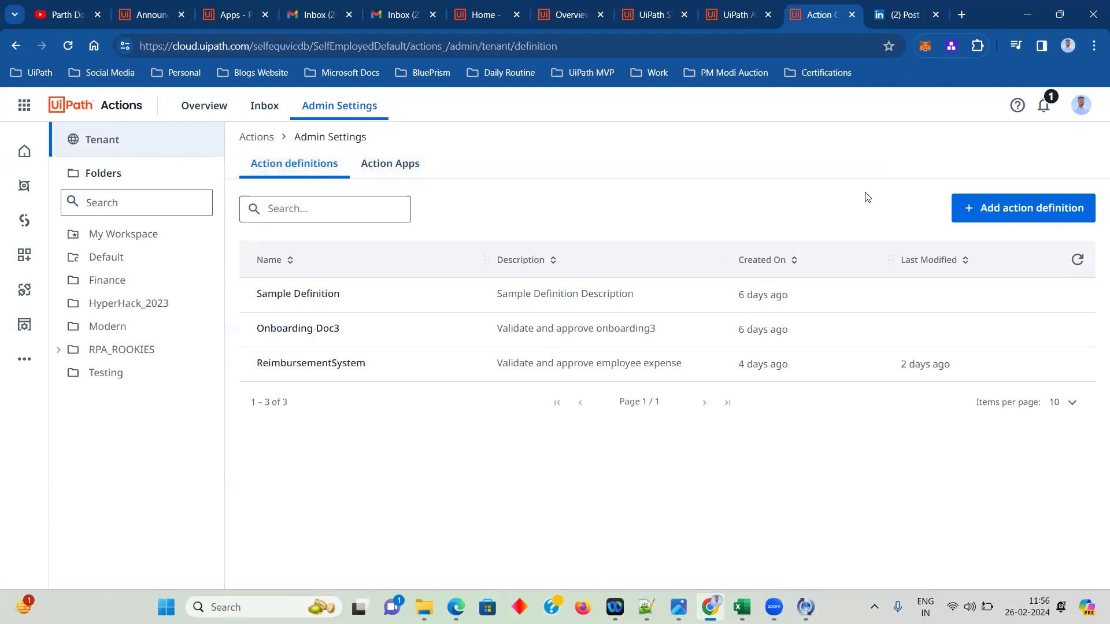
# - Open the form for adding an action definition, examine Onboarding-Doc3.json and reimbursementSystem.json in Notepad++, and close the form without creating anything
pyautogui.click(1011, 205)
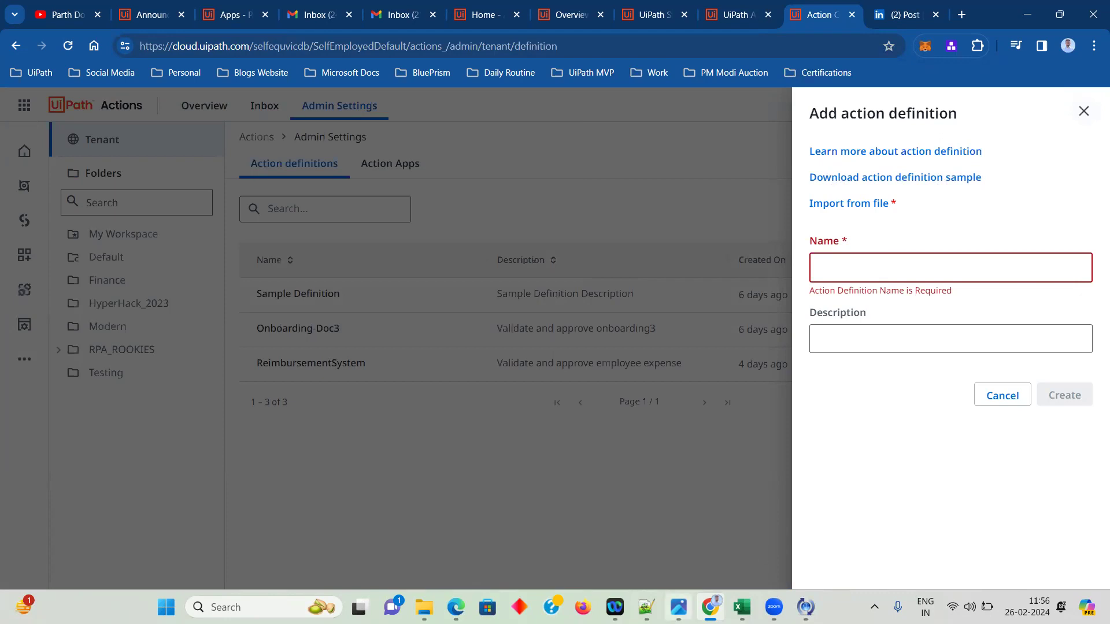
pyautogui.click(646, 607)
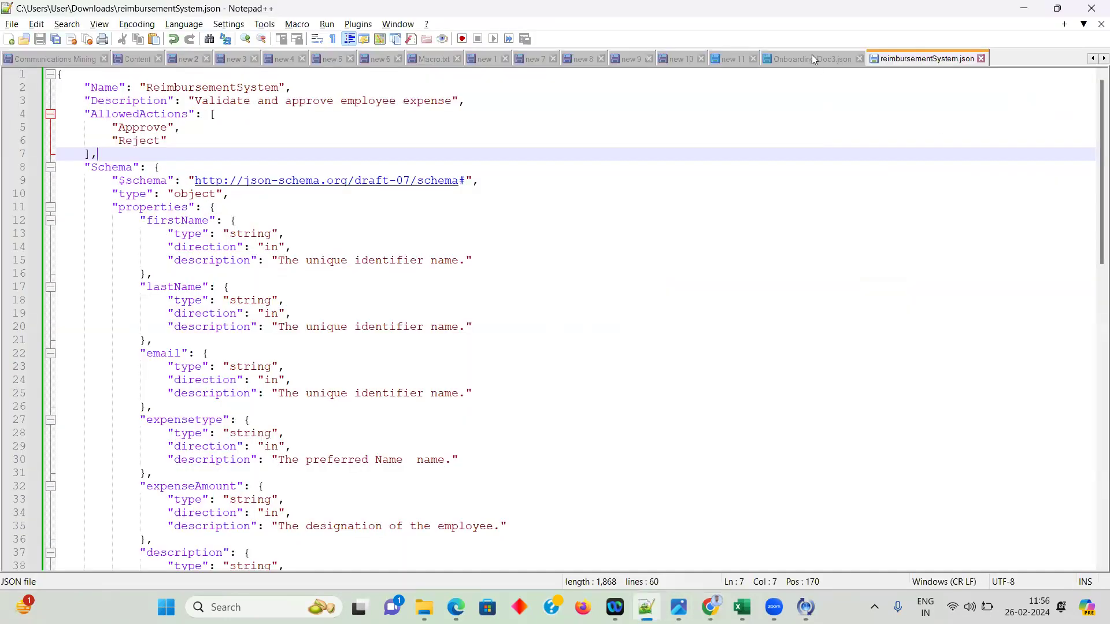
pyautogui.click(812, 57)
pyautogui.click(489, 221)
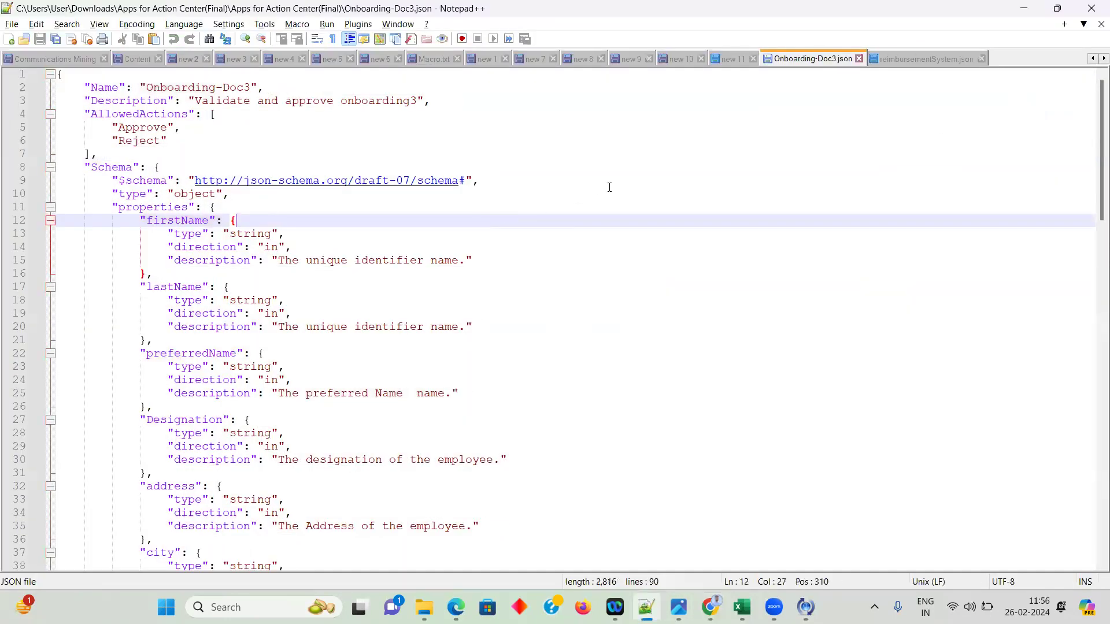
pyautogui.scroll(-16, 610, 187)
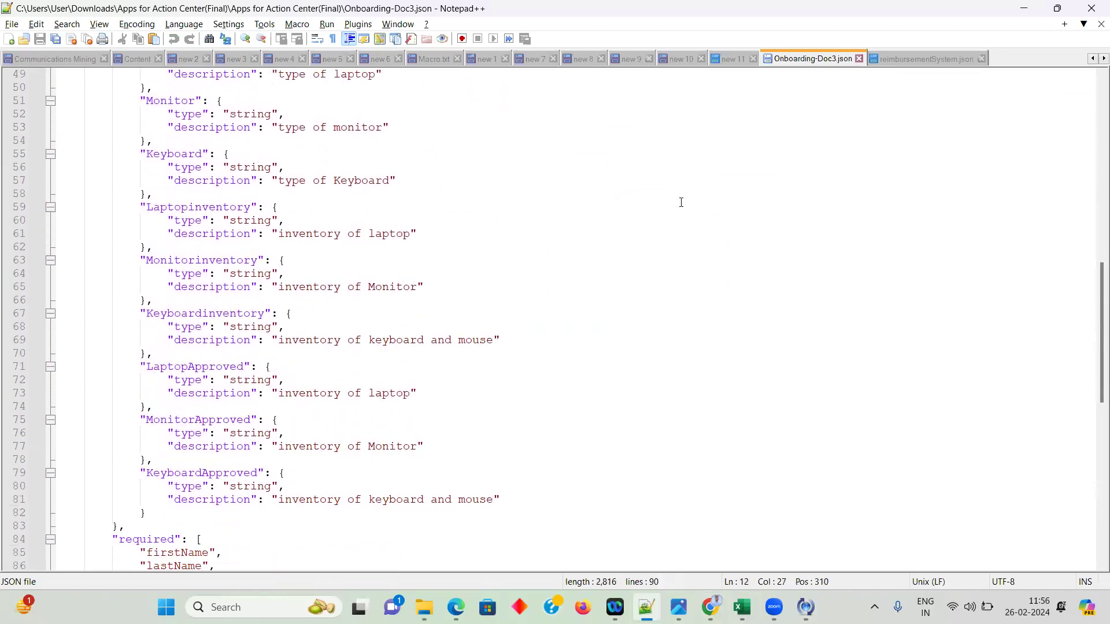
pyautogui.moveTo(1092, 294); pyautogui.dragTo(1088, 97)
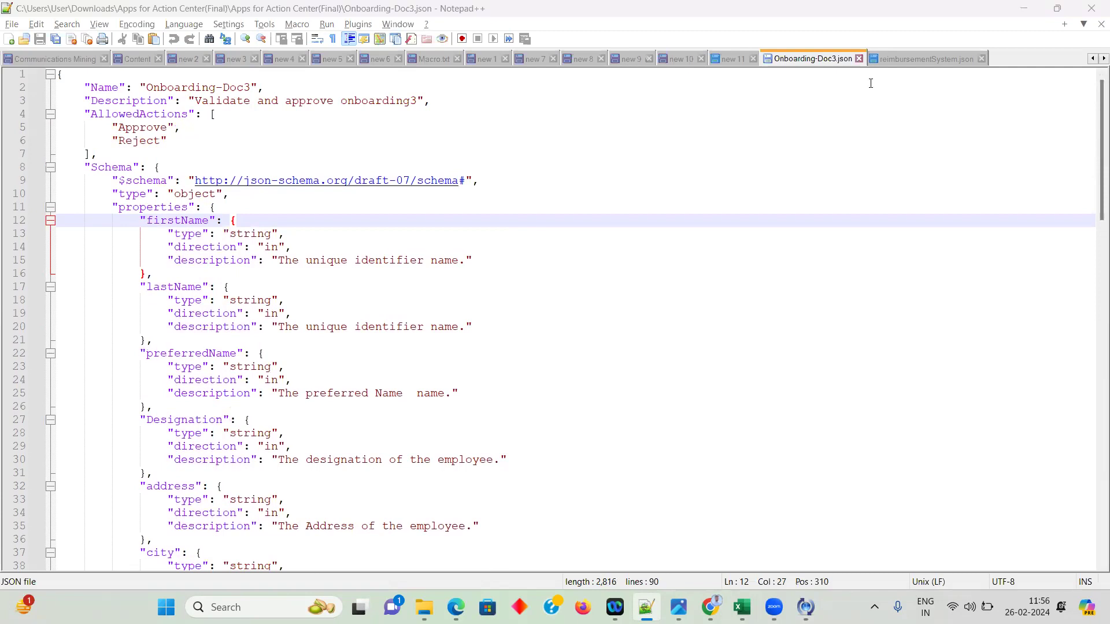
pyautogui.click(882, 64)
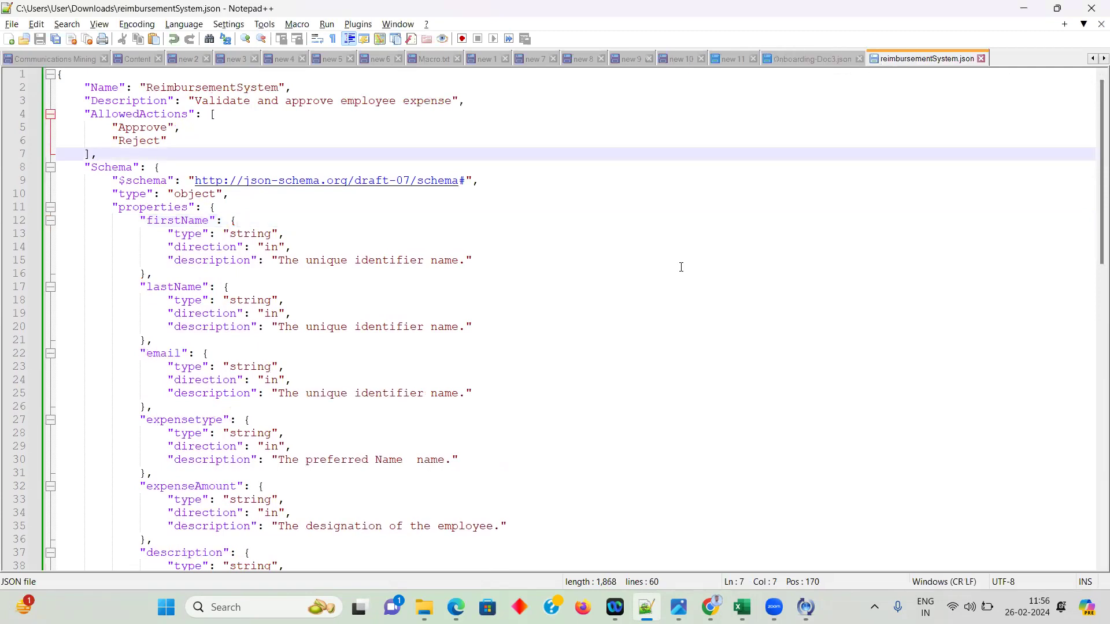
pyautogui.hotkey('alt', 'Tab')
pyautogui.click(595, 219)
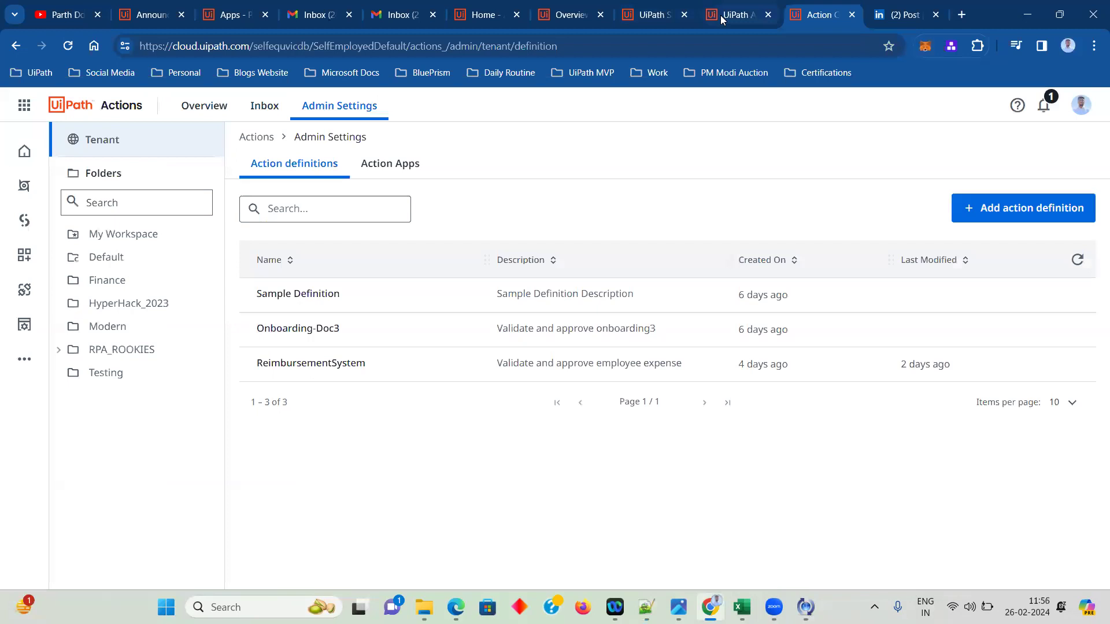
# - Open the ExpenseApproval app for editing and check the options of the ReimbursementSystem project in Studio
pyautogui.click(739, 15)
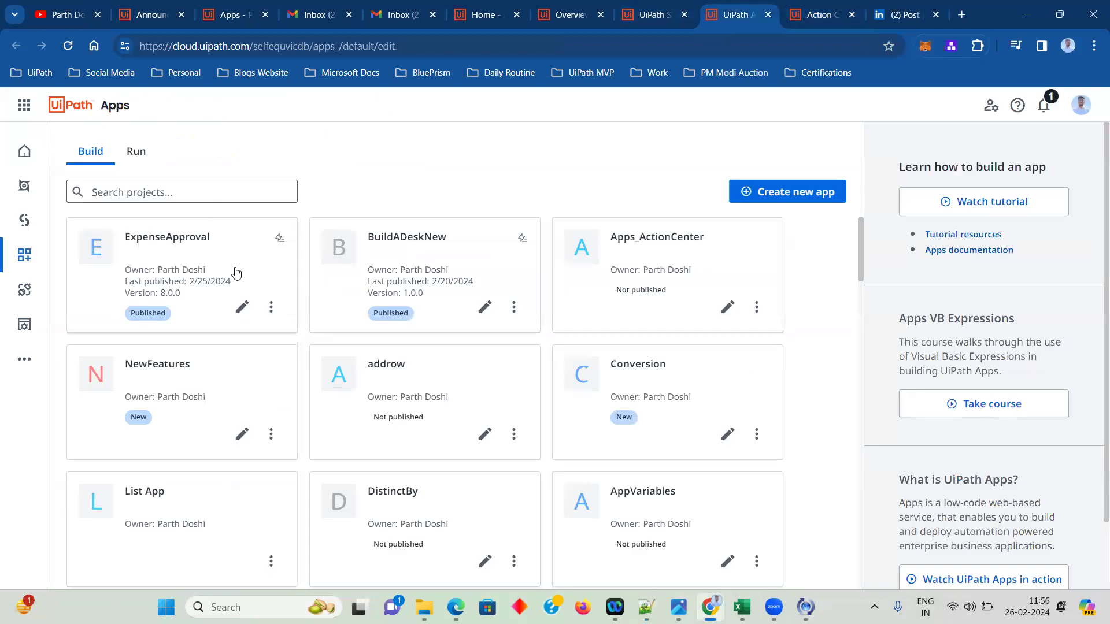
pyautogui.click(242, 307)
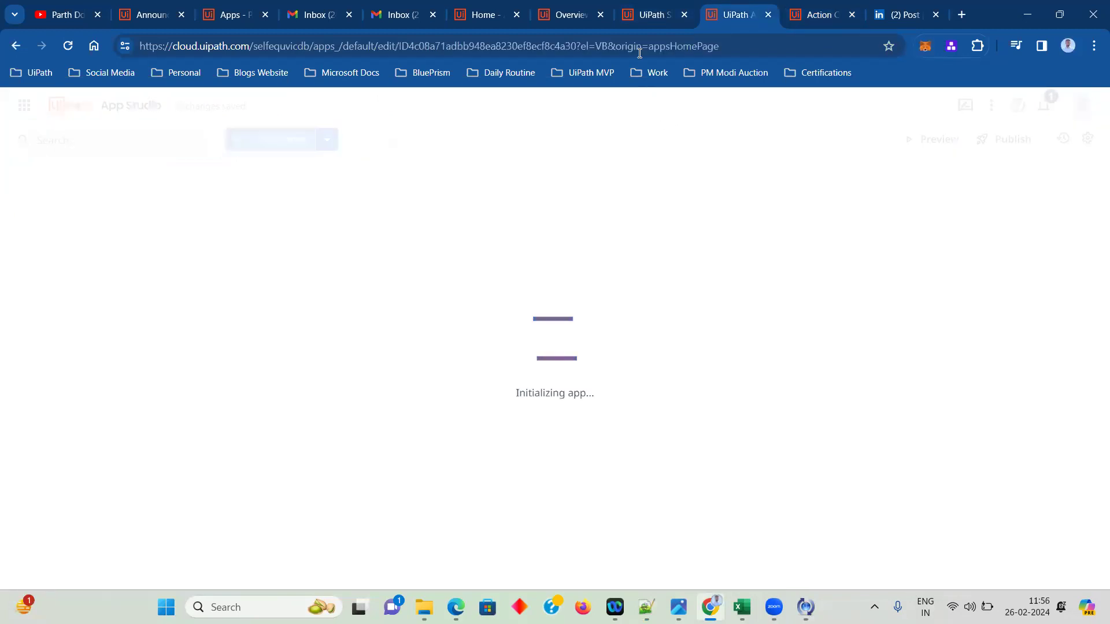
pyautogui.click(631, 17)
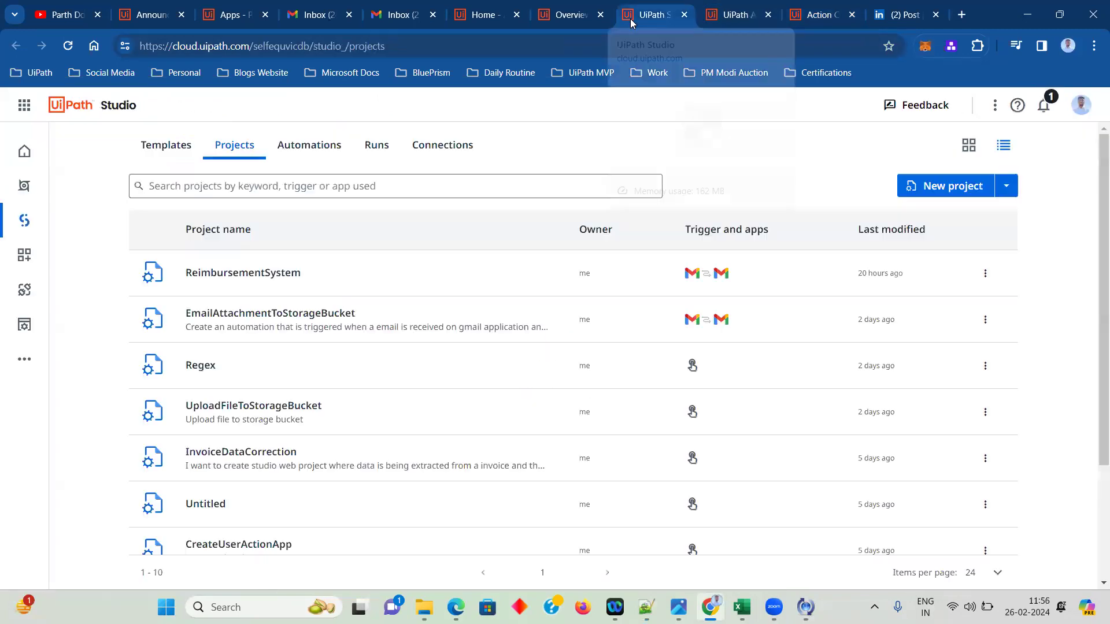
pyautogui.click(988, 276)
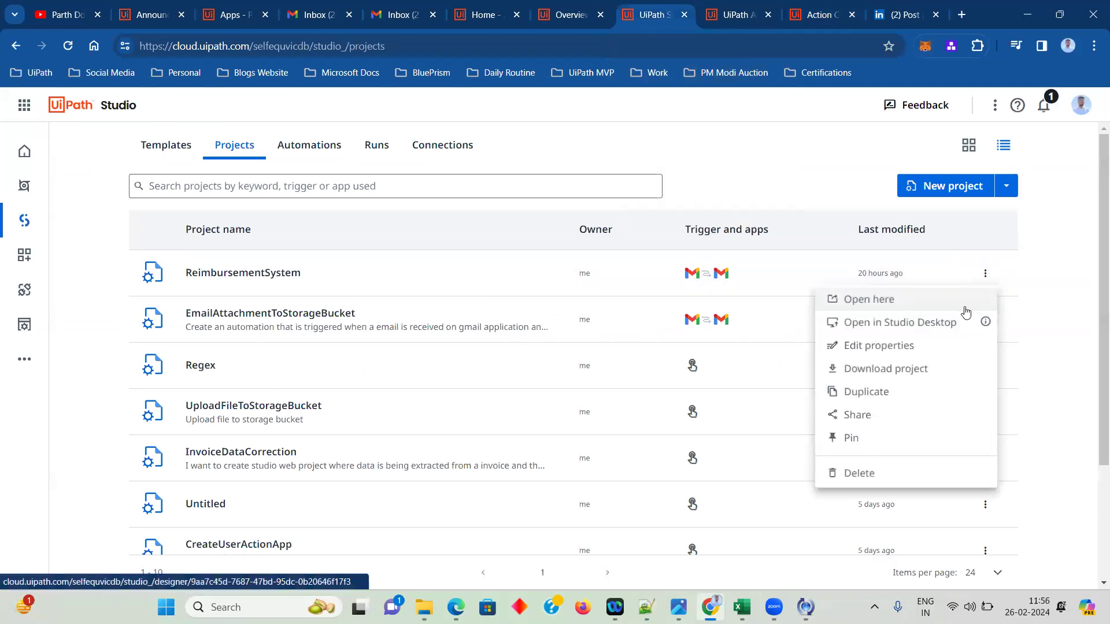
pyautogui.click(745, 159)
# - Return to the ExpenseApproval app, preview its Employee Reimbursement System page and dismiss the notices
pyautogui.click(729, 5)
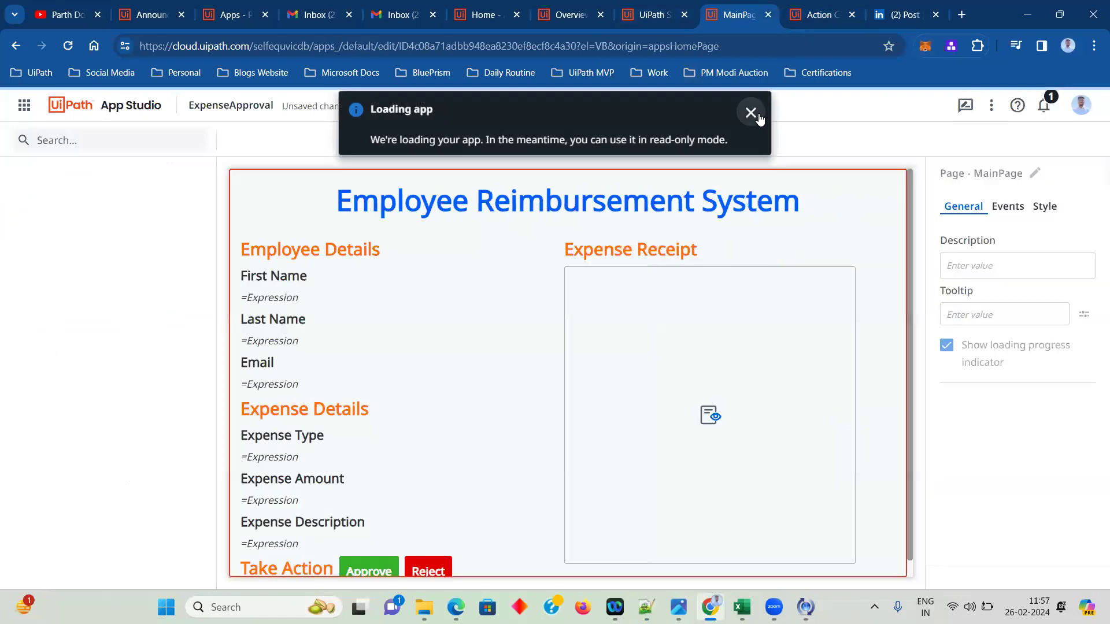
pyautogui.click(758, 117)
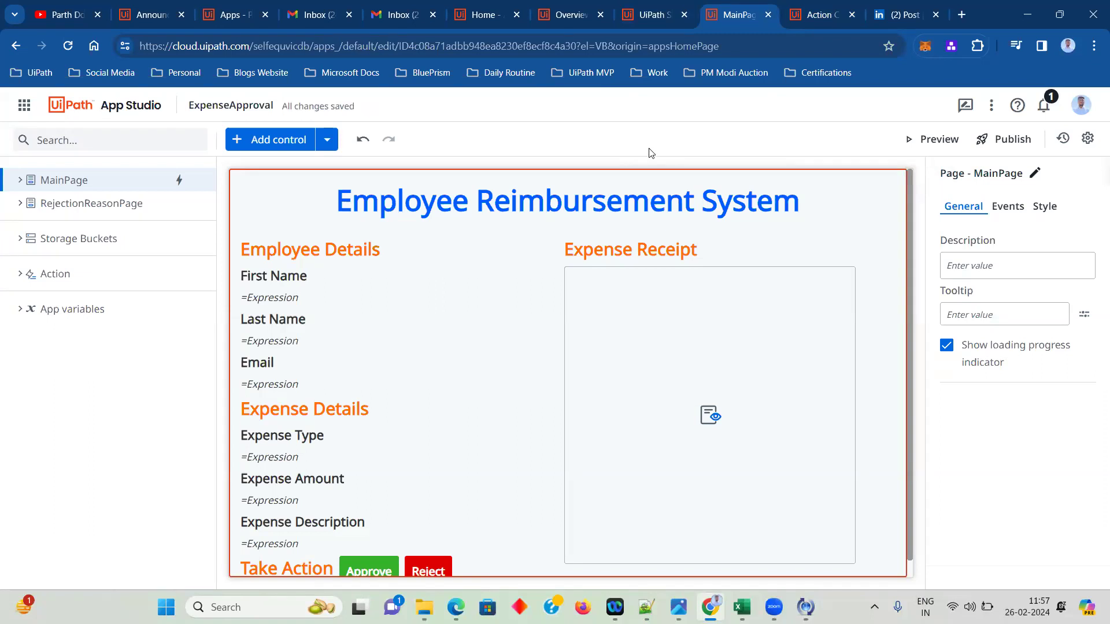
pyautogui.click(920, 144)
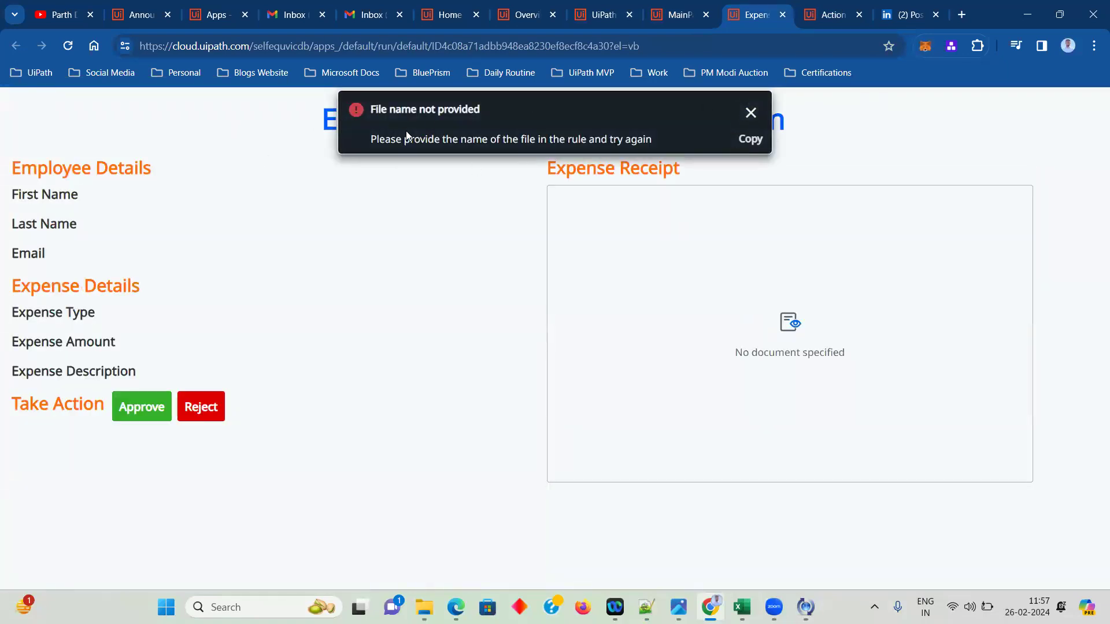
pyautogui.click(749, 115)
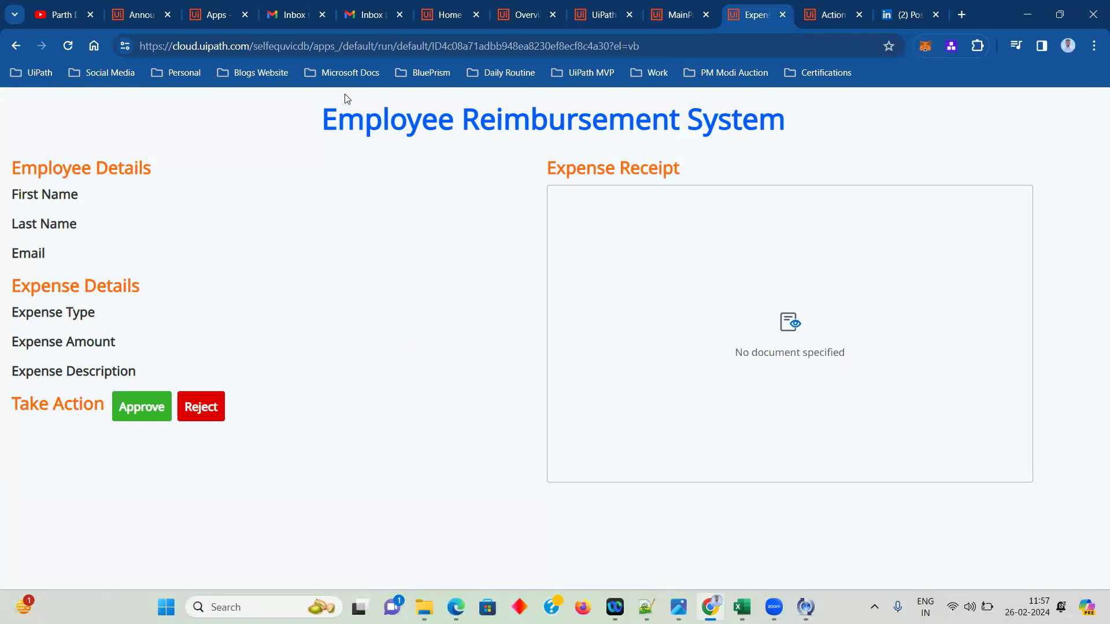
# - Switch to Gmail, open the newest sent Expense Claim email and examine its expense table and receipt attachment
pyautogui.click(364, 17)
pyautogui.click(80, 283)
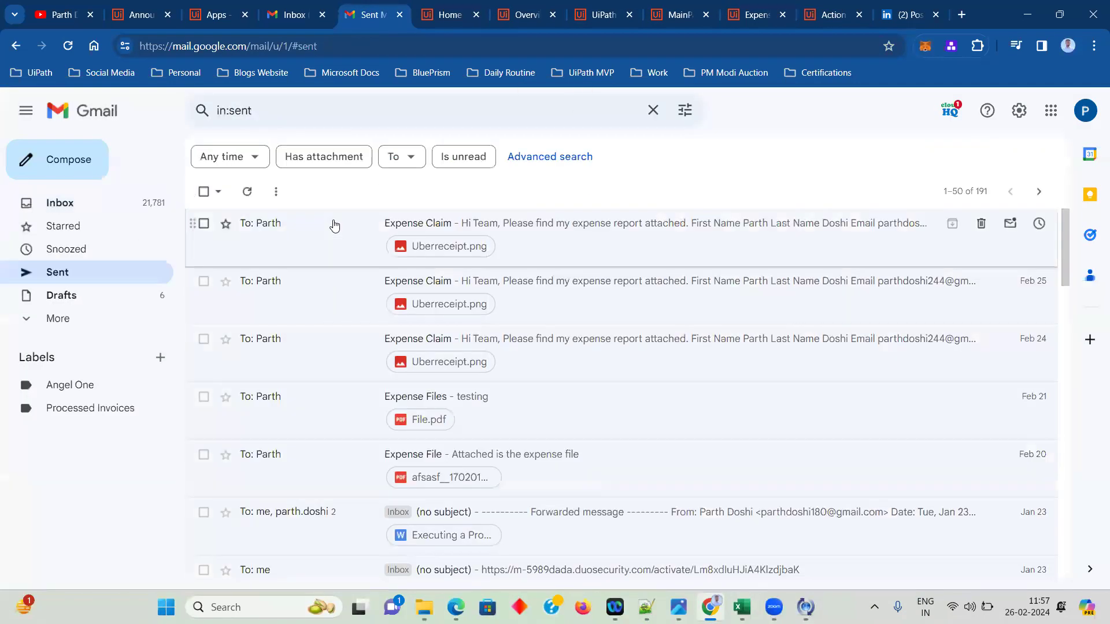
pyautogui.click(335, 225)
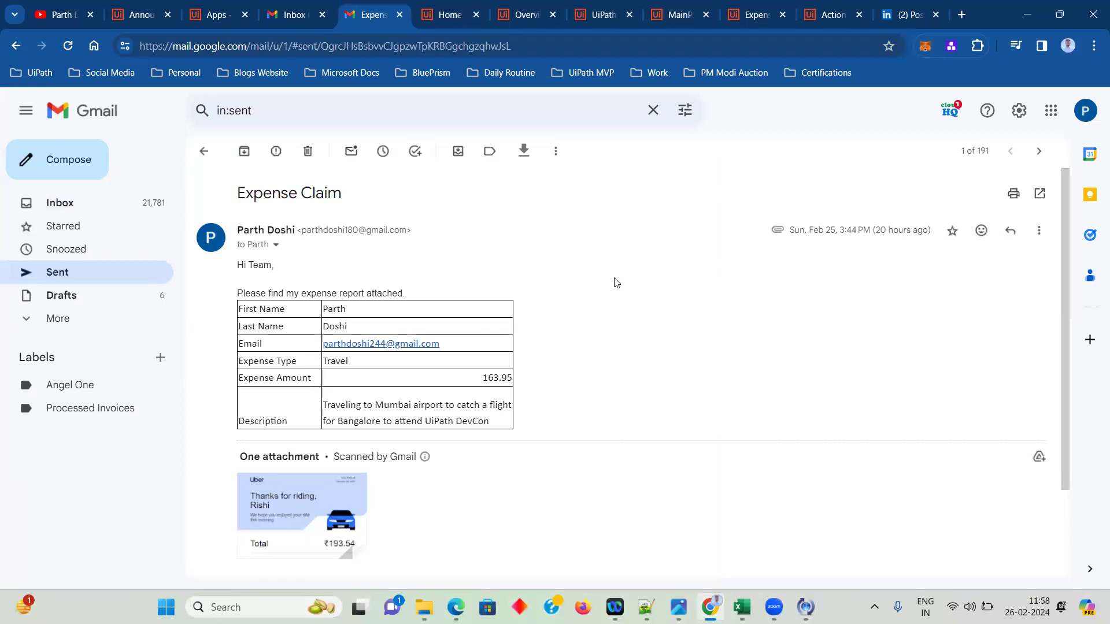
# - Compare the Expense Claim email's details with the employee, expense and receipt fields in the ExpenseApproval preview
pyautogui.click(750, 15)
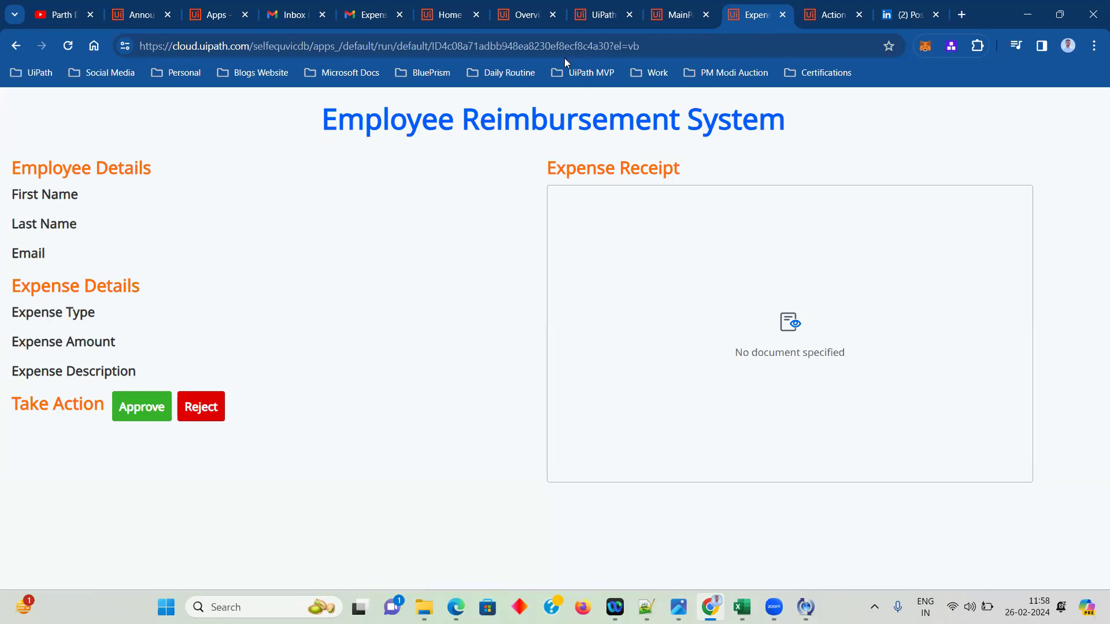
pyautogui.click(362, 14)
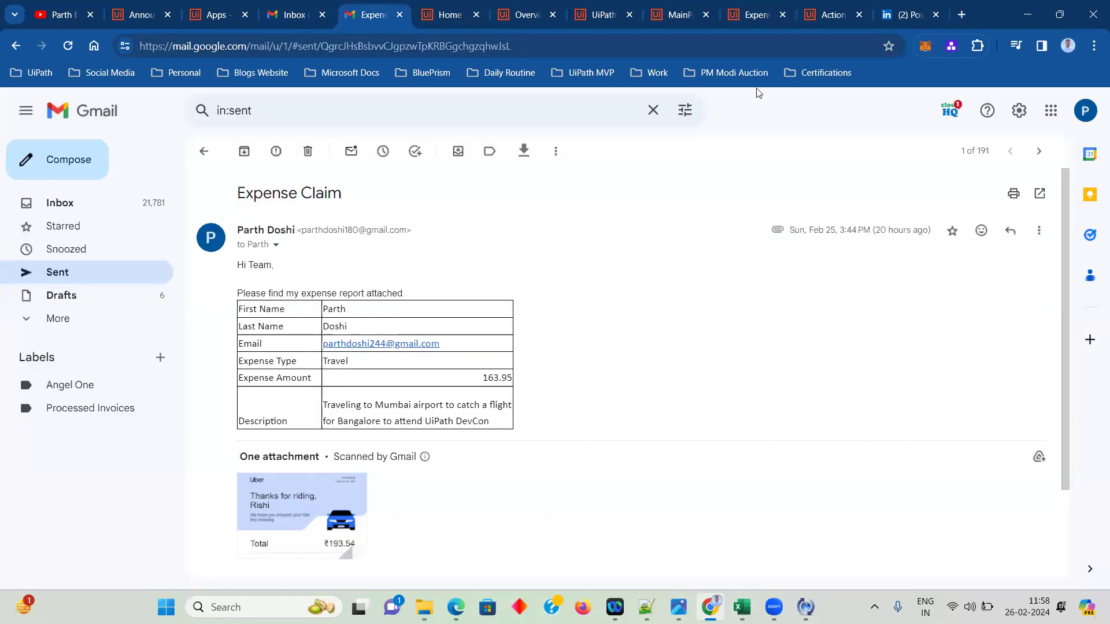
pyautogui.click(742, 8)
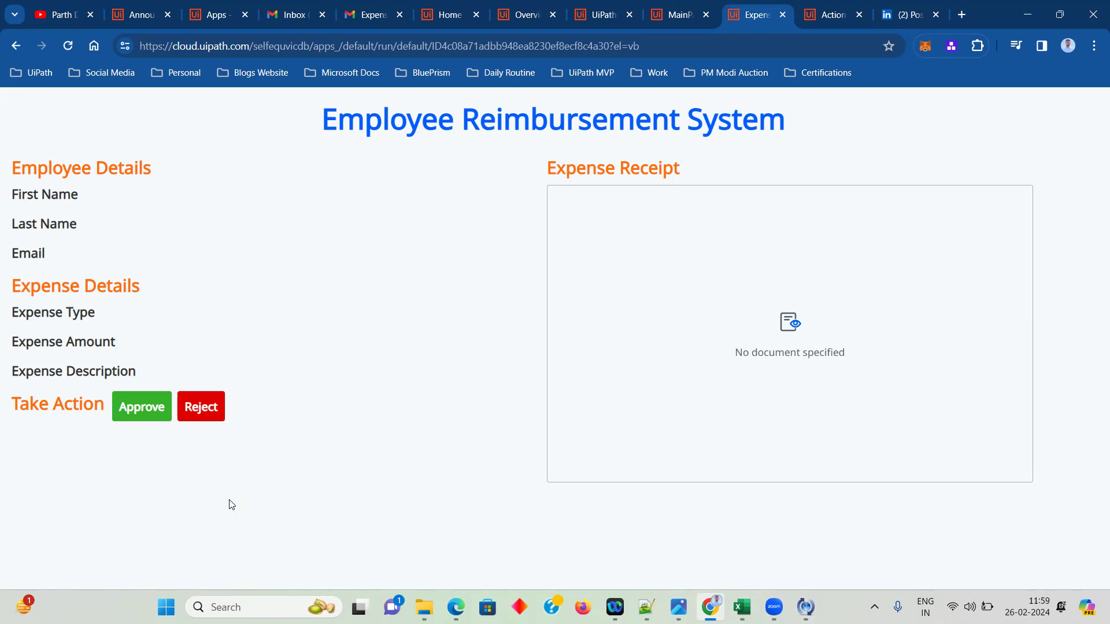
pyautogui.hotkey('ctrl', '5')
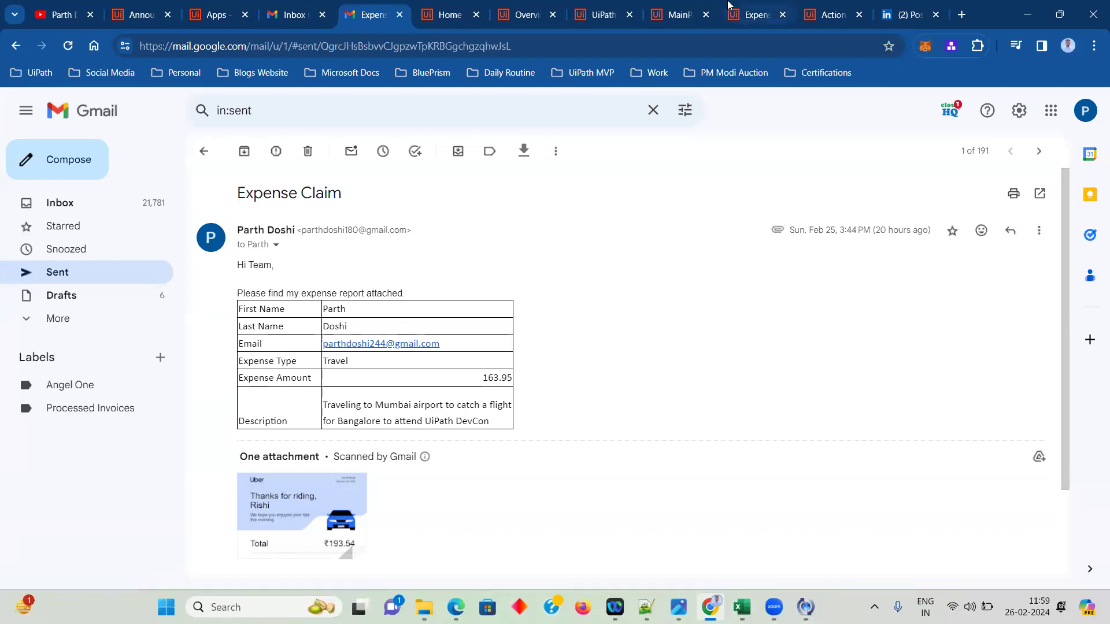
# - Switch to reimbursementSystem.json in Notepad++, enlarge the text and examine the action definition's name and allowed actions
pyautogui.click(753, 14)
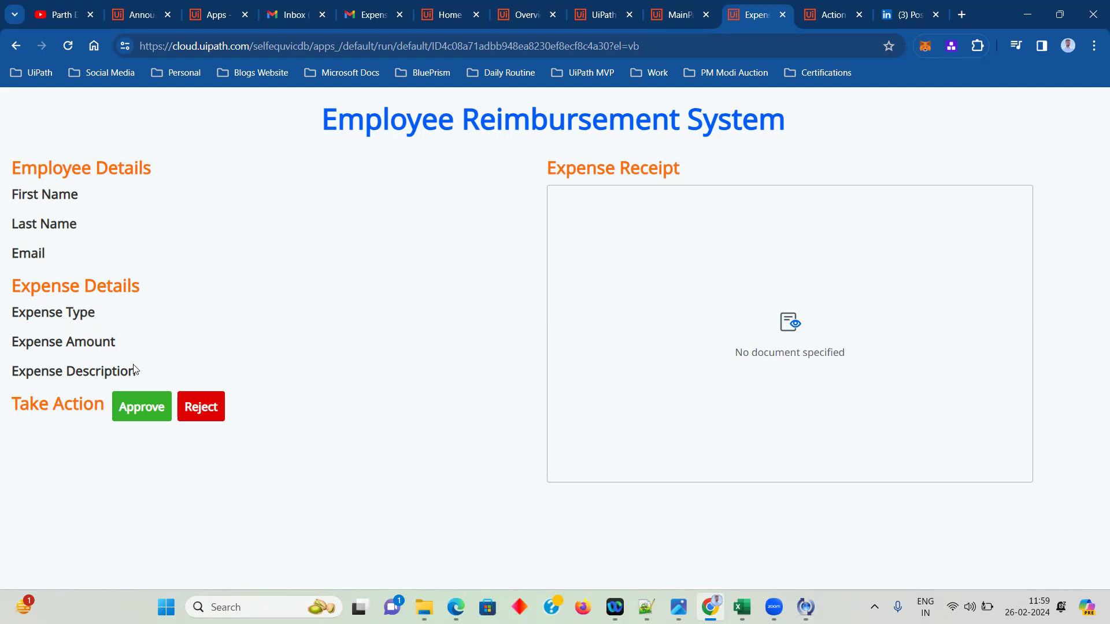
pyautogui.click(646, 606)
pyautogui.click(523, 391)
pyautogui.keyDown('ctrl'); pyautogui.scroll(3, 523, 389); pyautogui.keyUp('ctrl')
pyautogui.keyDown('ctrl'); pyautogui.scroll(2, 522, 390); pyautogui.keyUp('ctrl')
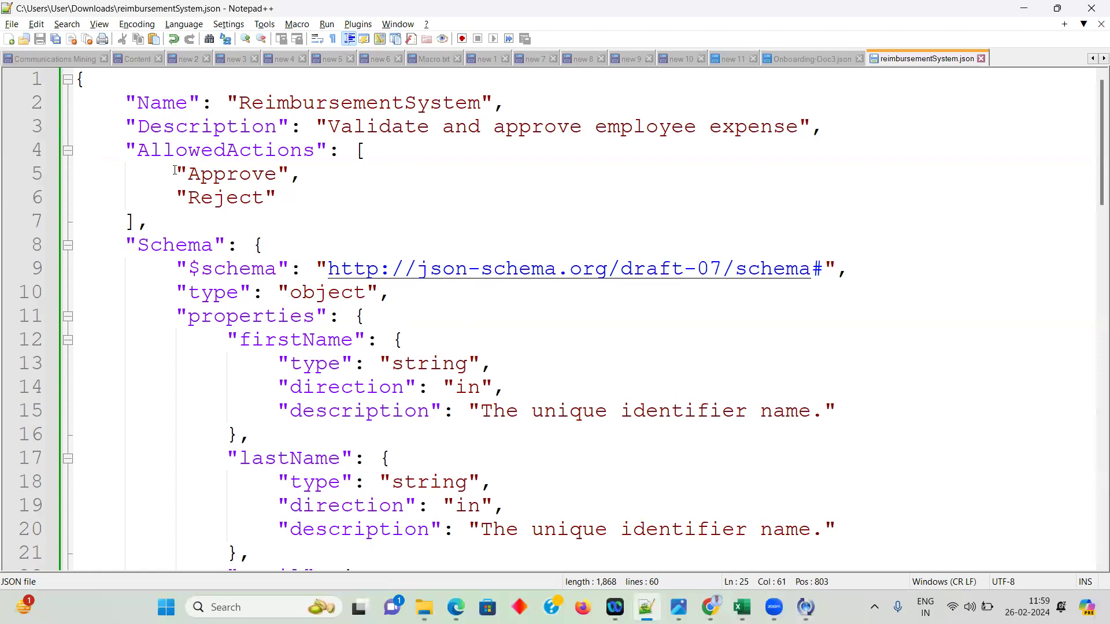
pyautogui.moveTo(175, 171); pyautogui.dragTo(326, 219)
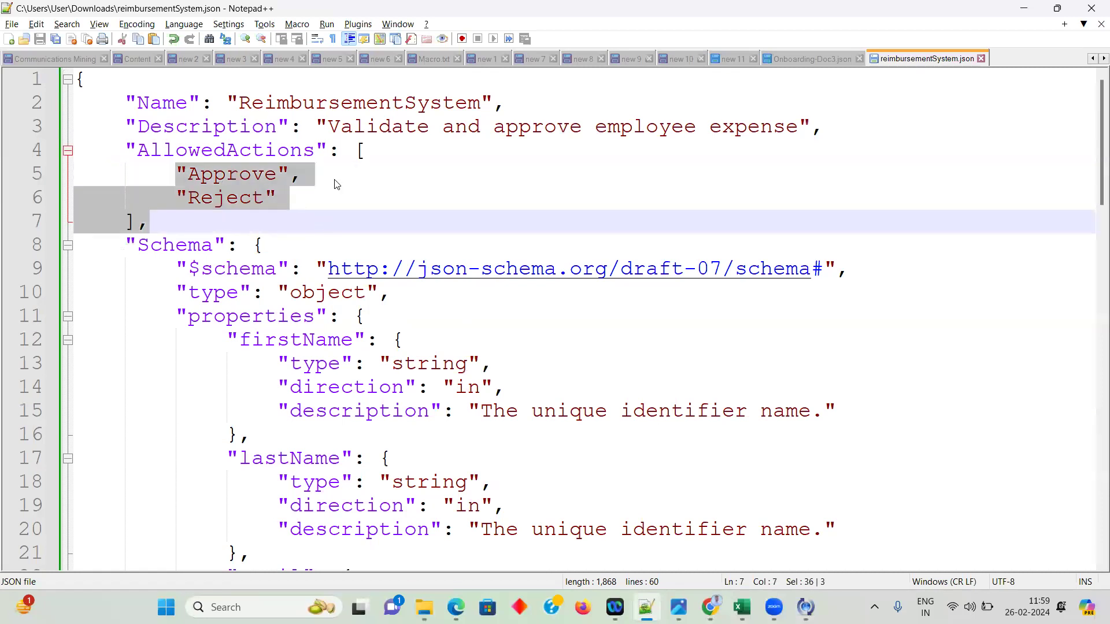
pyautogui.click(346, 163)
pyautogui.doubleClick(269, 99)
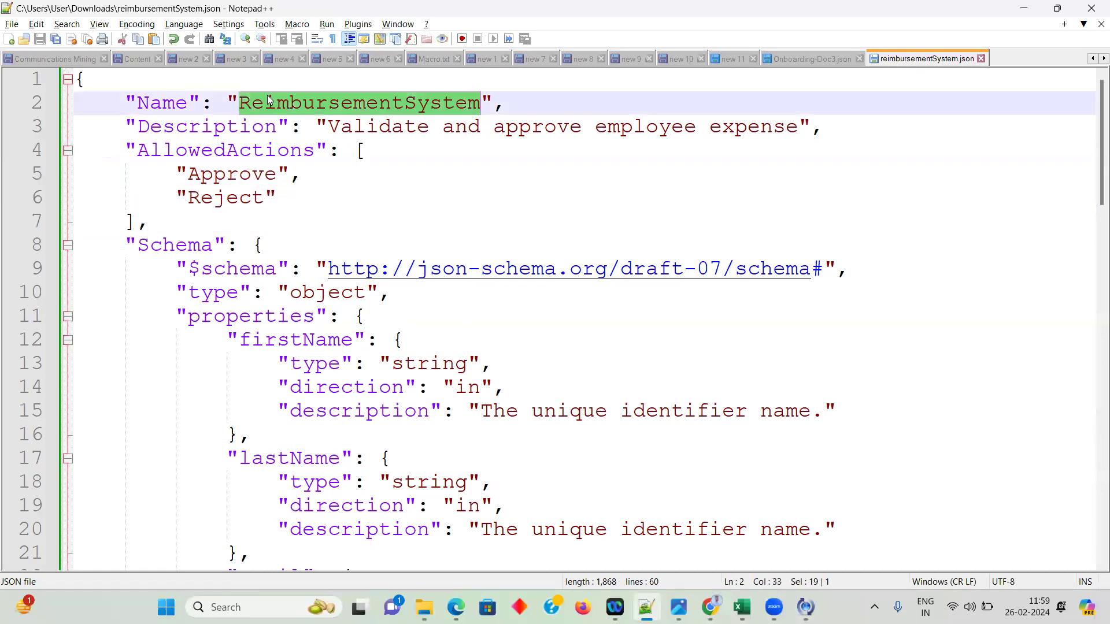
pyautogui.click(474, 148)
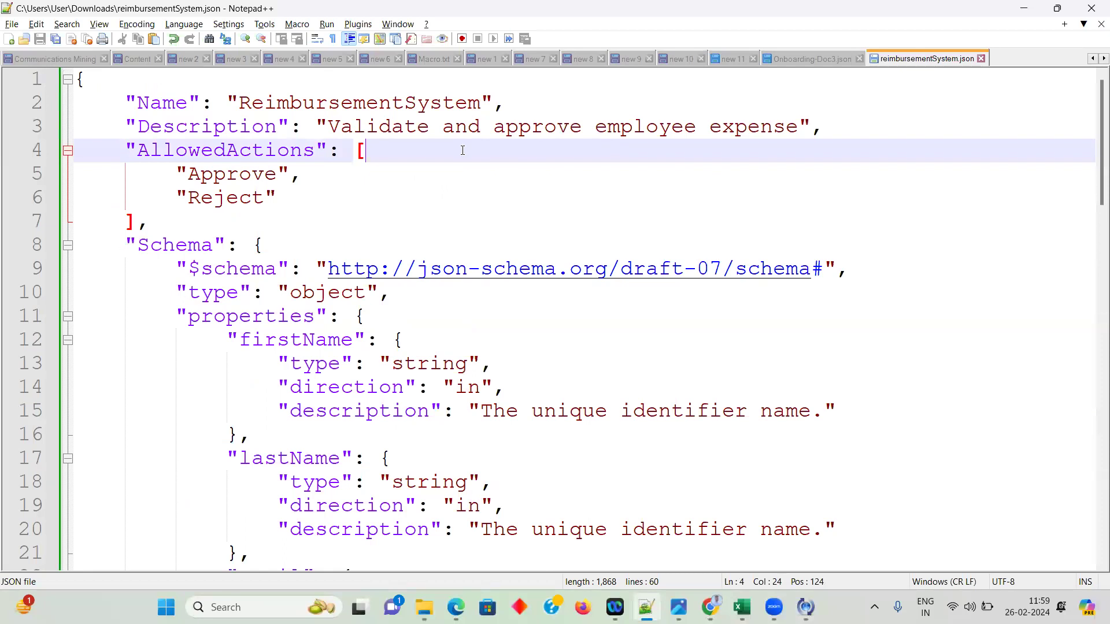
# - Examine the schema's input properties and the rejectreason output property in reimbursementSystem.json
pyautogui.scroll(-2, 976, 169)
pyautogui.moveTo(1094, 146); pyautogui.dragTo(1094, 301)
pyautogui.moveTo(665, 549); pyautogui.dragTo(206, 387)
pyautogui.click(304, 370)
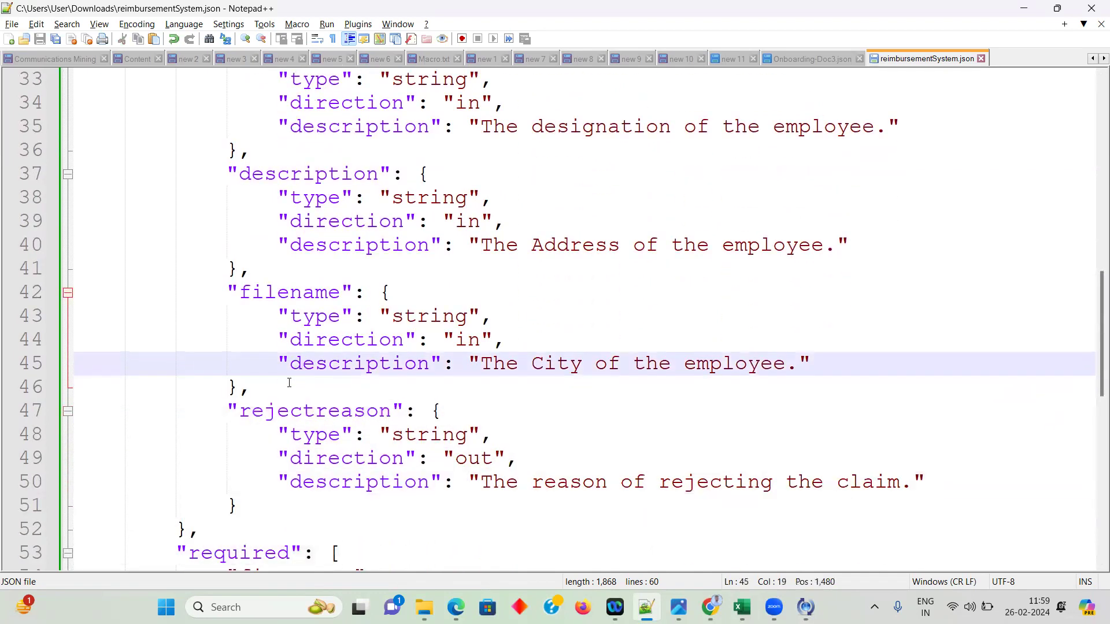
pyautogui.moveTo(237, 401); pyautogui.dragTo(743, 496)
pyautogui.click(558, 363)
# - Review the description texts of the filename, description and expenseAmount properties in the schema
pyautogui.moveTo(224, 288); pyautogui.dragTo(873, 379)
pyautogui.click(870, 379)
pyautogui.moveTo(506, 366); pyautogui.dragTo(815, 365)
pyautogui.click(636, 327)
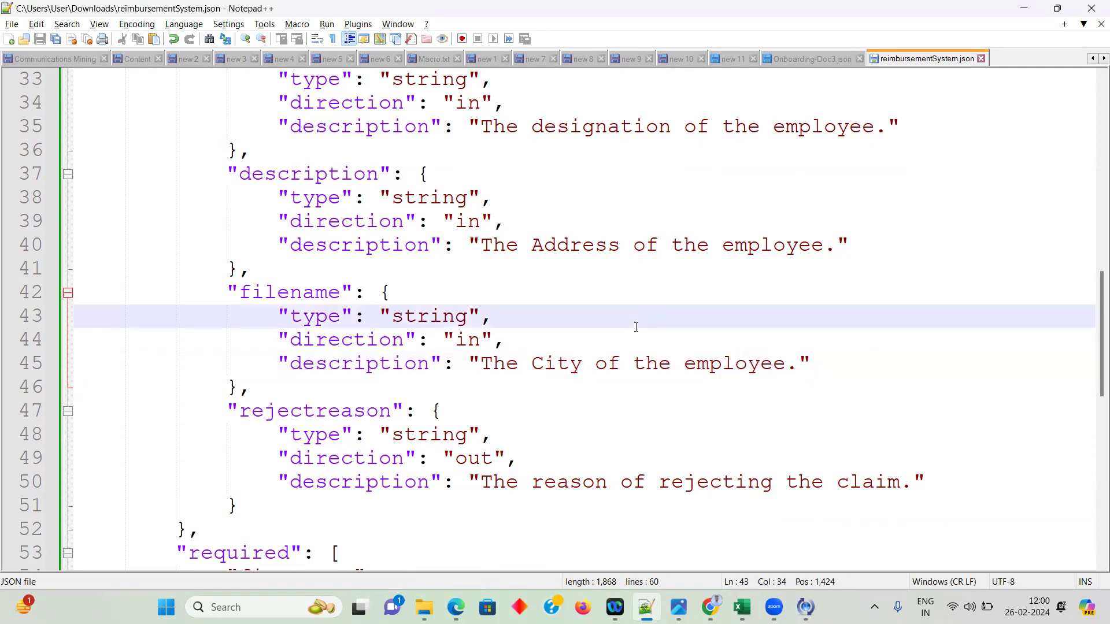
pyautogui.moveTo(479, 244); pyautogui.dragTo(856, 245)
pyautogui.click(859, 238)
pyautogui.moveTo(458, 126); pyautogui.dragTo(908, 129)
pyautogui.click(911, 131)
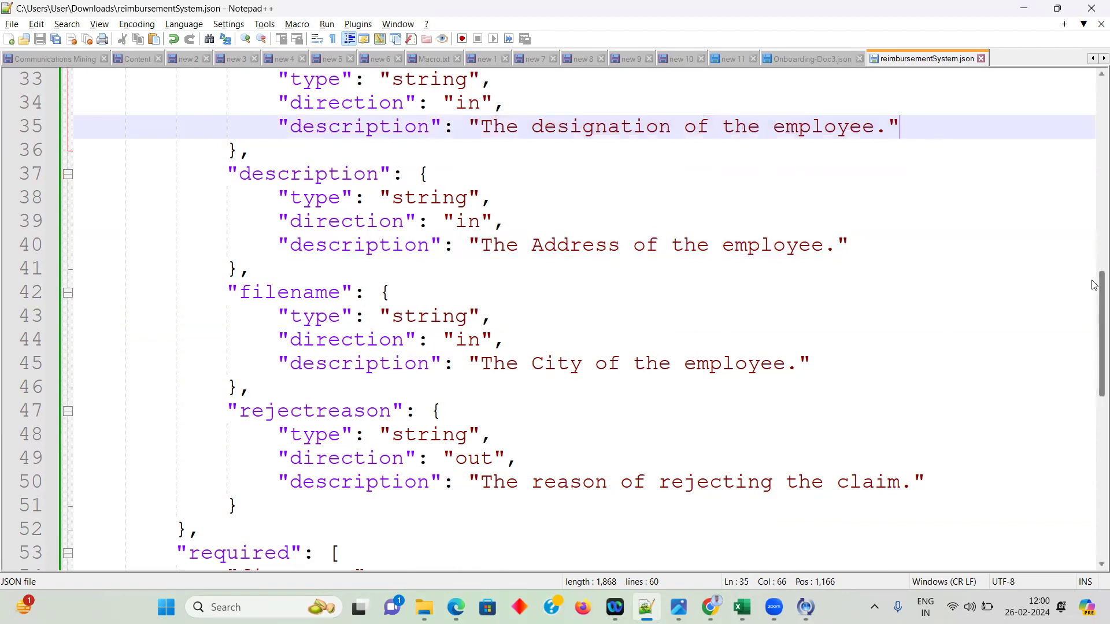
# - Examine the list of required fields at the end of reimbursementSystem.json
pyautogui.scroll(-1, 1096, 288)
pyautogui.click(710, 607)
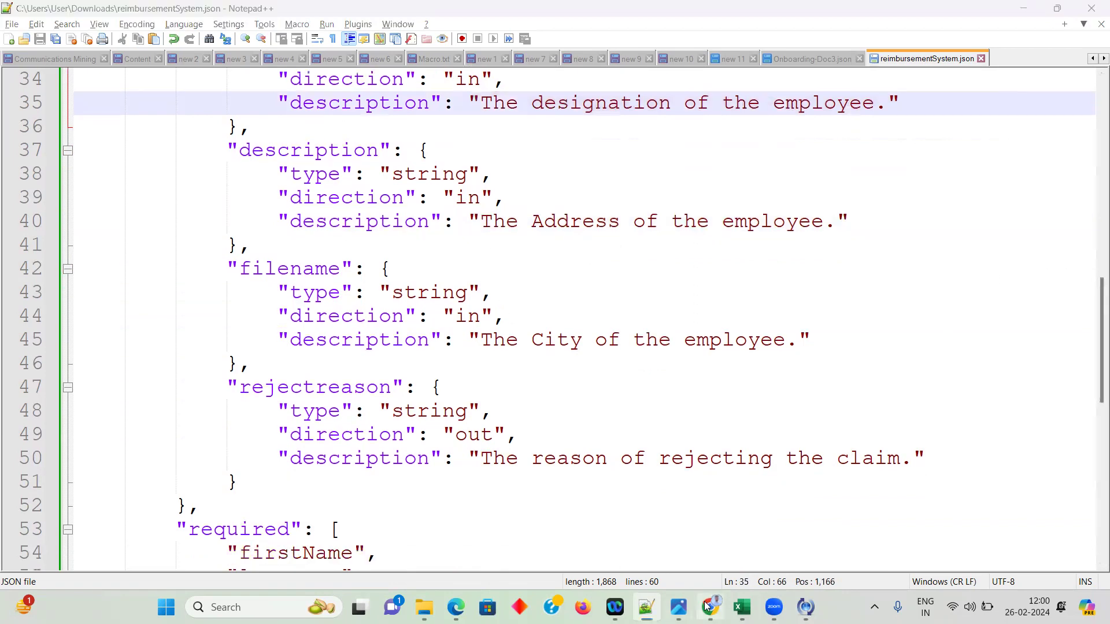
pyautogui.hotkey('alt', 'Tab')
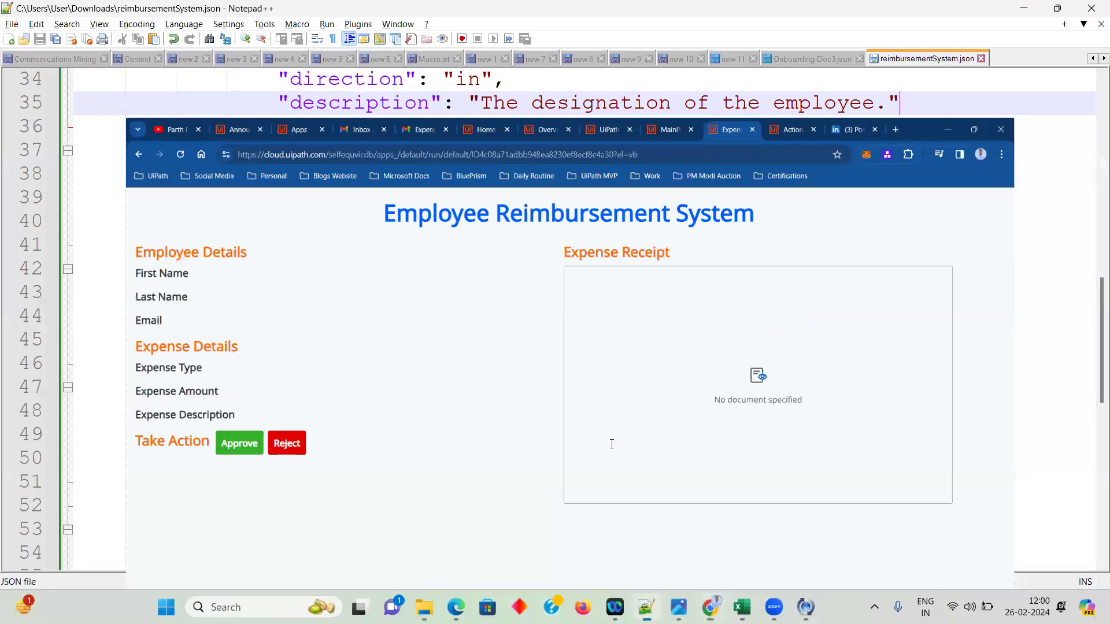
pyautogui.click(579, 433)
pyautogui.scroll(-2, 520, 405)
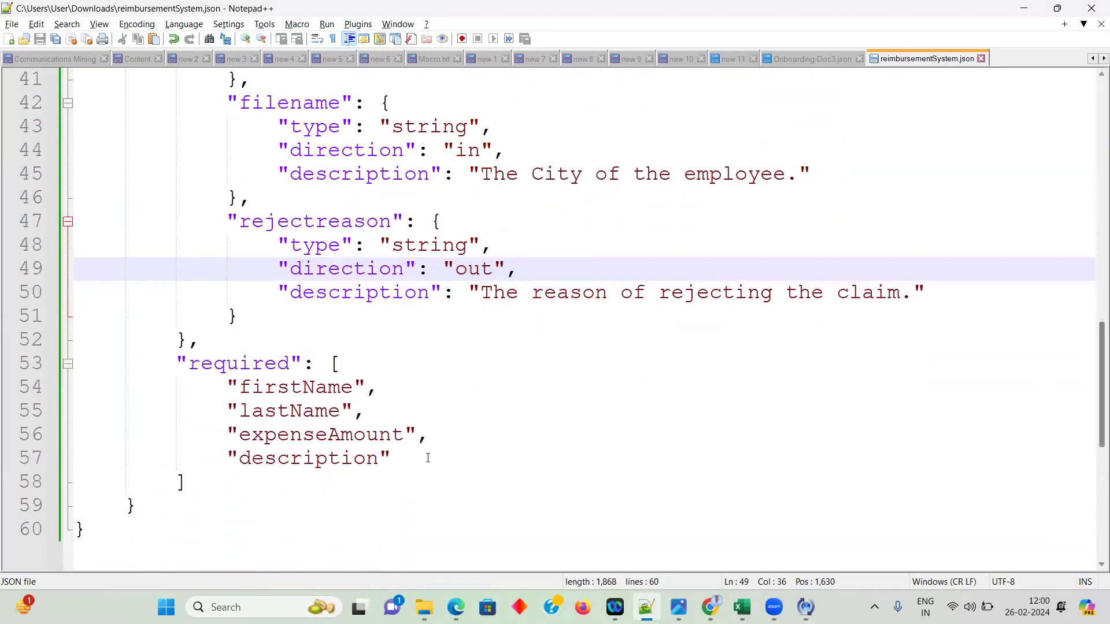
pyautogui.moveTo(426, 457); pyautogui.dragTo(106, 302)
pyautogui.click(540, 392)
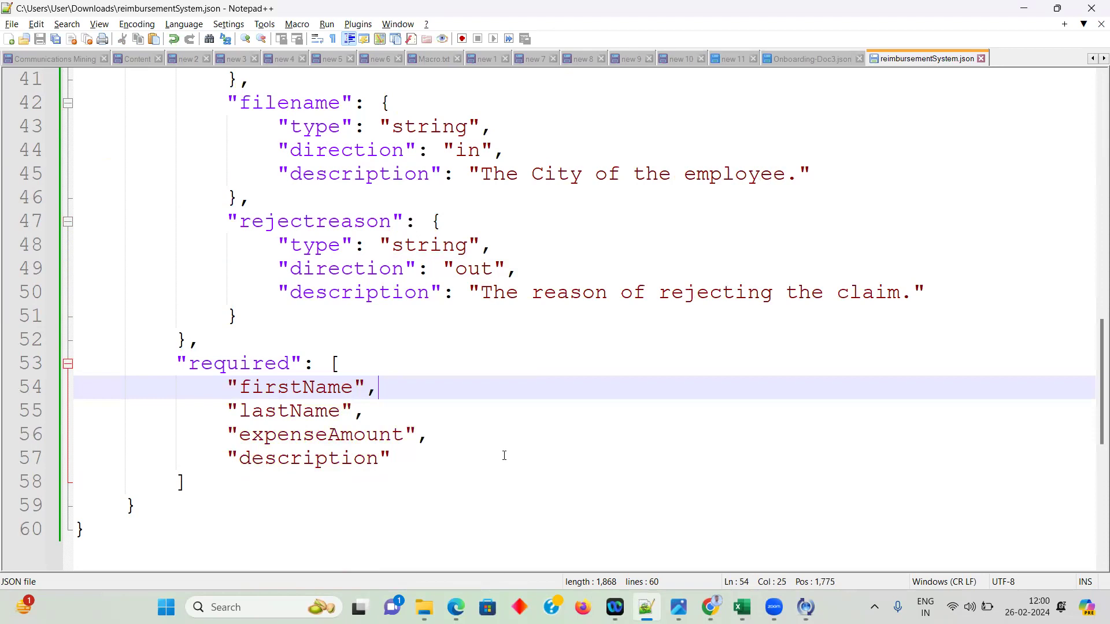
pyautogui.scroll(13, 505, 455)
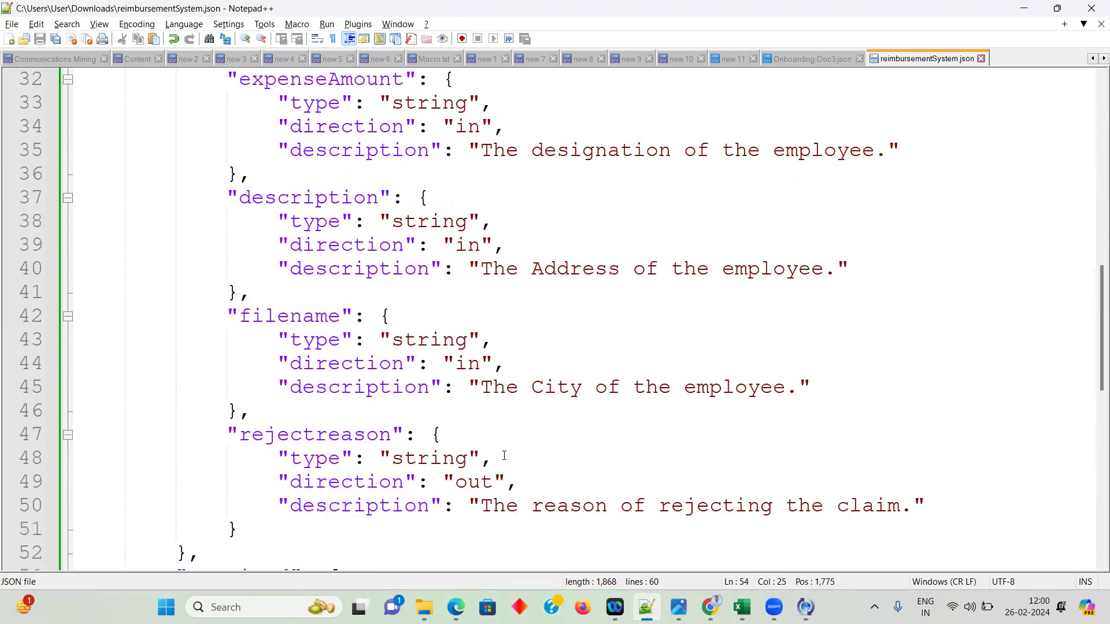
# - Leave Notepad++ and switch back to the Action Center action definitions in Chrome
pyautogui.doubleClick(1012, 9)
pyautogui.click(645, 607)
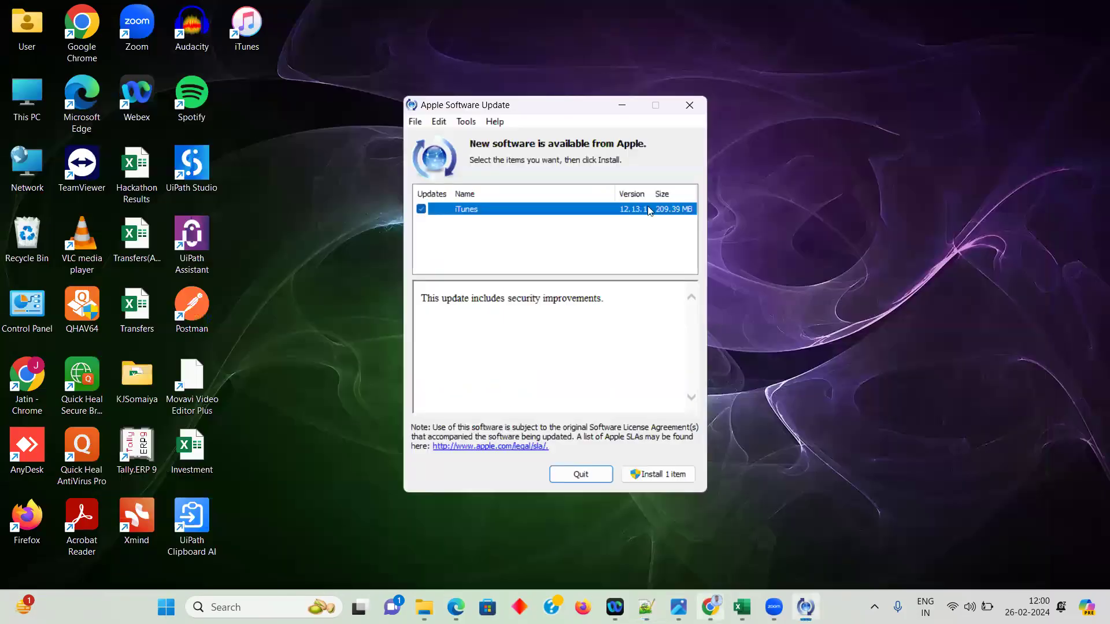
pyautogui.hotkey('alt', 'Tab')
pyautogui.click(836, 24)
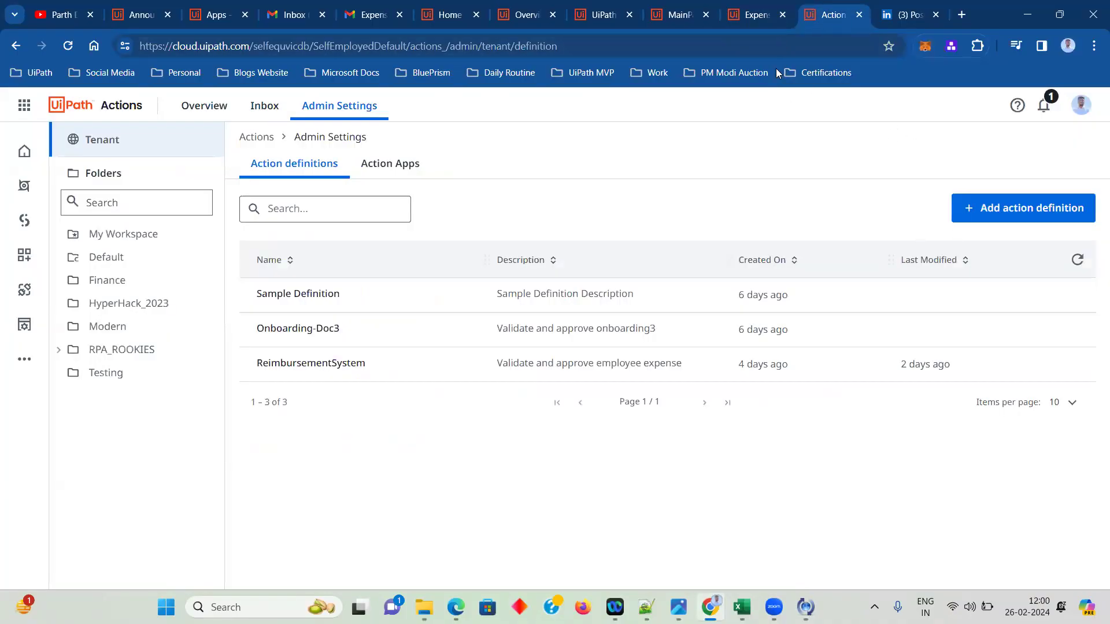
# - Import reimbursementSystem.json into a new action definition and close the form without creating it
pyautogui.click(983, 209)
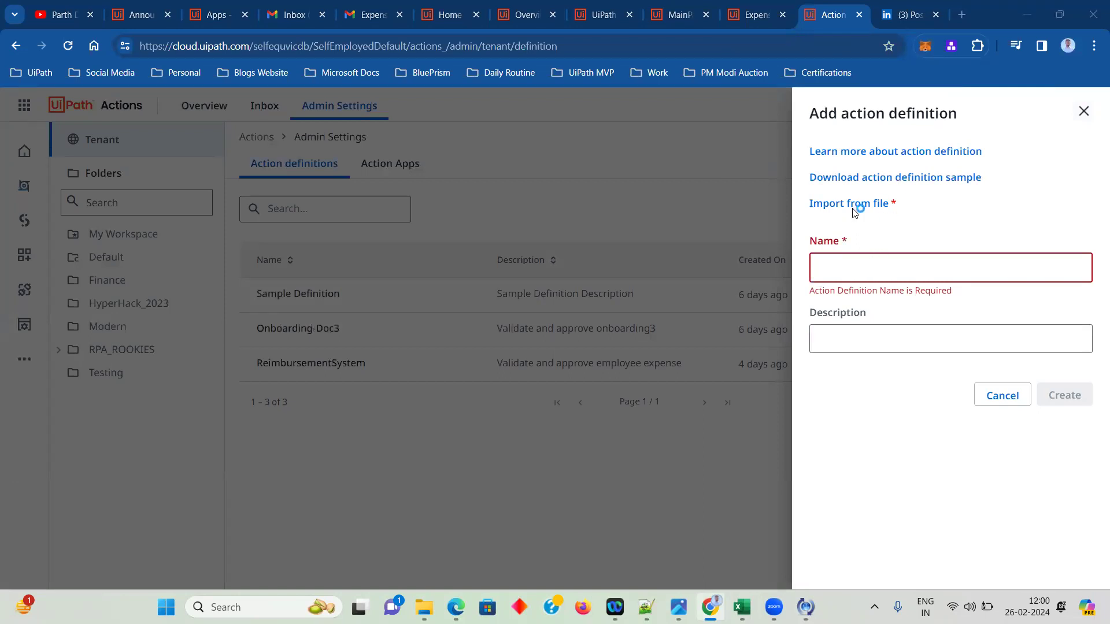
pyautogui.click(856, 211)
pyautogui.click(182, 134)
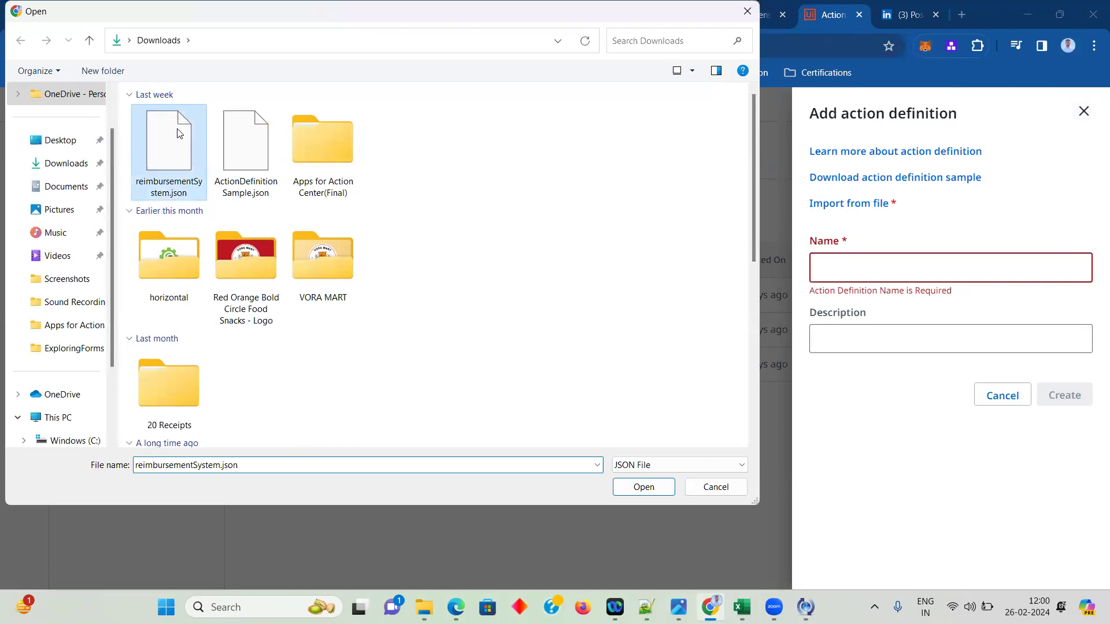
pyautogui.click(643, 487)
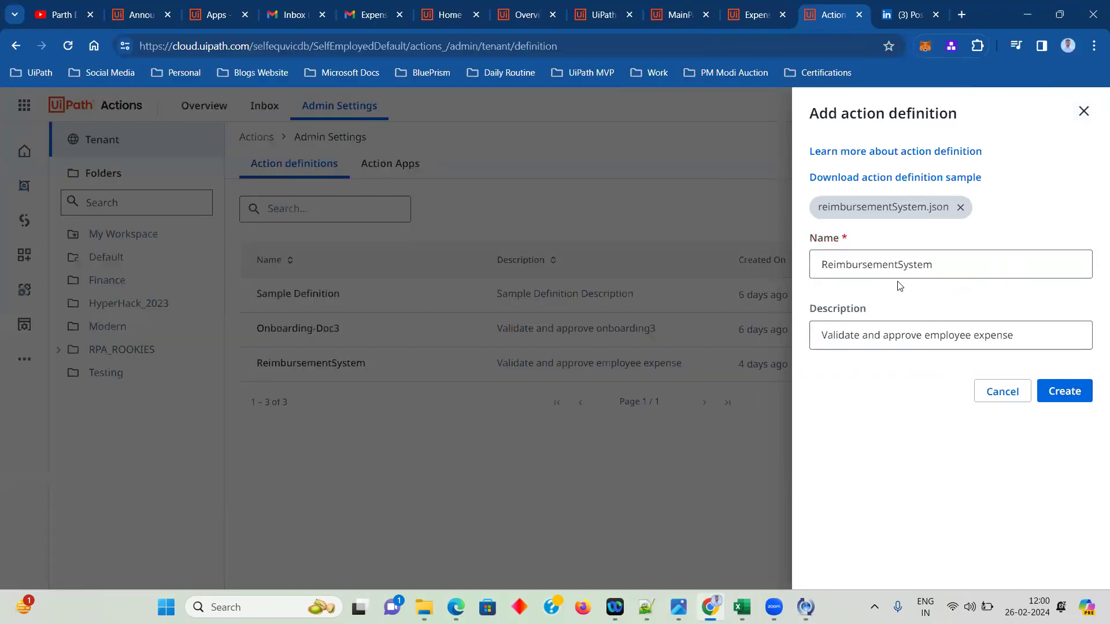
pyautogui.click(1084, 111)
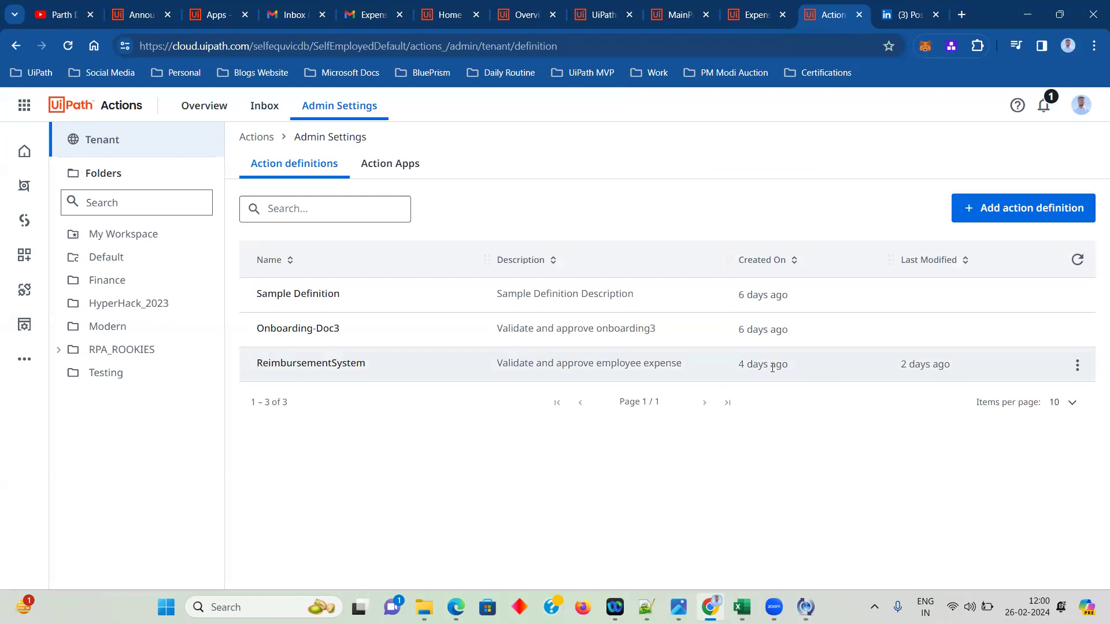
# - Check when the ReimbursementSystem action definition was created and last modified
pyautogui.moveTo(747, 365); pyautogui.dragTo(802, 365)
pyautogui.click(820, 389)
pyautogui.moveTo(906, 364); pyautogui.dragTo(971, 402)
pyautogui.click(952, 444)
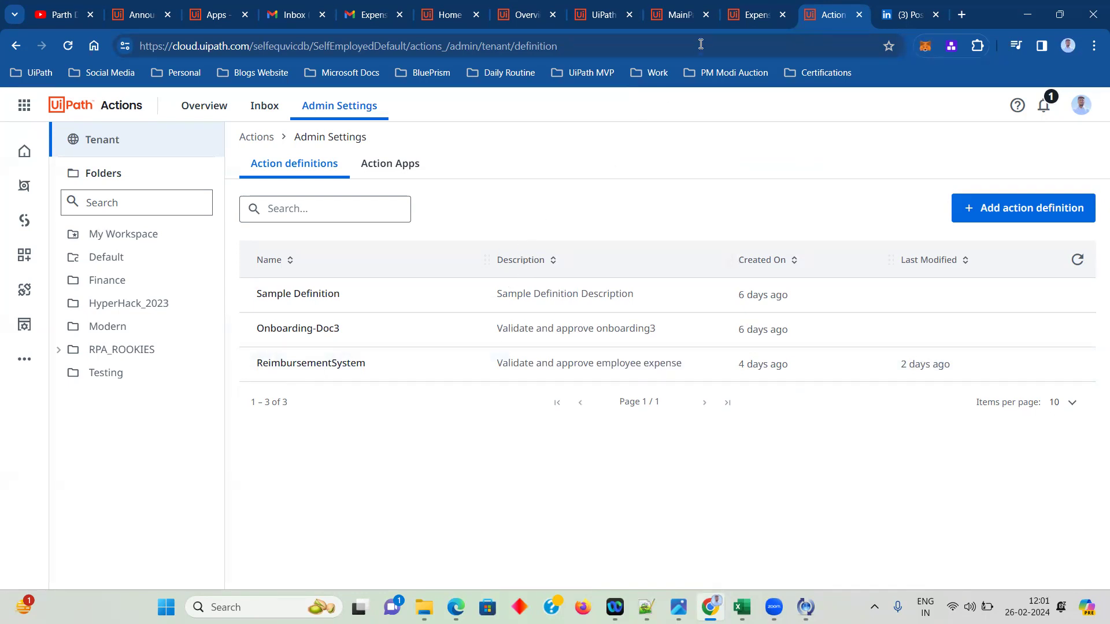
# - Close the ExpenseApproval preview and go from its editor to the UiPath Apps project list
pyautogui.click(749, 17)
pyautogui.click(680, 20)
pyautogui.click(769, 16)
pyautogui.click(781, 15)
pyautogui.click(692, 15)
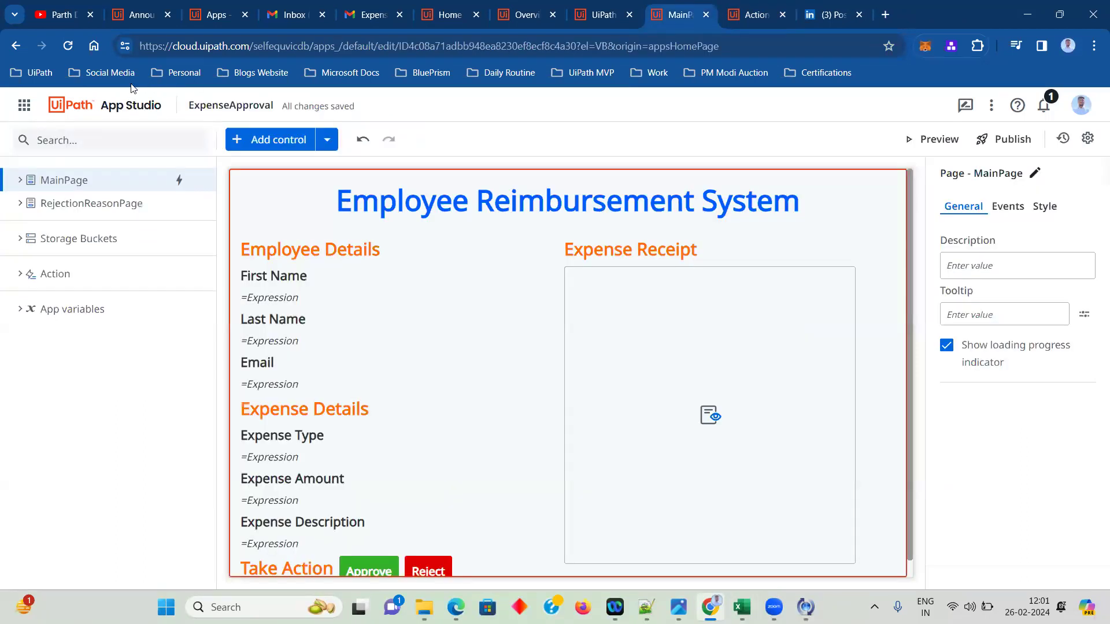
pyautogui.click(26, 106)
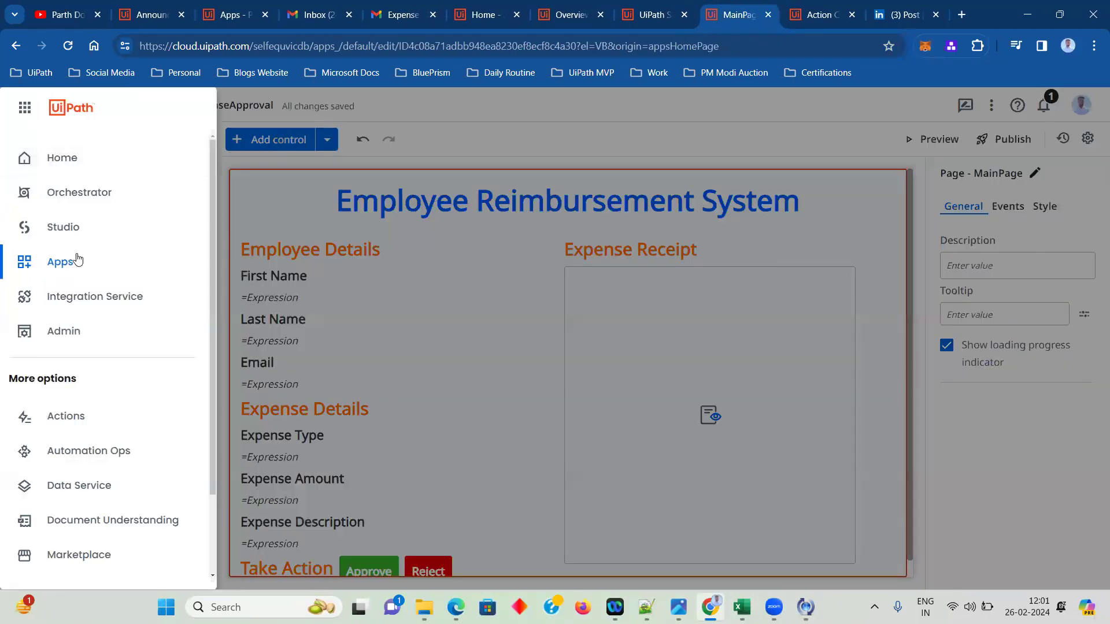
pyautogui.click(79, 260)
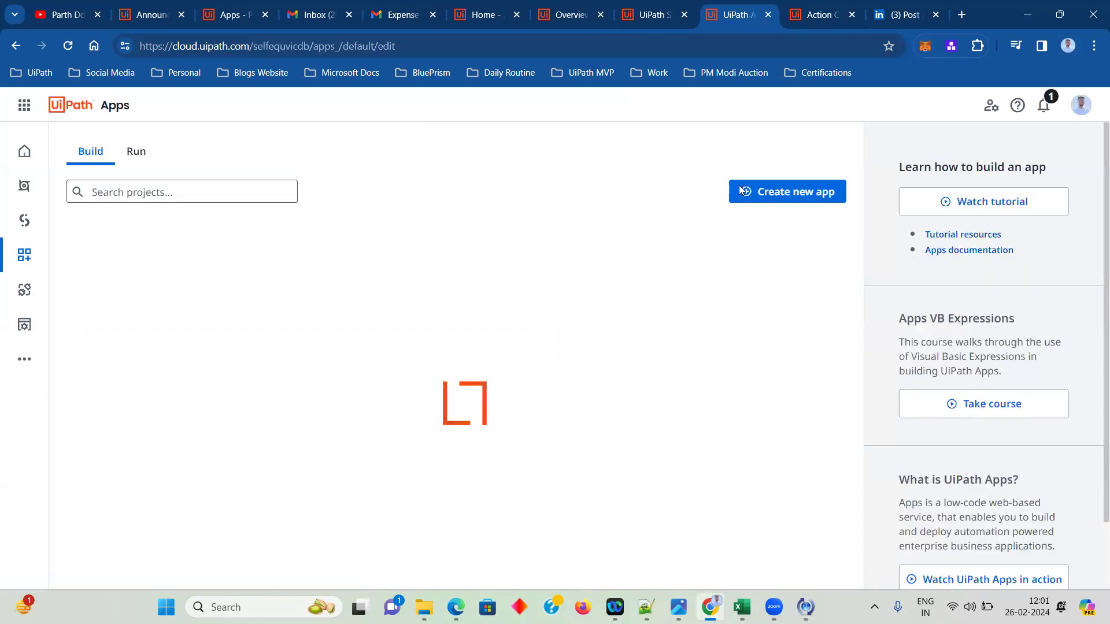
# - Look over the new app form without creating an app, and open the ExpenseApproval action app for editing
pyautogui.click(768, 198)
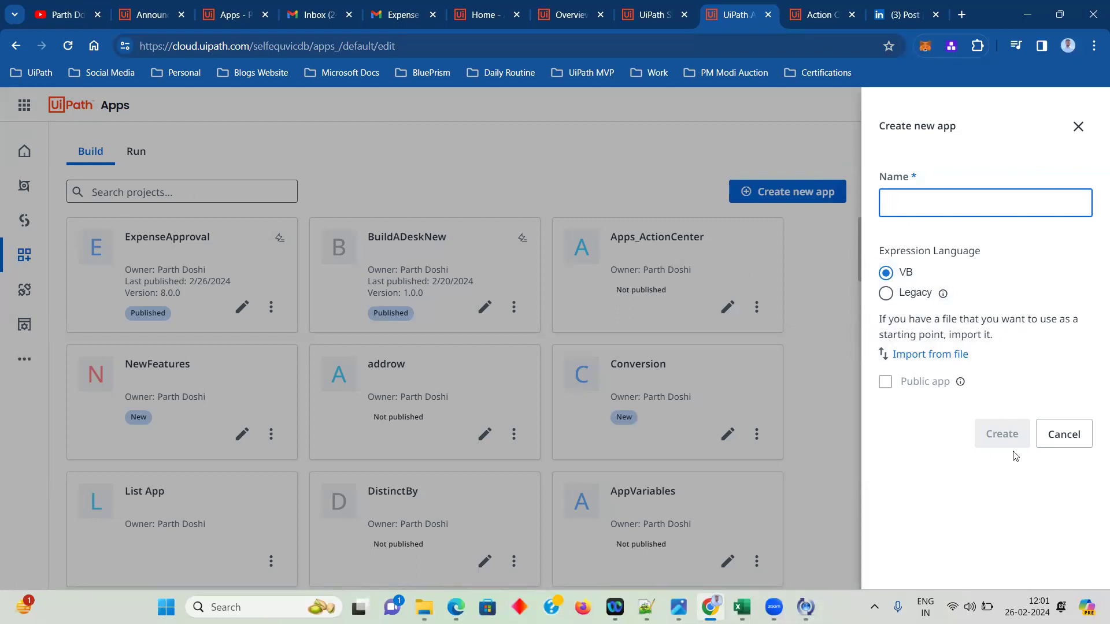
pyautogui.click(1077, 127)
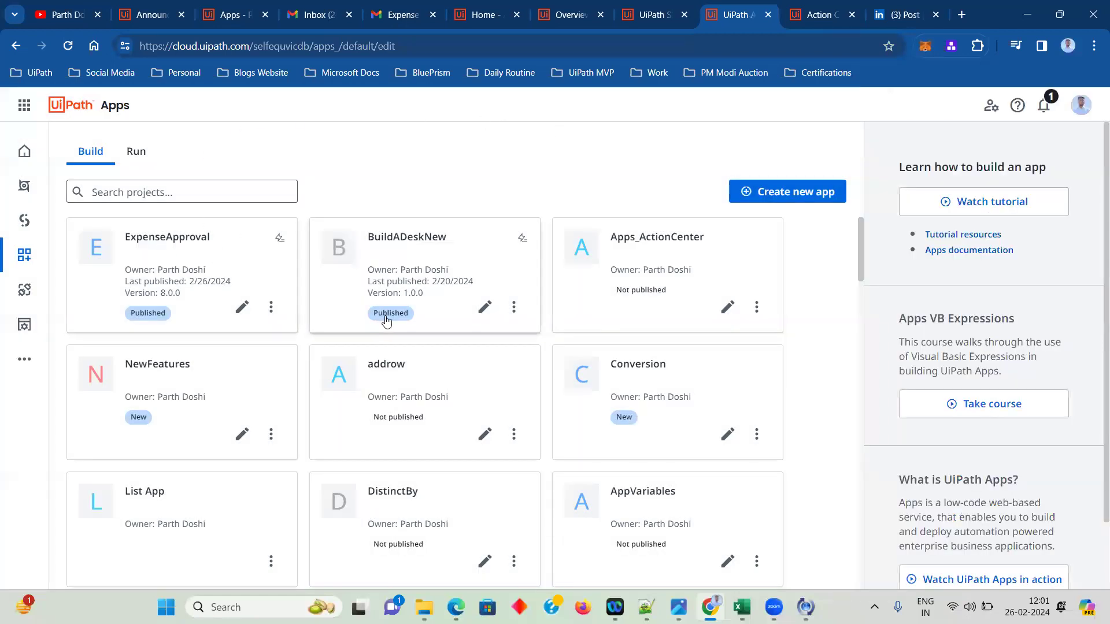
pyautogui.moveTo(276, 247)
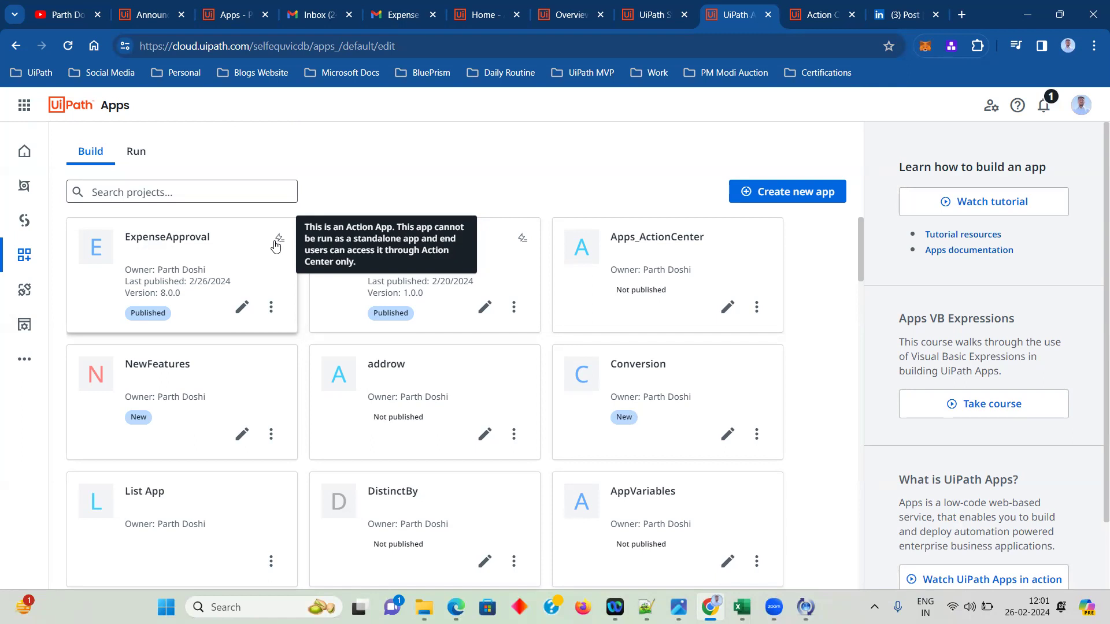
pyautogui.click(242, 306)
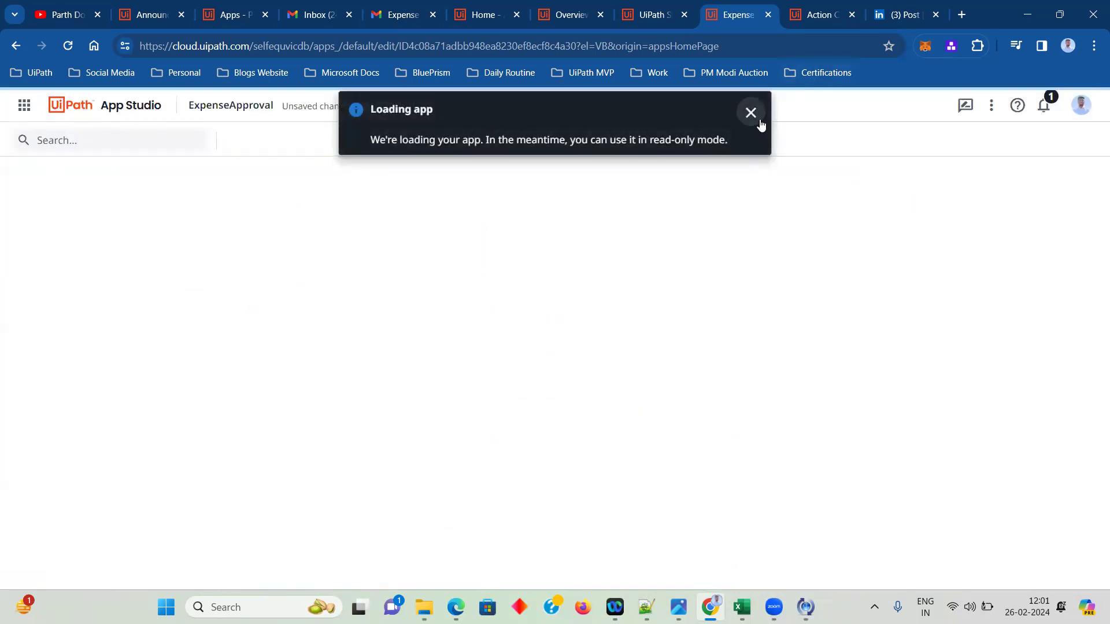
pyautogui.click(750, 113)
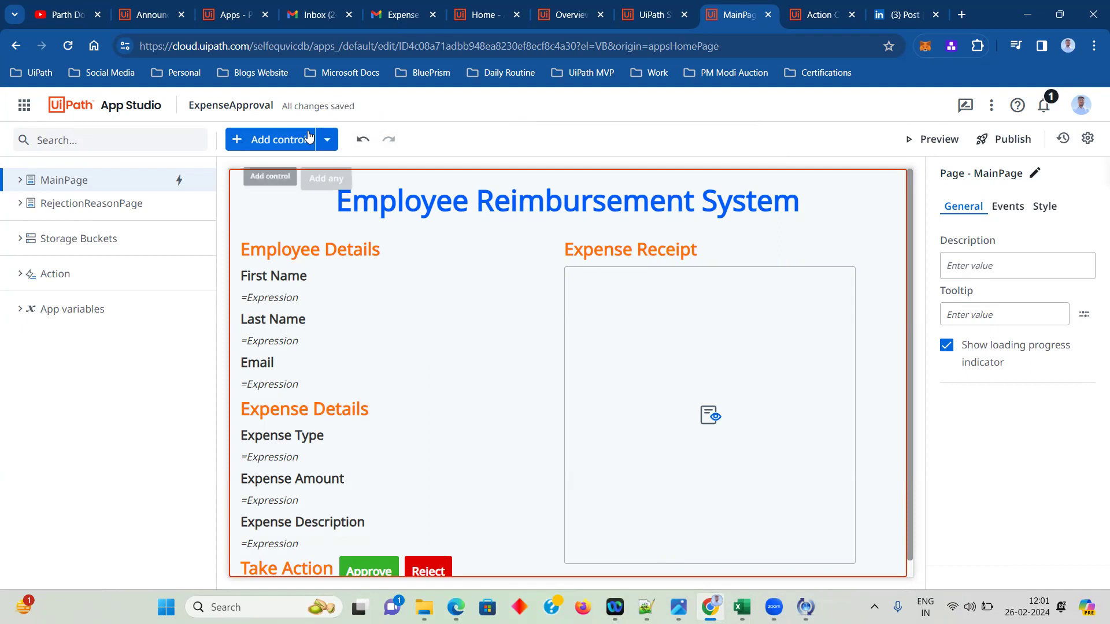
# - Check the option to add an action, the ReimbursementSystem action in ExpenseApproval and the definitions in Action Center
pyautogui.click(327, 140)
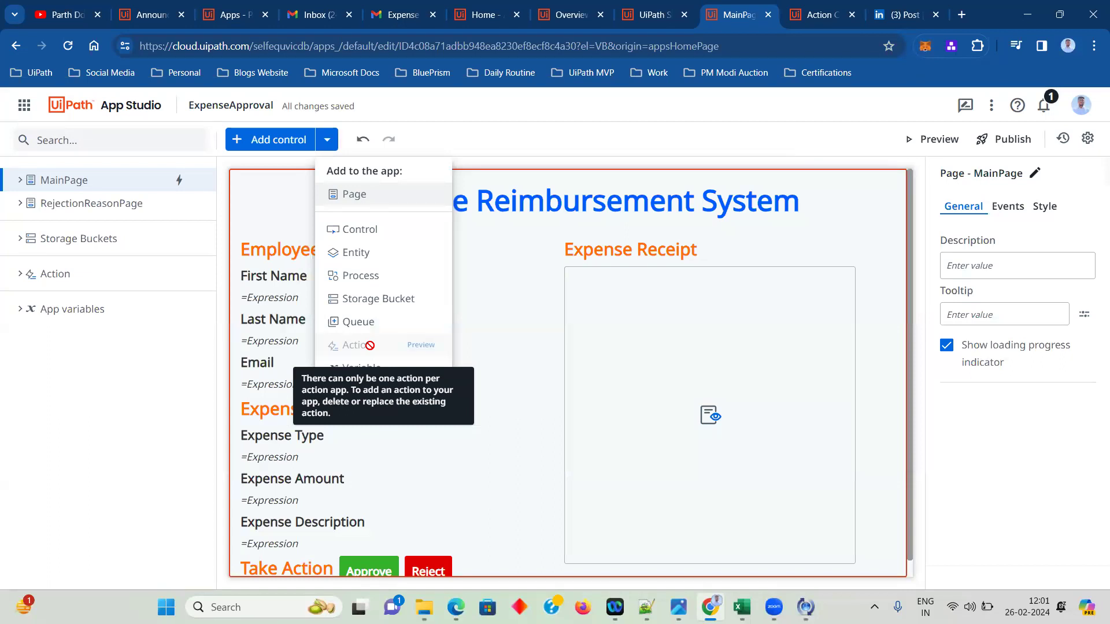
pyautogui.click(22, 276)
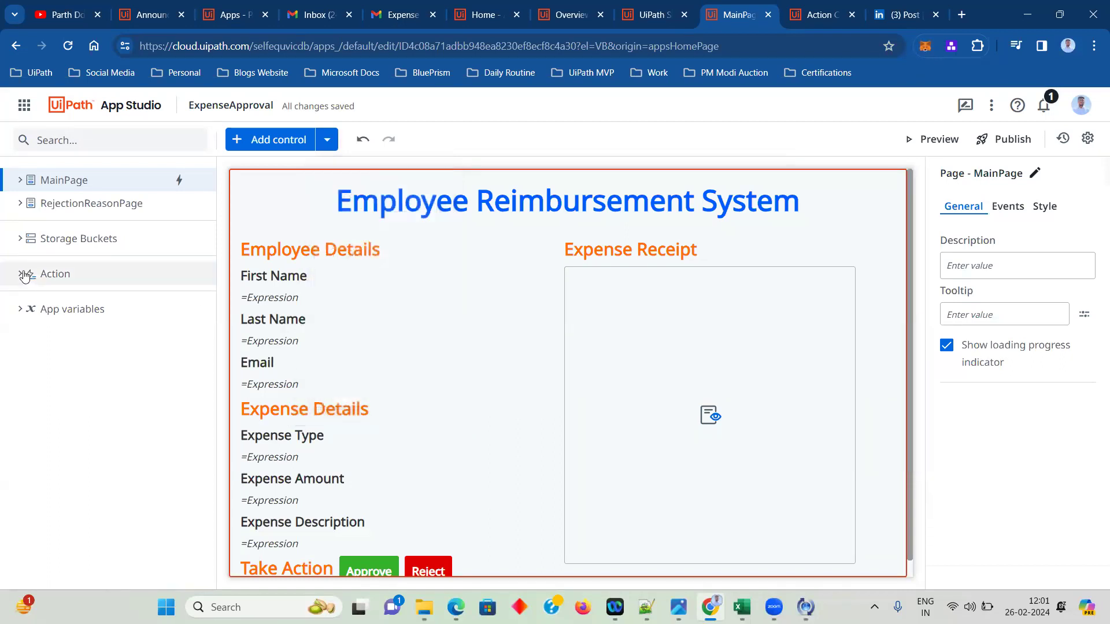
pyautogui.click(22, 275)
pyautogui.click(327, 140)
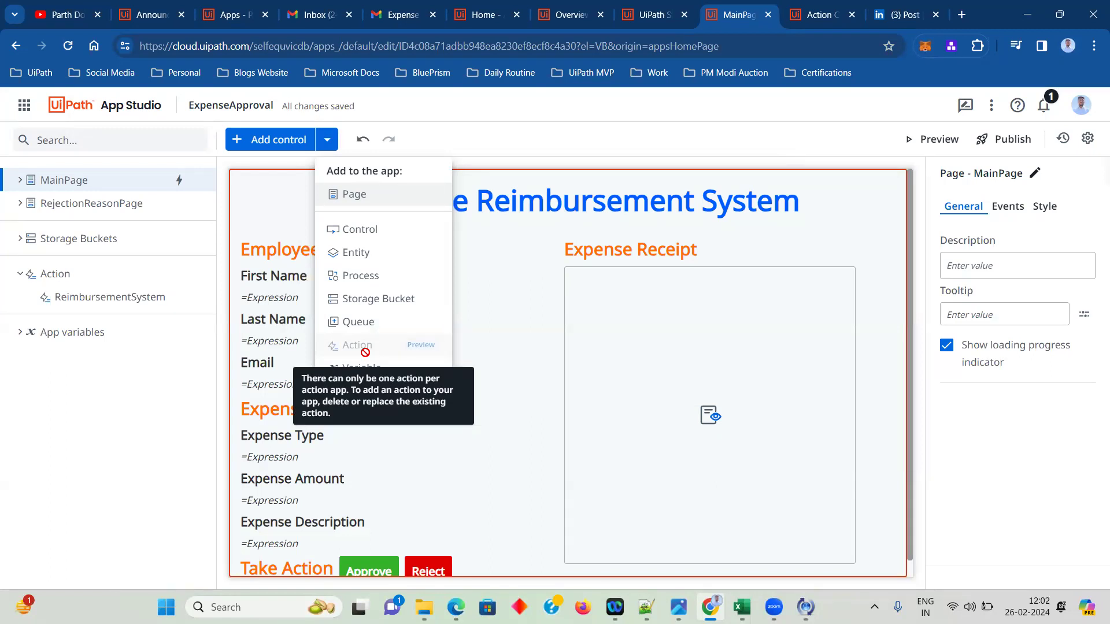
pyautogui.hotkey('ctrl', 'Tab')
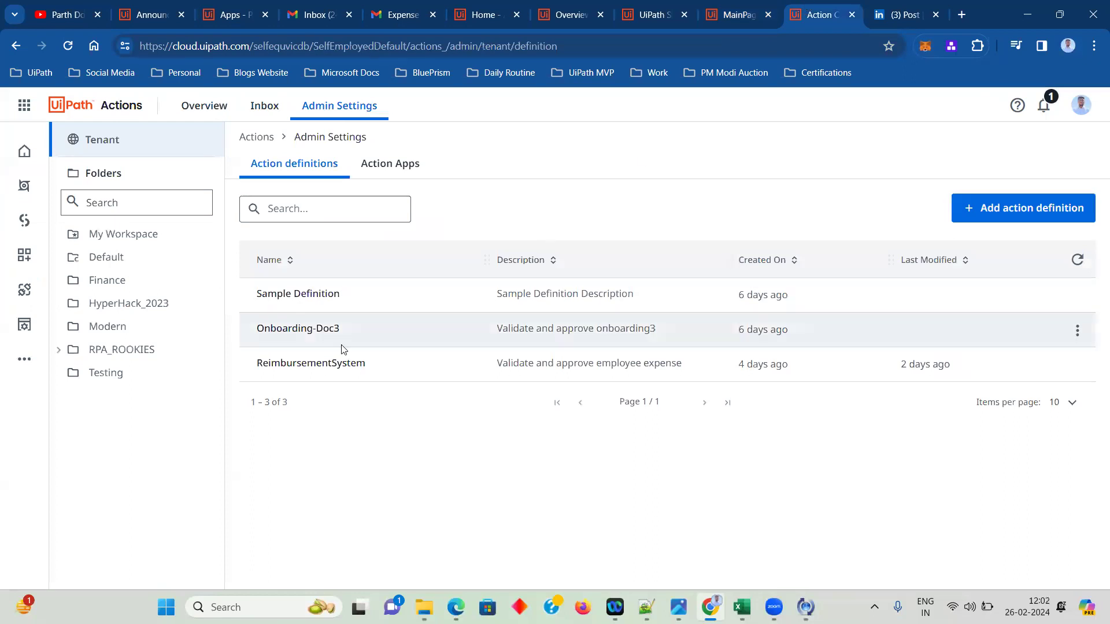
pyautogui.click(726, 15)
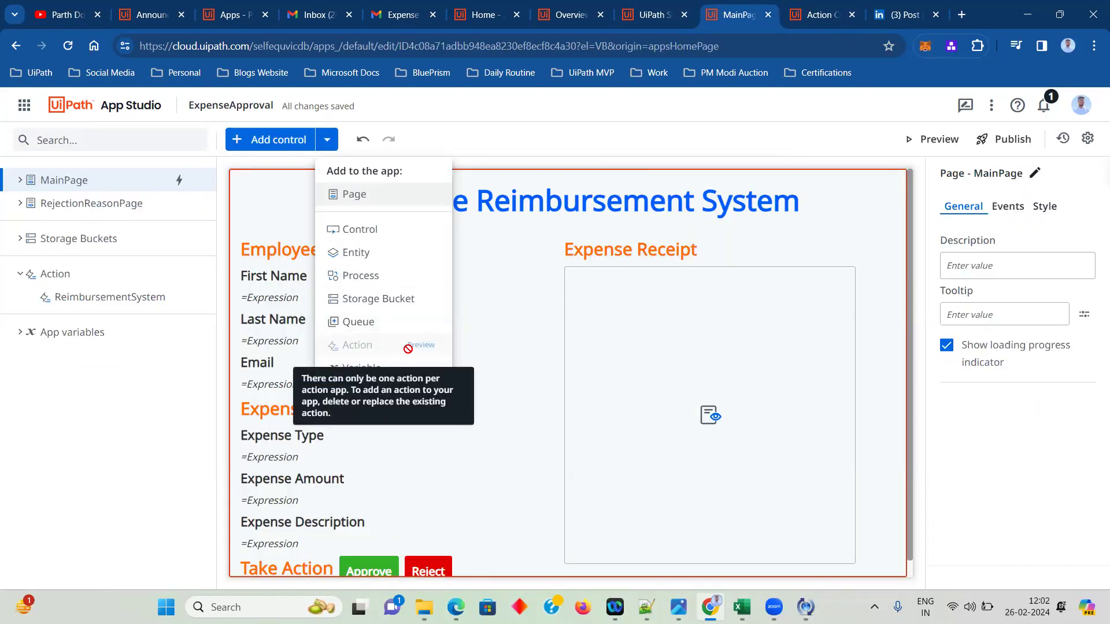
# - Return to the project list and open the BuildADeskNew app for editing
pyautogui.click(87, 107)
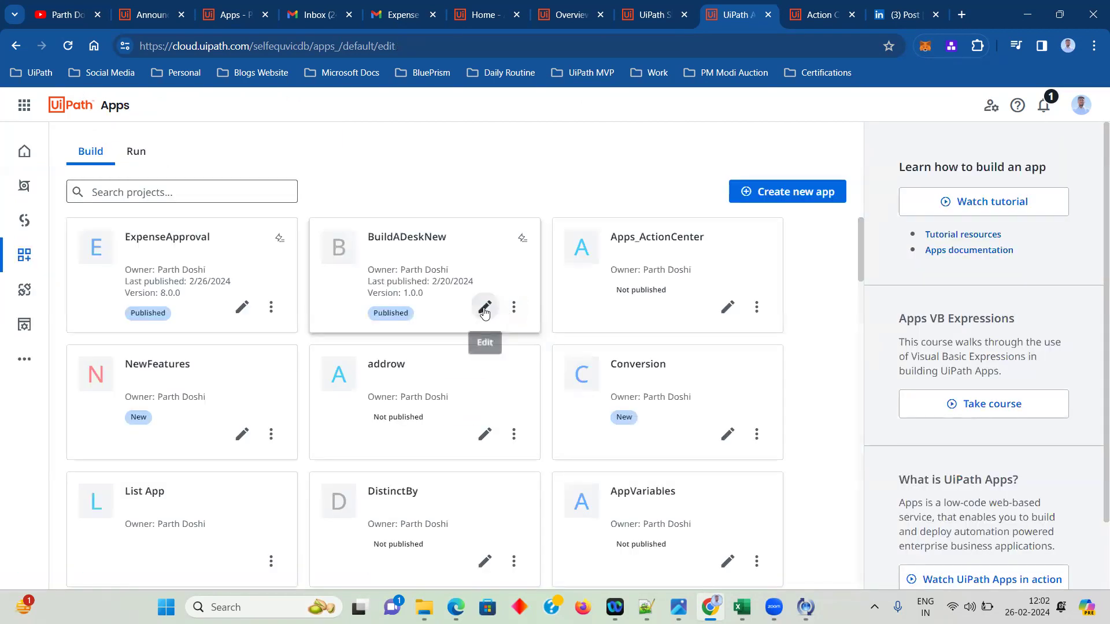
pyautogui.click(483, 308)
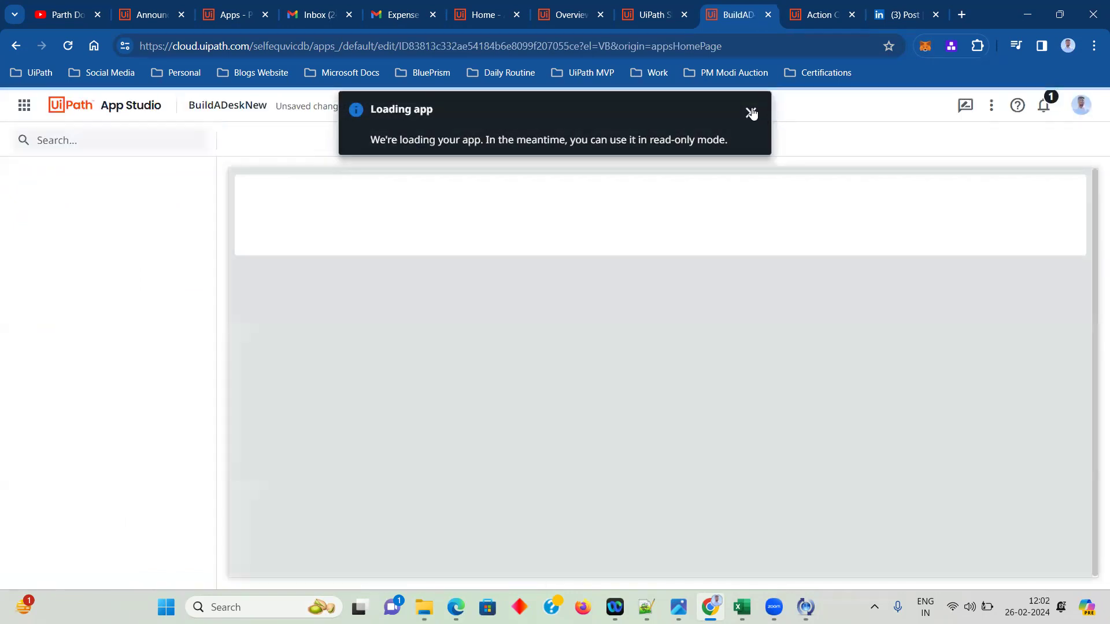
pyautogui.click(750, 110)
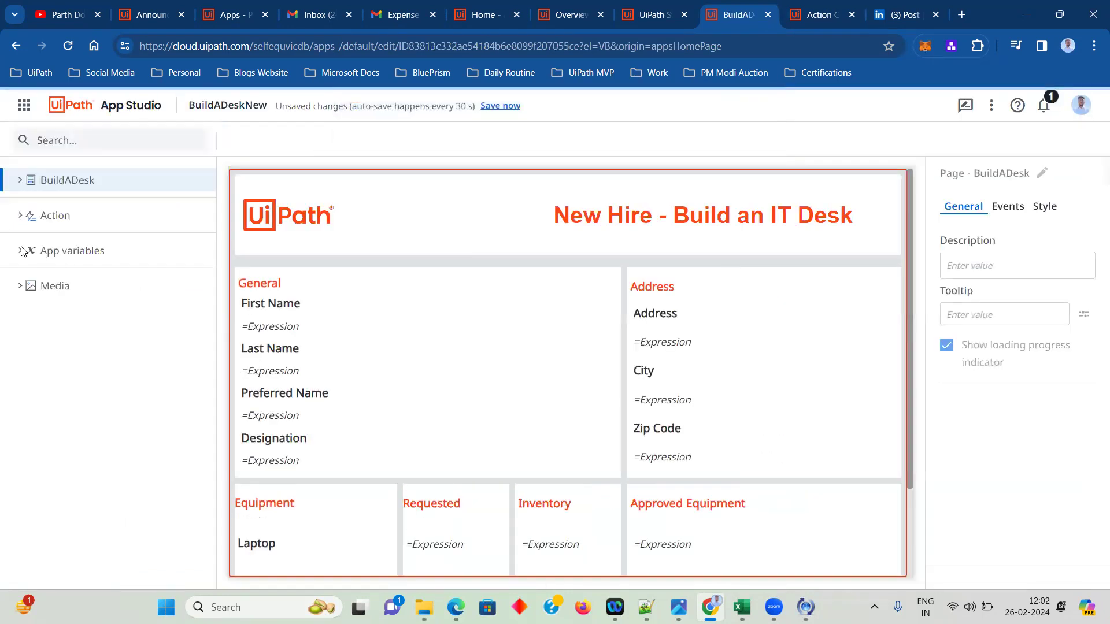
# - Delete the existing action from the BuildADeskNew app
pyautogui.click(18, 230)
pyautogui.click(198, 238)
pyautogui.click(168, 264)
pyautogui.press('Return')
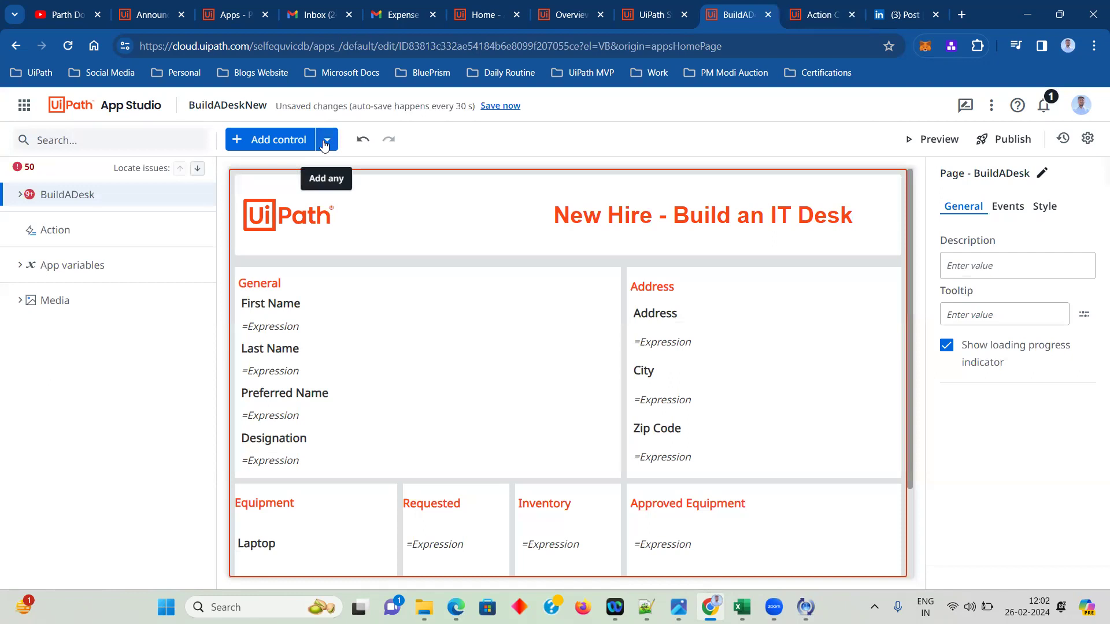
# - Make BuildADeskNew an action app by adding the Onboarding-Doc3 action from the SelfEmployedDefault tenant
pyautogui.click(325, 140)
pyautogui.click(375, 357)
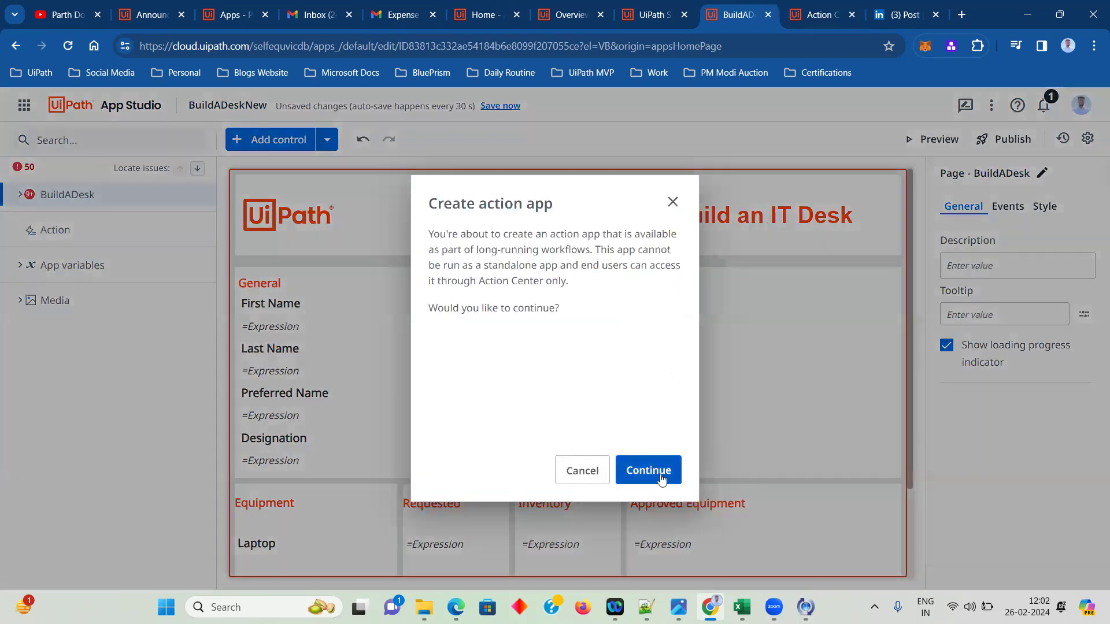
pyautogui.click(657, 473)
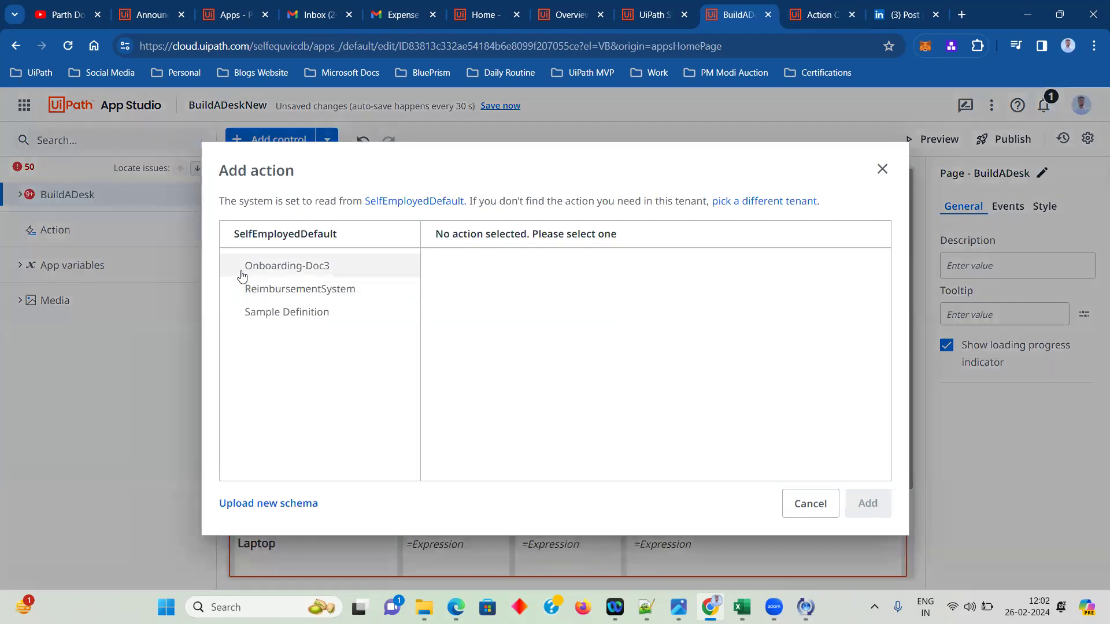
pyautogui.click(242, 270)
pyautogui.click(868, 503)
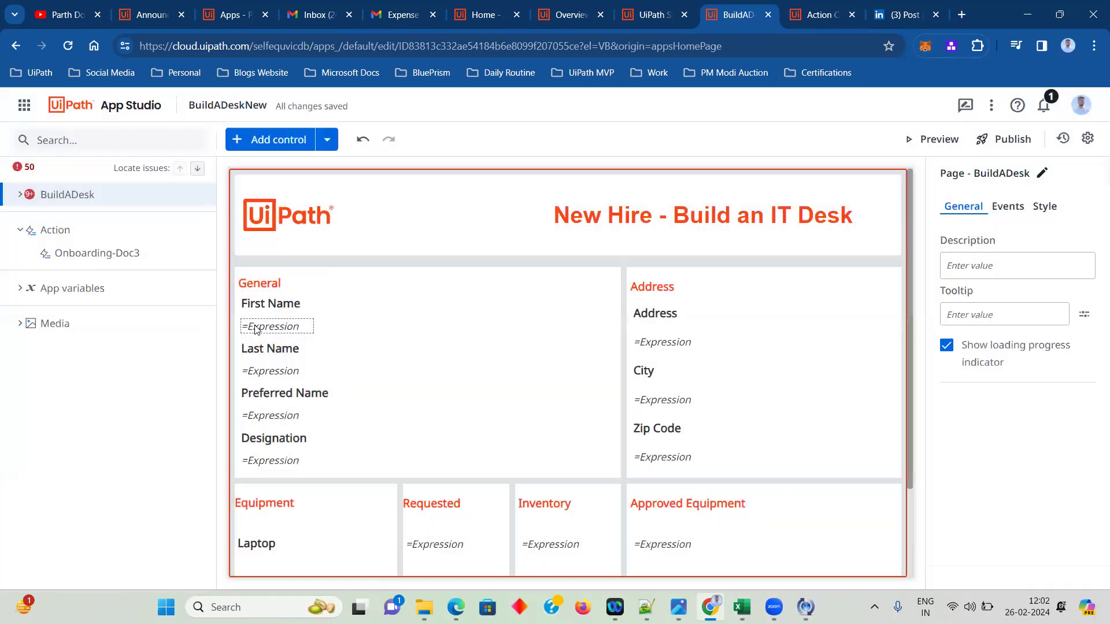
# - Check the input and output properties of the Onboarding-Doc3 action, return to the BuildADesk page and reload the editor
pyautogui.click(111, 256)
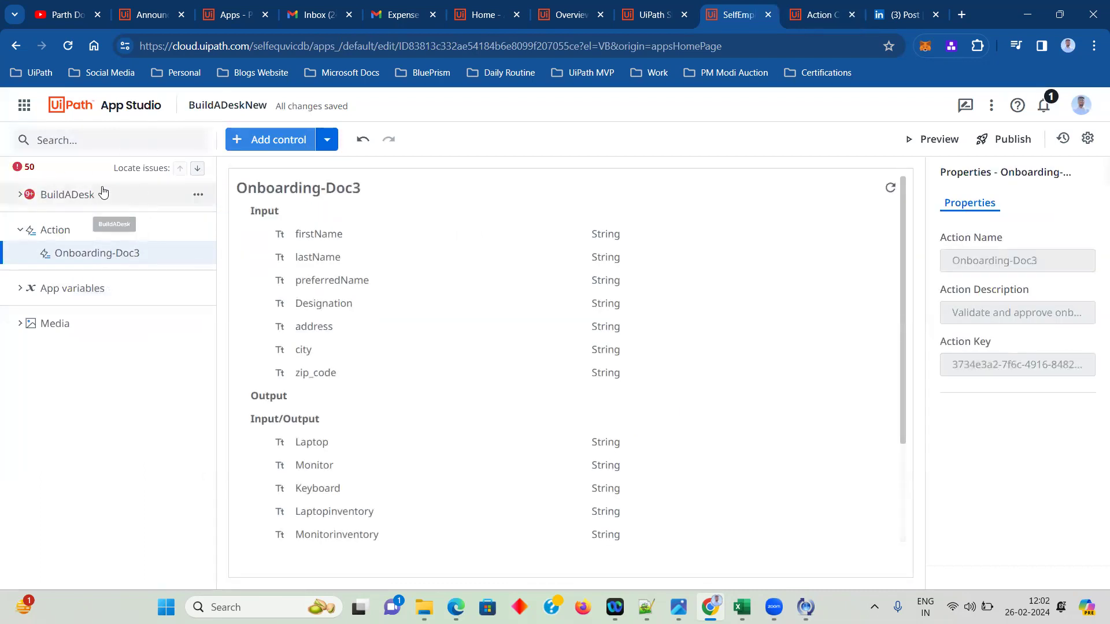
pyautogui.click(68, 199)
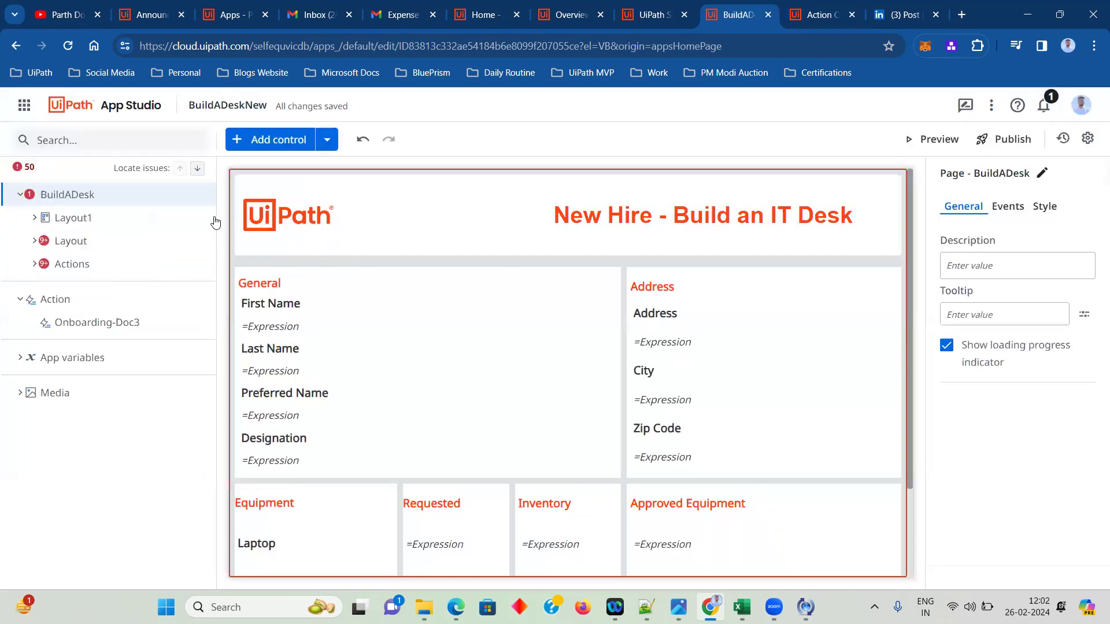
pyautogui.click(62, 47)
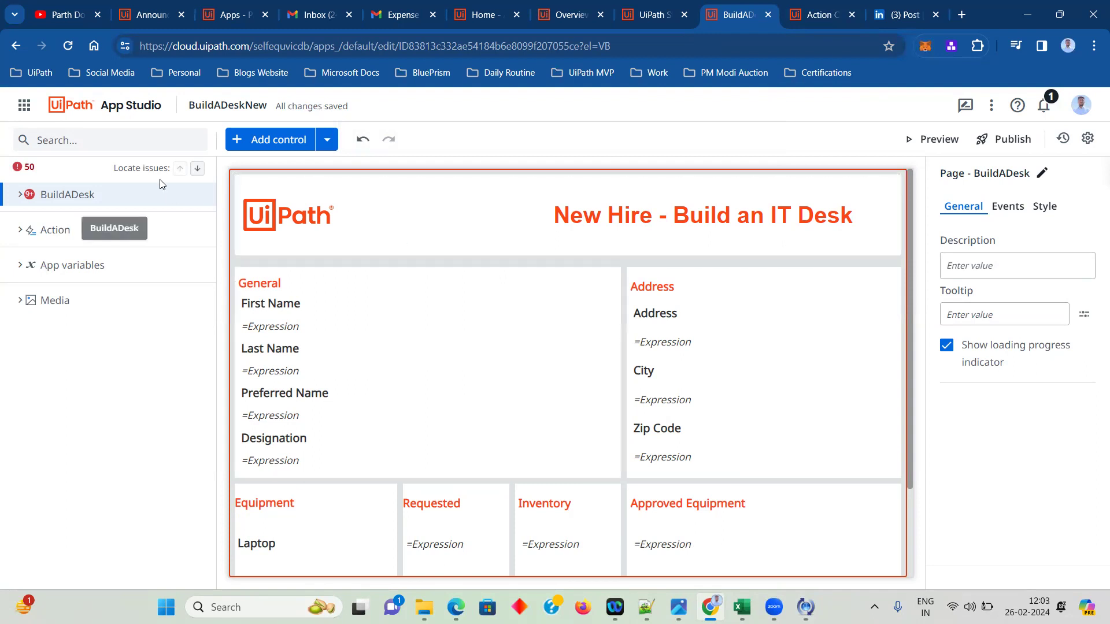
# - Open the ExpenseApproval app from the project list, expand its action and list what can be added to the app
pyautogui.click(49, 106)
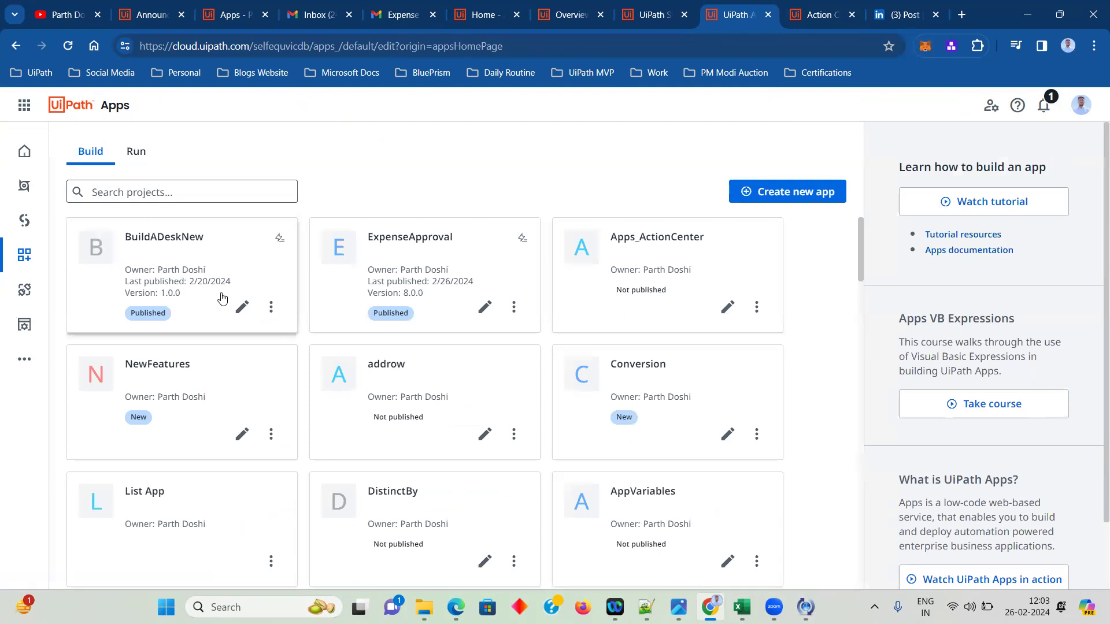
pyautogui.click(484, 307)
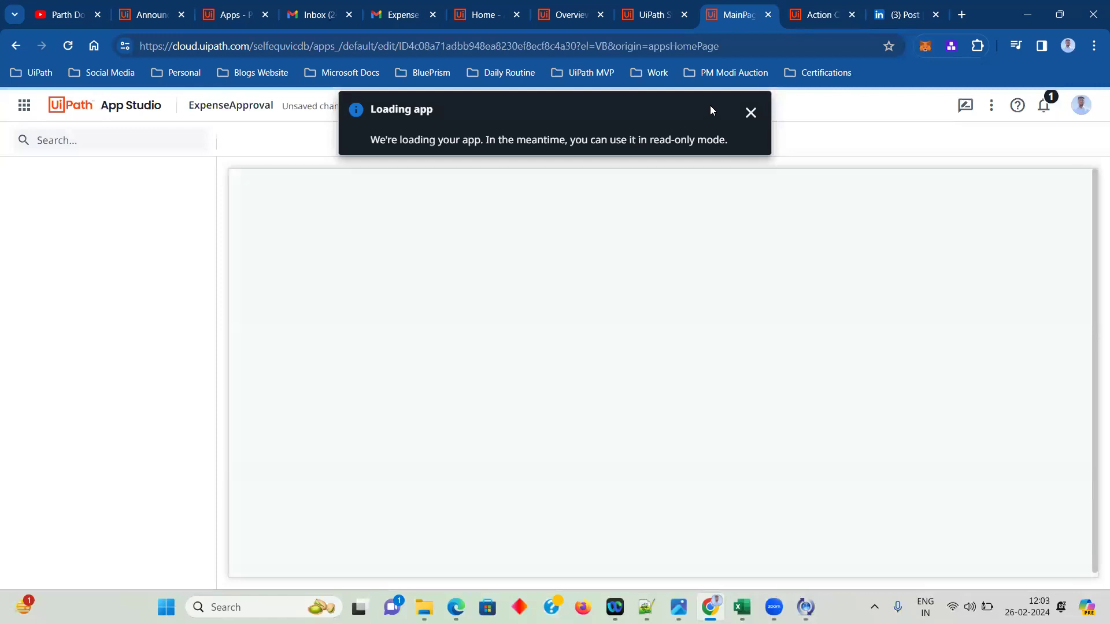
pyautogui.click(752, 113)
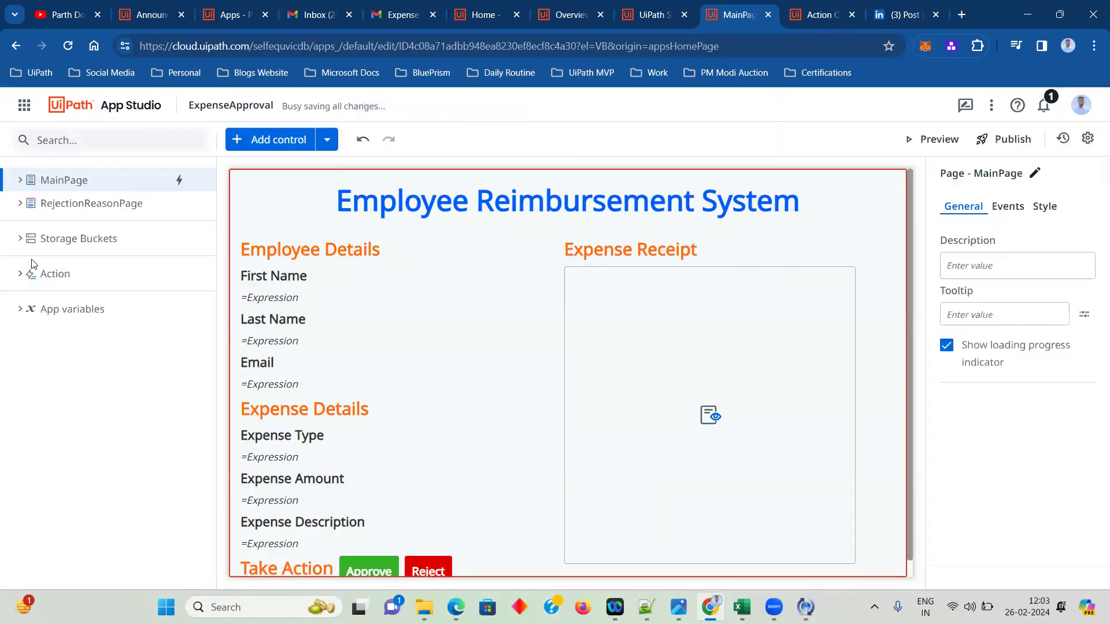
pyautogui.click(21, 281)
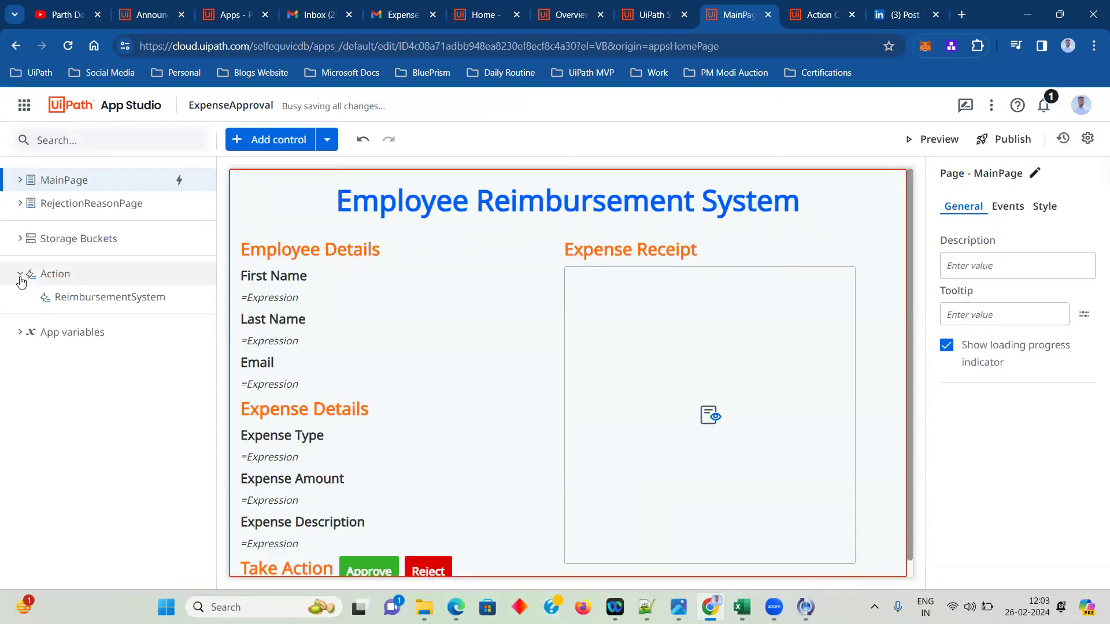
pyautogui.click(326, 140)
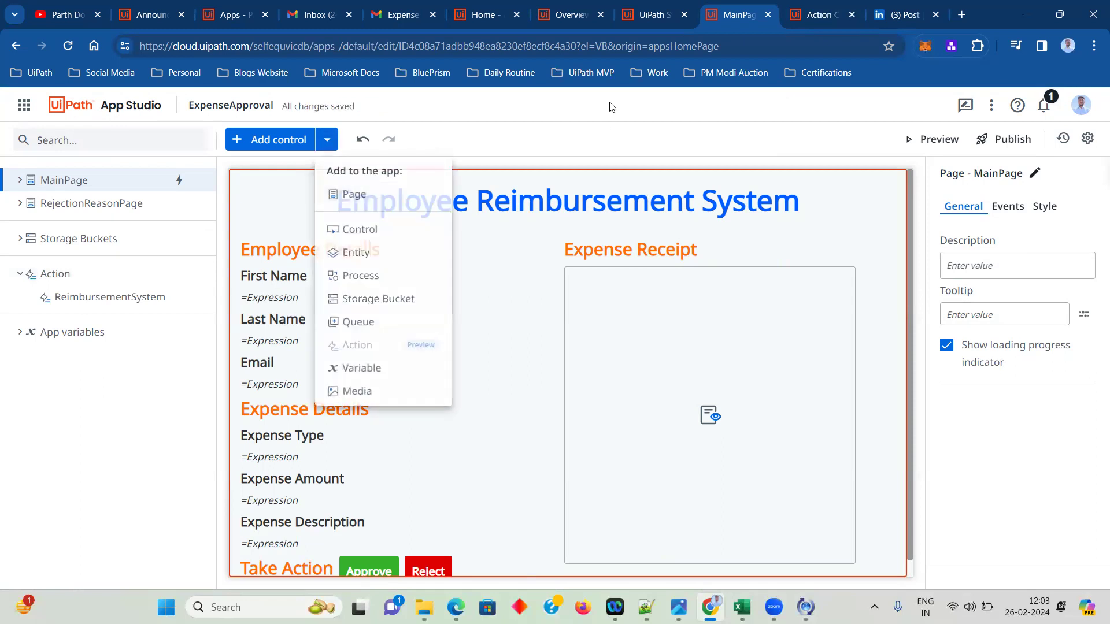
# - Look over the storage buckets of My Workspace in Orchestrator and the new bucket form without creating a bucket
pyautogui.click(559, 16)
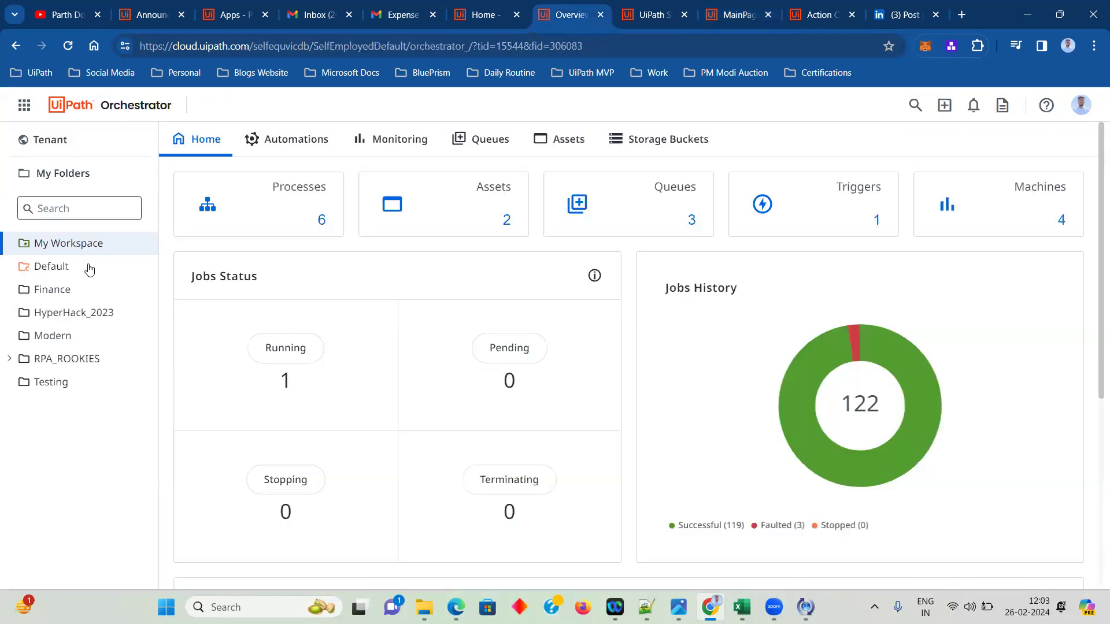
pyautogui.click(659, 149)
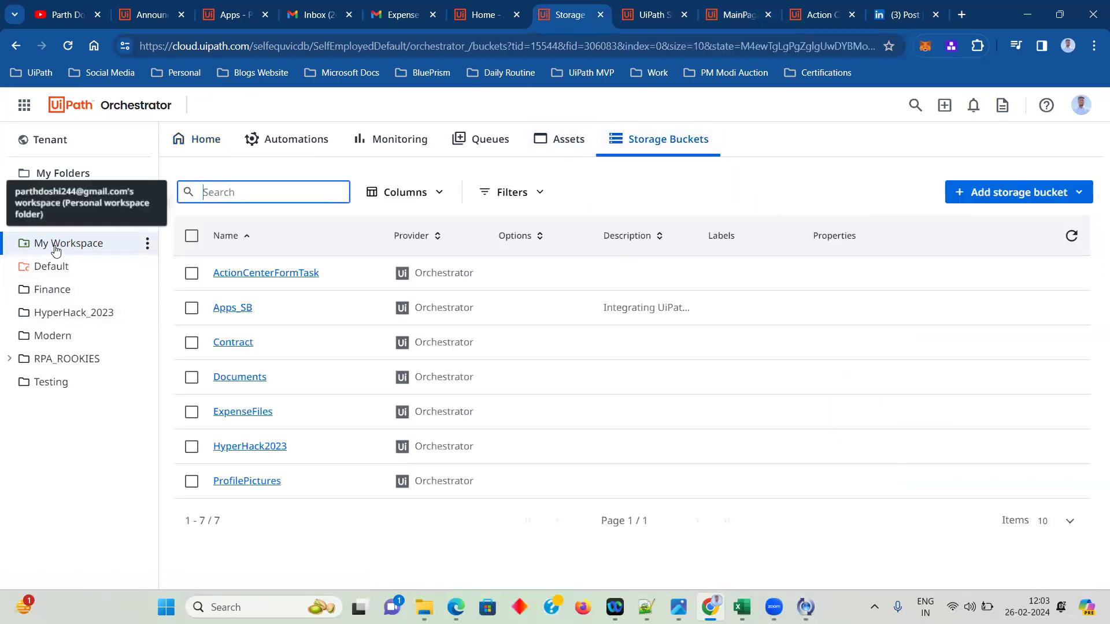
pyautogui.click(989, 193)
pyautogui.click(1007, 218)
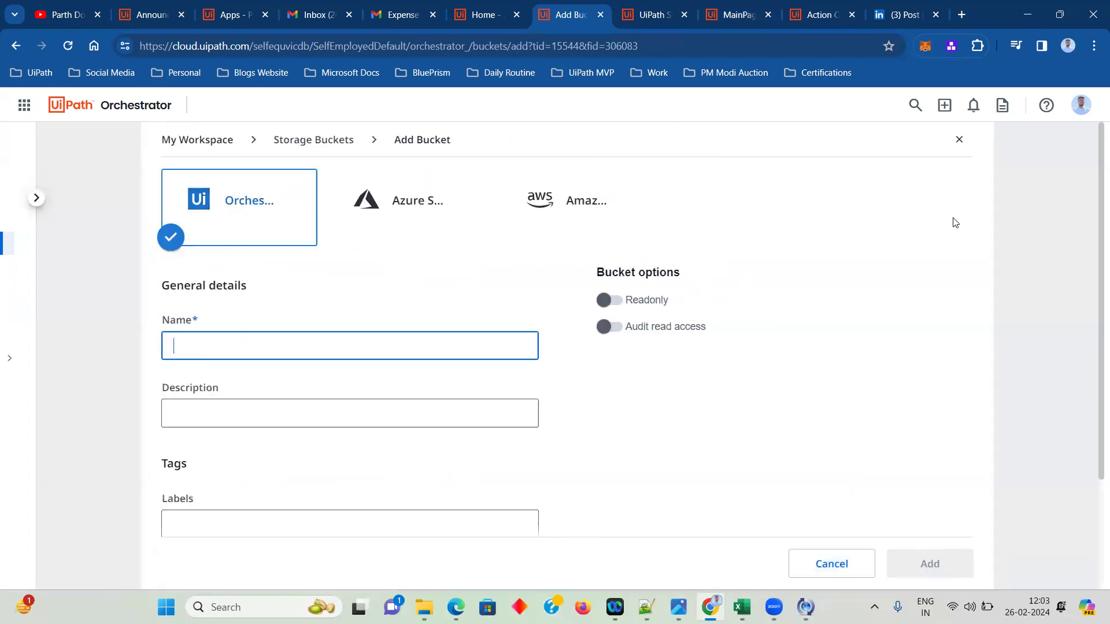
pyautogui.click(828, 560)
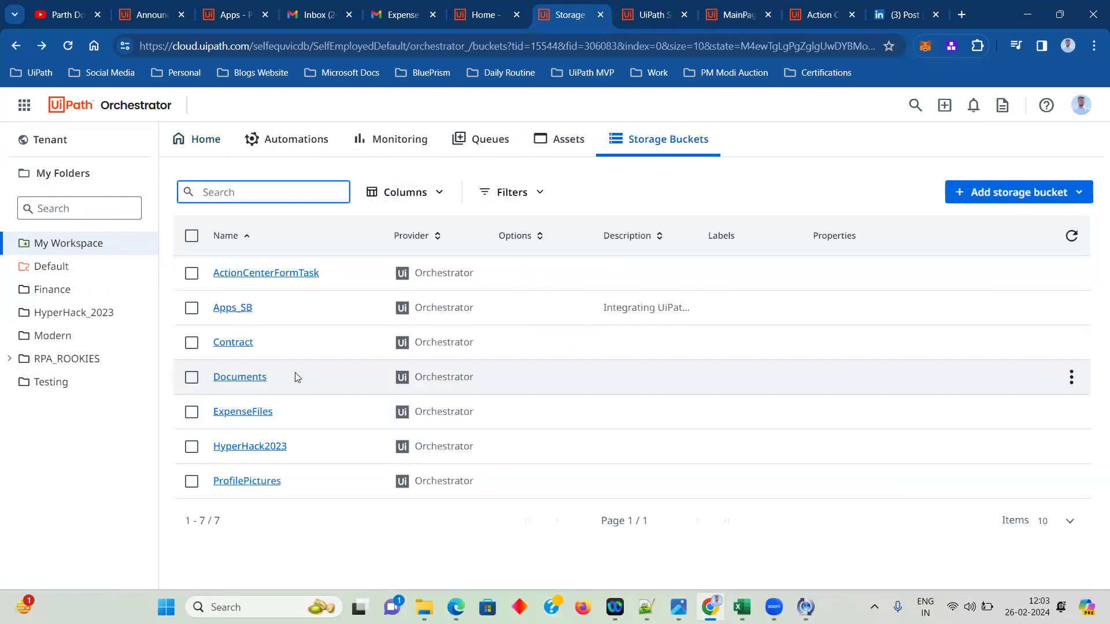
# - Examine the files stored in the ExpenseFiles bucket and return to the ExpenseApproval editor
pyautogui.click(269, 411)
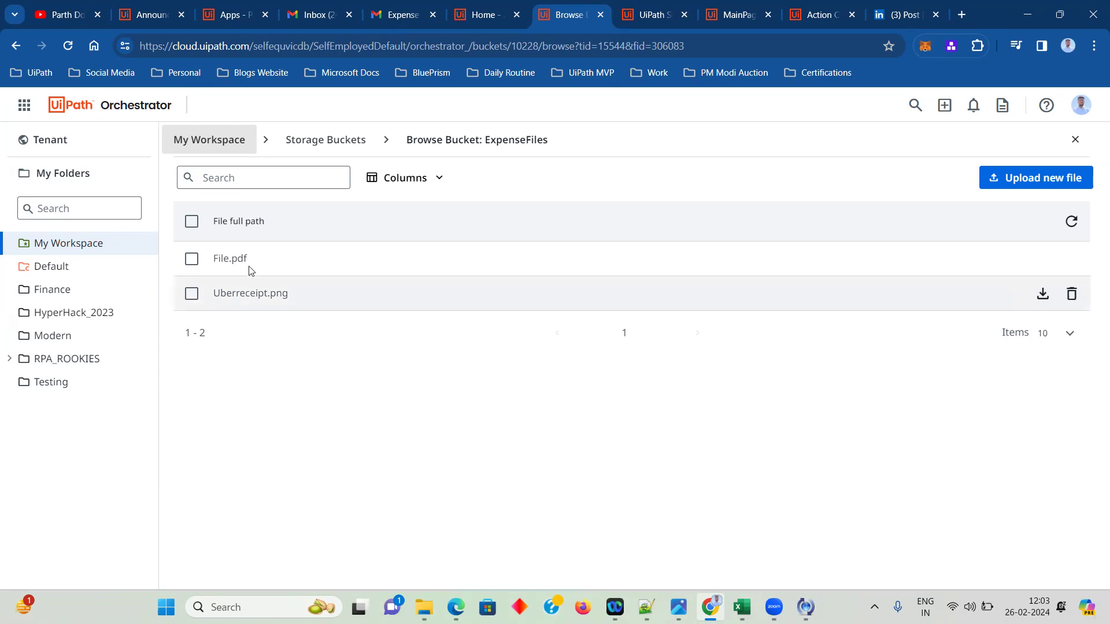
pyautogui.click(303, 142)
pyautogui.click(648, 15)
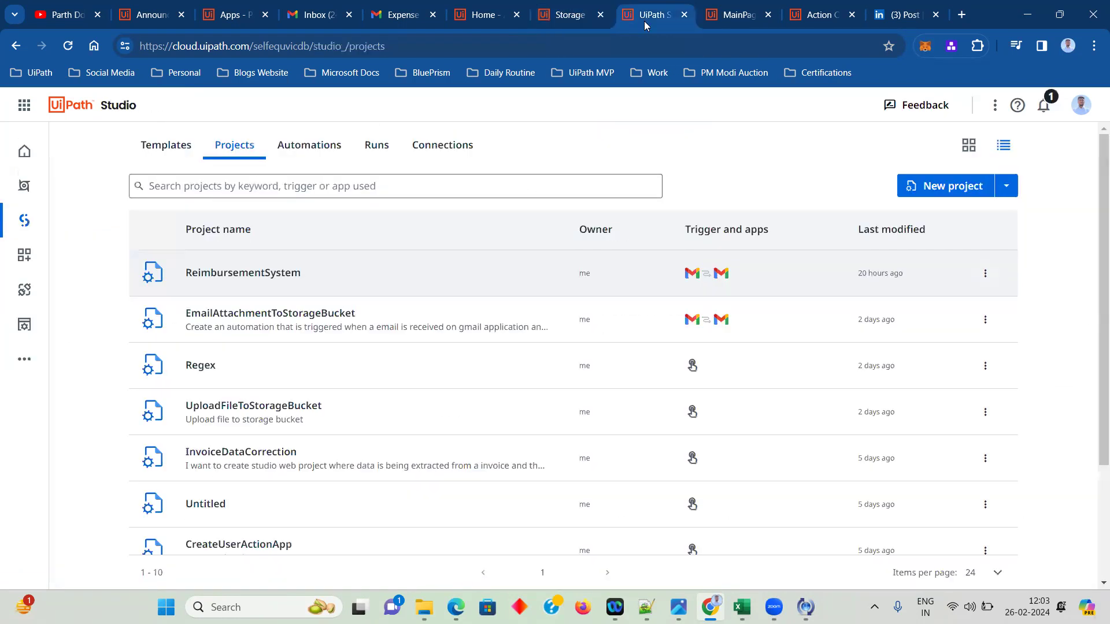
pyautogui.click(718, 25)
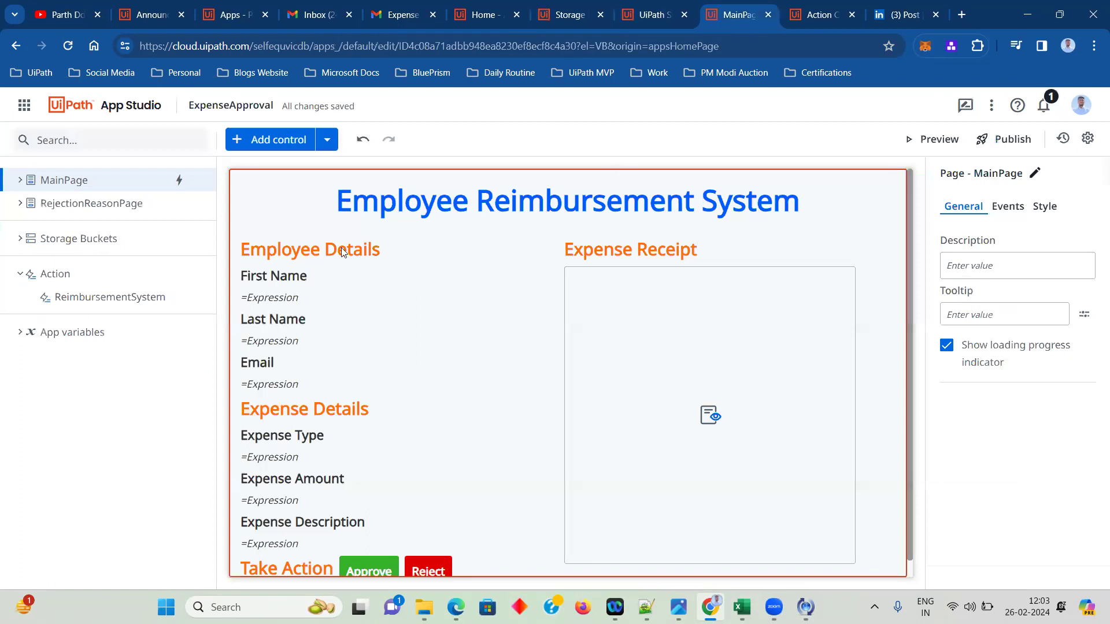
# - Check the personal workspace's storage buckets available to ExpenseApproval, including ExpenseFiles, without adding one
pyautogui.click(327, 140)
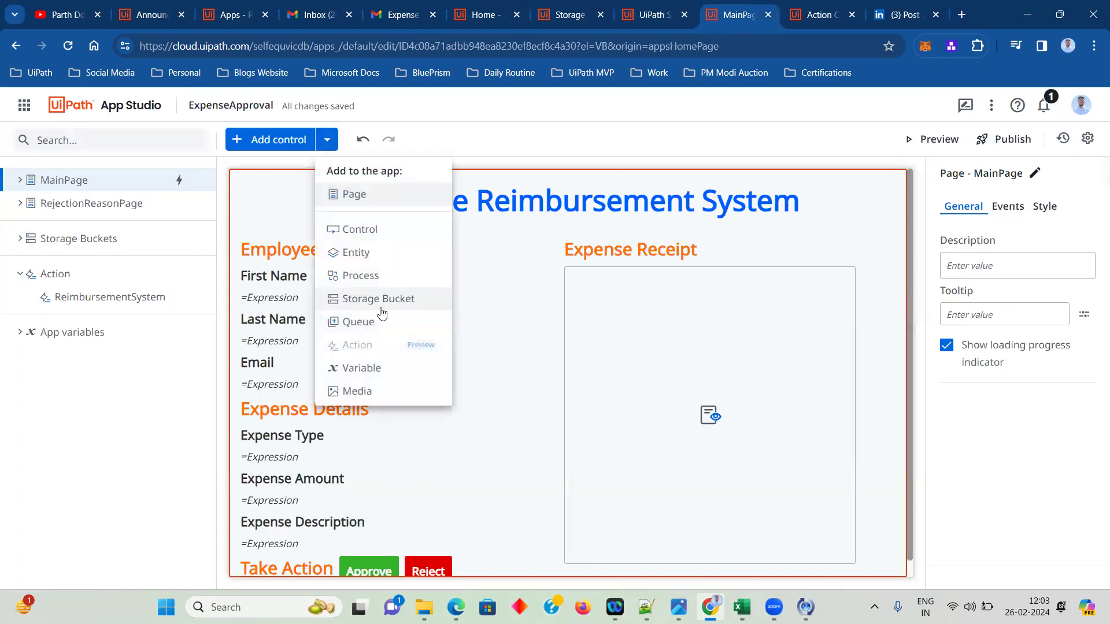
pyautogui.click(379, 299)
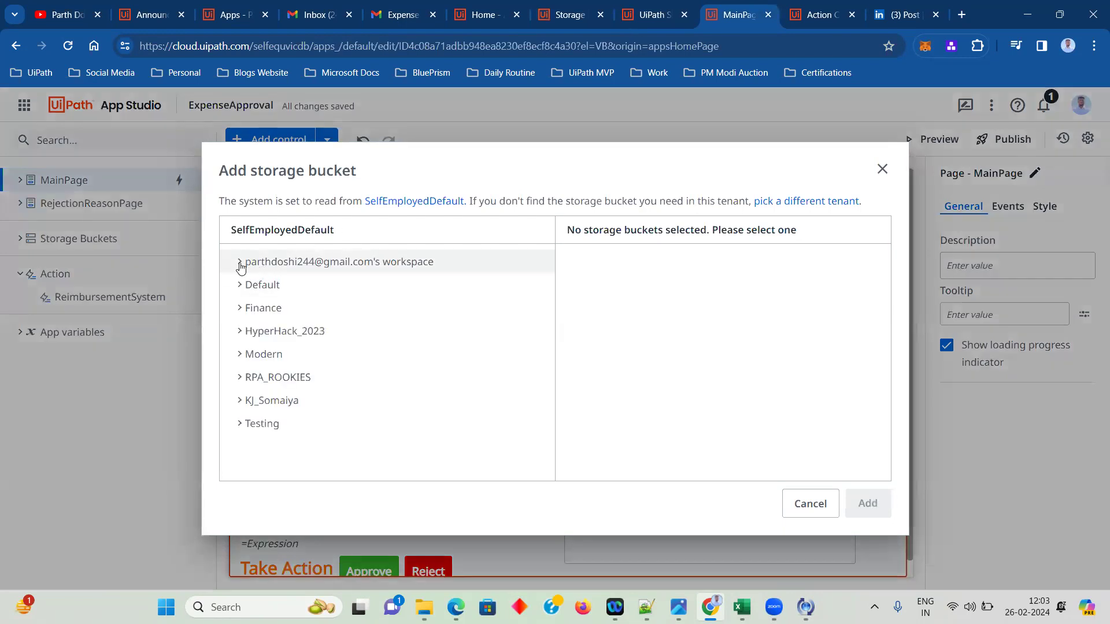
pyautogui.click(240, 264)
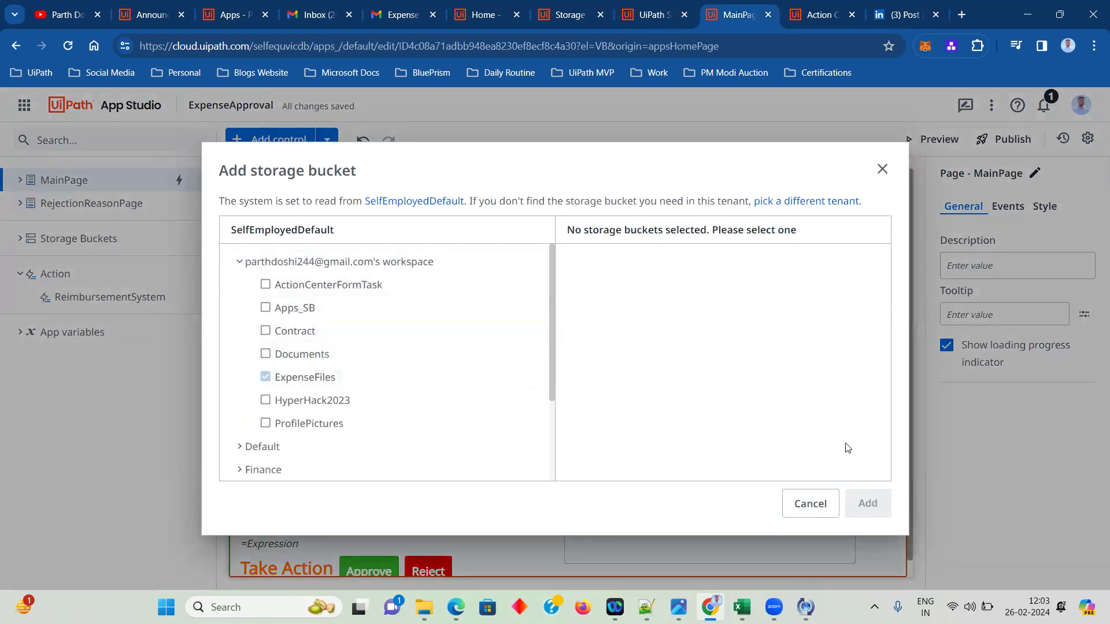
pyautogui.click(880, 169)
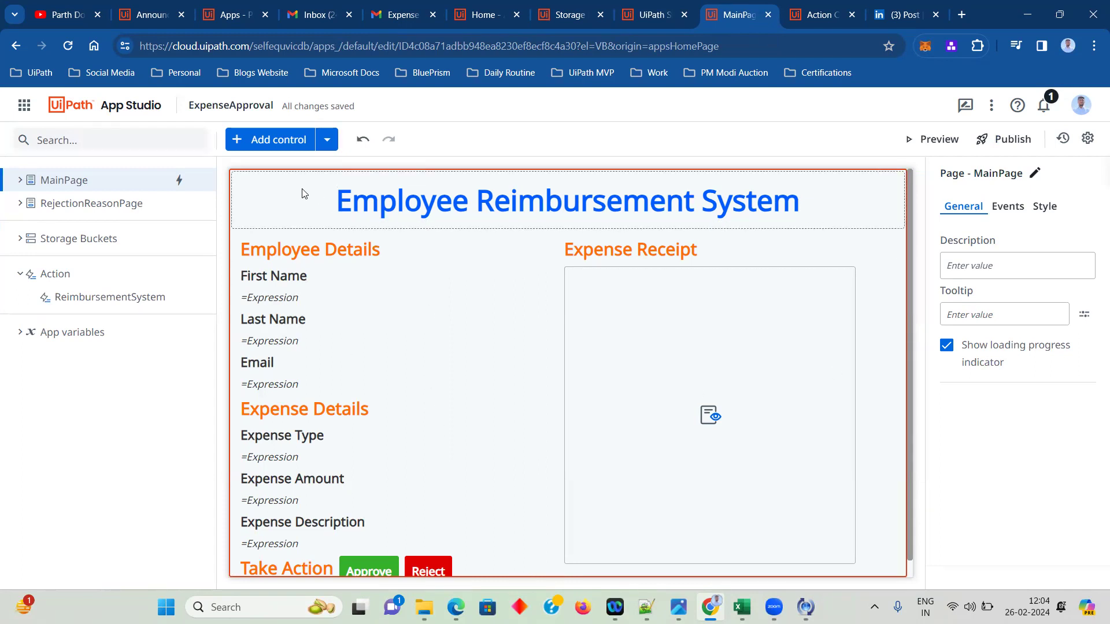
# - Inspect the document viewer under Expense Receipt and look through the display controls available for the page
pyautogui.click(642, 374)
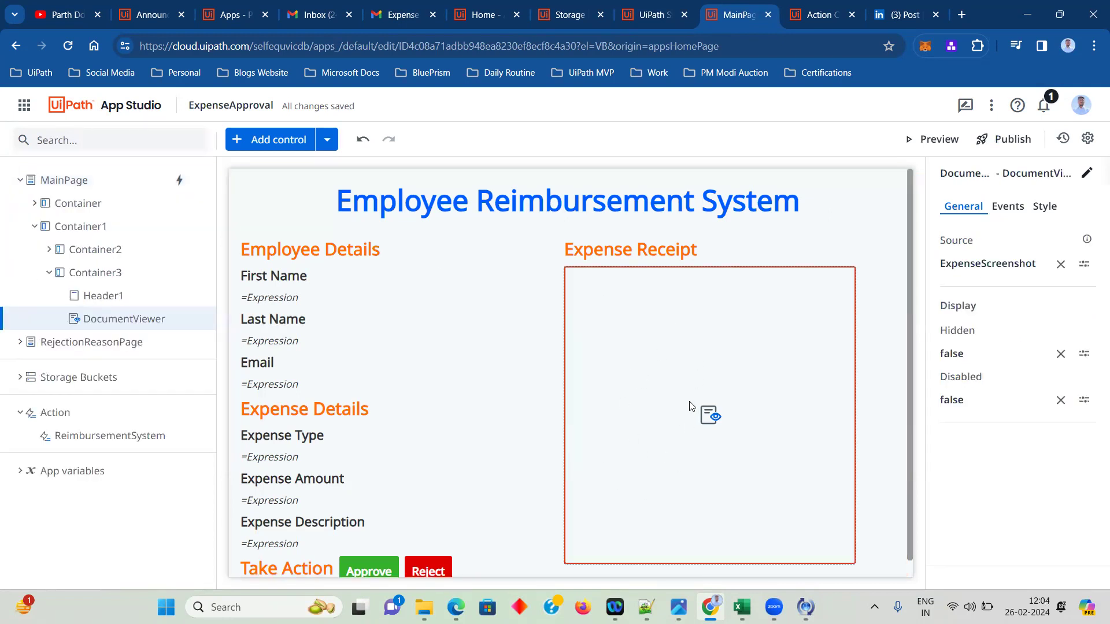
pyautogui.click(264, 146)
pyautogui.click(93, 256)
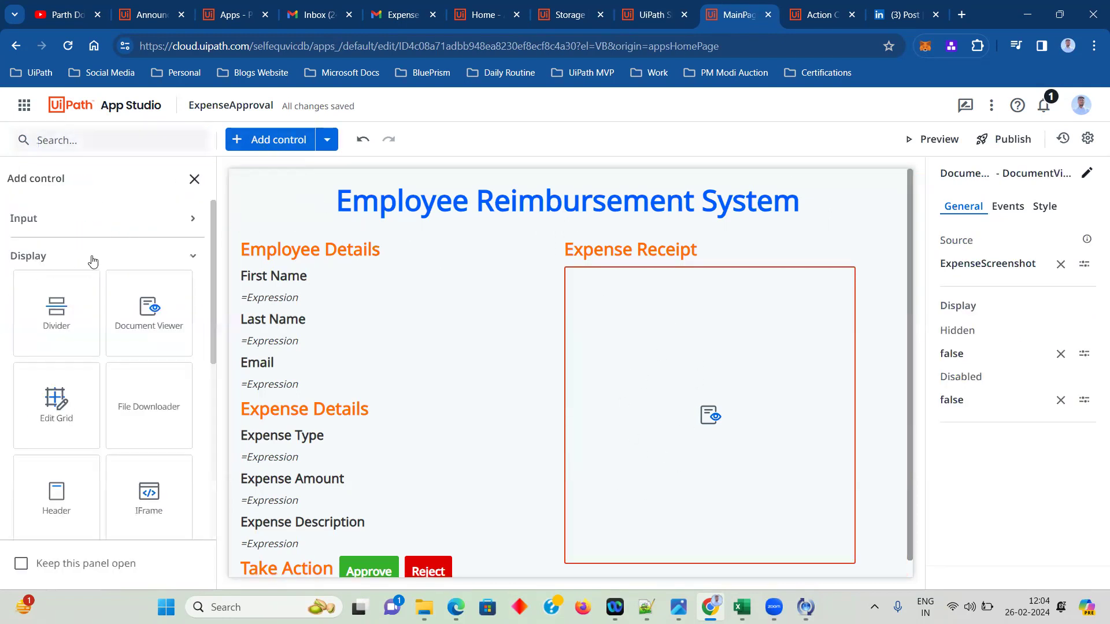
pyautogui.scroll(-3, 154, 233)
pyautogui.scroll(3, 154, 233)
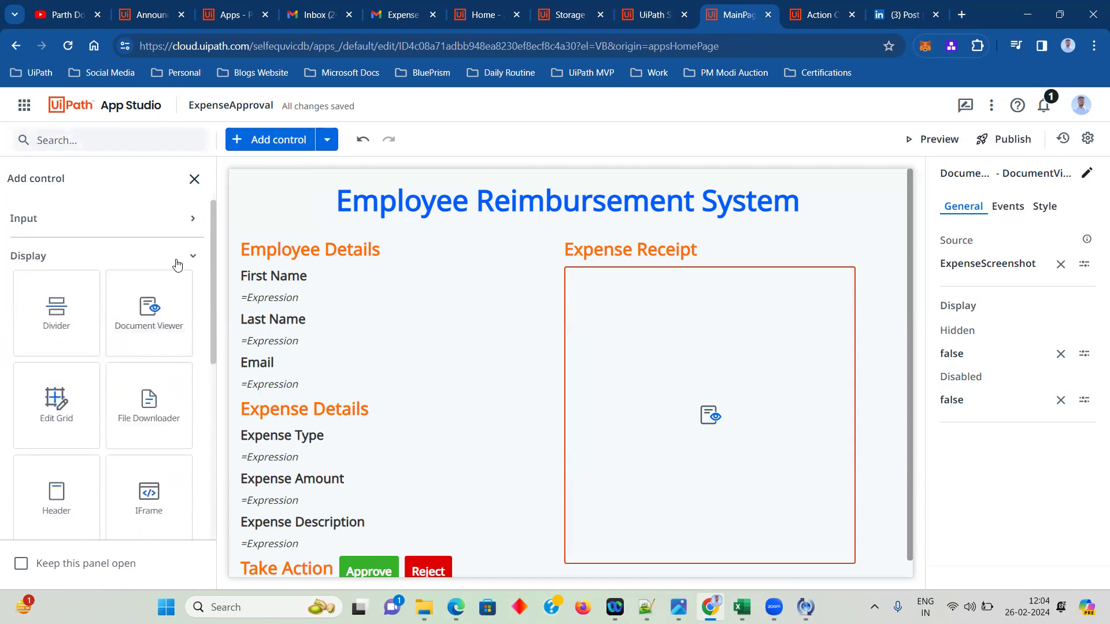
pyautogui.click(197, 256)
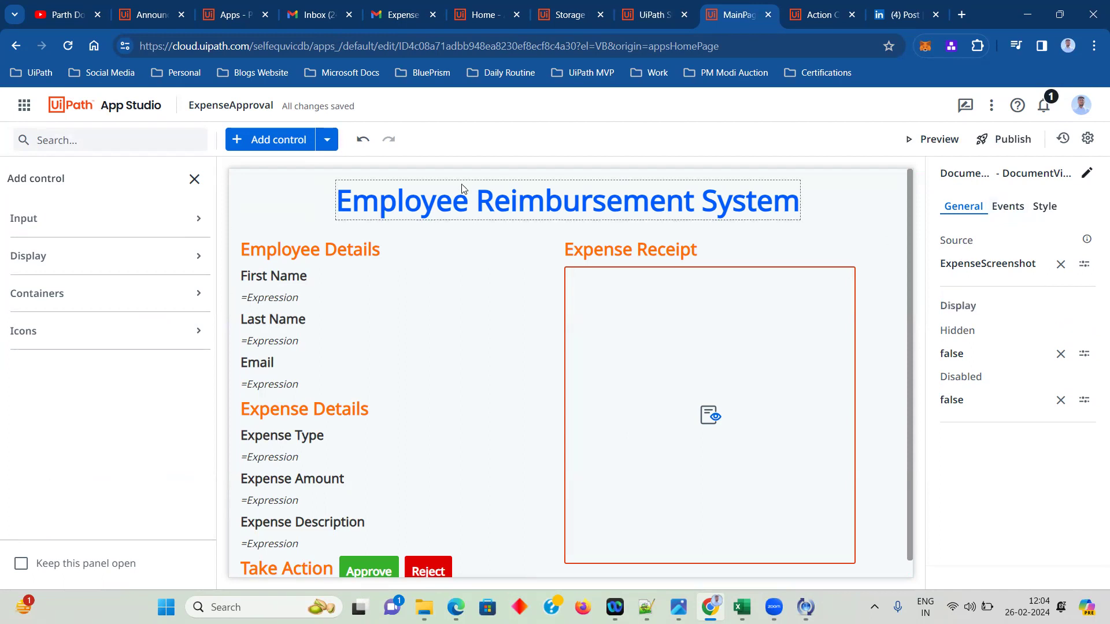
pyautogui.click(194, 179)
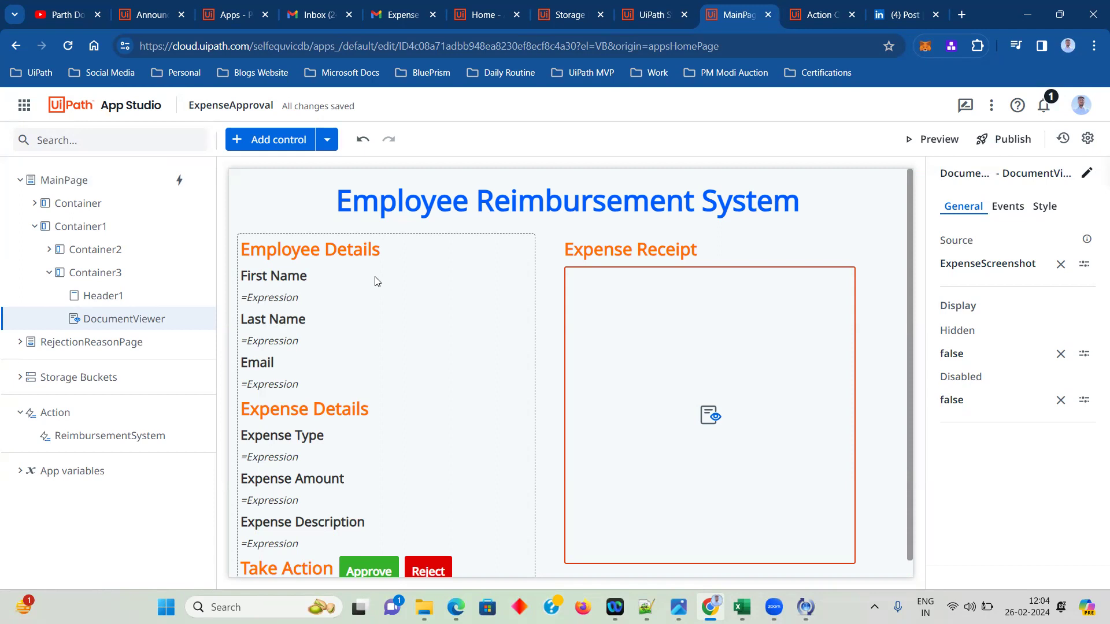
# - View the expression behind the First Name value label and examine the matching schema properties in reimbursementSystem.json in Notepad++
pyautogui.click(270, 297)
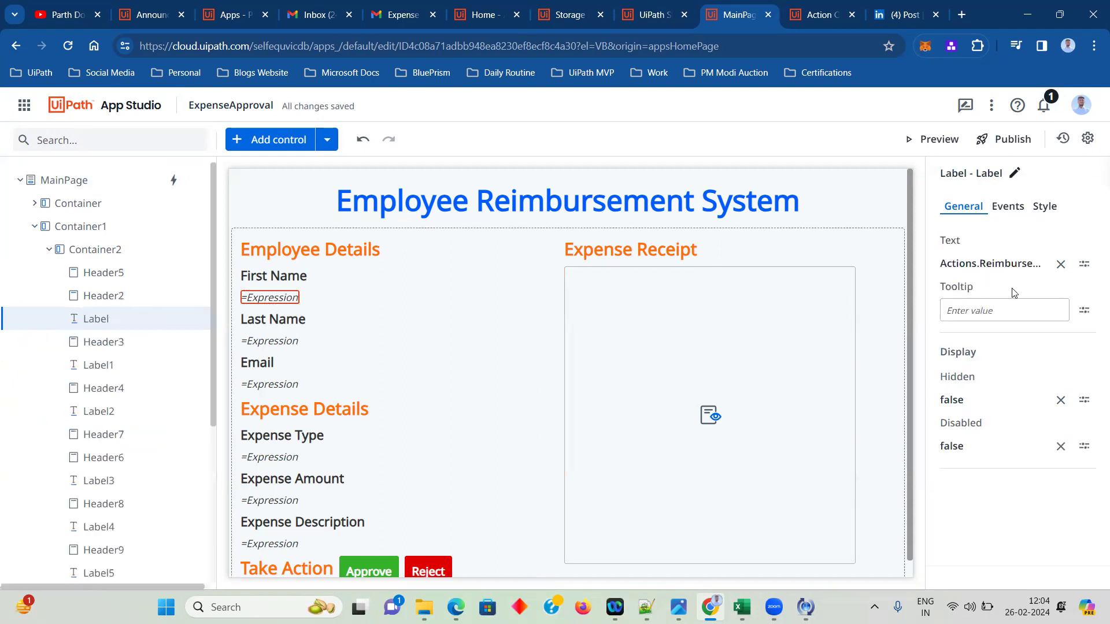
pyautogui.click(1083, 266)
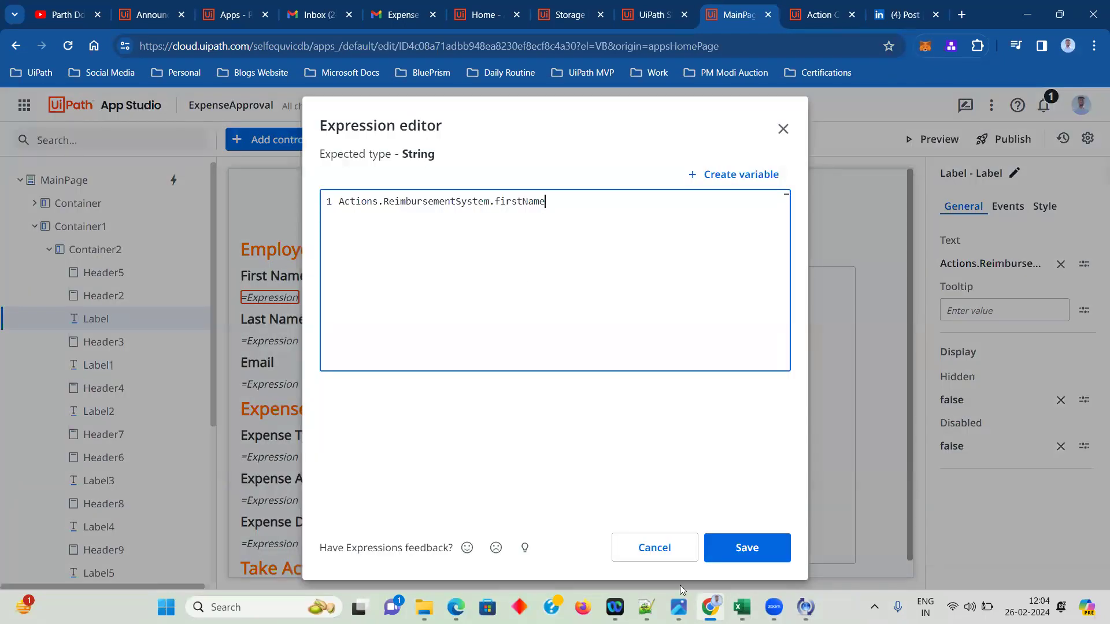
pyautogui.click(646, 607)
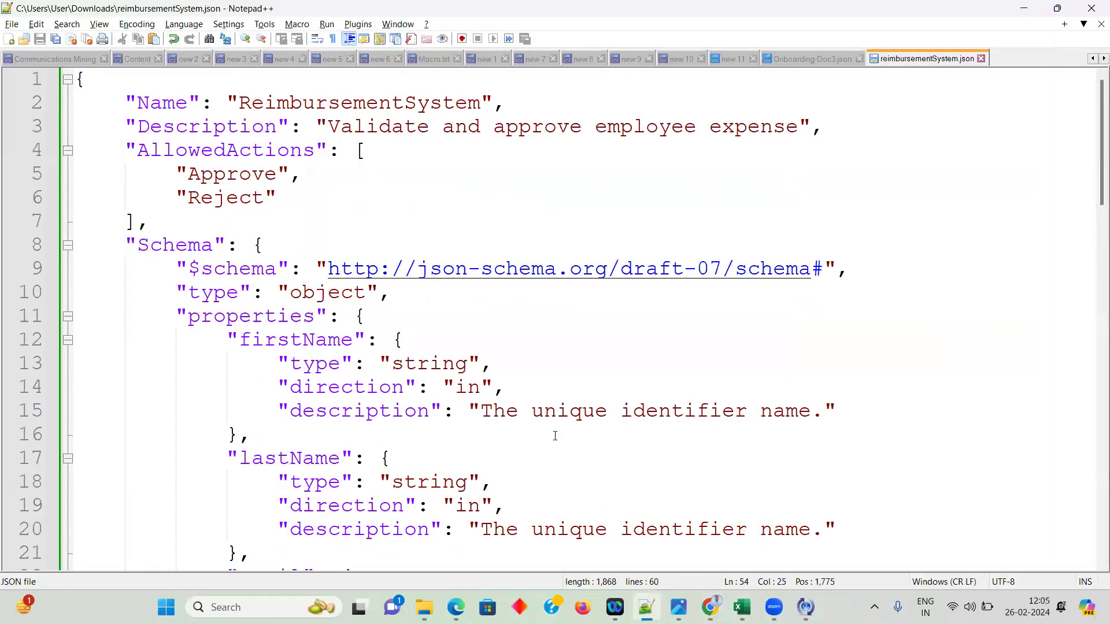
pyautogui.click(514, 407)
pyautogui.scroll(-10, 514, 407)
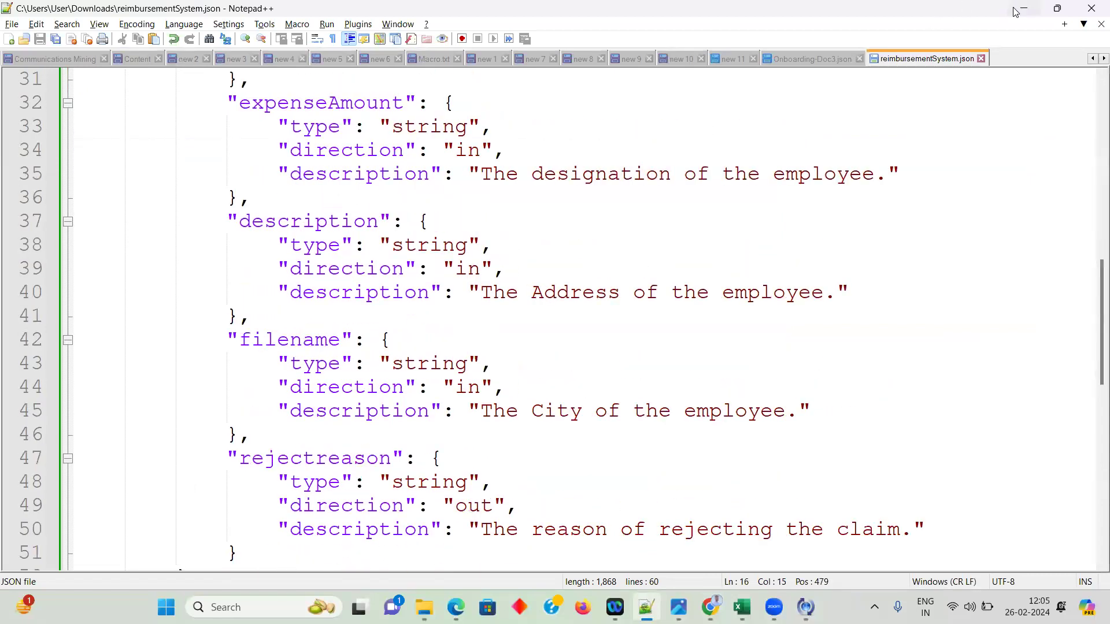
# - Back in the ExpenseApproval editor, clear the First Name label's expression, enter "Actions." and highlight the ReimbursementSystem suggestion
pyautogui.doubleClick(990, 8)
pyautogui.click(560, 5)
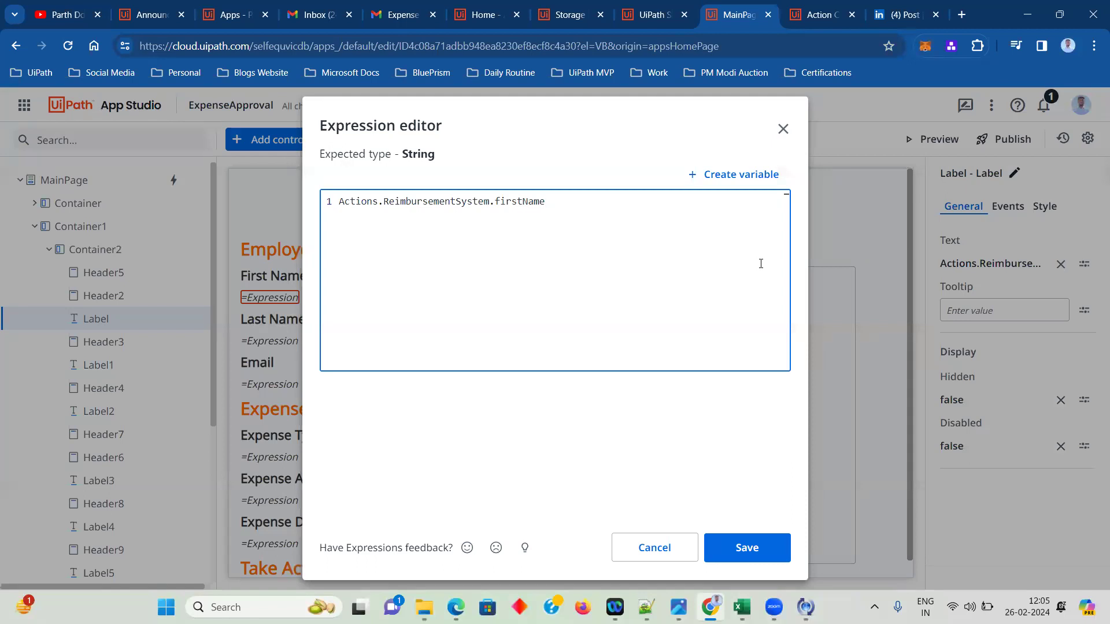
pyautogui.hotkey('ctrl', 'a')
pyautogui.press('BackSpace')
pyautogui.write('Actions')
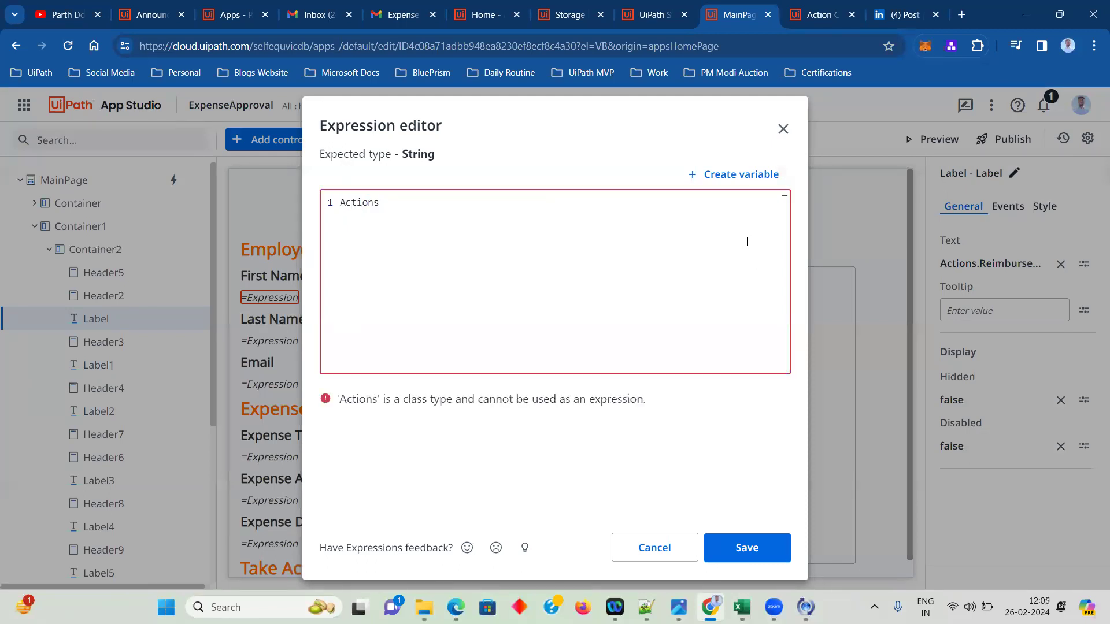
pyautogui.write('.')
pyautogui.press('Down')
pyautogui.press('Down')
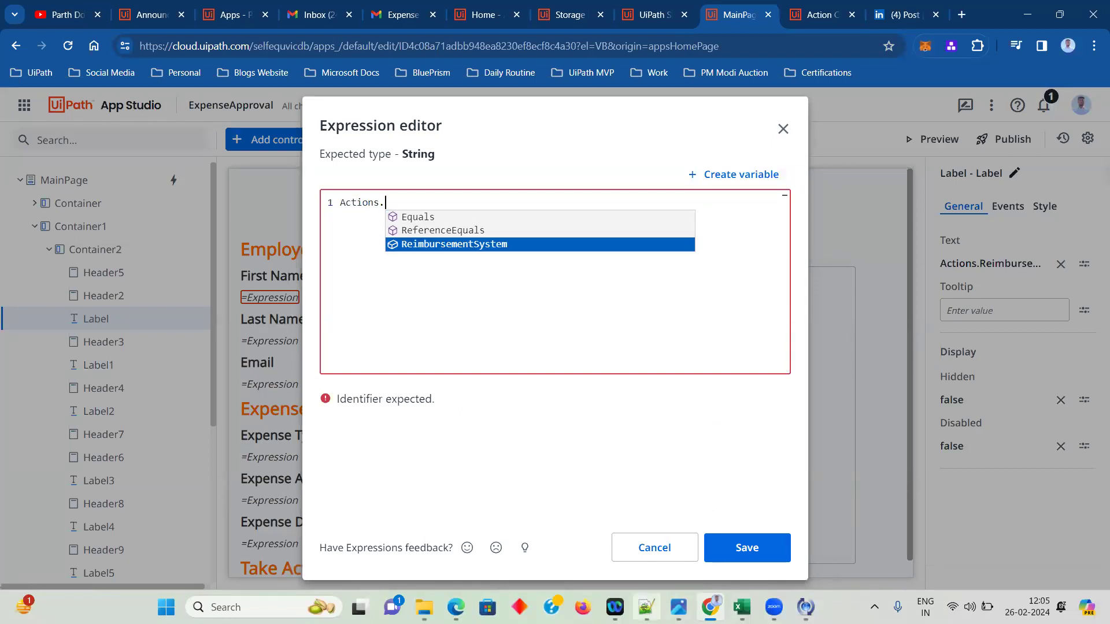
# - Check the action name near the start of reimbursementSystem.json in Notepad++ and return to the expression editor
pyautogui.click(647, 607)
pyautogui.scroll(8, 305, 149)
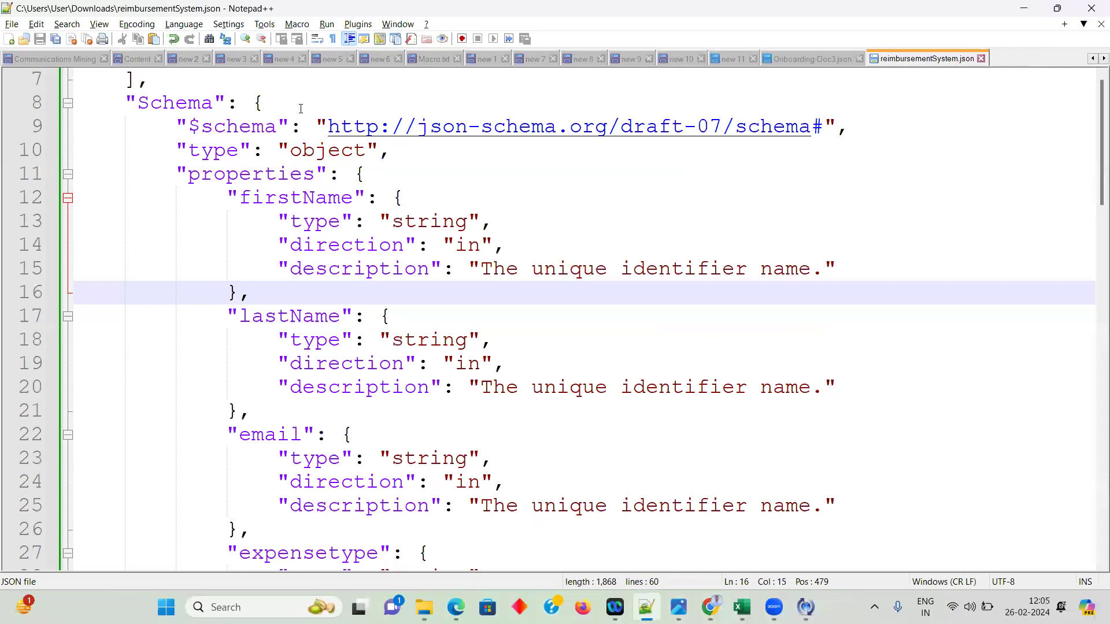
pyautogui.scroll(2, 301, 109)
pyautogui.doubleClick(298, 102)
pyautogui.hotkey('alt', 'Tab')
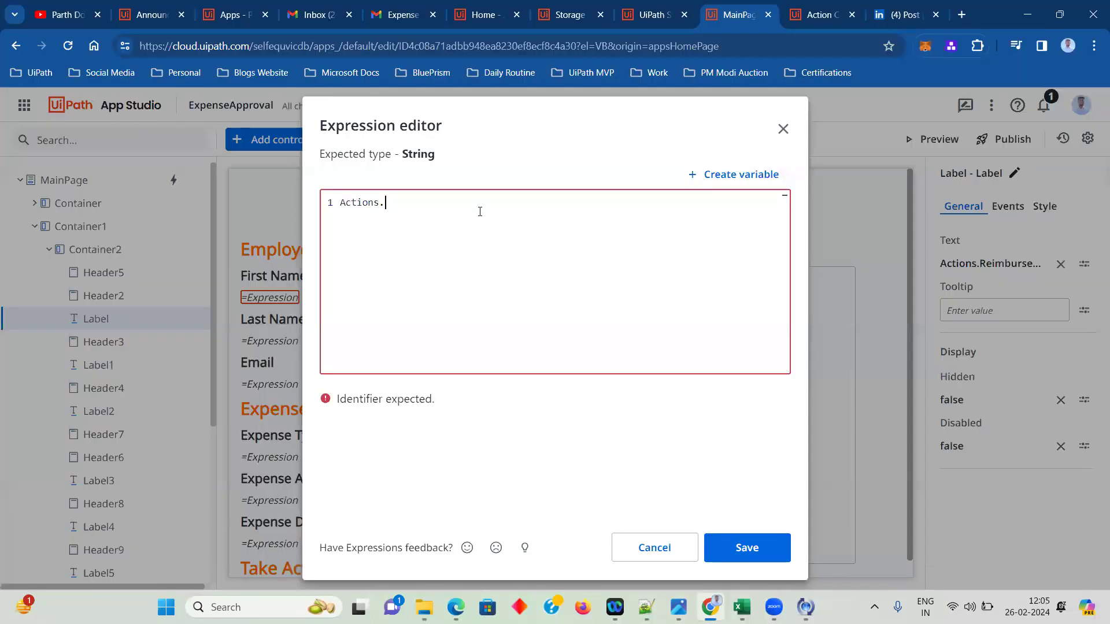
# - Extend the First Name label's expression to reference the ReimbursementSystem action
pyautogui.hotkey('ctrl', 'space')
pyautogui.press('Down')
pyautogui.press('Down')
pyautogui.press('Return')
pyautogui.write('.')
# - Look through the action's suggested properties, complete the expression as Actions.ReimbursementSystem.firstName, and save it
pyautogui.press('Down')
pyautogui.press('Down')
pyautogui.press('Down')
pyautogui.press('Down')
pyautogui.press('Down')
pyautogui.press('Down')
pyautogui.press('Down')
pyautogui.press('Down')
pyautogui.press('Down')
pyautogui.press('Down')
pyautogui.press('Down')
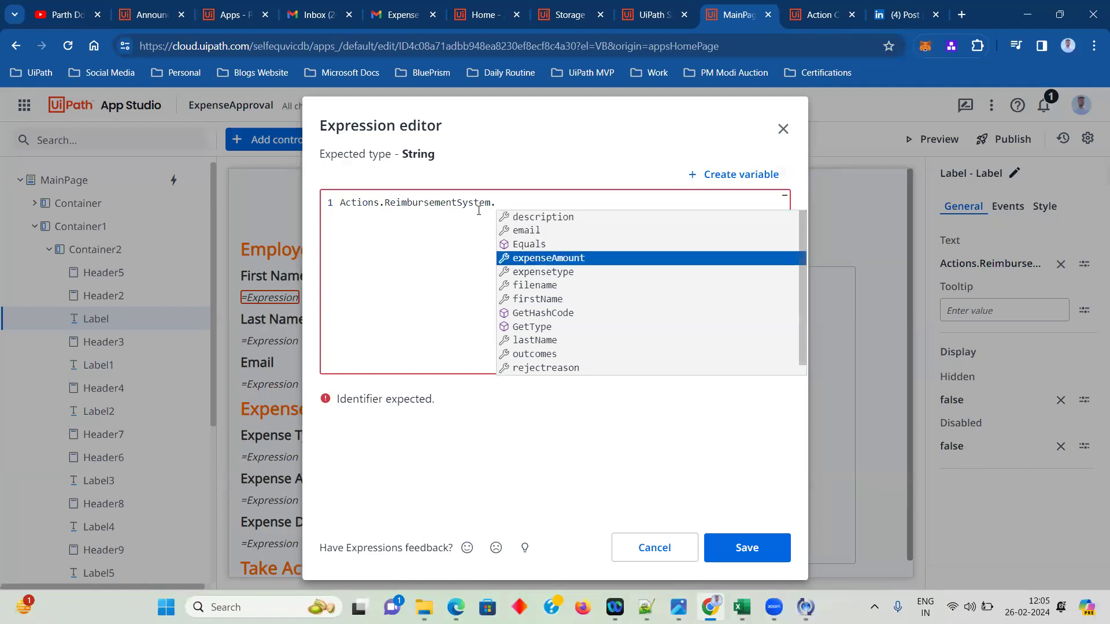
pyautogui.press('Up')
pyautogui.press('Up')
pyautogui.press('Up')
pyautogui.press('Up')
pyautogui.press('Up')
pyautogui.press('Up')
pyautogui.press('Up')
pyautogui.press('Up')
pyautogui.press('Up')
pyautogui.press('Up')
pyautogui.press('Up')
pyautogui.press('Up')
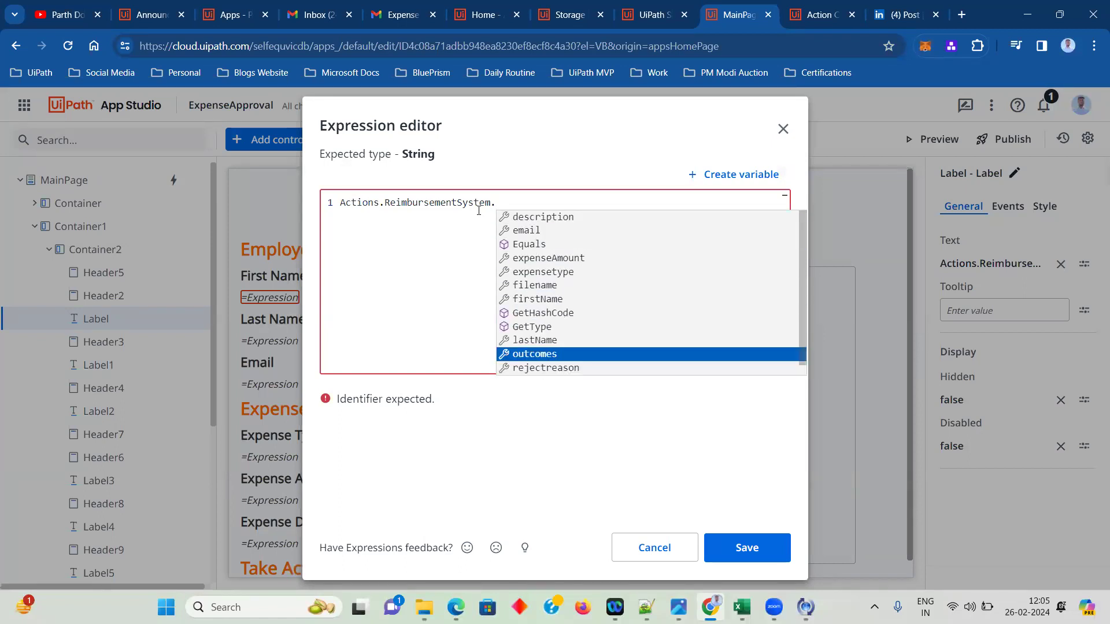
pyautogui.press('Down')
pyautogui.press('Down')
pyautogui.press('Down')
pyautogui.press('Down')
pyautogui.press('Down')
pyautogui.press('Down')
pyautogui.press('Down')
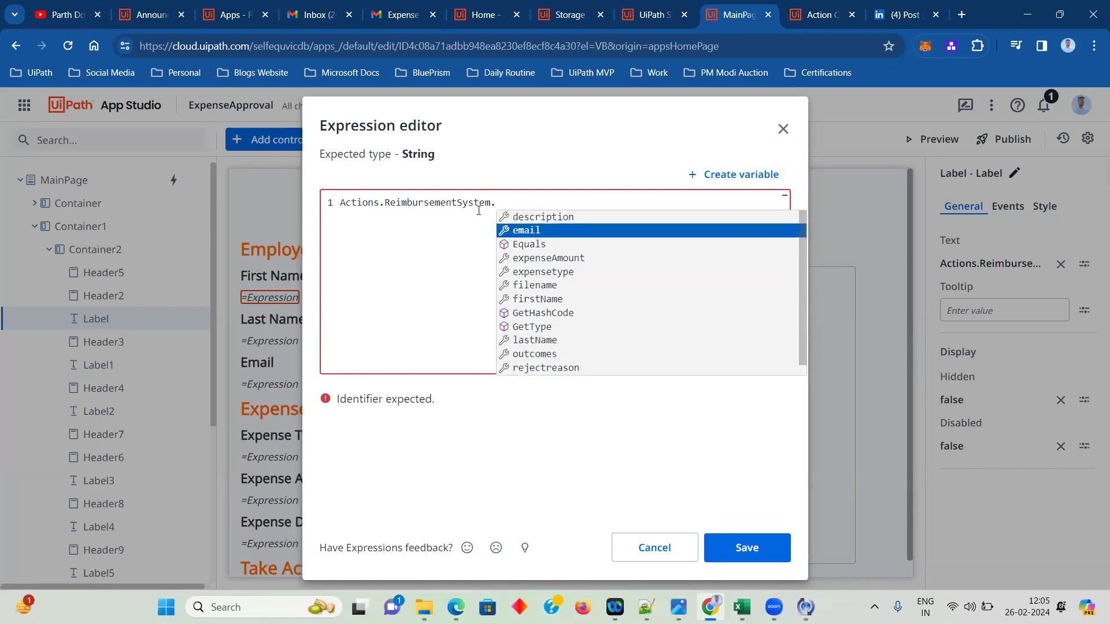
pyautogui.press('Return')
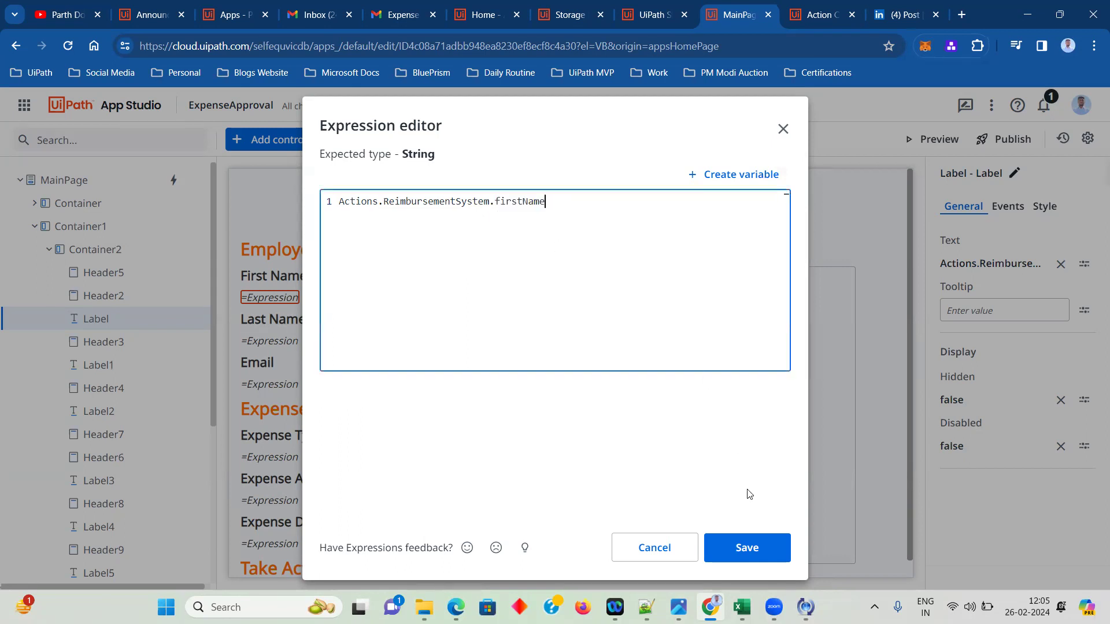
pyautogui.click(746, 548)
# - Inspect the bindings of the Last Name, Email, Expense Type, Expense Amount and Expense Description labels and the receipt document viewer
pyautogui.click(288, 346)
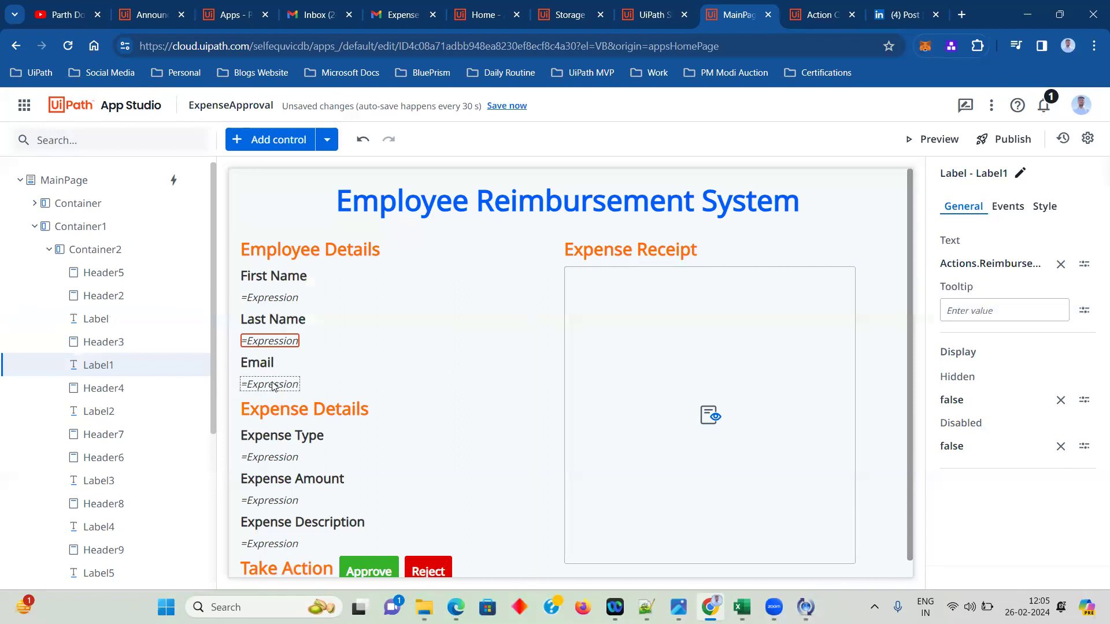
pyautogui.click(270, 385)
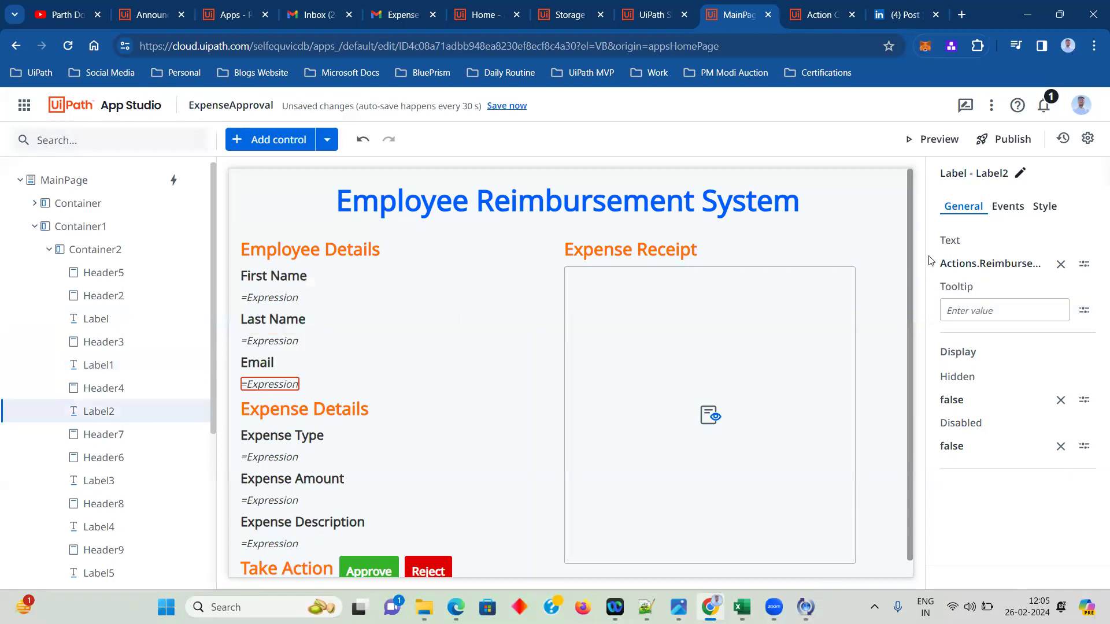
pyautogui.click(272, 457)
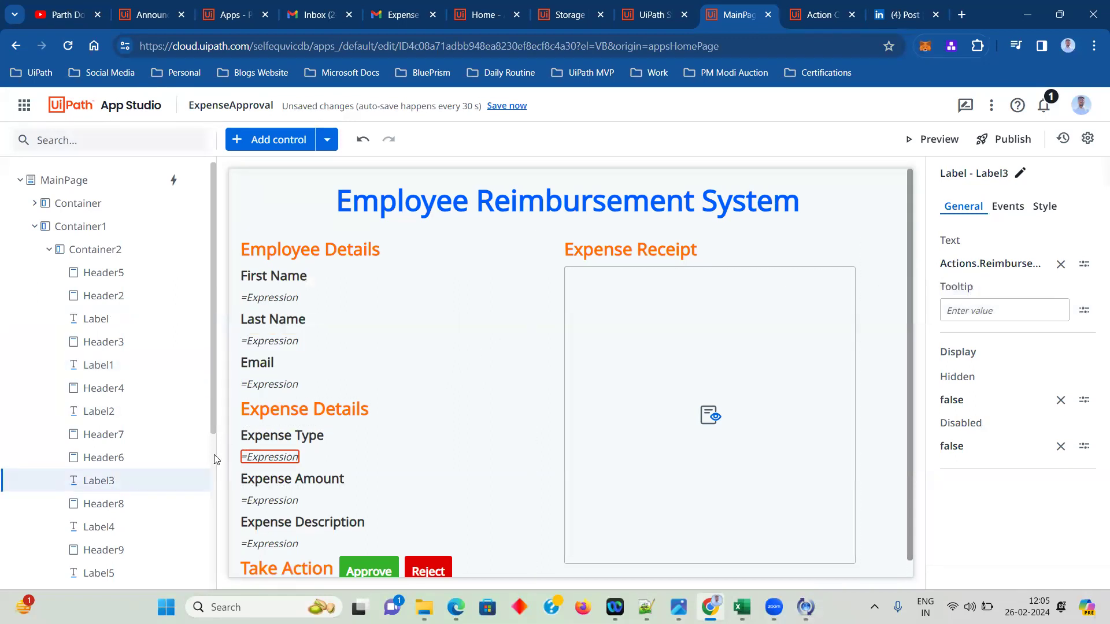
pyautogui.click(272, 500)
pyautogui.click(276, 544)
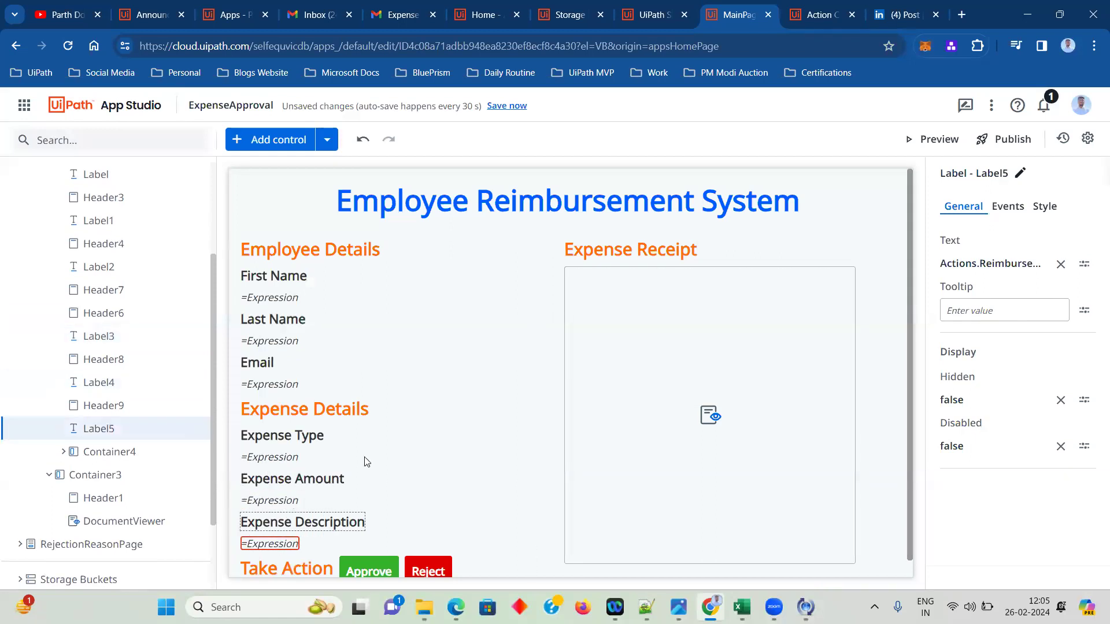
pyautogui.click(686, 318)
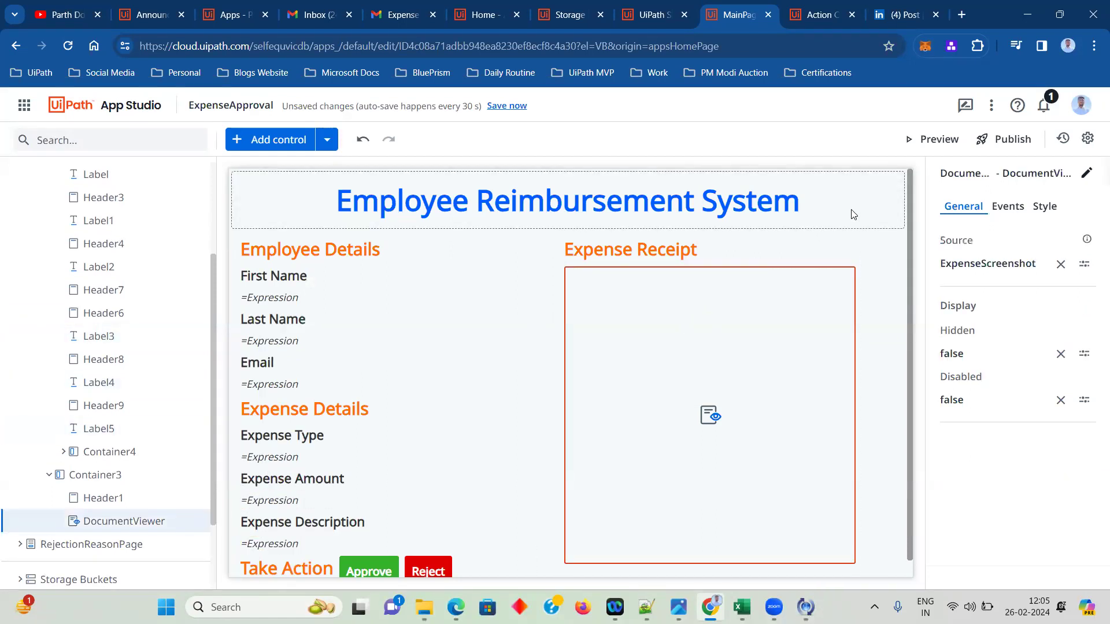
# - Select MainPage, review the filename property in reimbursementSystem.json in Notepad++, and return to the editor
pyautogui.click(904, 217)
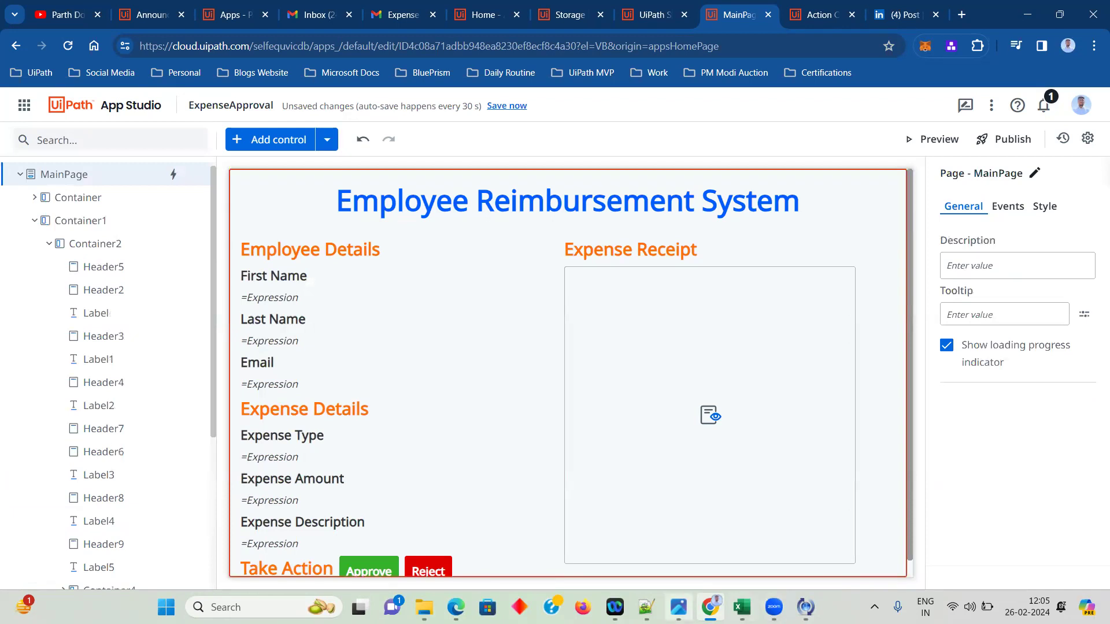
pyautogui.click(647, 607)
pyautogui.scroll(-18, 431, 463)
pyautogui.scroll(7, 440, 439)
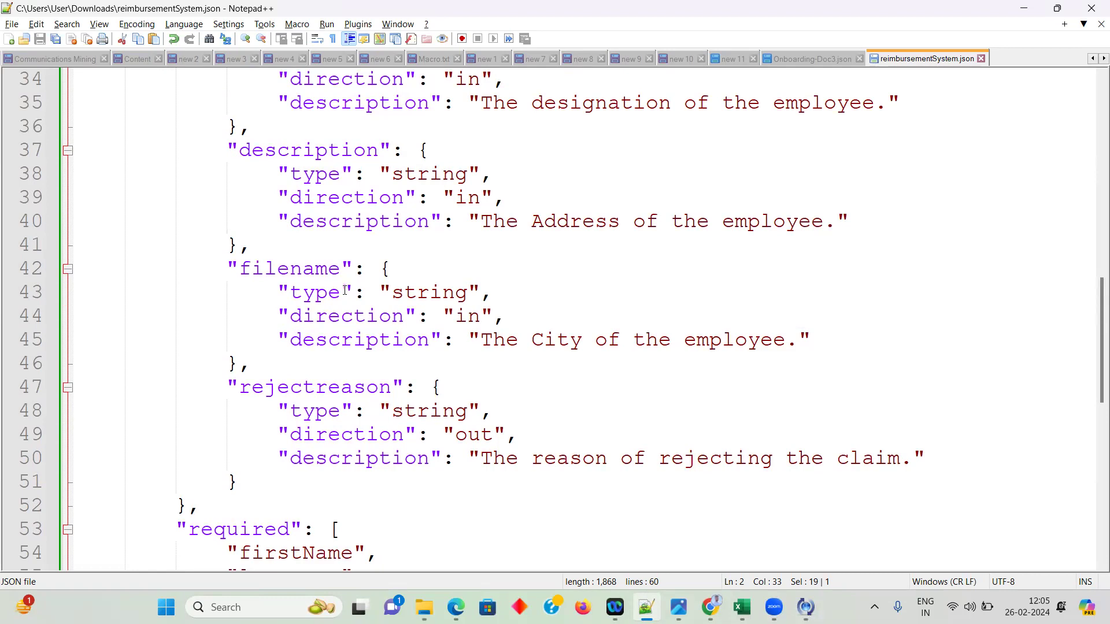
pyautogui.hotkey('alt', 'Tab')
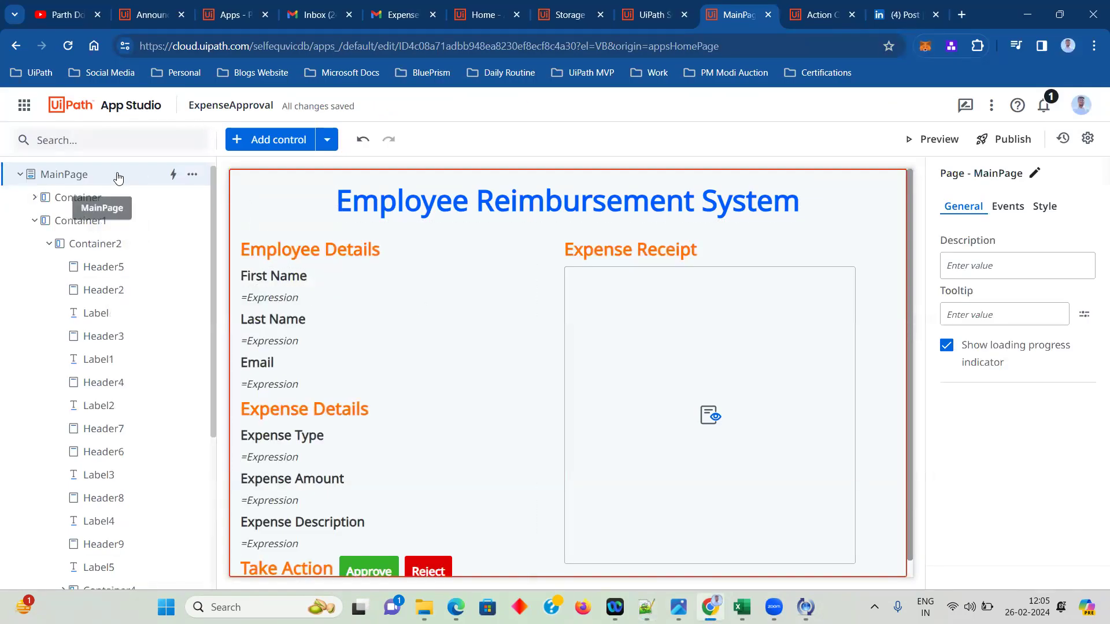
# - Open MainPage's Loaded event rule and examine its storage bucket, file name and app variable settings
pyautogui.click(1009, 205)
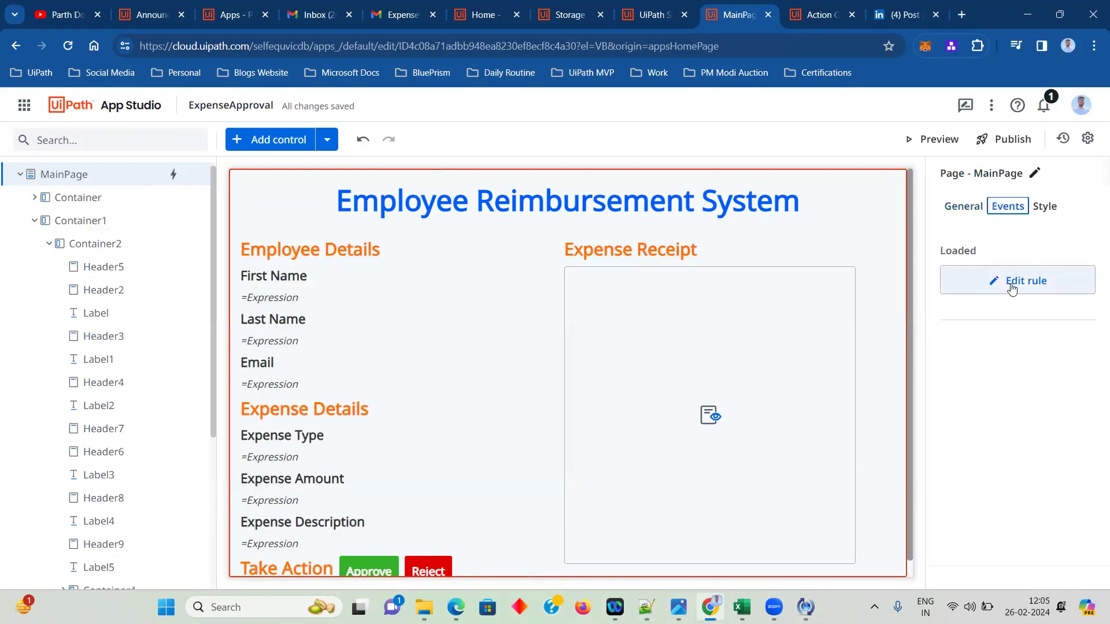
pyautogui.click(1010, 281)
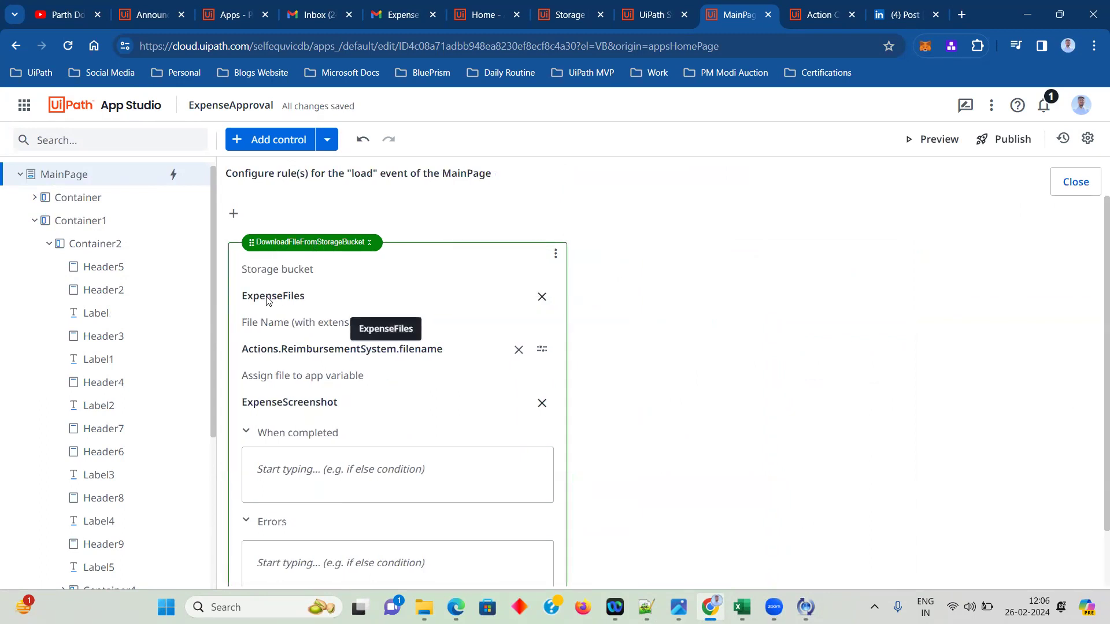
pyautogui.scroll(-1, 293, 298)
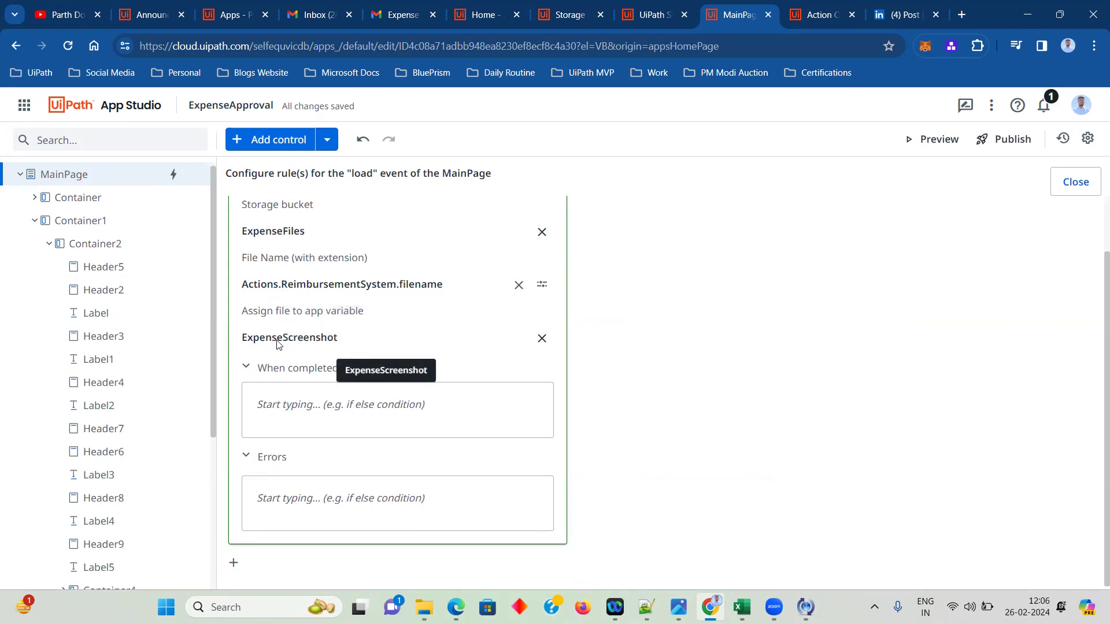
# - Open the ExpenseScreenshot app variable to check its definition and close it without changes
pyautogui.scroll(-4, 154, 390)
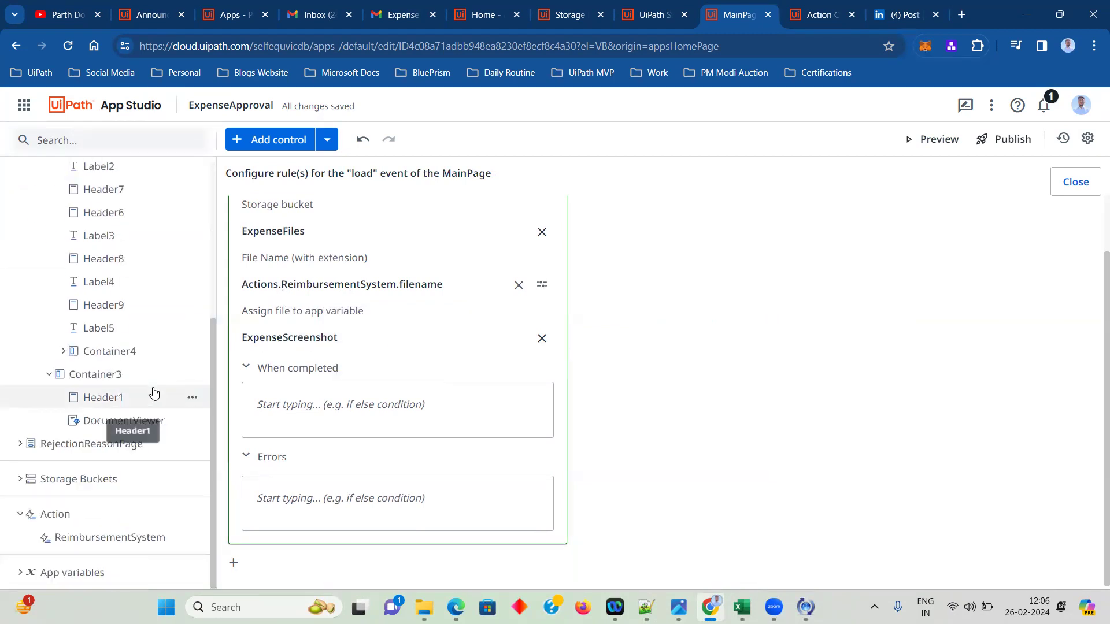
pyautogui.click(17, 572)
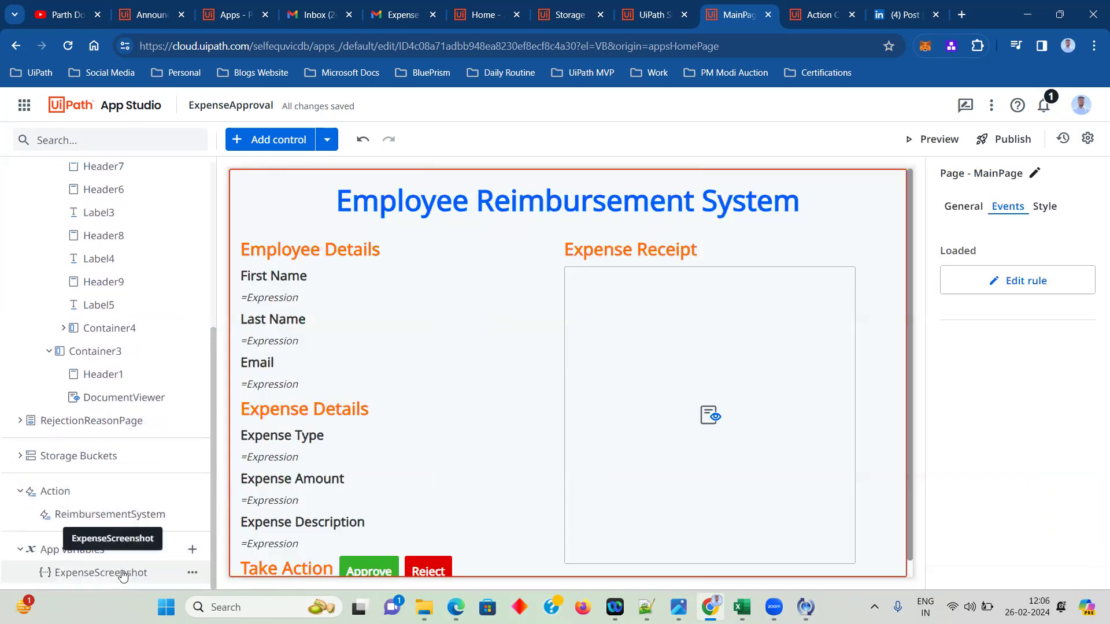
pyautogui.click(192, 573)
pyautogui.click(125, 547)
pyautogui.click(610, 442)
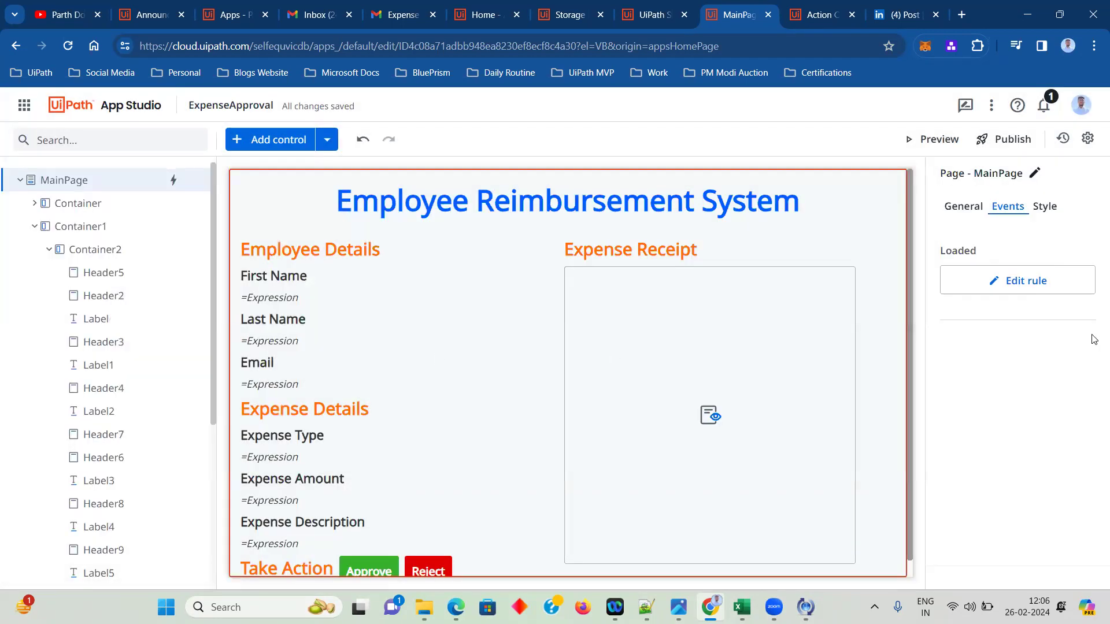
# - Inspect the source of the Expense Receipt document viewer and check whether another action can be added to the app
pyautogui.click(771, 315)
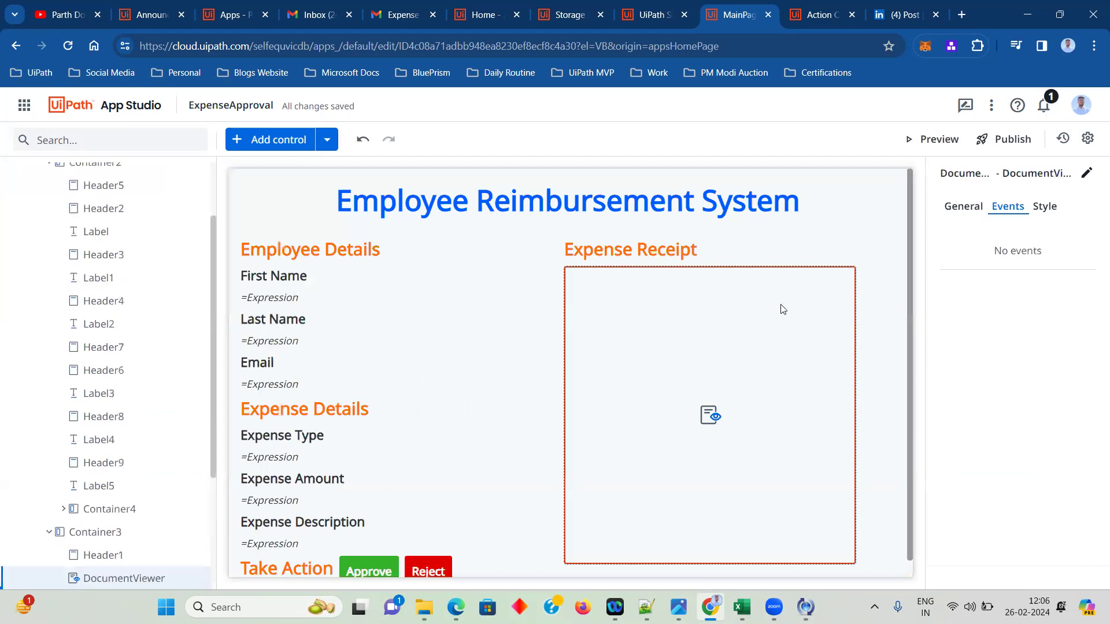
pyautogui.click(964, 210)
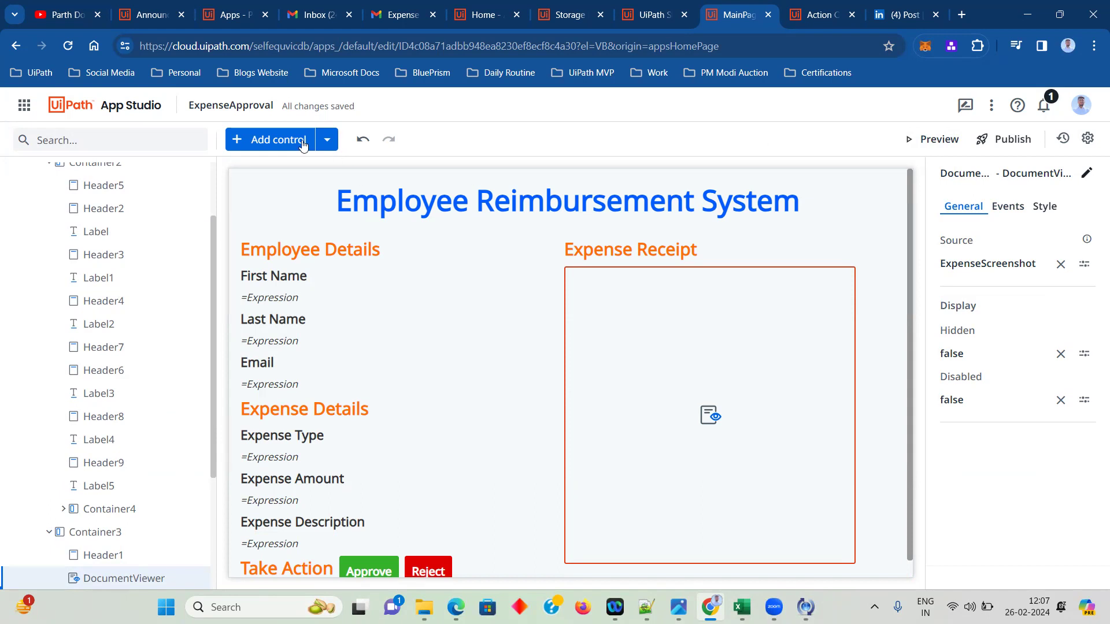
pyautogui.click(326, 140)
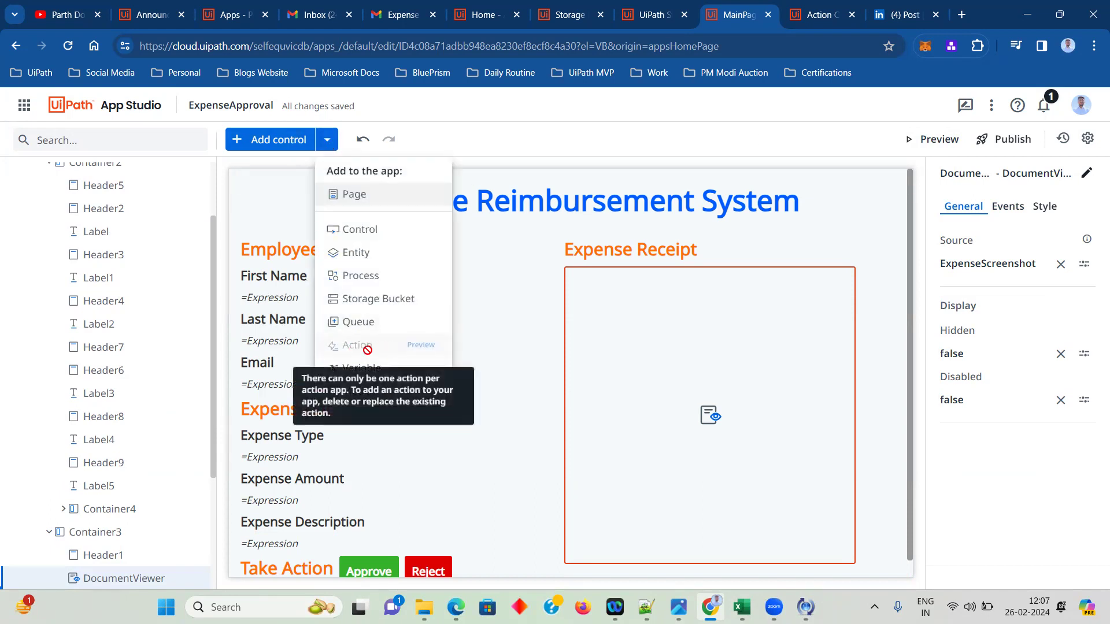
pyautogui.click(518, 114)
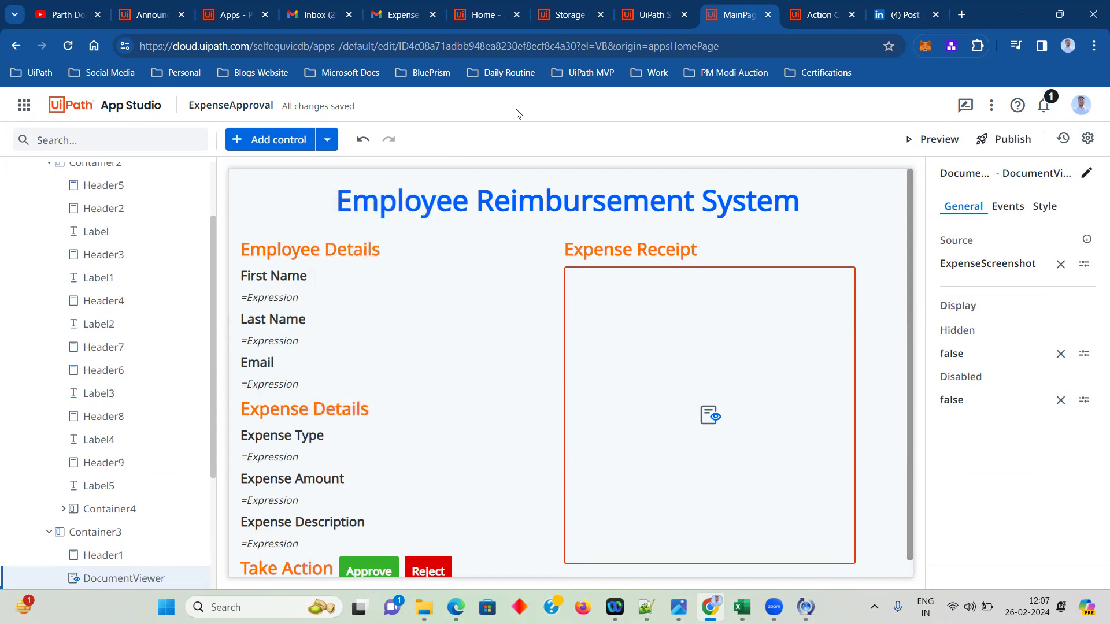
# - Select the First Name value label and examine the syntax for binding an action to app controls in the UiPath documentation
pyautogui.scroll(3, 97, 347)
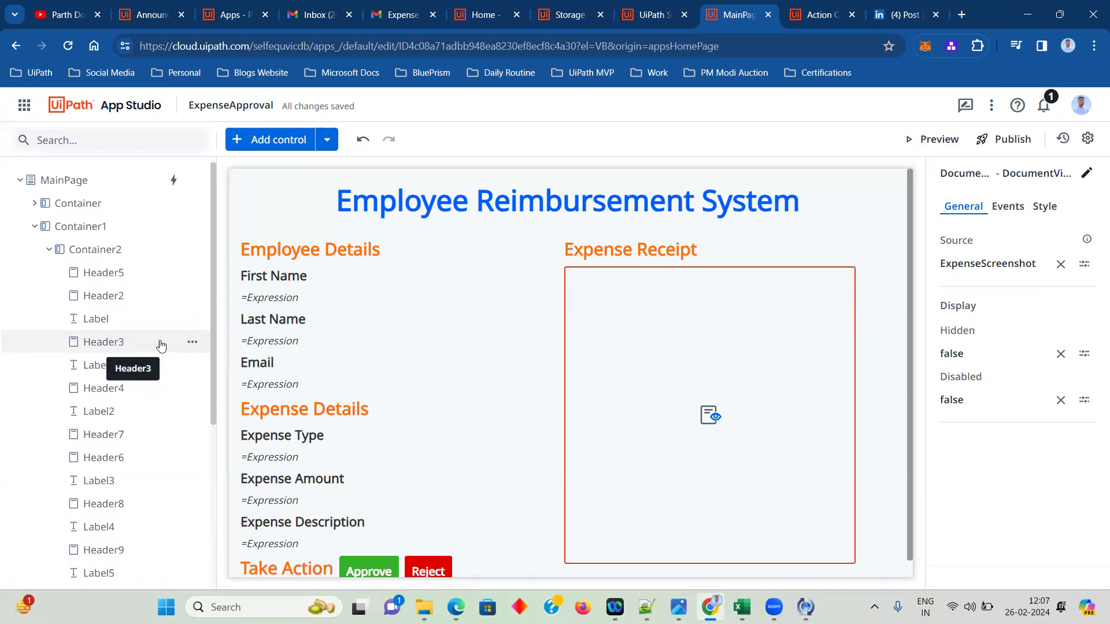
pyautogui.click(298, 299)
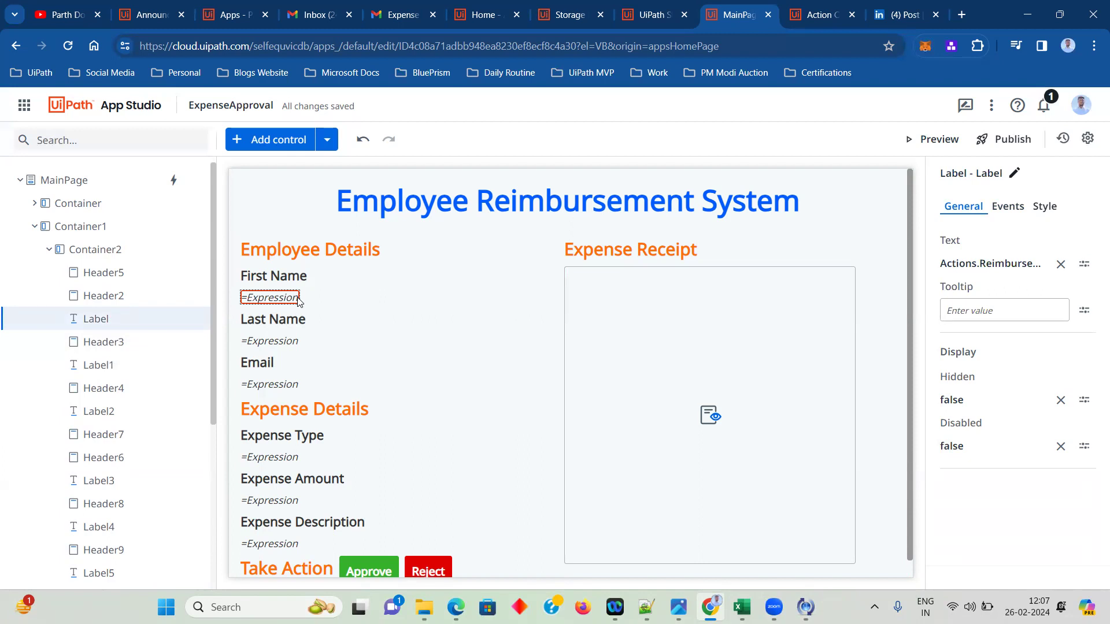
pyautogui.click(255, 20)
pyautogui.scroll(-10, 339, 498)
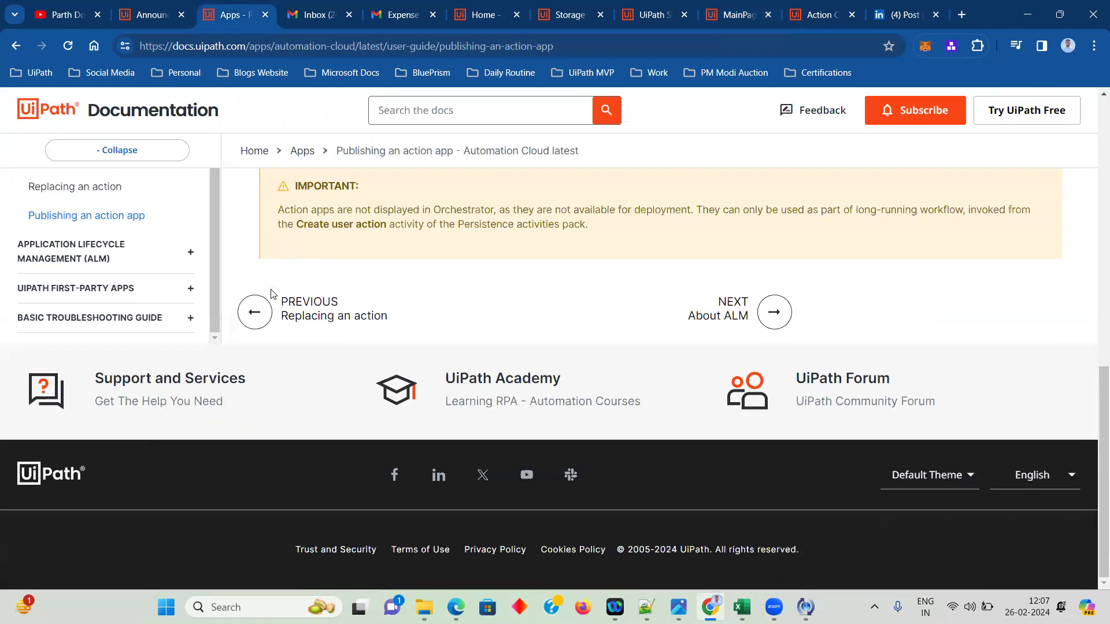
pyautogui.click(255, 310)
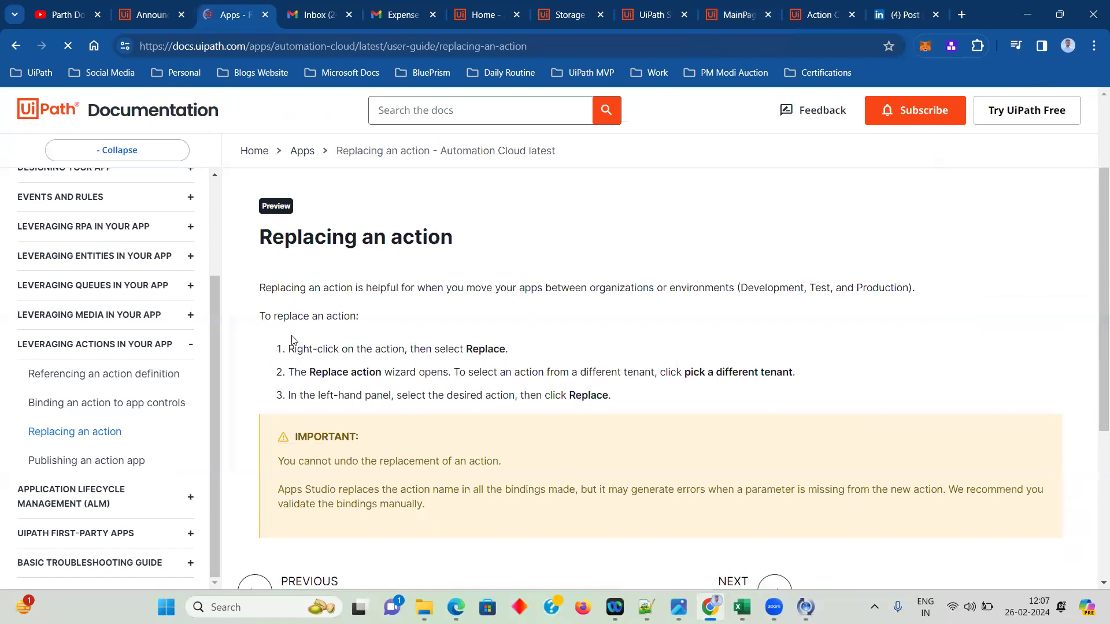
pyautogui.scroll(-5, 292, 339)
pyautogui.click(292, 315)
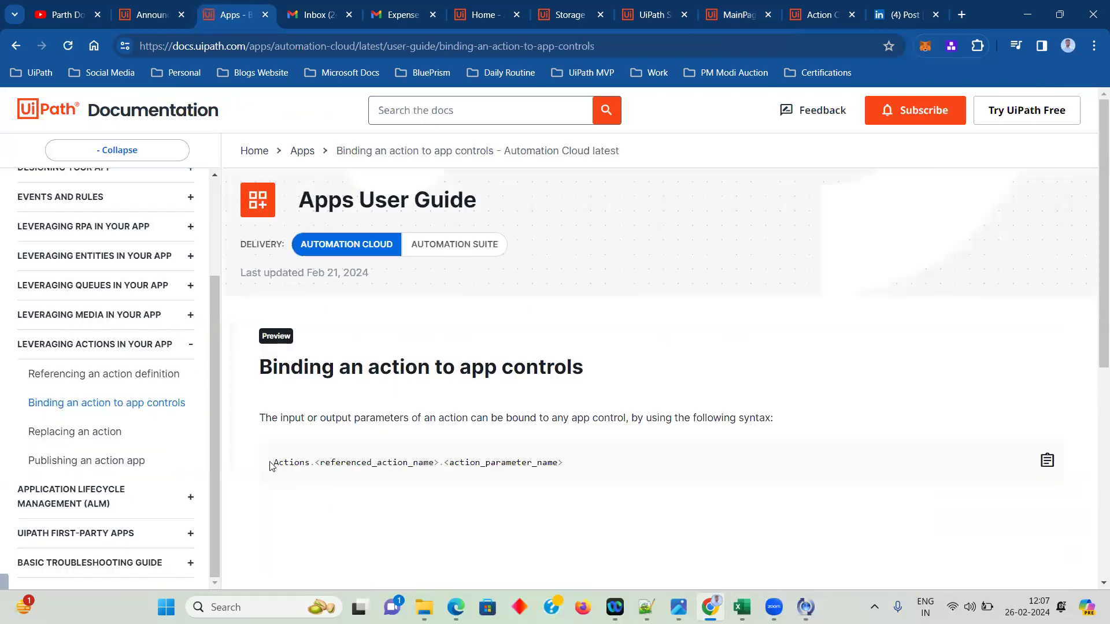
pyautogui.moveTo(270, 463); pyautogui.dragTo(583, 485)
pyautogui.click(587, 487)
# - View the UiPath Forum announcement of Apps for Action Center and the binding documentation, and return to the ExpenseApproval editor
pyautogui.click(154, 16)
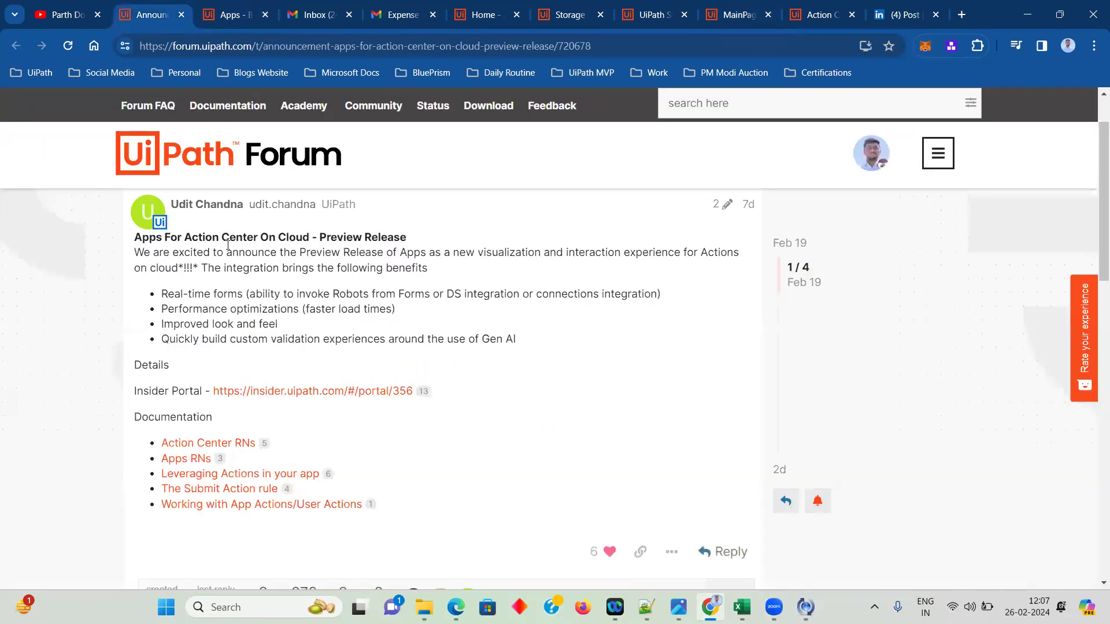
pyautogui.click(246, 15)
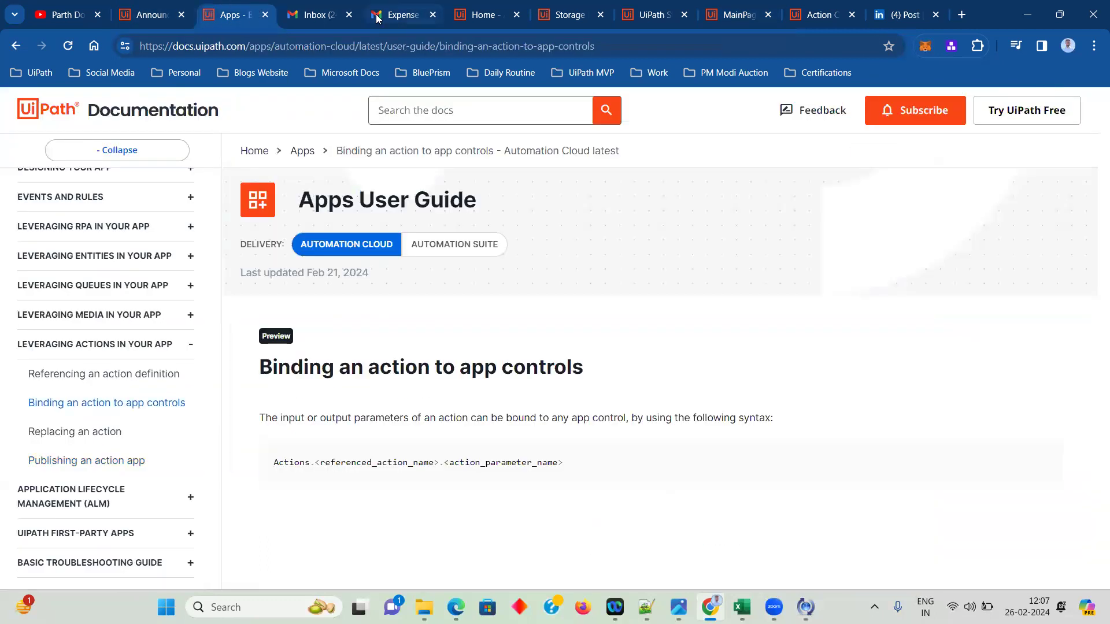
pyautogui.click(737, 15)
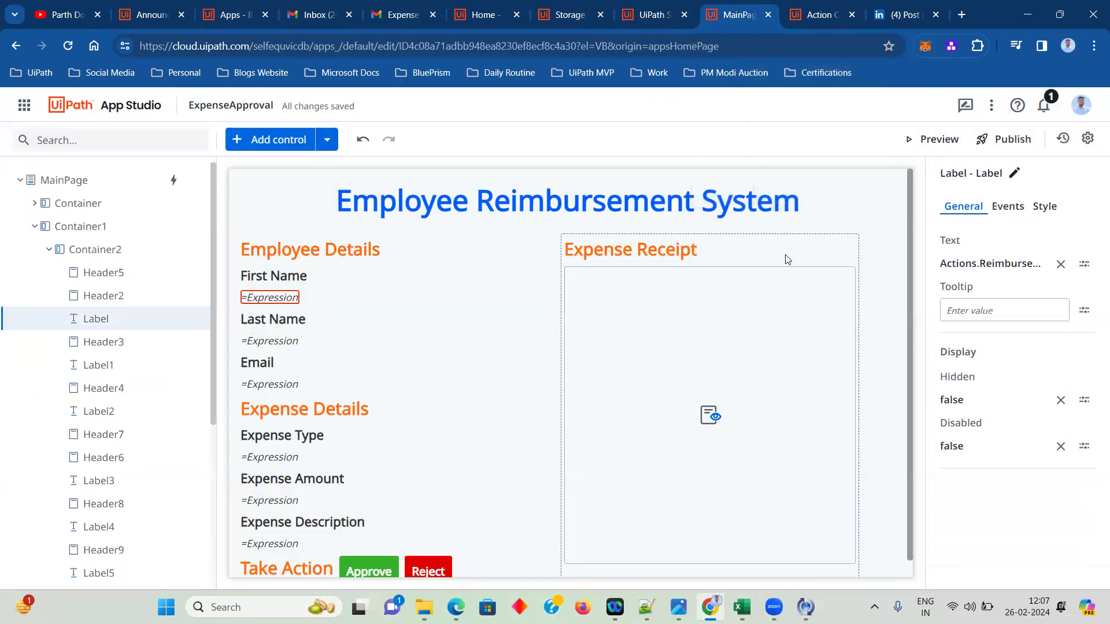
# - Open the click event rule of the Approve button and examine the input override of its Submit Action rule
pyautogui.scroll(-1, 838, 272)
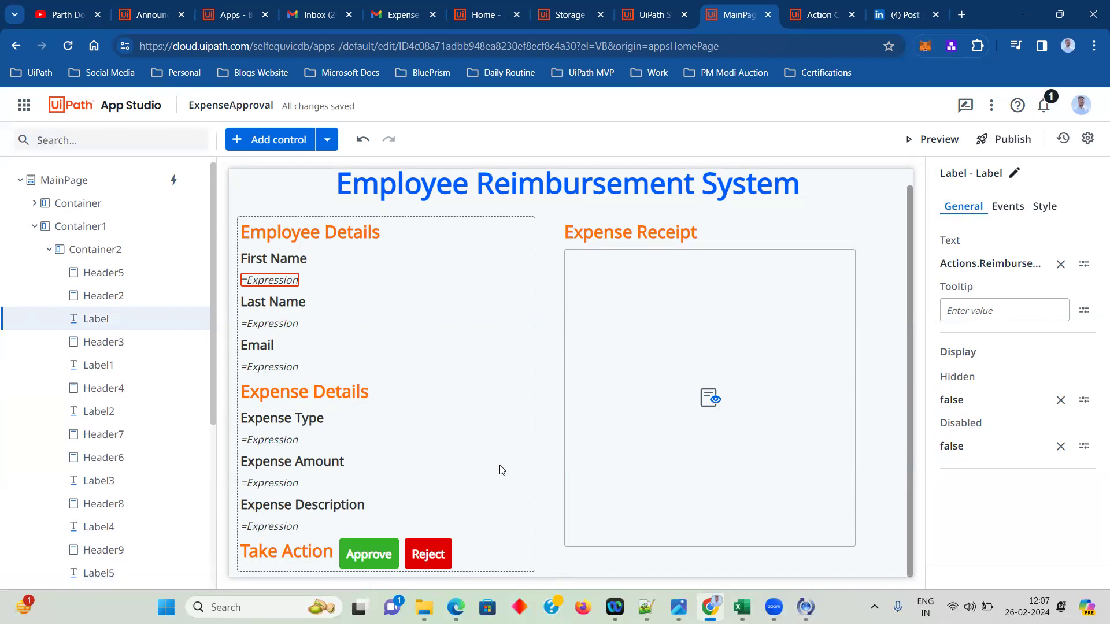
pyautogui.click(357, 553)
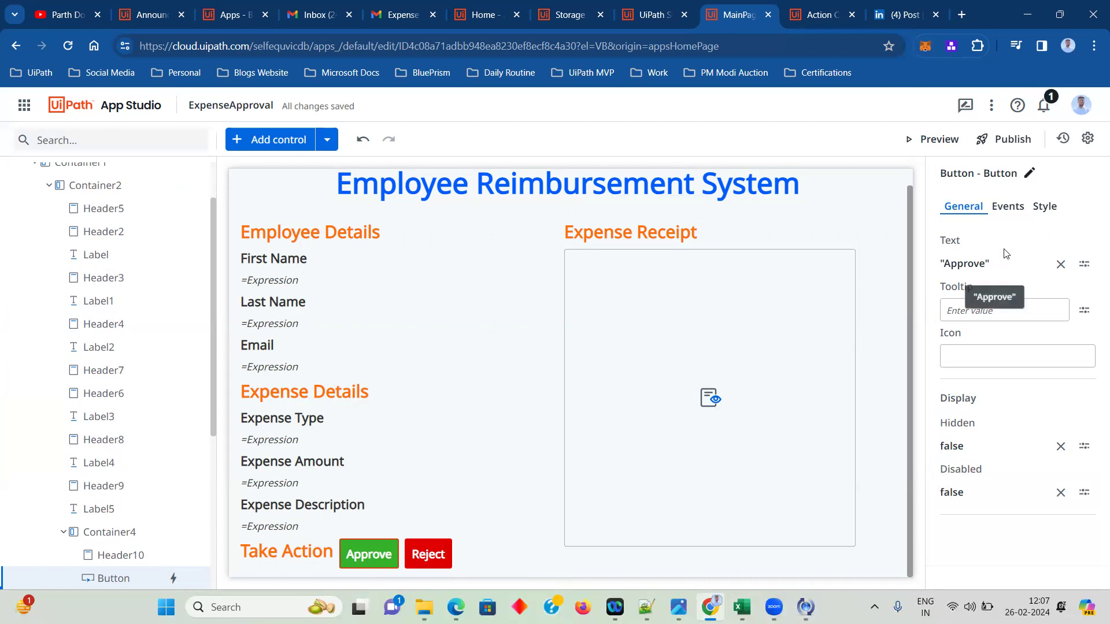
pyautogui.click(1001, 213)
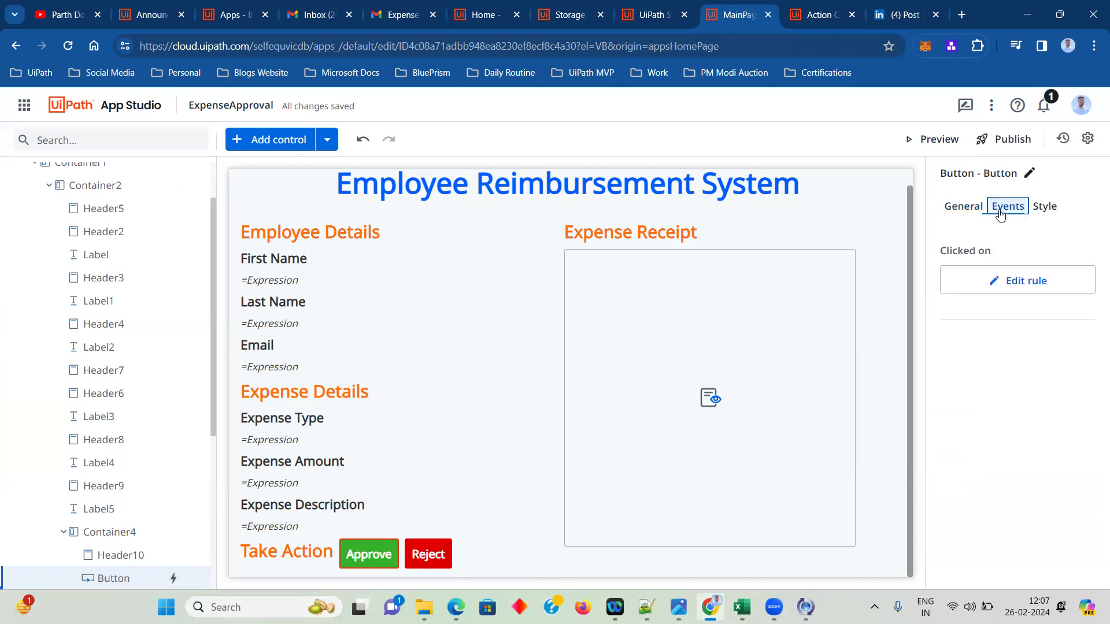
pyautogui.click(1012, 281)
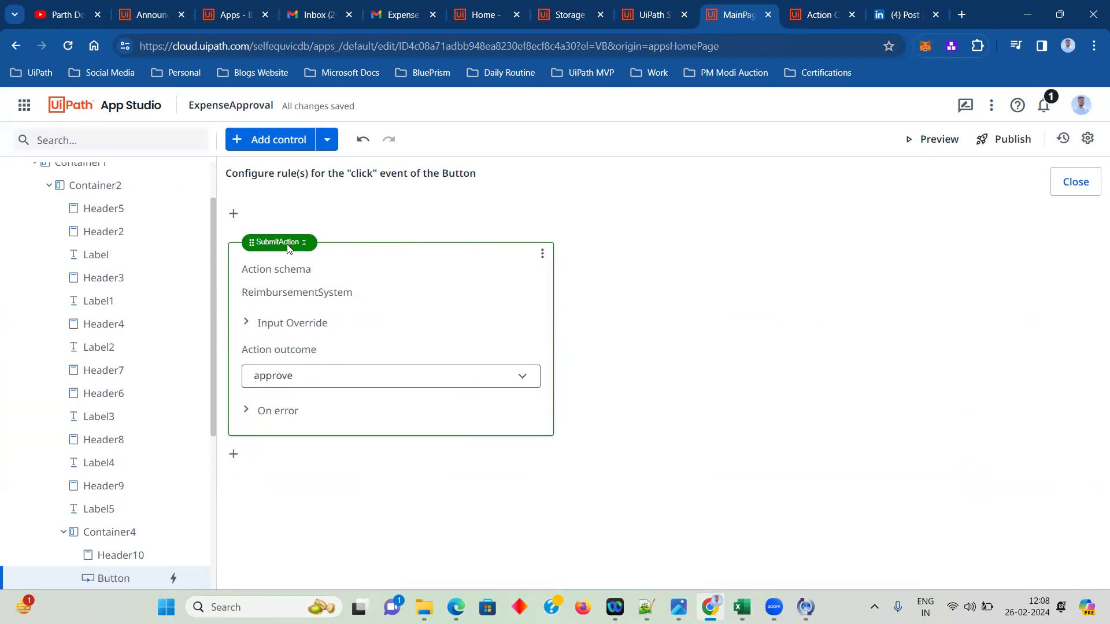
pyautogui.click(283, 322)
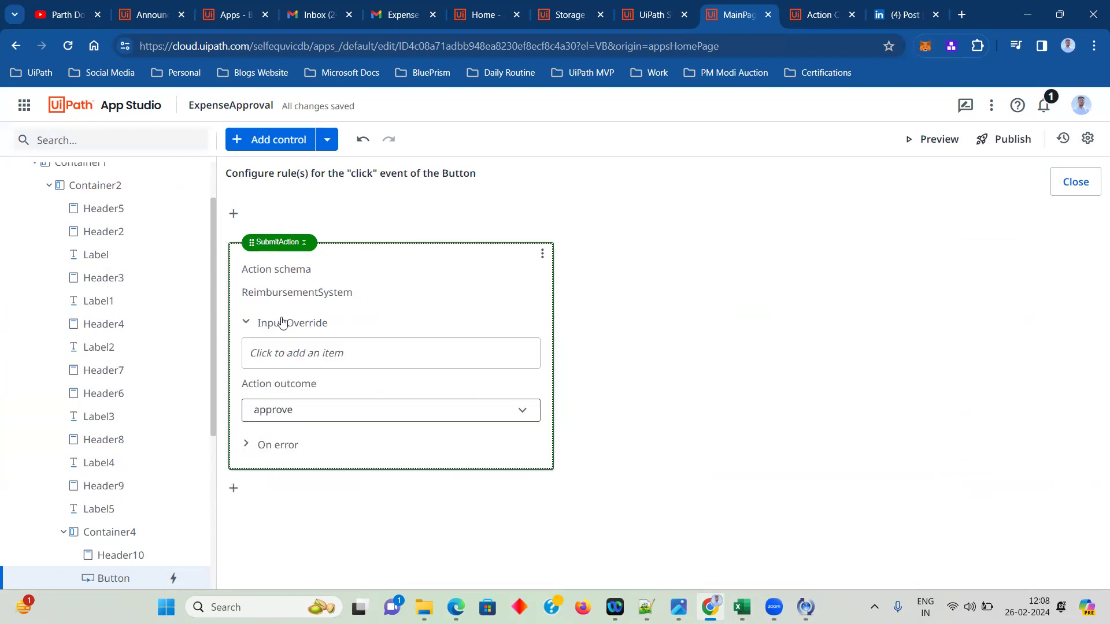
pyautogui.click(282, 322)
# - View the rule types that can be added before the Submit Action rule and discard the rule addition
pyautogui.click(233, 213)
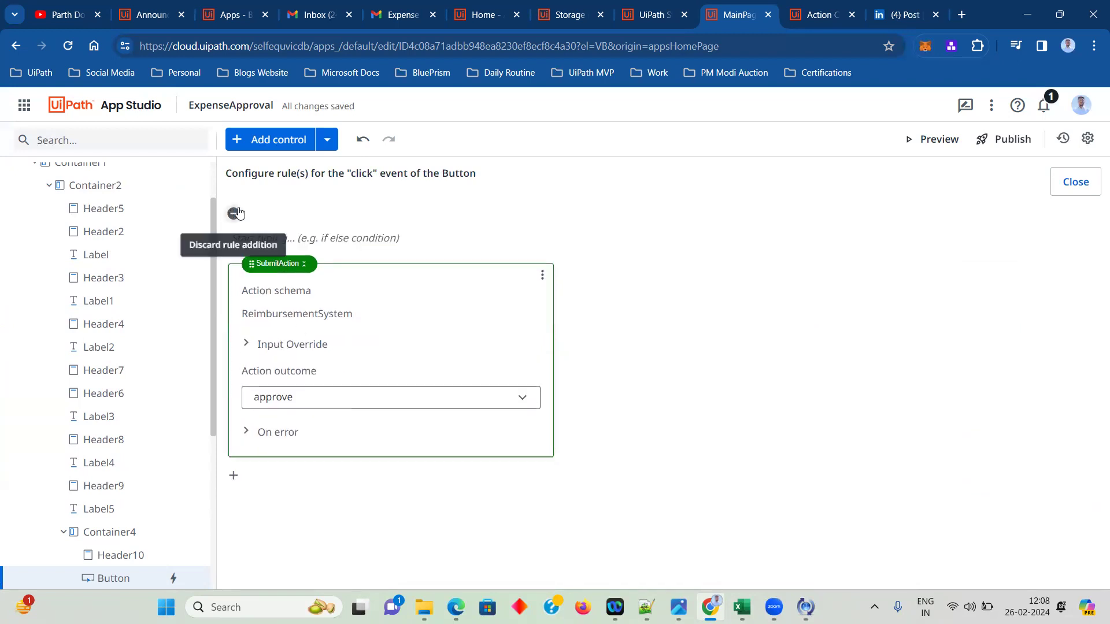
pyautogui.click(309, 232)
pyautogui.scroll(-4, 354, 359)
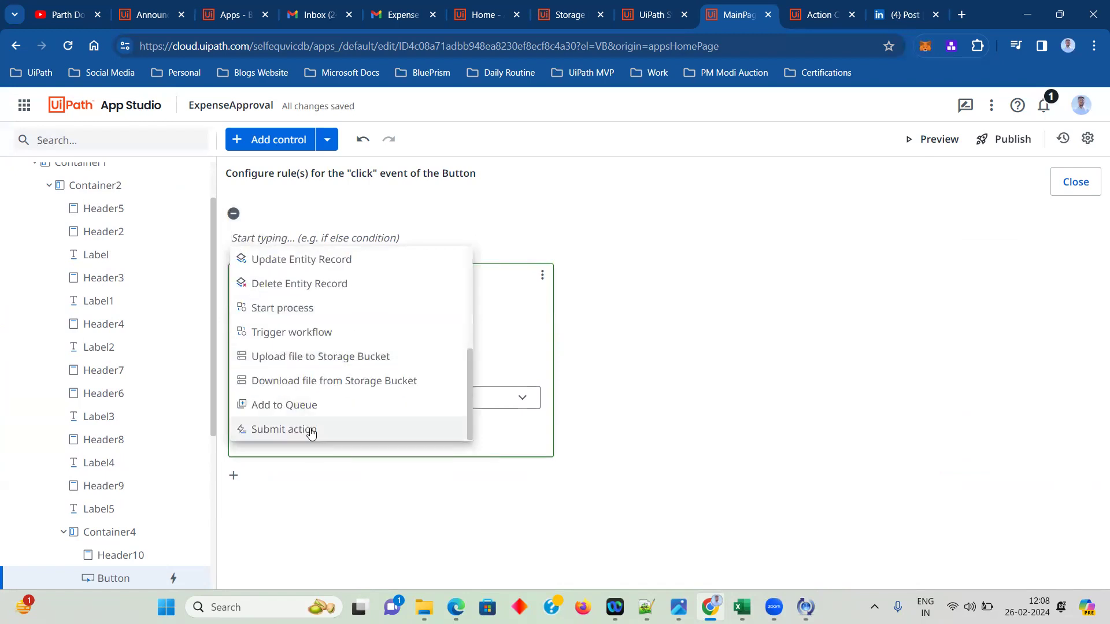
pyautogui.press('Escape')
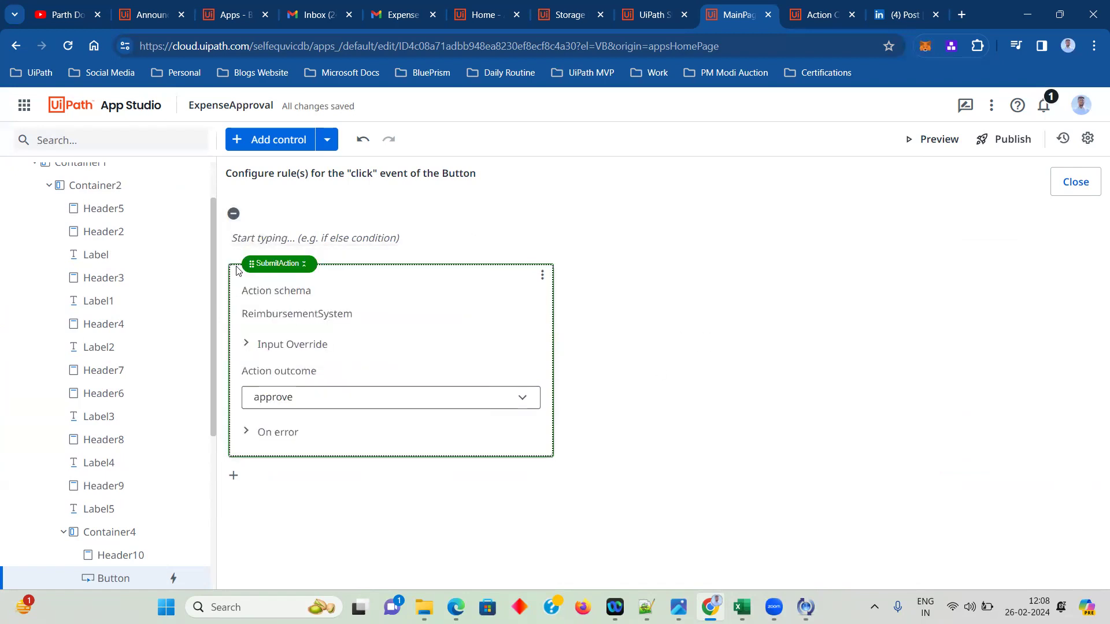
pyautogui.click(234, 214)
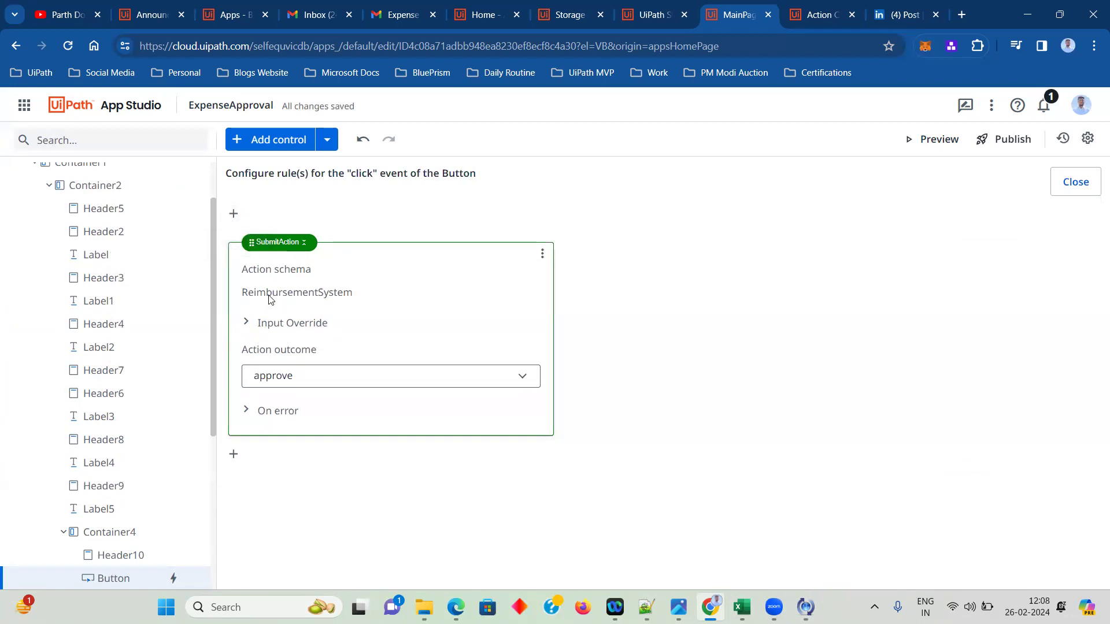
# - Examine the input override and action outcome choices of the Approve button's Submit Action rule and close the rule configuration
pyautogui.click(267, 323)
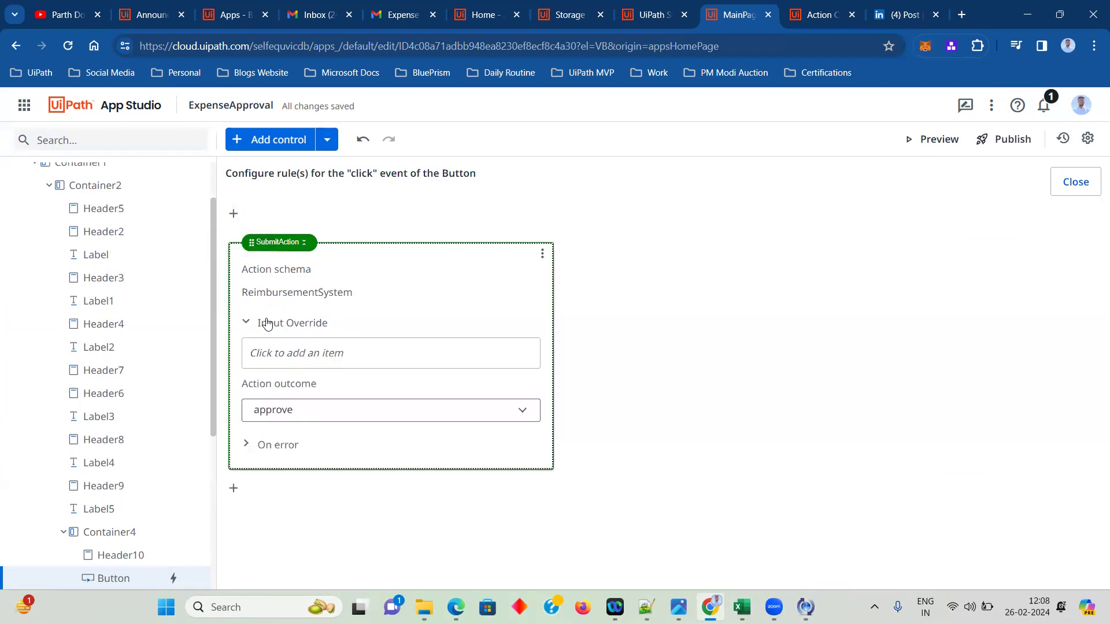
pyautogui.click(267, 324)
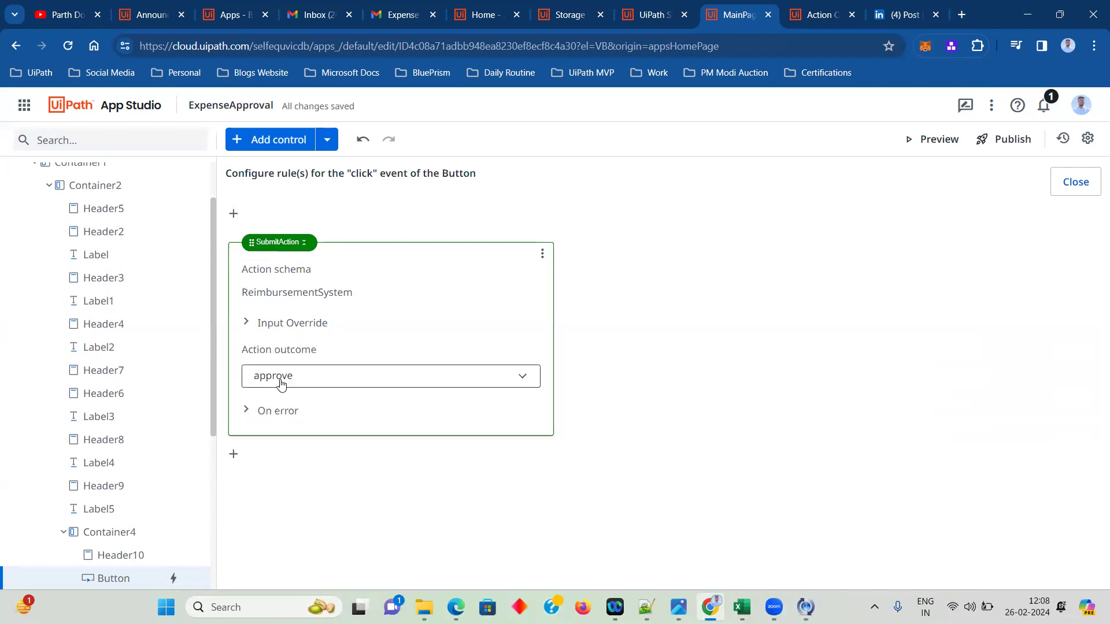
pyautogui.click(281, 381)
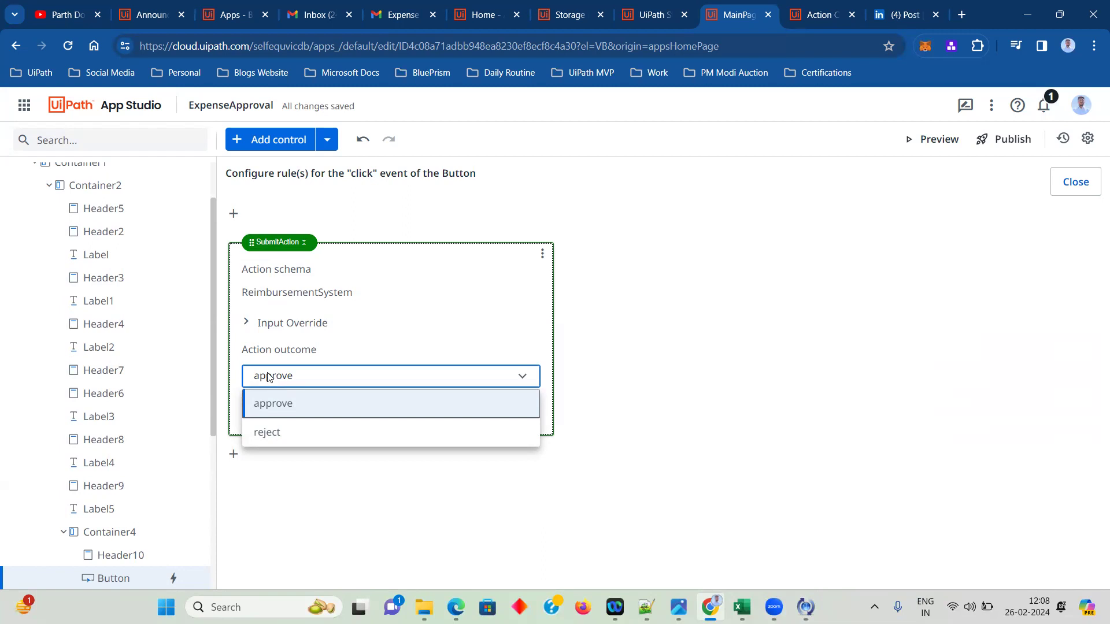
pyautogui.click(268, 377)
pyautogui.click(1076, 182)
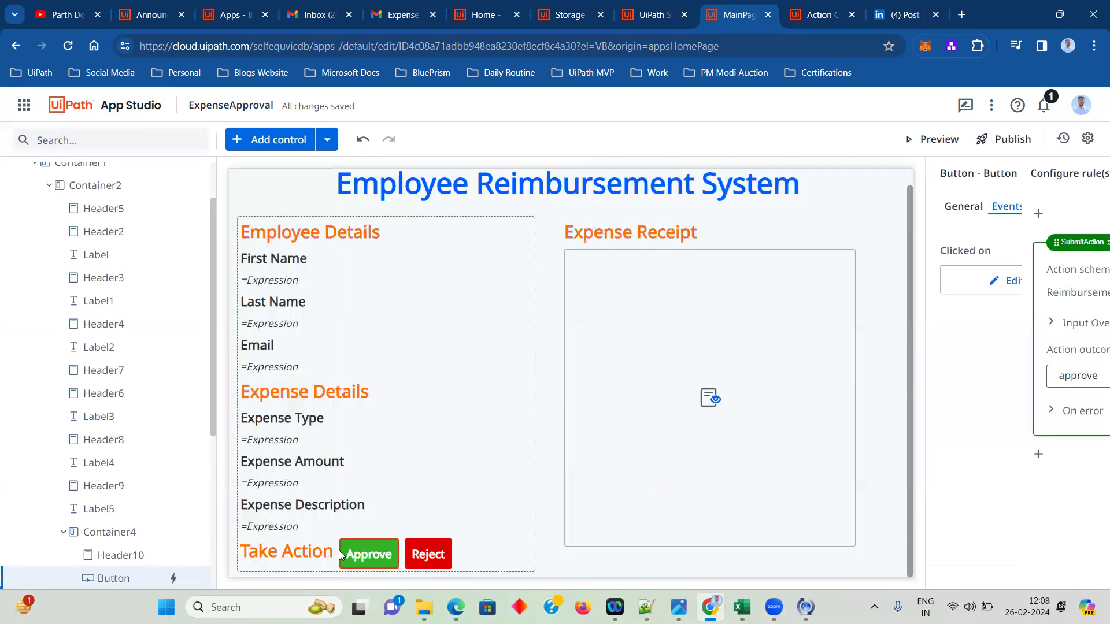
# - Inspect the Submit Action rule on the Reject button's click event and return to the page design
pyautogui.click(428, 554)
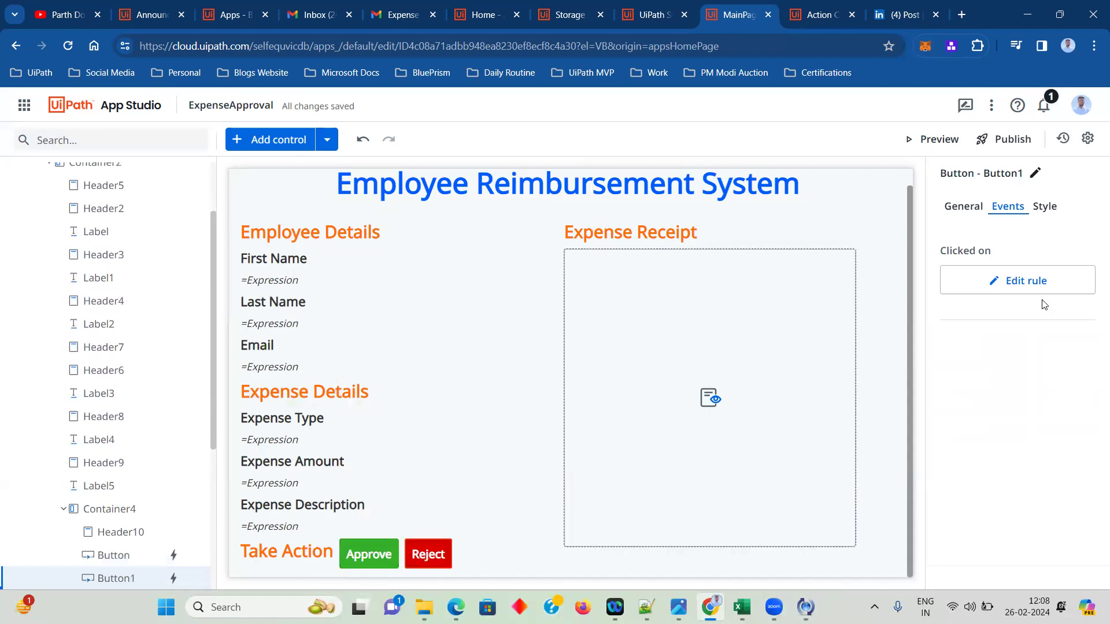
pyautogui.click(1065, 274)
pyautogui.click(1075, 182)
pyautogui.doubleClick(431, 556)
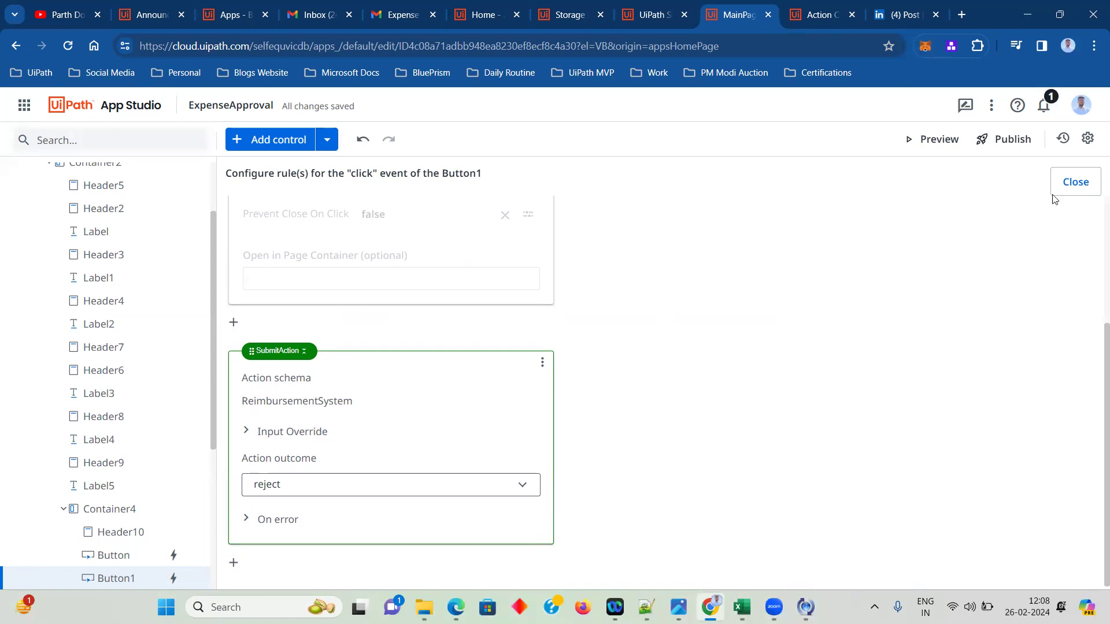
pyautogui.click(1075, 181)
pyautogui.click(1051, 114)
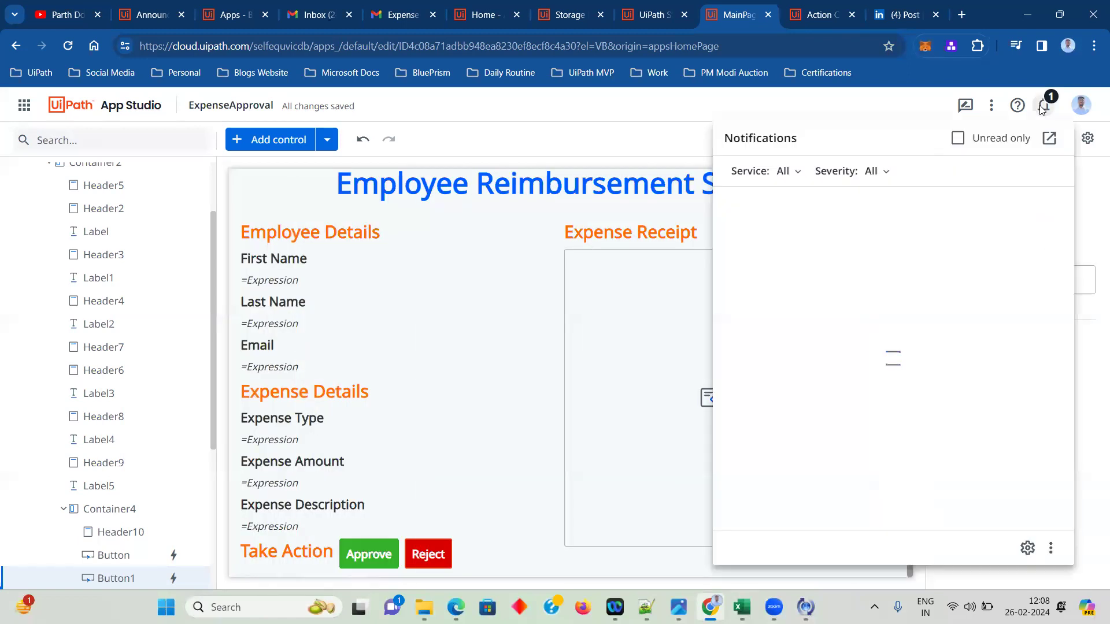
pyautogui.click(1045, 106)
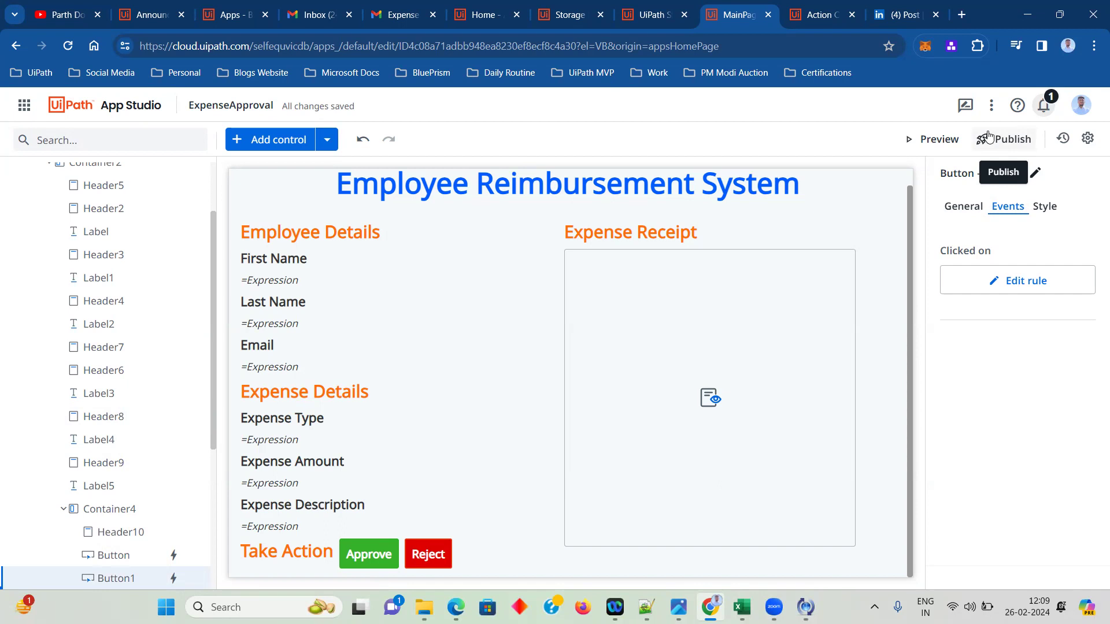
# - View the publishing form for a new app version and leave it without publishing
pyautogui.click(990, 138)
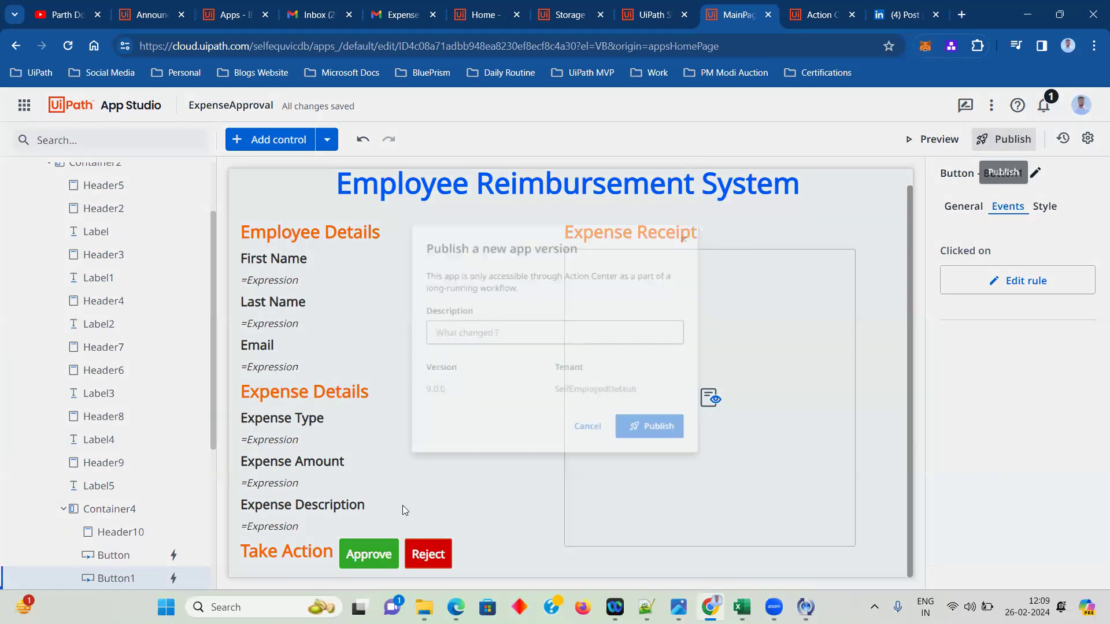
pyautogui.click(508, 327)
pyautogui.click(711, 218)
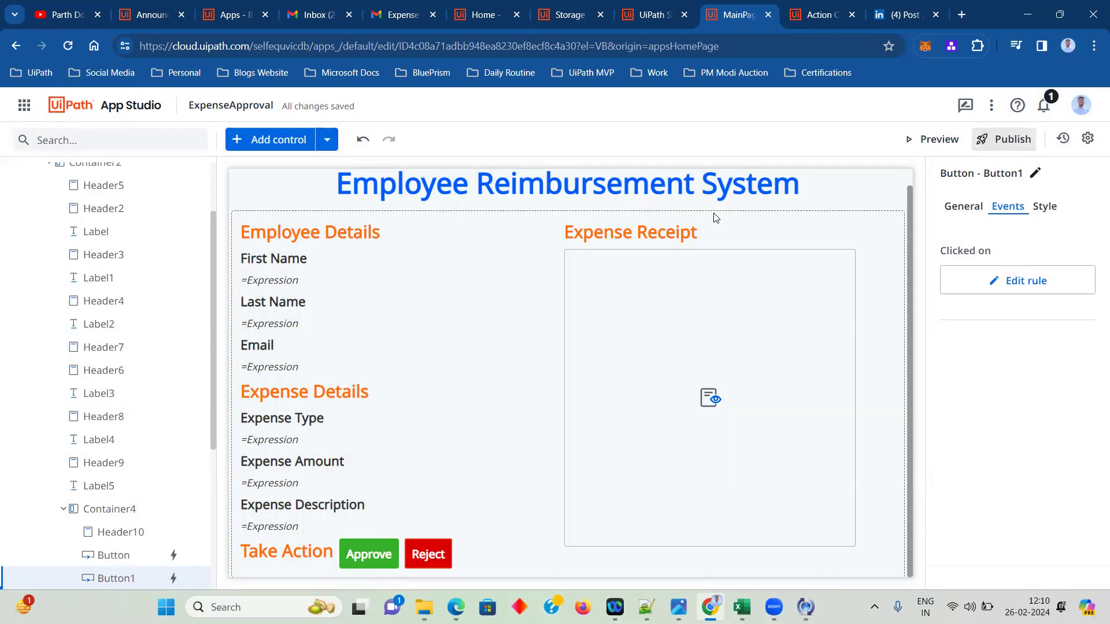
pyautogui.press('XF86MonBrightnessUp')
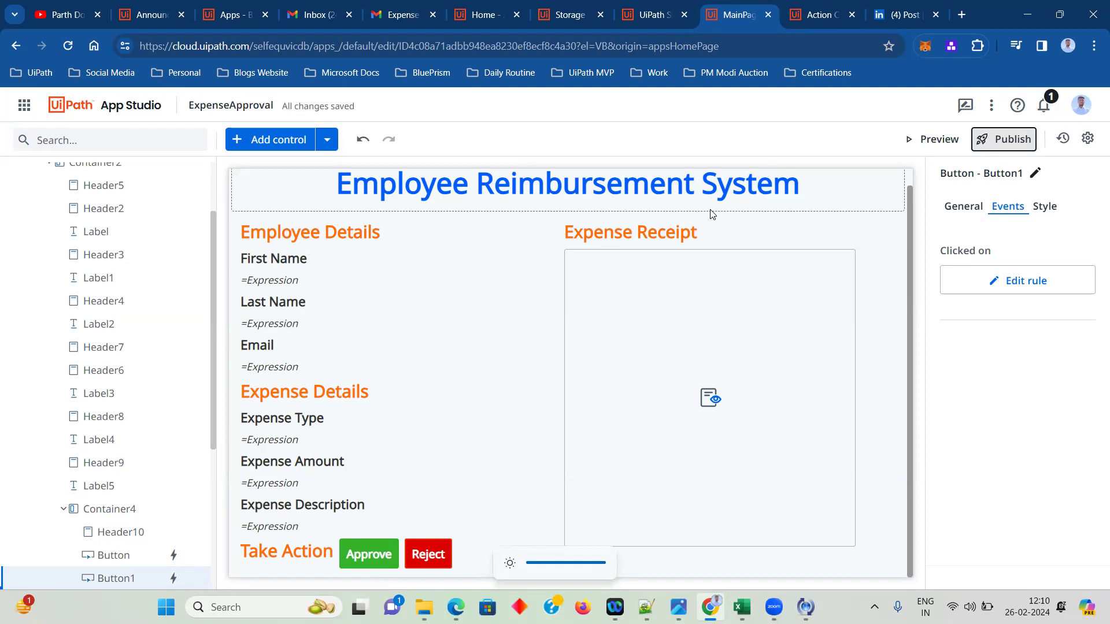
# - Switch to UiPath Studio on the web and view the automation templates and the project list
pyautogui.click(659, 17)
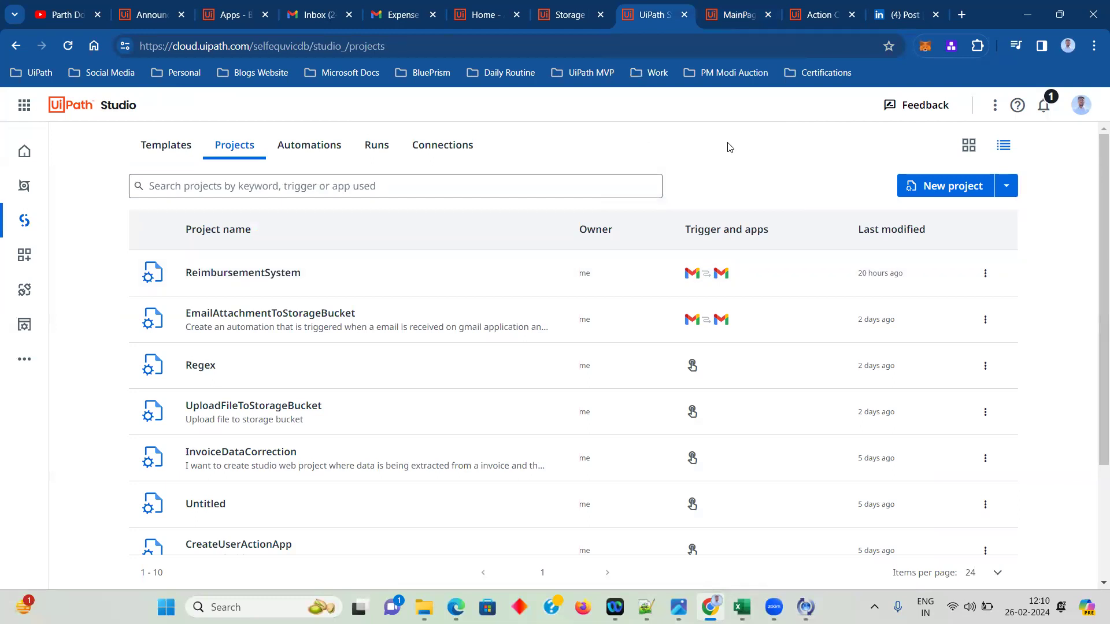
pyautogui.click(185, 149)
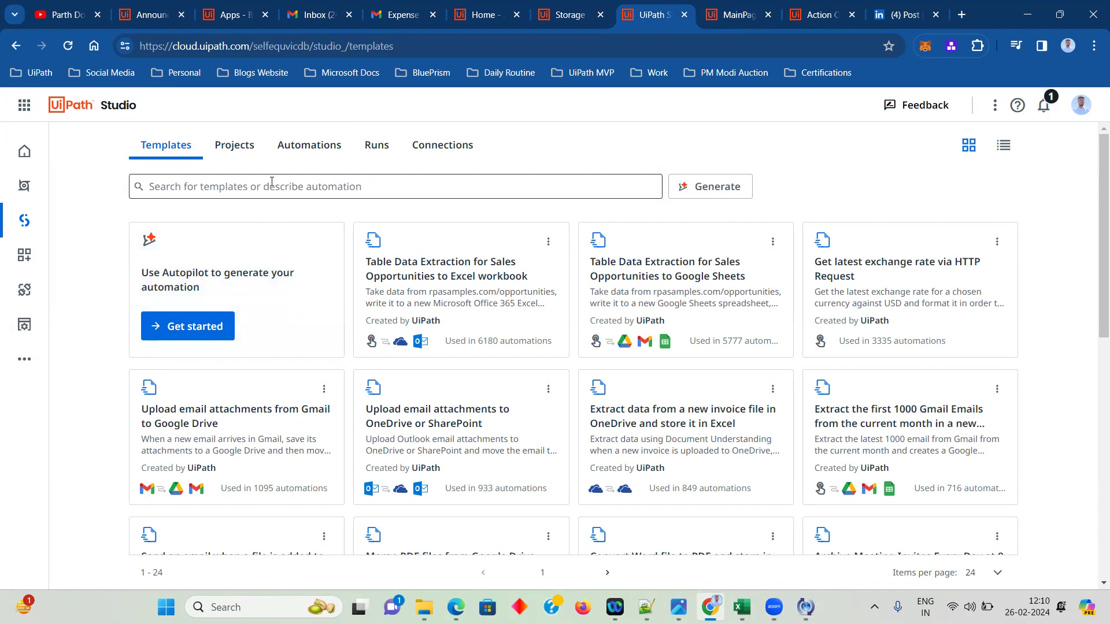
pyautogui.click(231, 145)
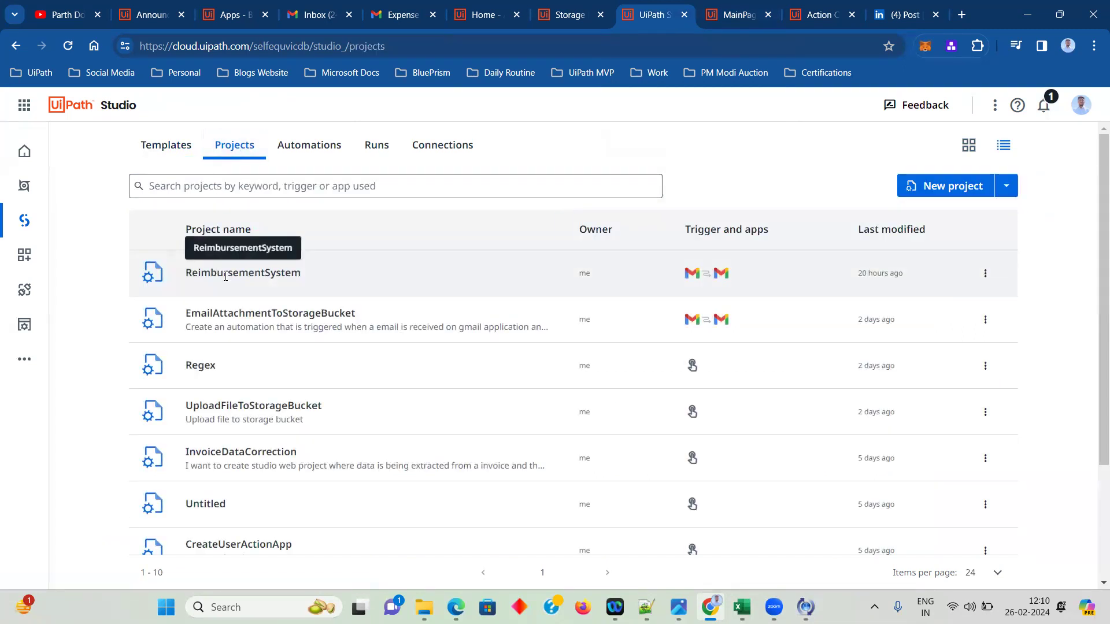
# - In the templates search, describe the automation as "Read emails from a gmail account and download the attachments in the email and upload the attachments to storage bucket"
pyautogui.click(187, 157)
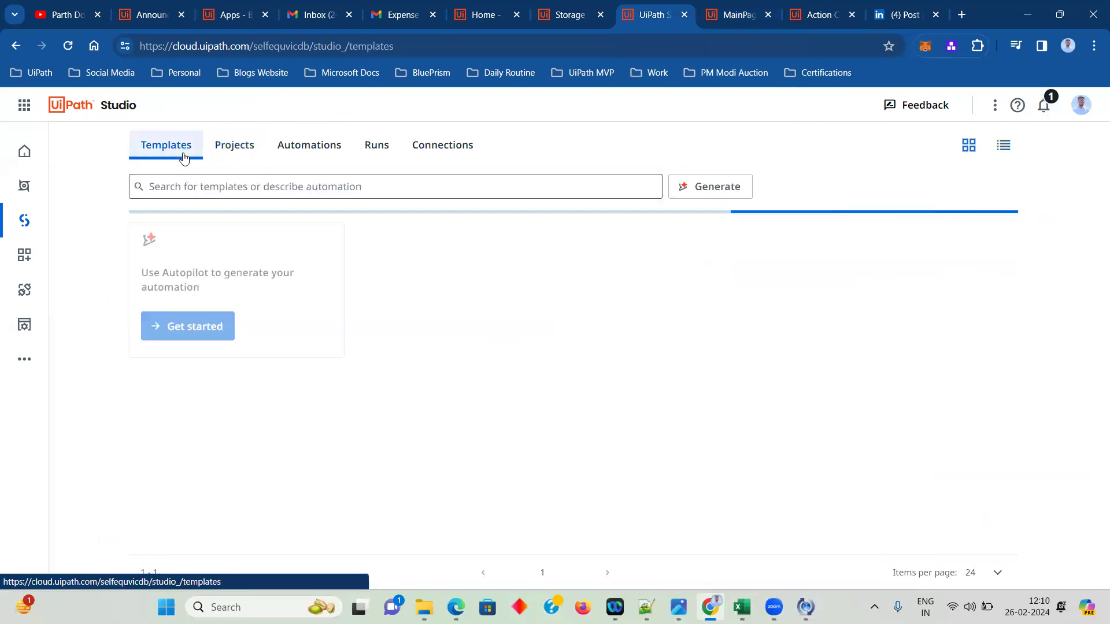
pyautogui.click(222, 191)
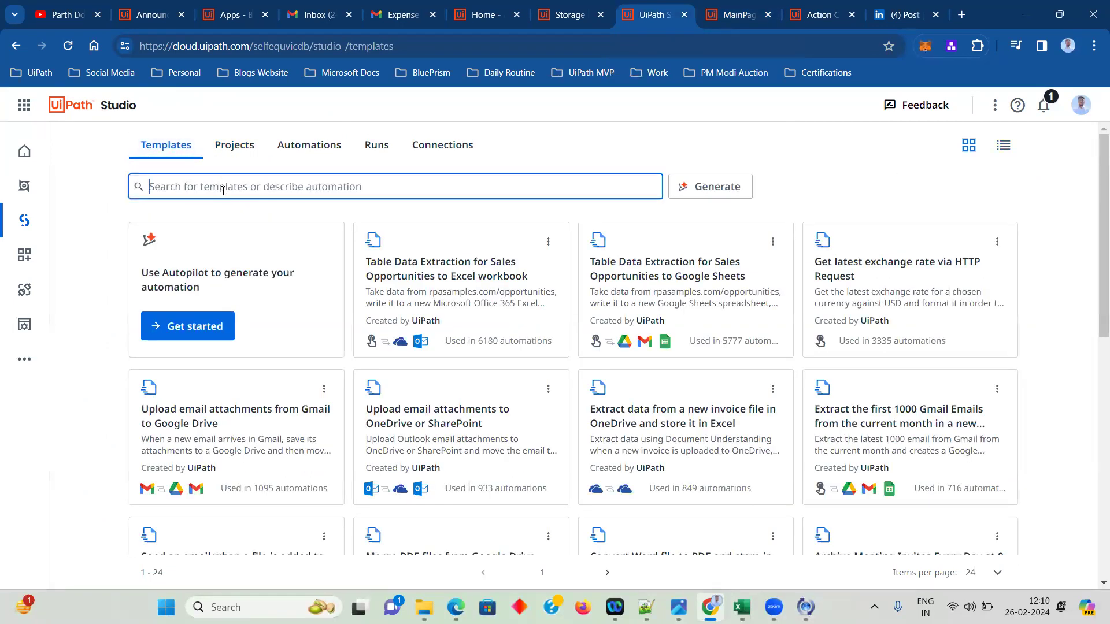
pyautogui.write('Read e')
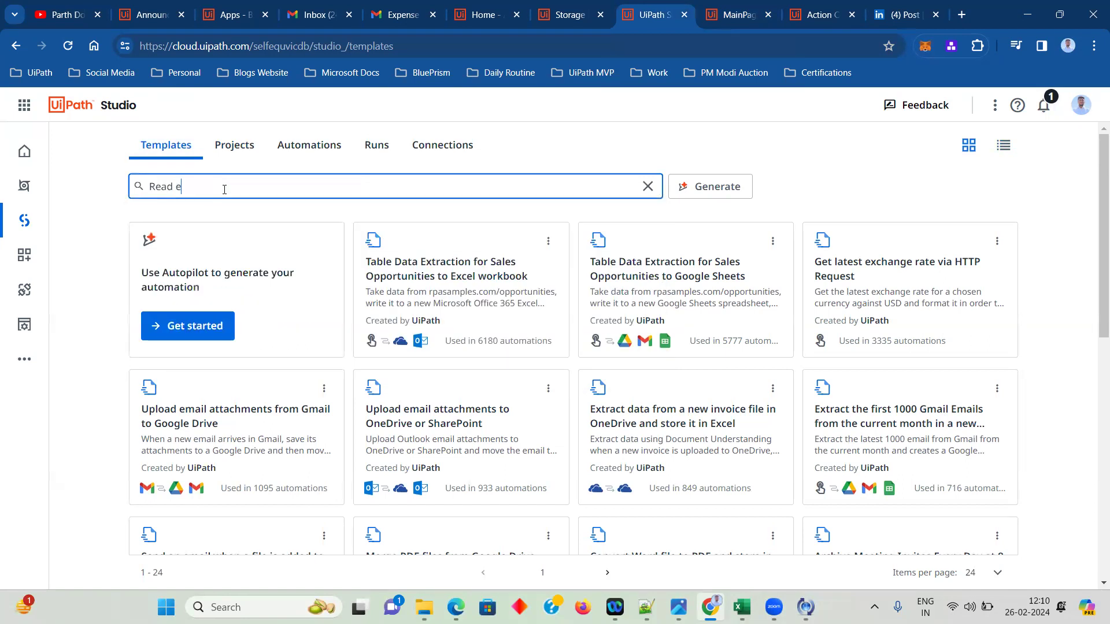
pyautogui.write('mails from')
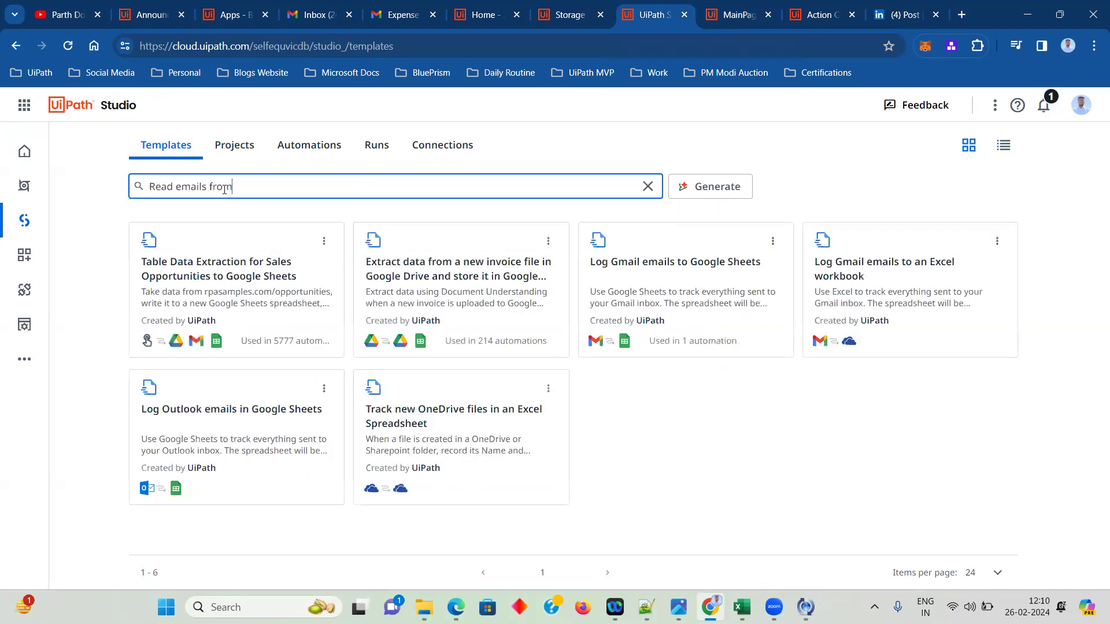
pyautogui.write(' a gmail account and donw')
pyautogui.write('loa')
pyautogui.press('BackSpace')
pyautogui.press('BackSpace')
pyautogui.press('BackSpace')
pyautogui.press('BackSpace')
pyautogui.press('BackSpace')
pyautogui.write('wnal')
pyautogui.press('BackSpace')
pyautogui.press('BackSpace')
pyautogui.write('l')
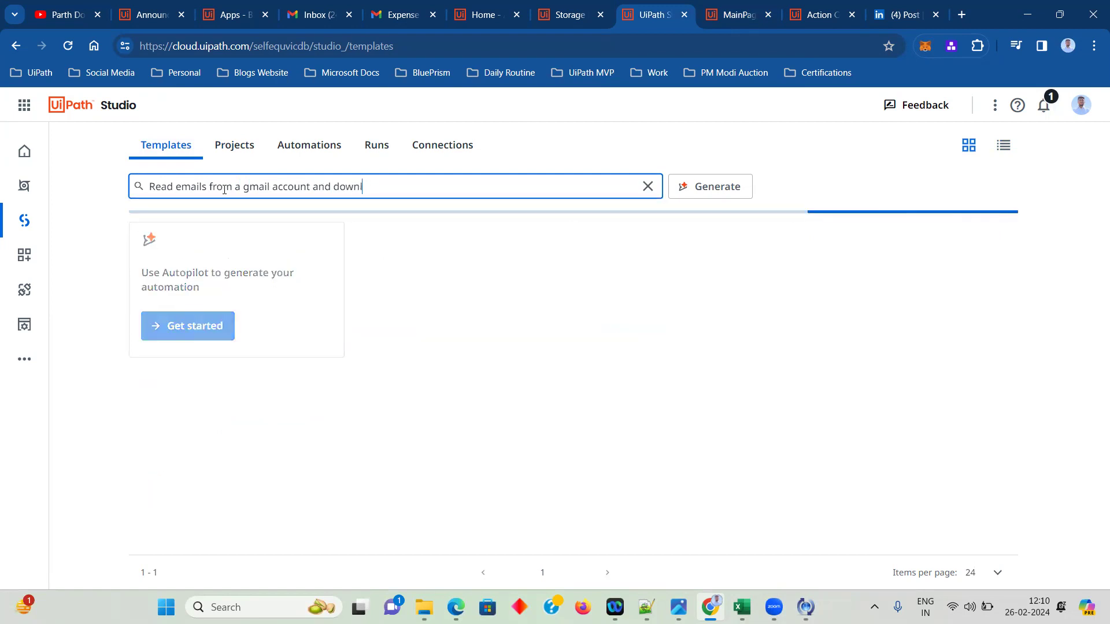
pyautogui.write('oad the attachent')
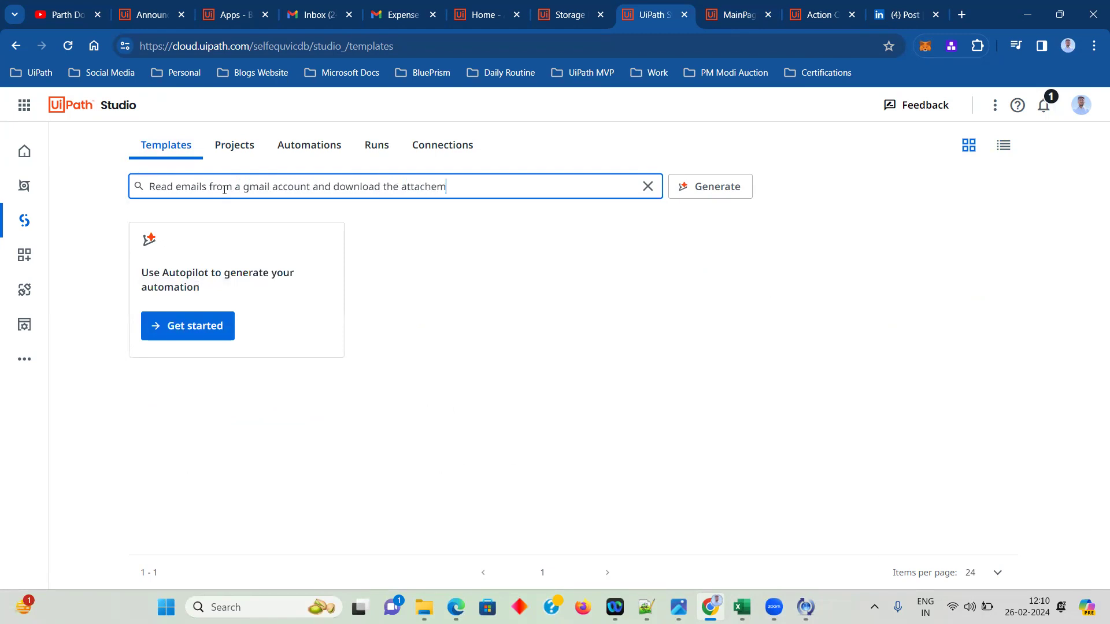
pyautogui.press('BackSpace')
pyautogui.press('BackSpace')
pyautogui.press('BackSpace')
pyautogui.write('ments in the email and upload the attachments to stora')
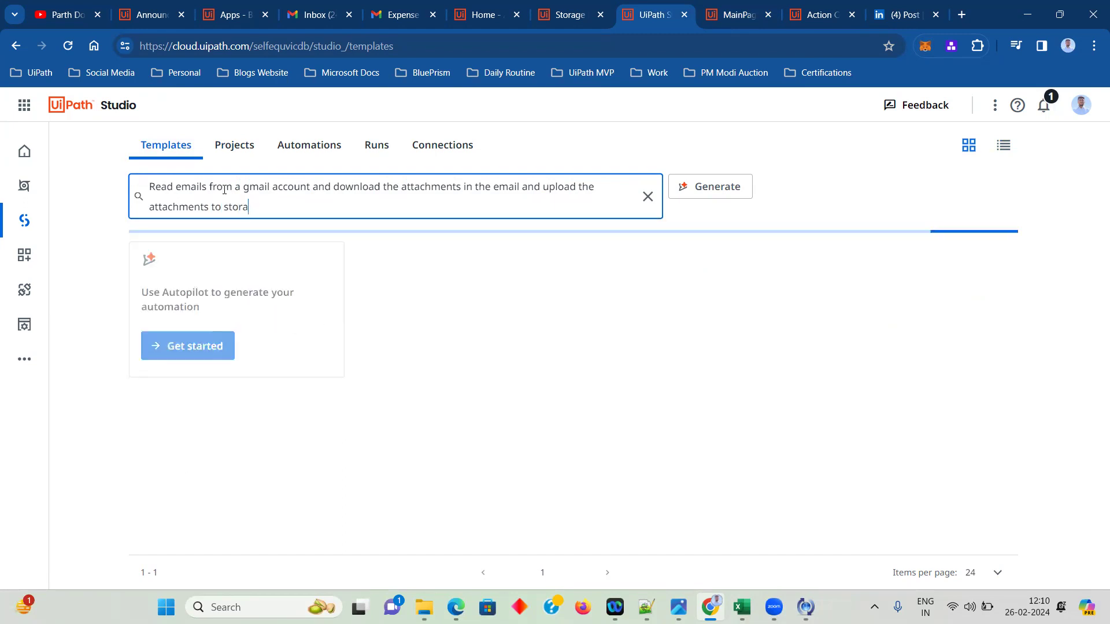
pyautogui.write('ge bucket')
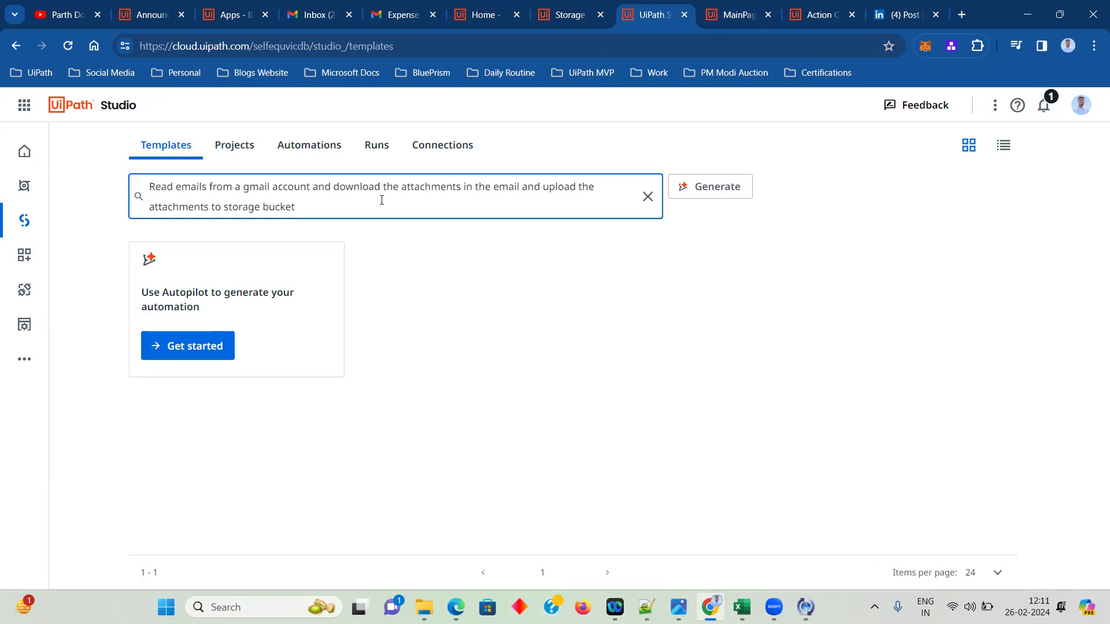
# - Generate the workflow from the automation description and continue with it in the Studio designer
pyautogui.click(741, 185)
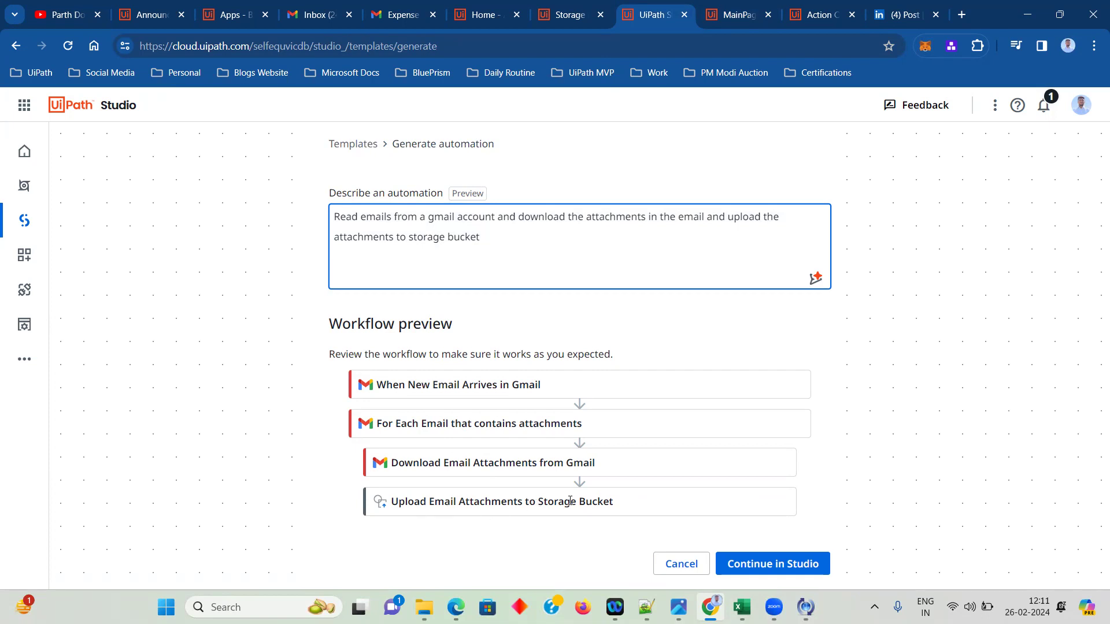
pyautogui.click(778, 563)
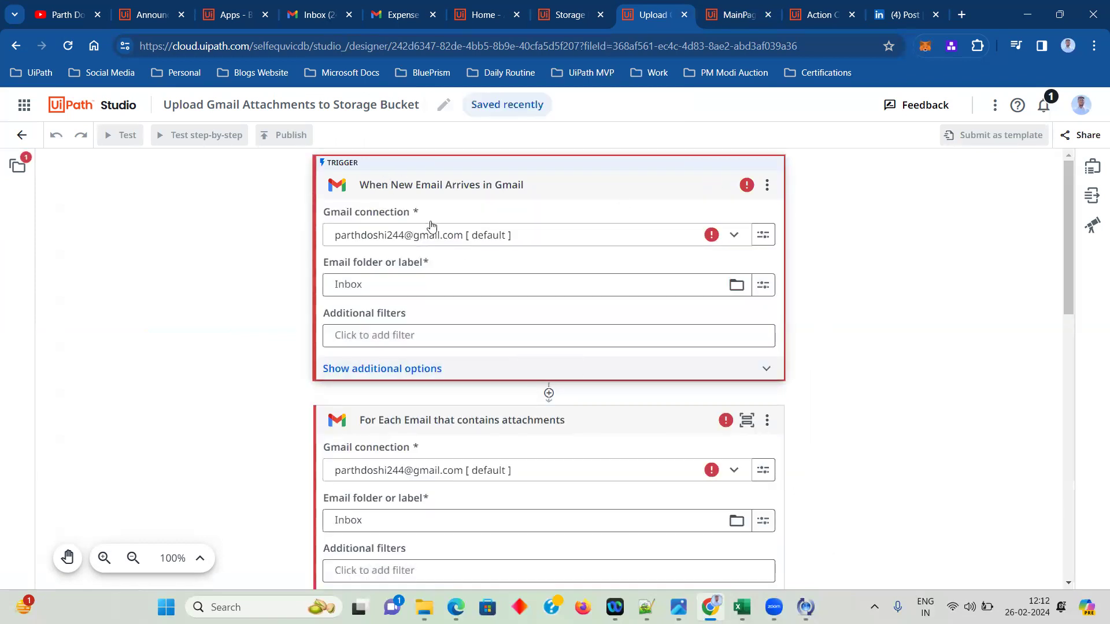
# - View the alternative triggers available for the new Gmail email trigger and close the selection without choosing one
pyautogui.click(768, 184)
pyautogui.click(820, 211)
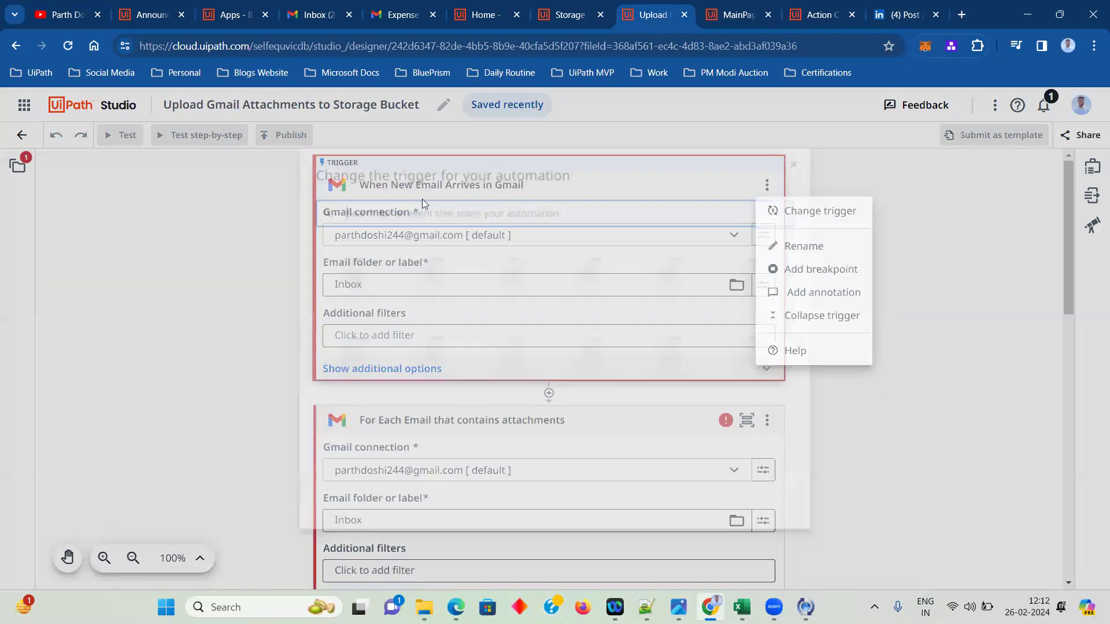
pyautogui.click(808, 154)
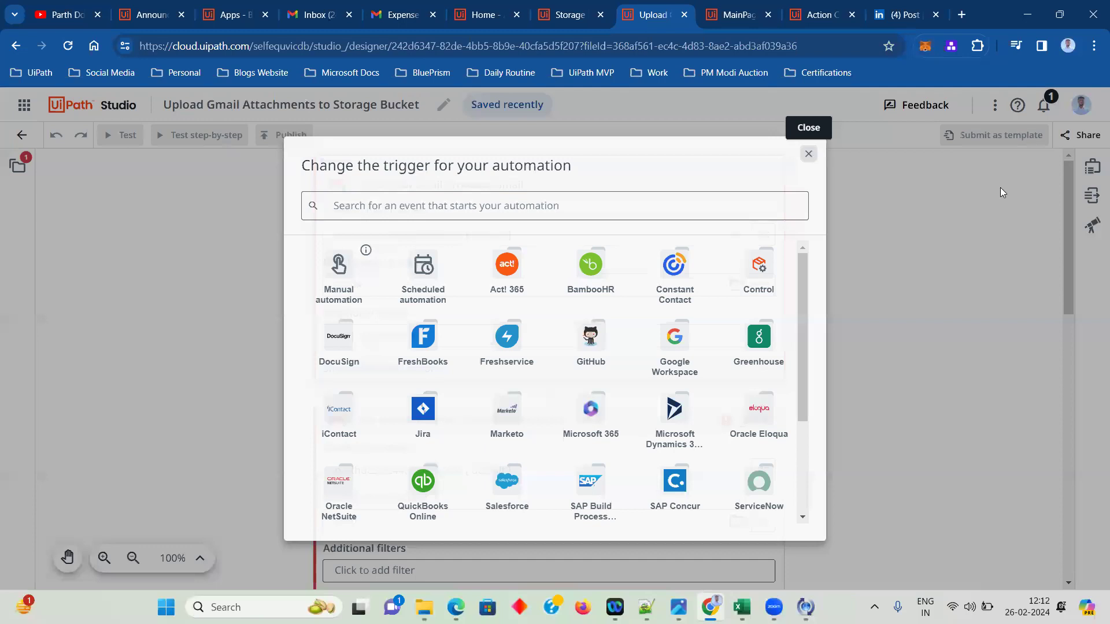
# - Review the upload activity at the end of the generated workflow, then return to the Studio project list
pyautogui.moveTo(1067, 181); pyautogui.dragTo(1090, 429)
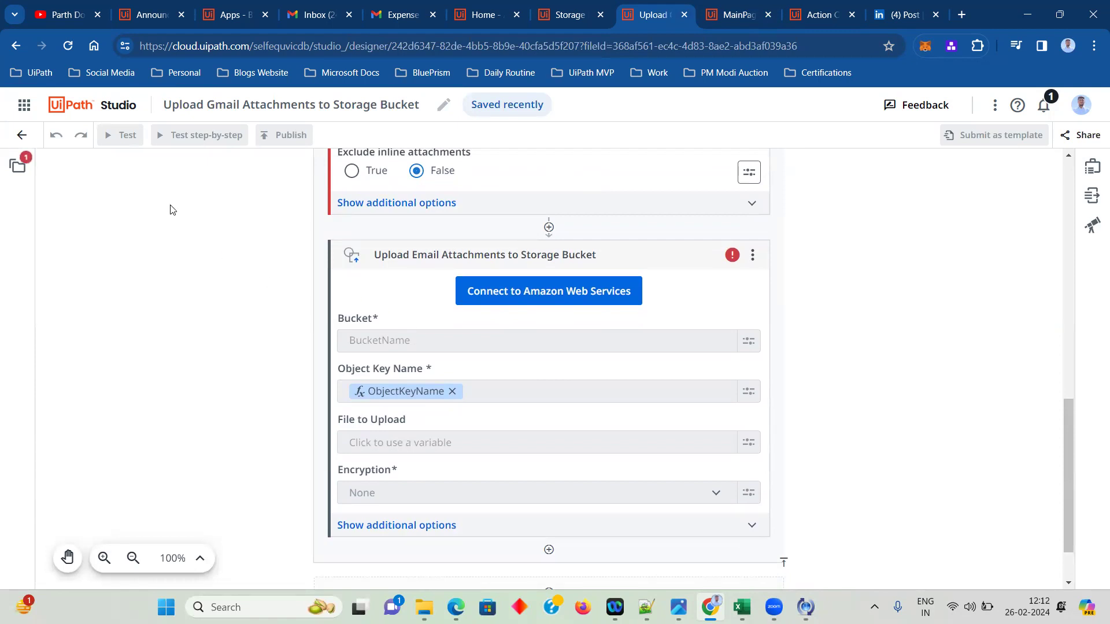
pyautogui.click(72, 107)
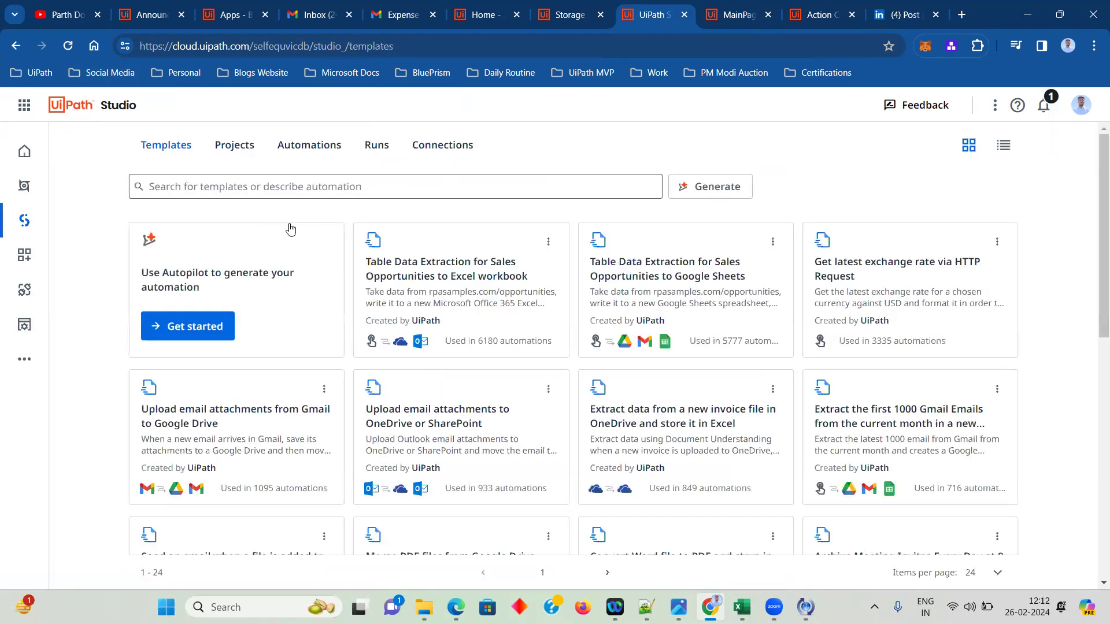
pyautogui.click(246, 154)
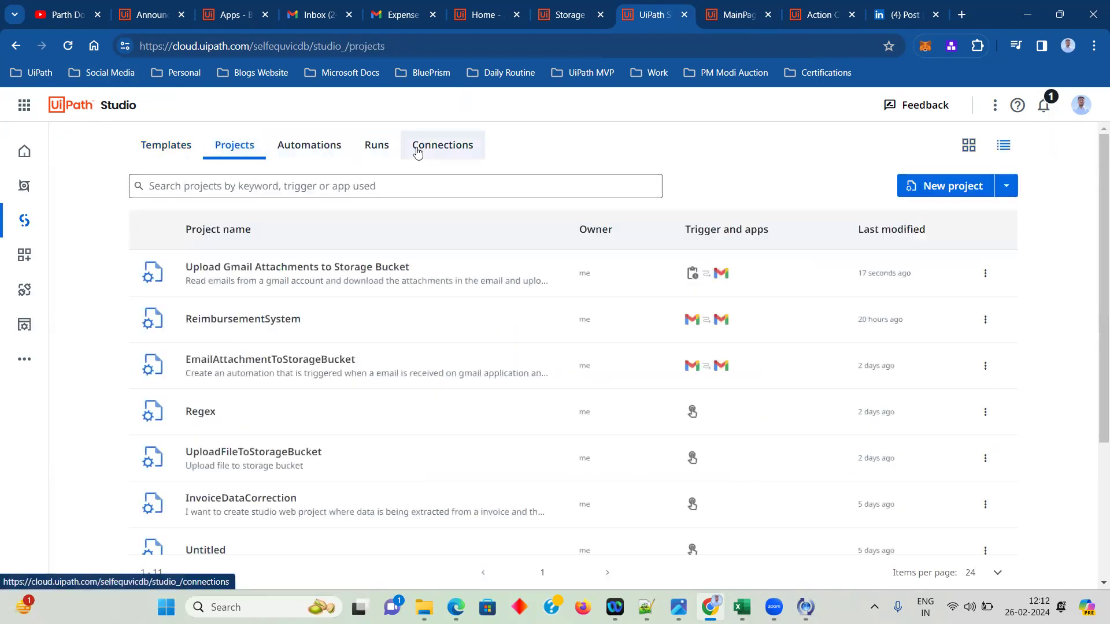
pyautogui.click(981, 325)
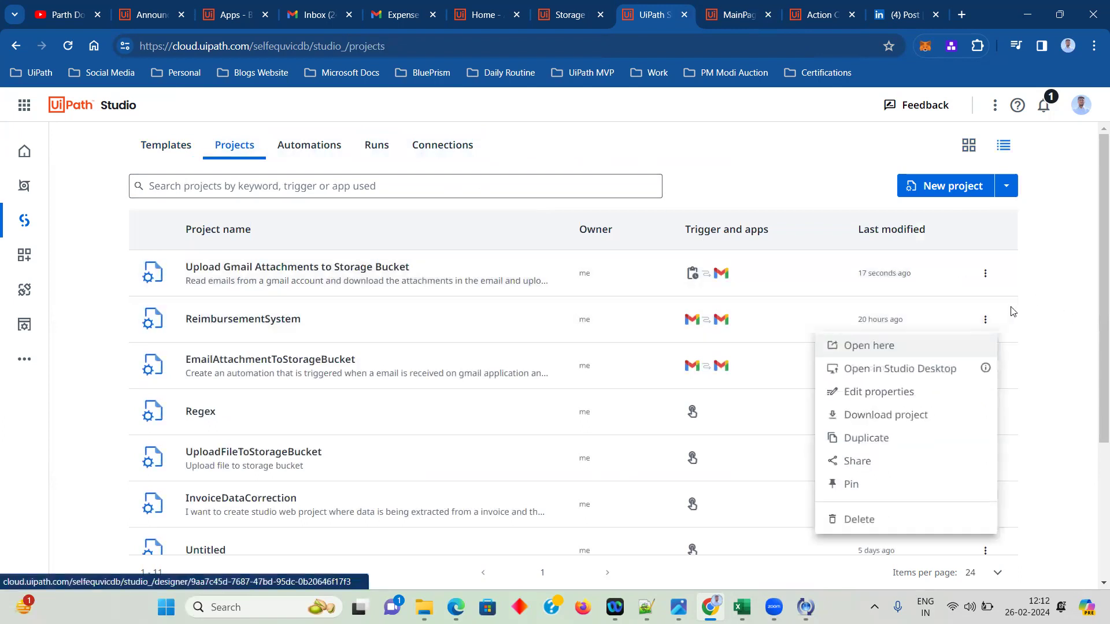
pyautogui.click(1041, 287)
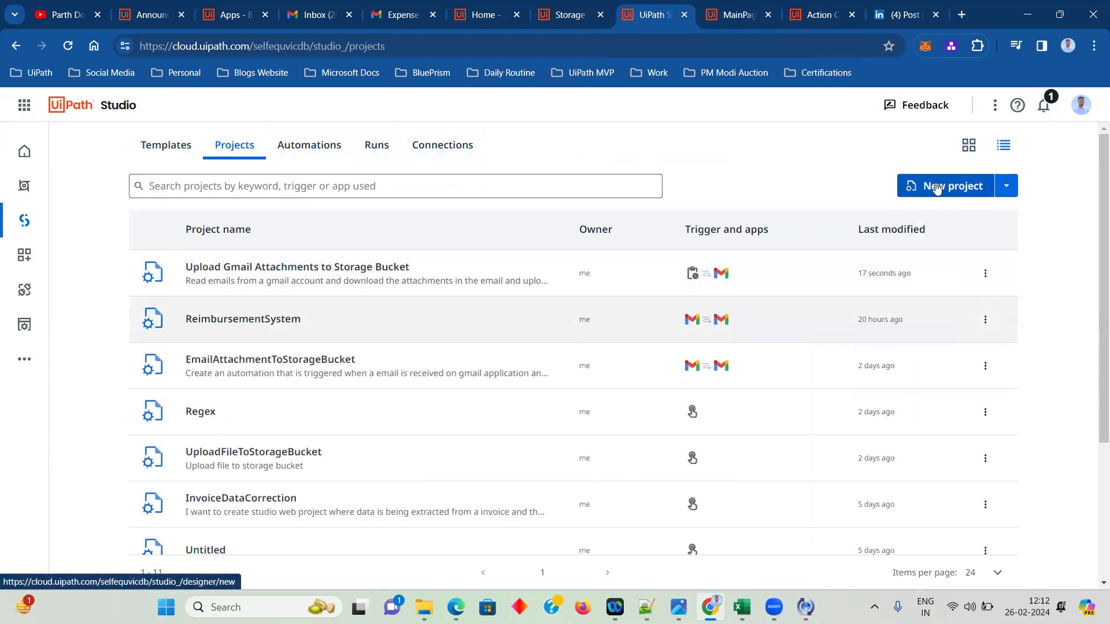
# - Create a new blank automation project and return to the project list
pyautogui.click(950, 191)
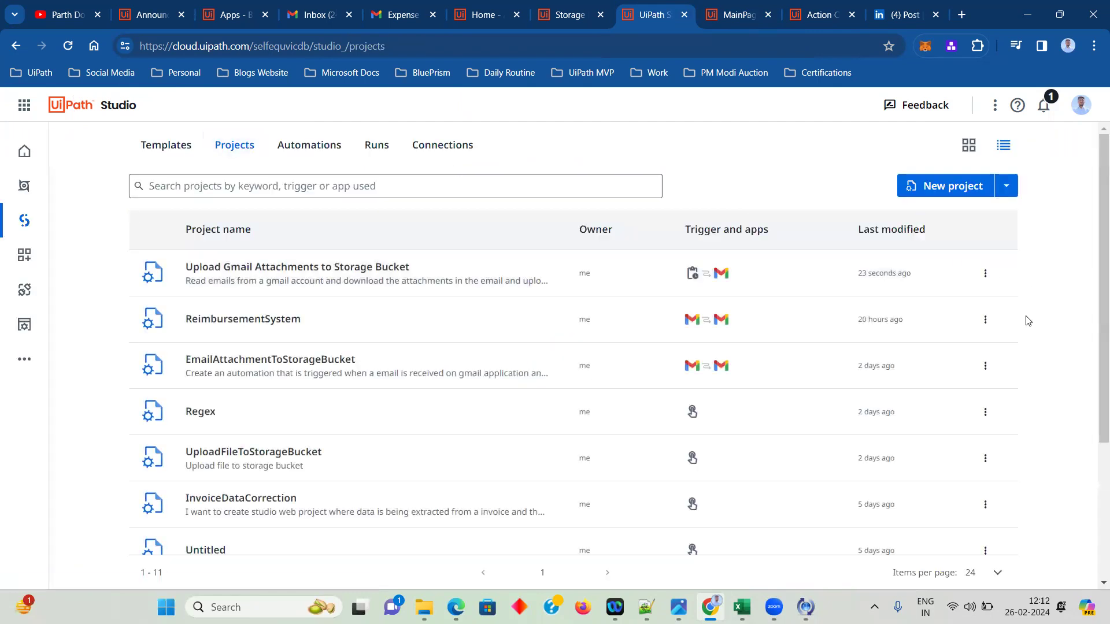
pyautogui.click(985, 319)
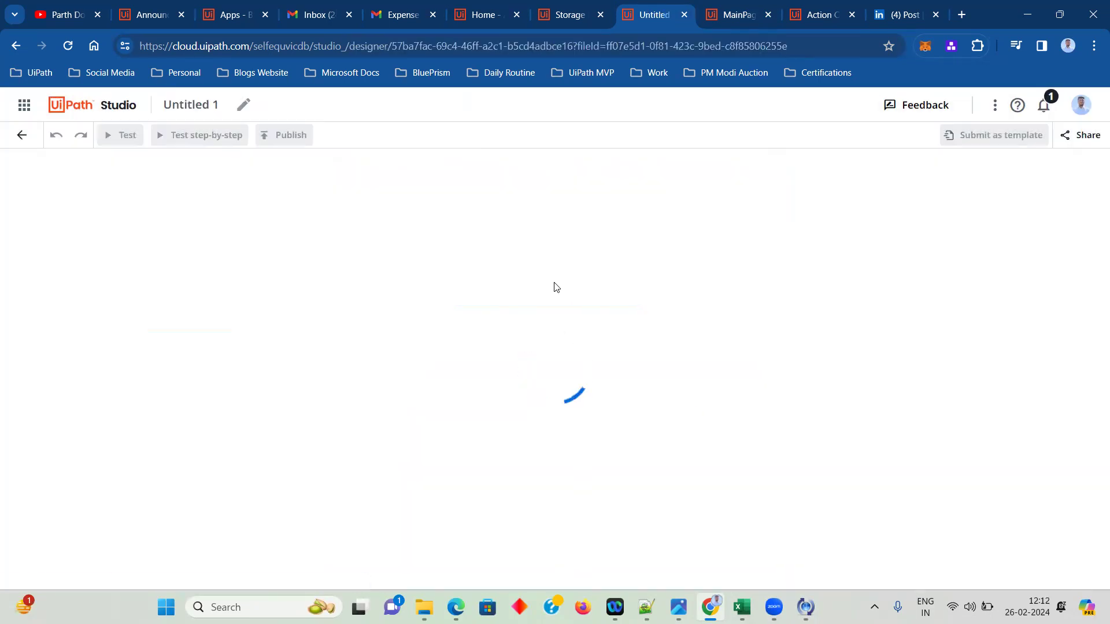
pyautogui.click(77, 110)
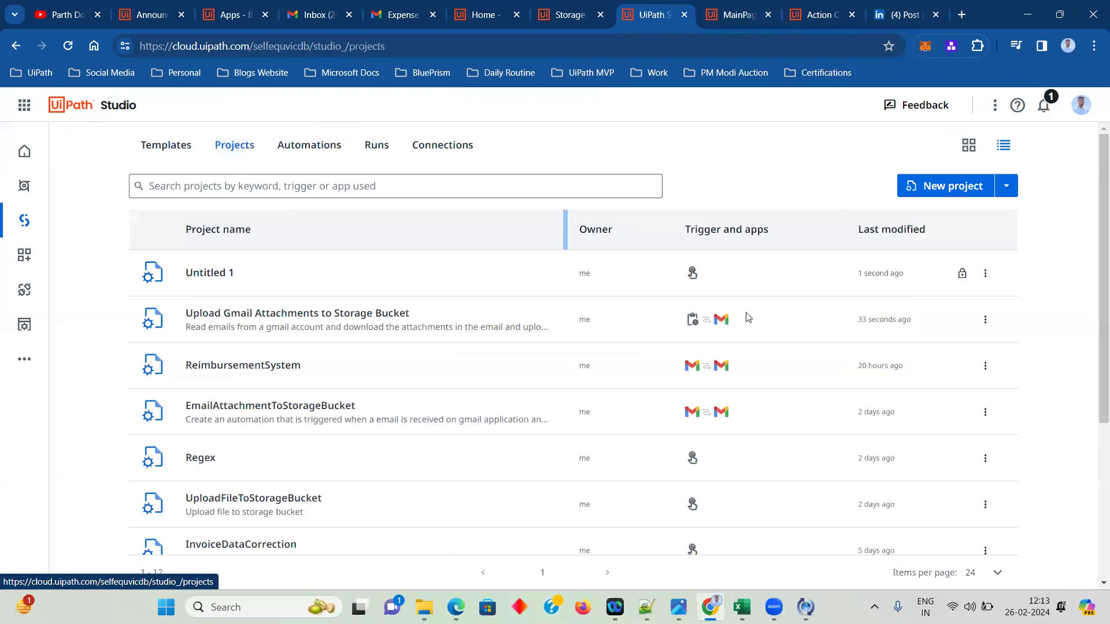
# - Open the ReimbursementSystem project in the web designer and view the sender filter of its Email Received trigger without changing it
pyautogui.click(986, 365)
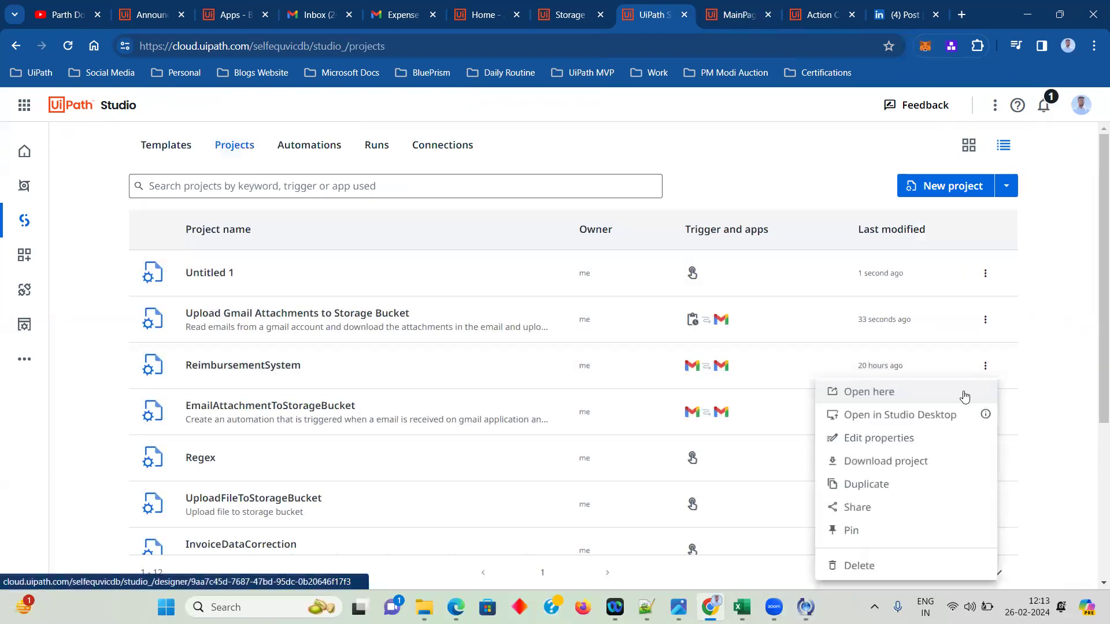
pyautogui.click(963, 392)
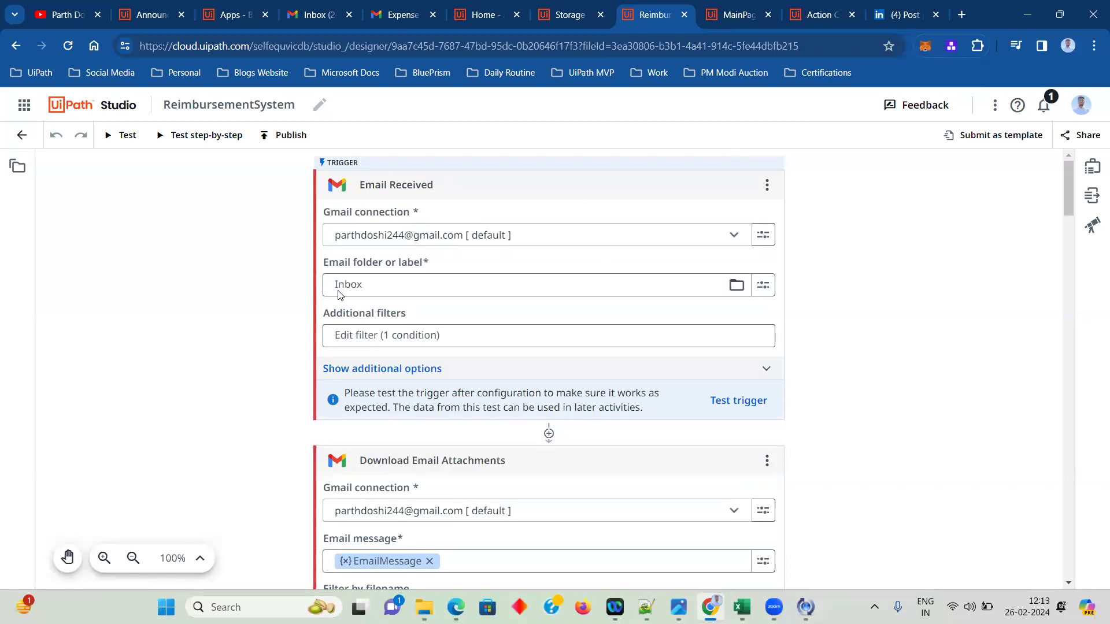
pyautogui.click(744, 342)
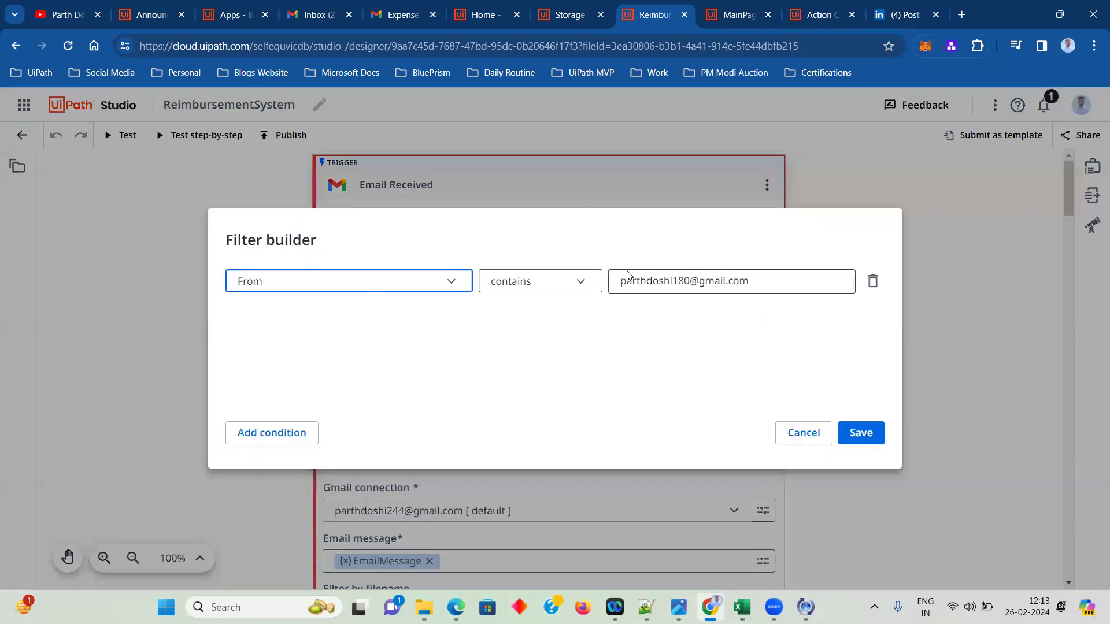
pyautogui.click(789, 434)
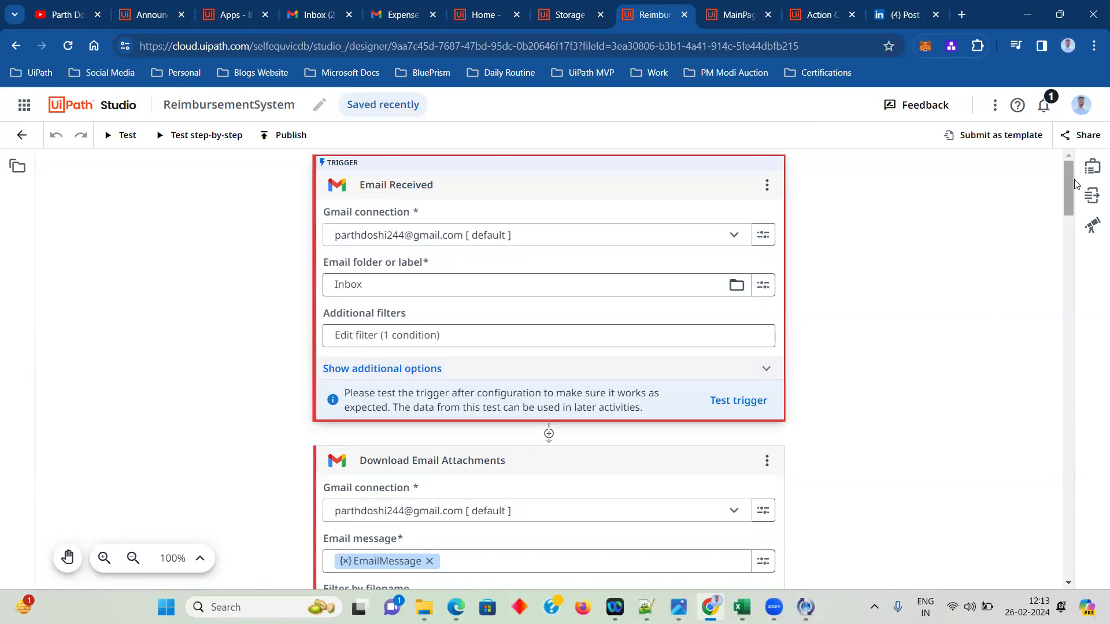
# - Examine the Download Email Attachments activity, including the output variable in its additional options, and look back at the trigger
pyautogui.moveTo(1071, 184); pyautogui.dragTo(1075, 218)
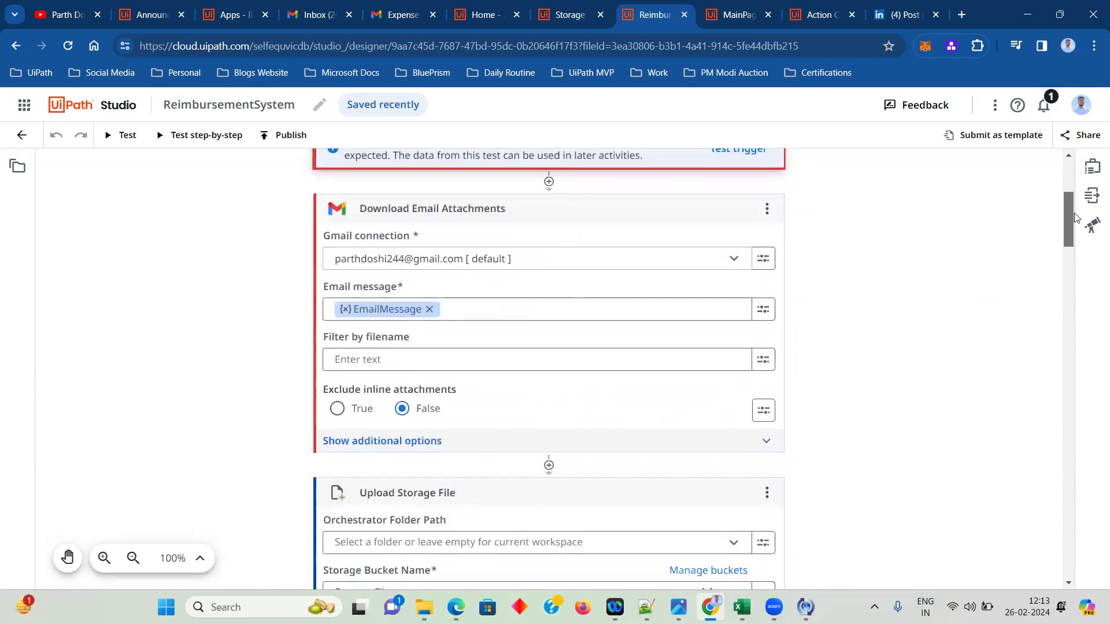
pyautogui.click(646, 445)
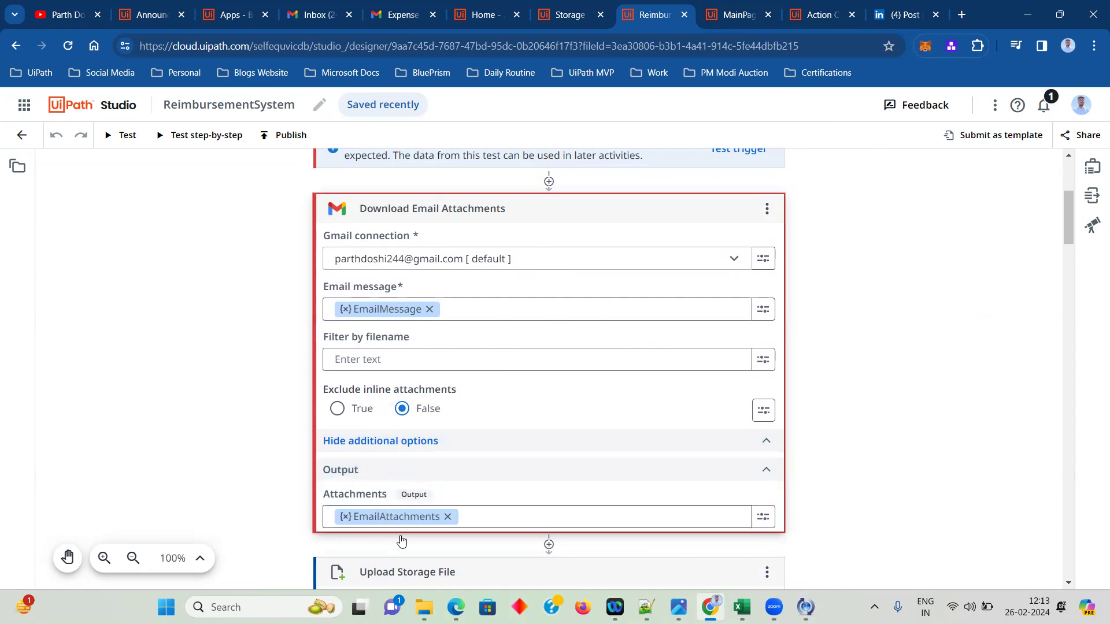
pyautogui.scroll(4, 408, 473)
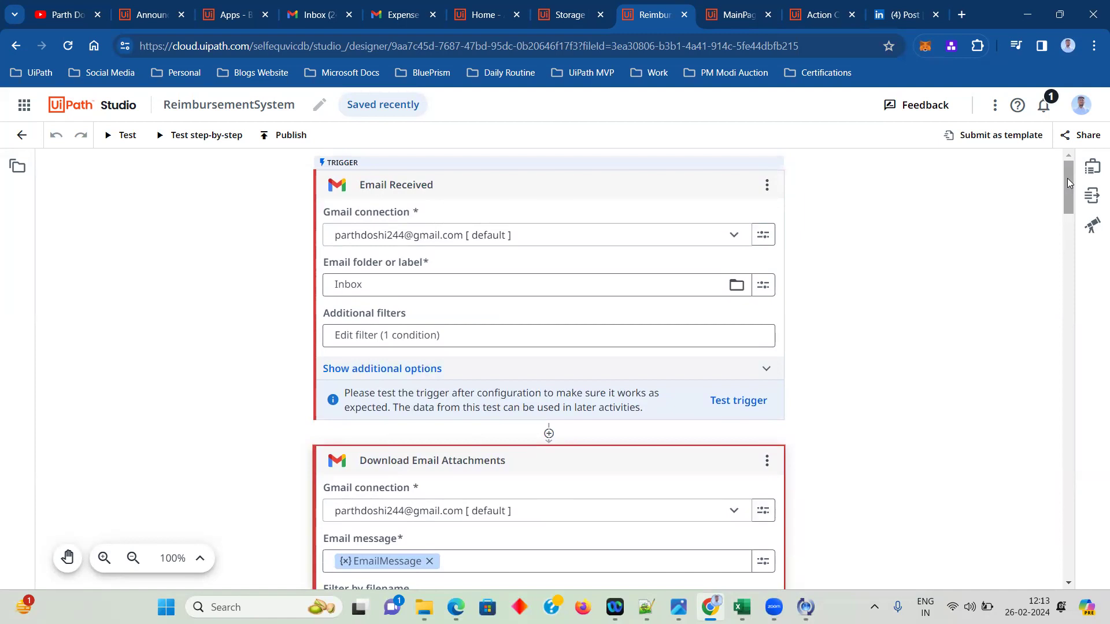
pyautogui.moveTo(1067, 178); pyautogui.dragTo(1065, 180)
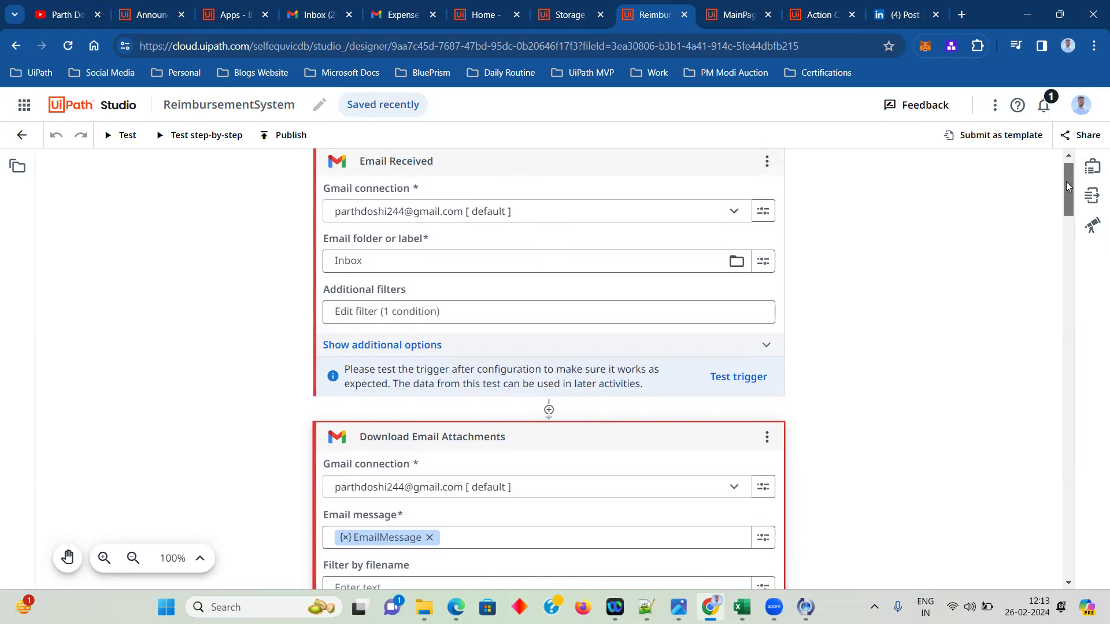
# - Collapse the Upload Storage File activity, search the activities for "Upload to stora" and close the search without adding anything
pyautogui.moveTo(1066, 181); pyautogui.dragTo(1072, 250)
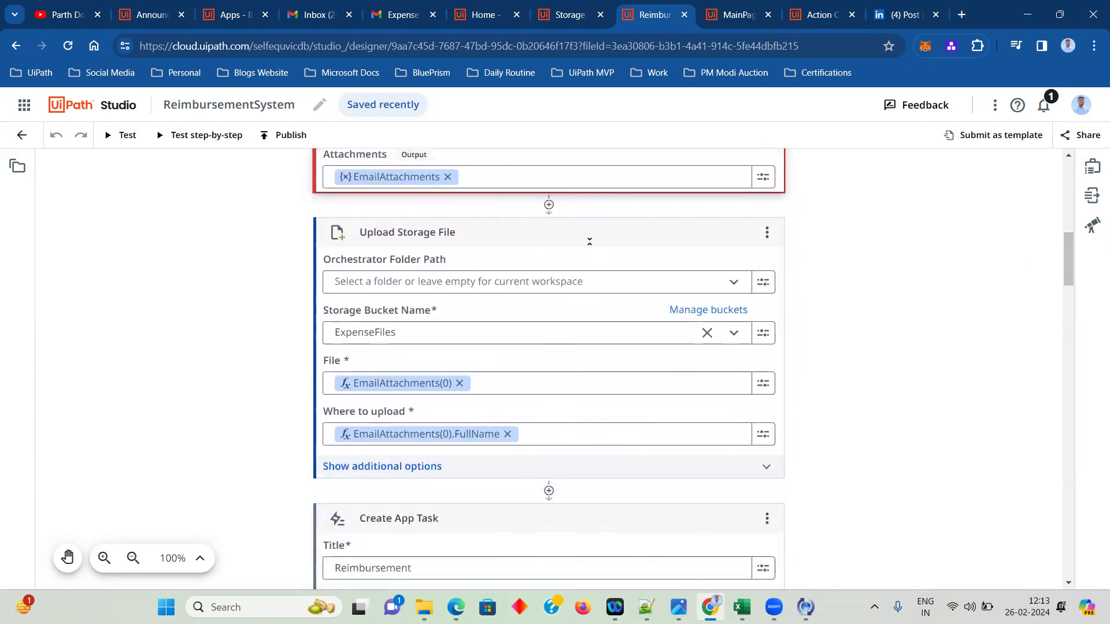
pyautogui.click(590, 239)
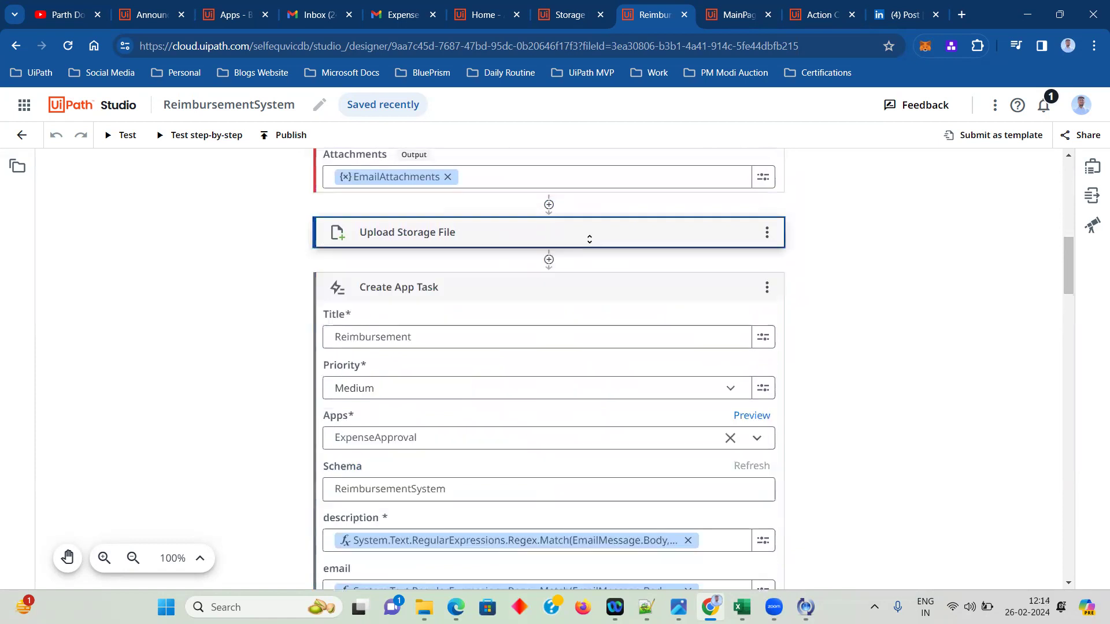
pyautogui.click(548, 205)
pyautogui.write('Uplod ')
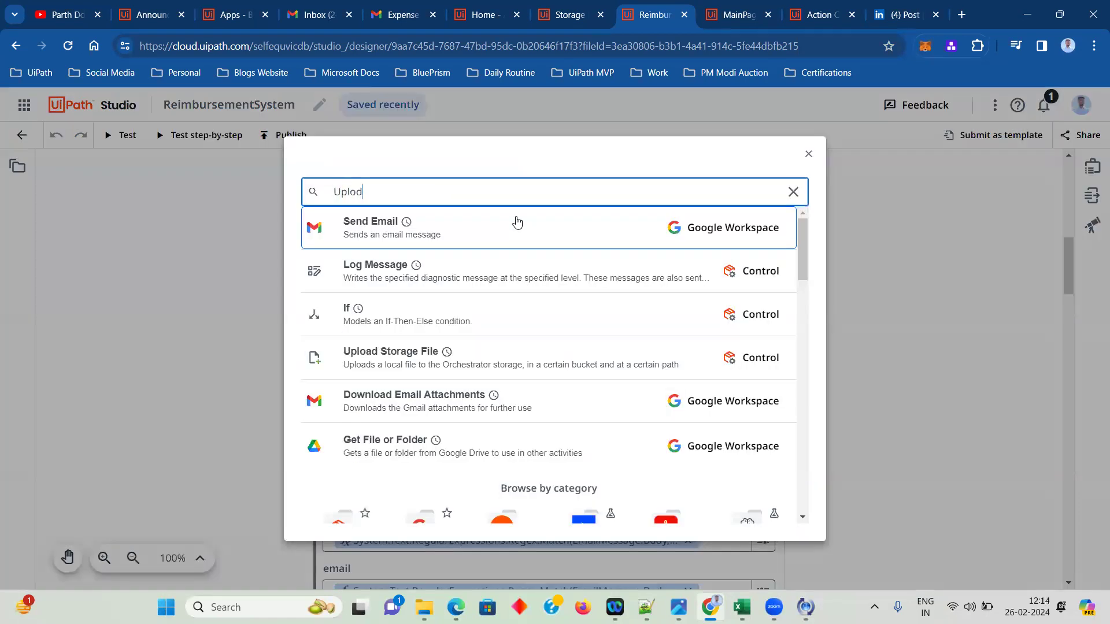
pyautogui.press('BackSpace')
pyautogui.press('BackSpace')
pyautogui.write('ad yo s')
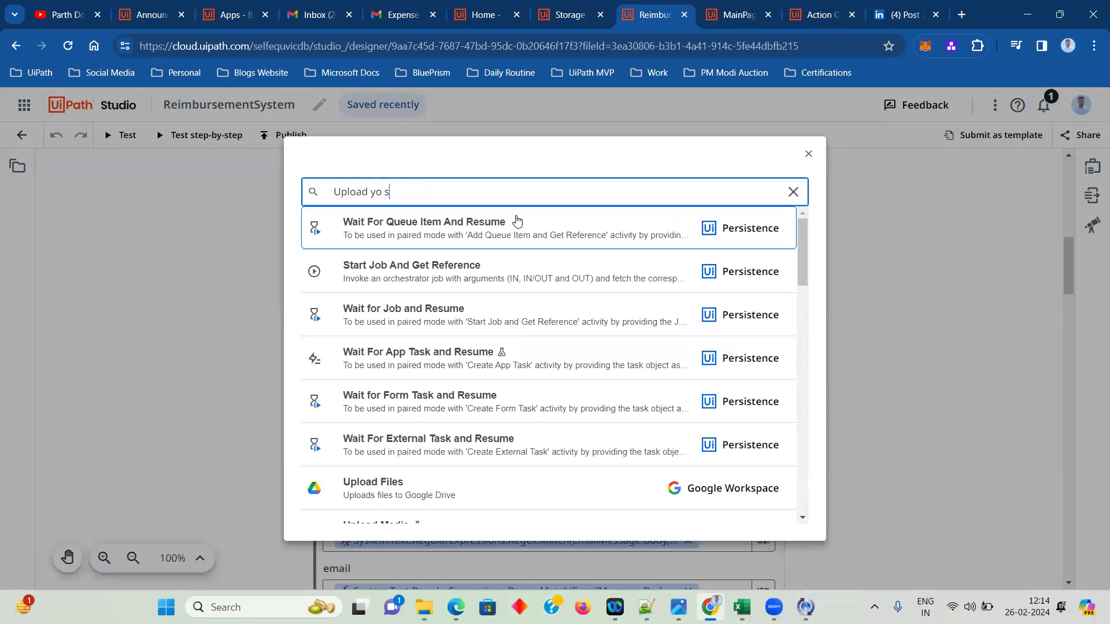
pyautogui.press('BackSpace')
pyautogui.press('BackSpace')
pyautogui.press('BackSpace')
pyautogui.press('BackSpace')
pyautogui.write('to')
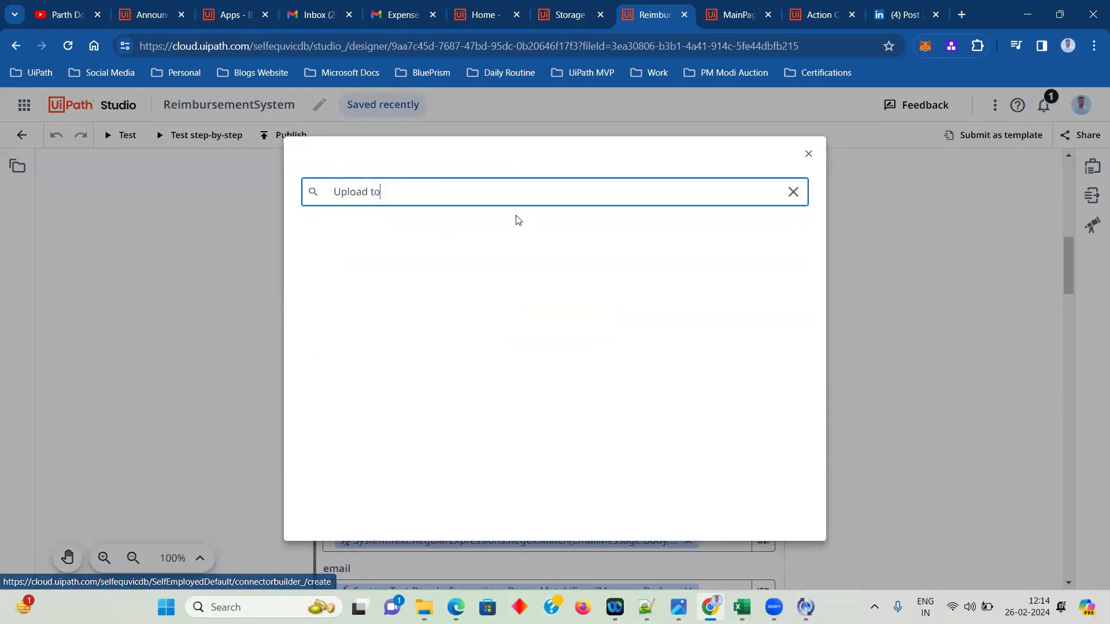
pyautogui.write(' storafg')
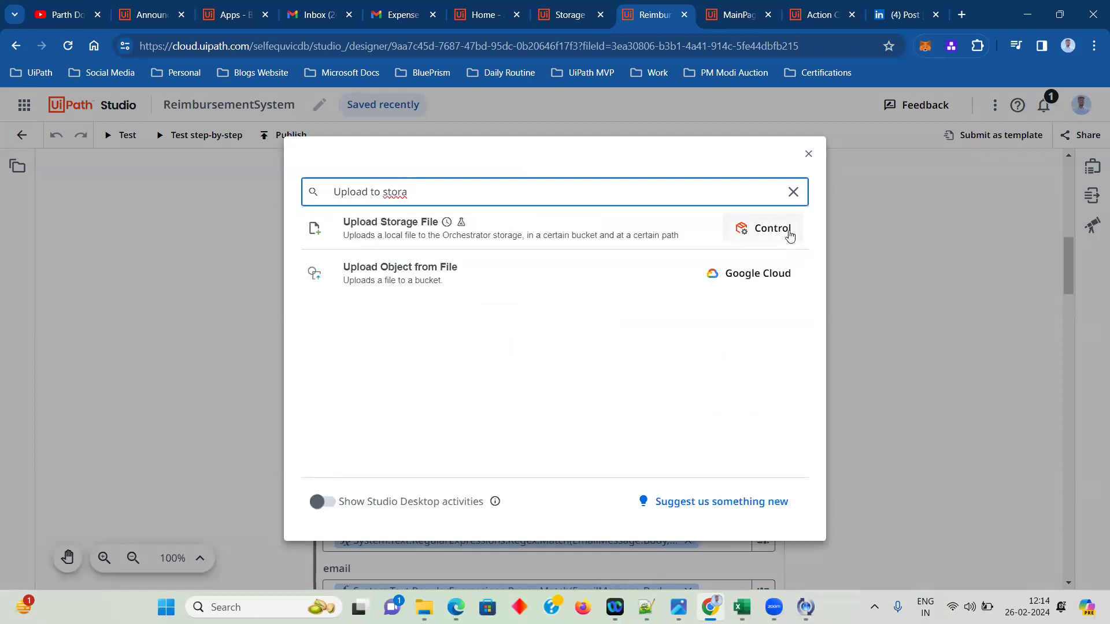
pyautogui.click(808, 155)
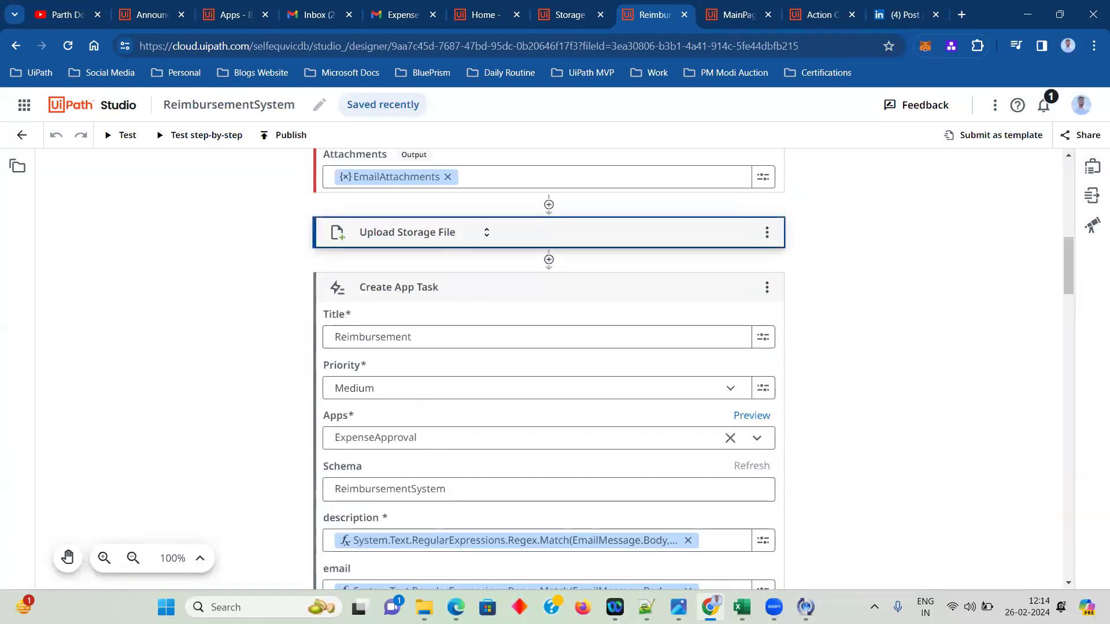
# - Expand the Upload Storage File activity and view its bucket, file, upload path and additional options
pyautogui.click(486, 232)
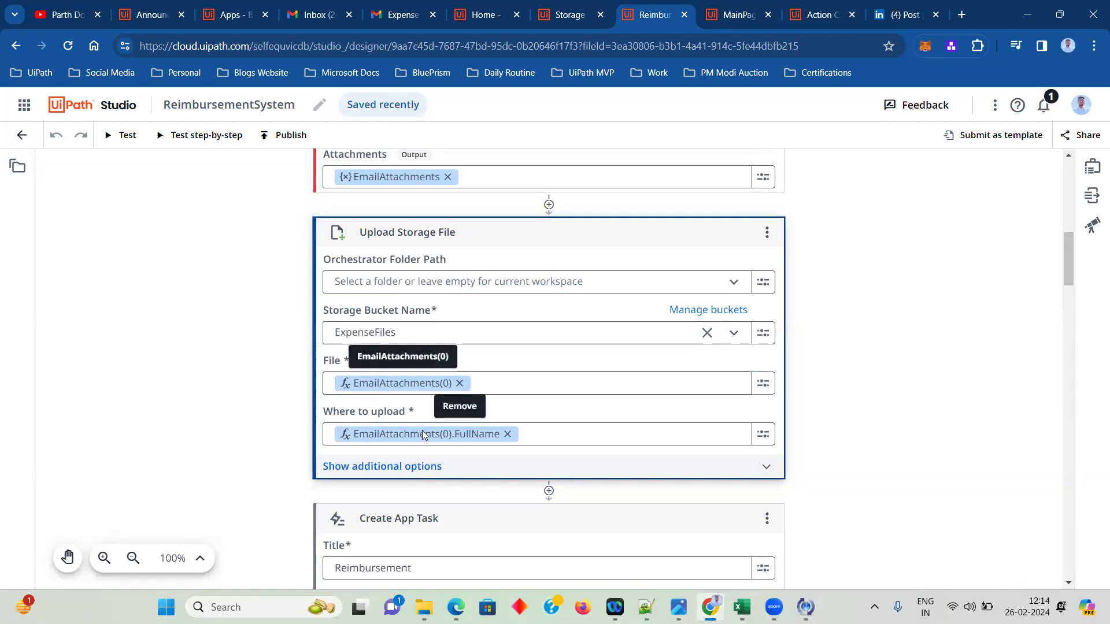
pyautogui.click(427, 470)
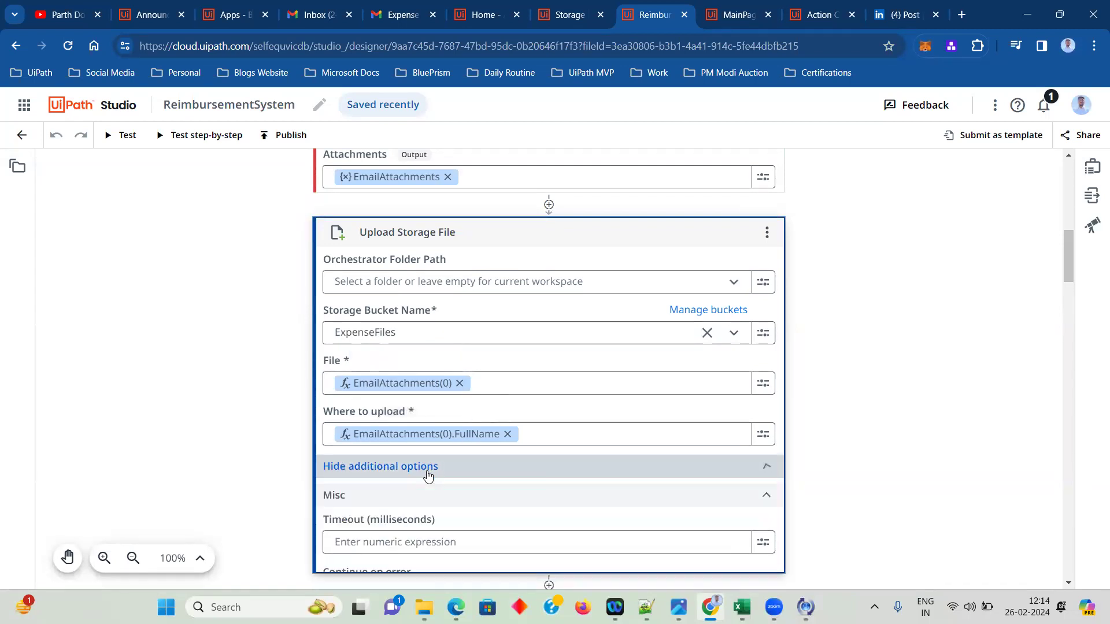
pyautogui.click(466, 464)
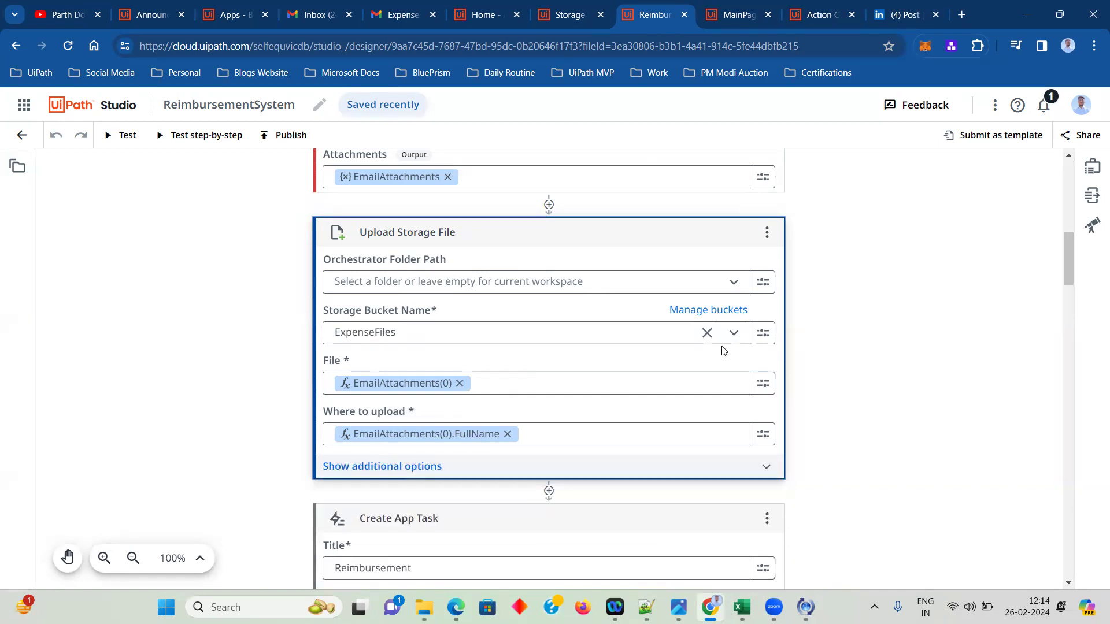
# - Search the activities for "Create App Task" before the existing app task and close the search without adding anything
pyautogui.moveTo(1069, 239); pyautogui.dragTo(1071, 258)
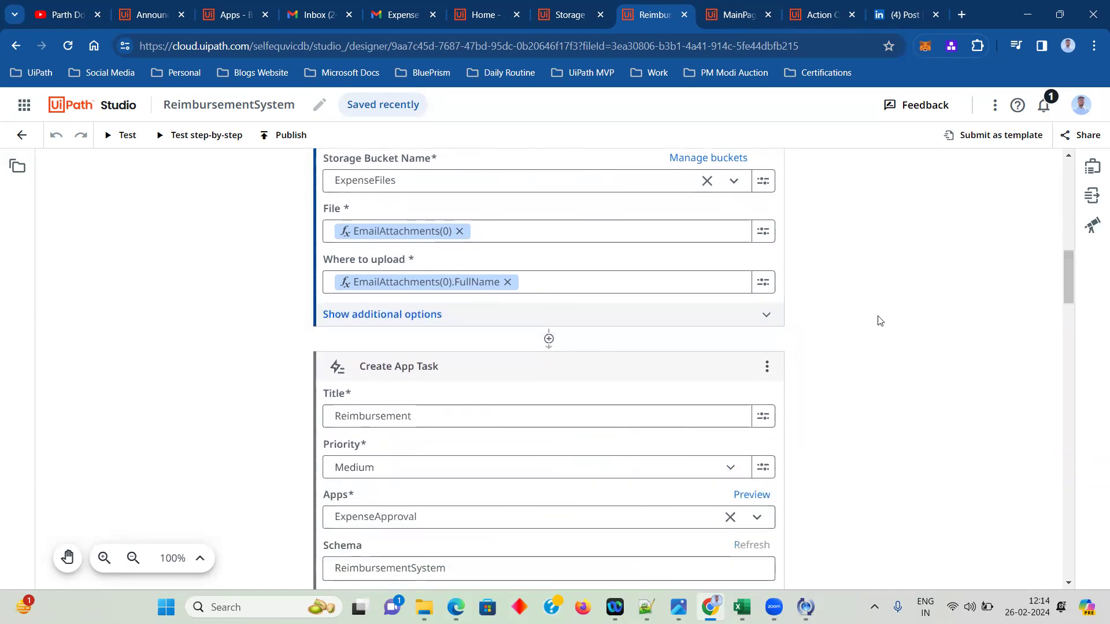
pyautogui.click(627, 346)
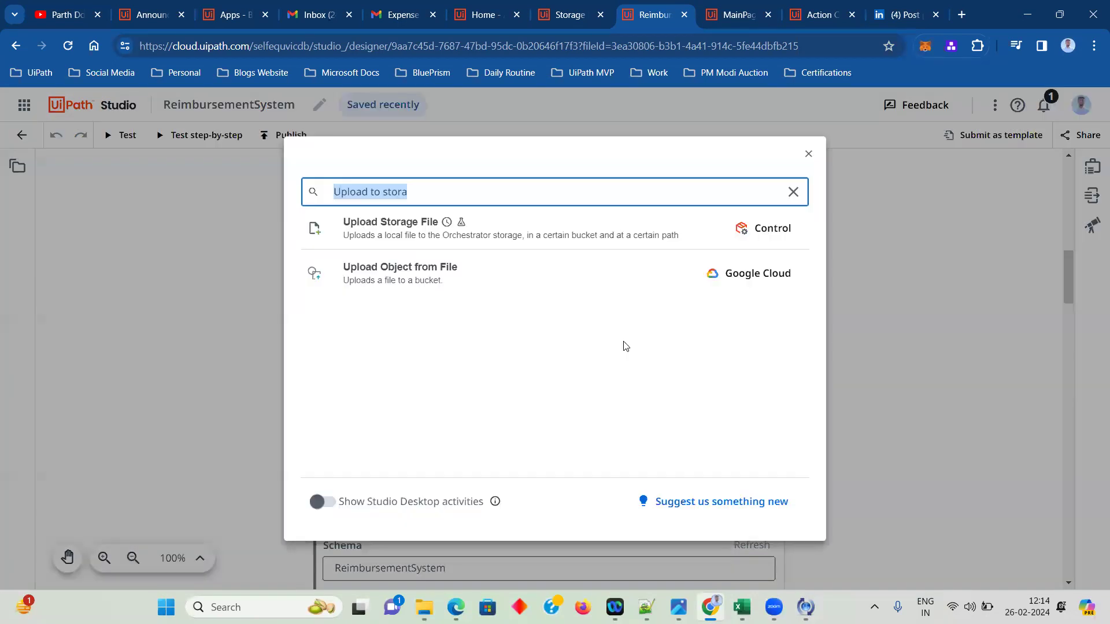
pyautogui.write('Create Ap')
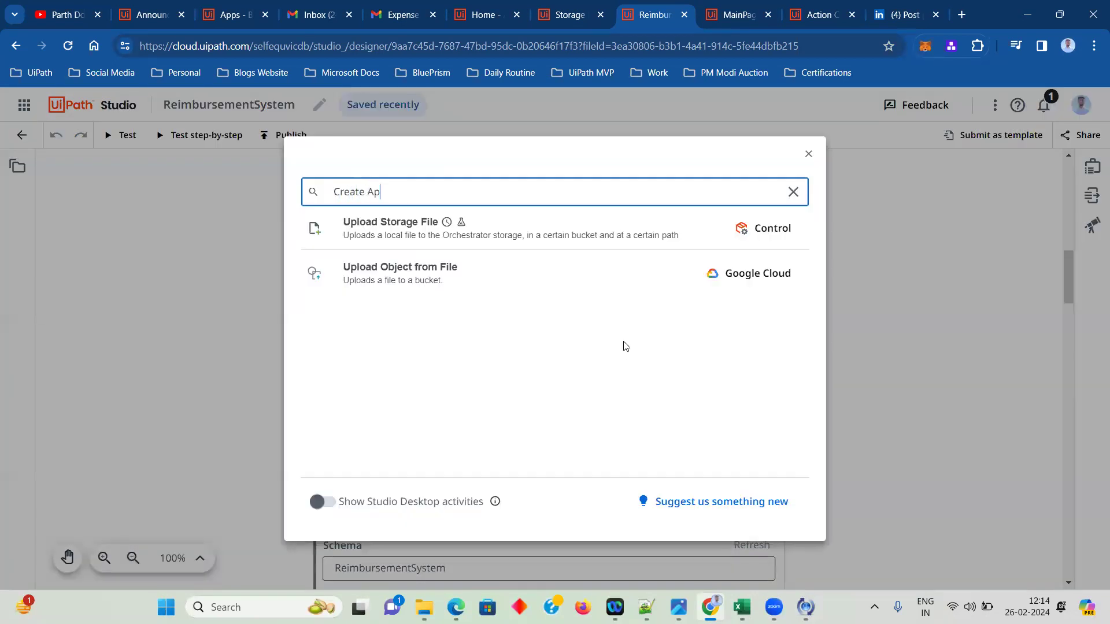
pyautogui.write('p Task')
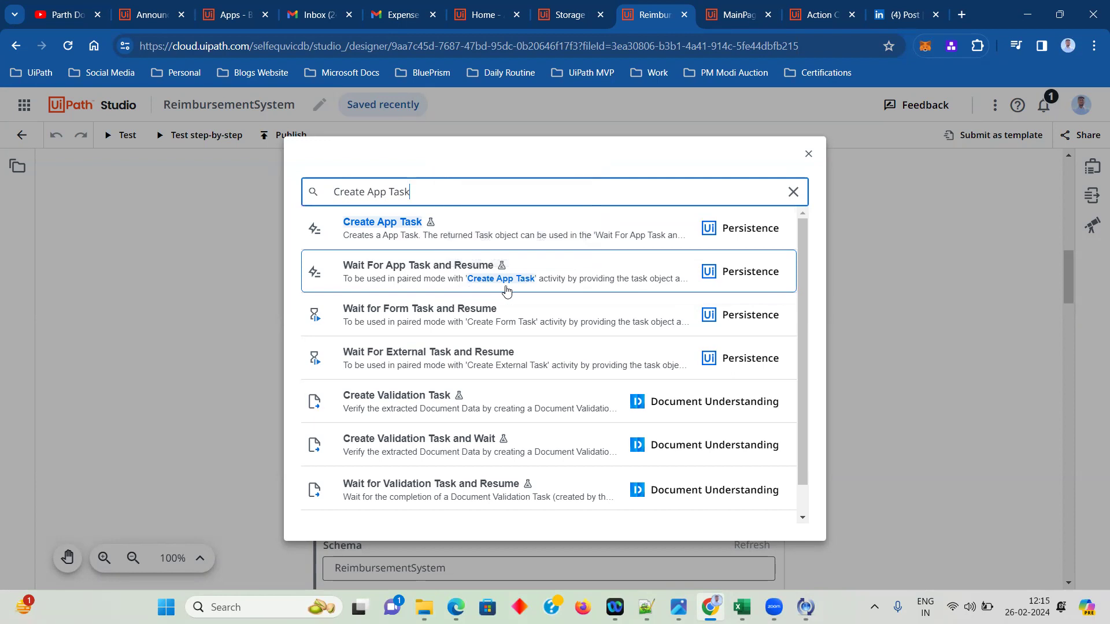
pyautogui.click(808, 154)
# - View the apps available to the Create App Task activity and compare them with the Action Apps in the Actions admin settings
pyautogui.moveTo(1073, 231); pyautogui.dragTo(1090, 305)
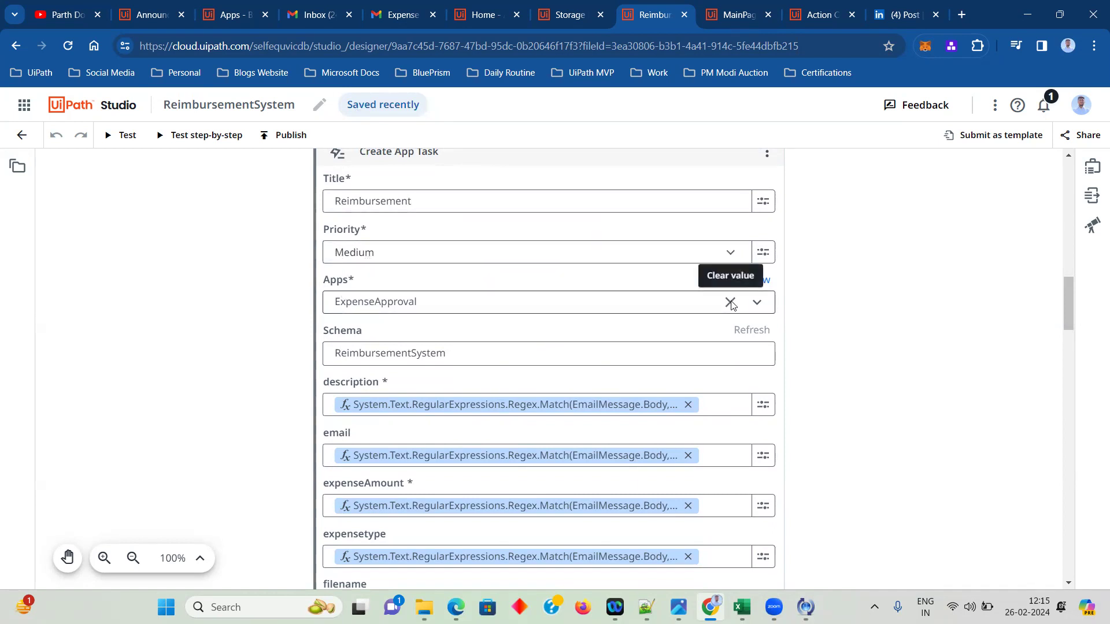
pyautogui.click(760, 305)
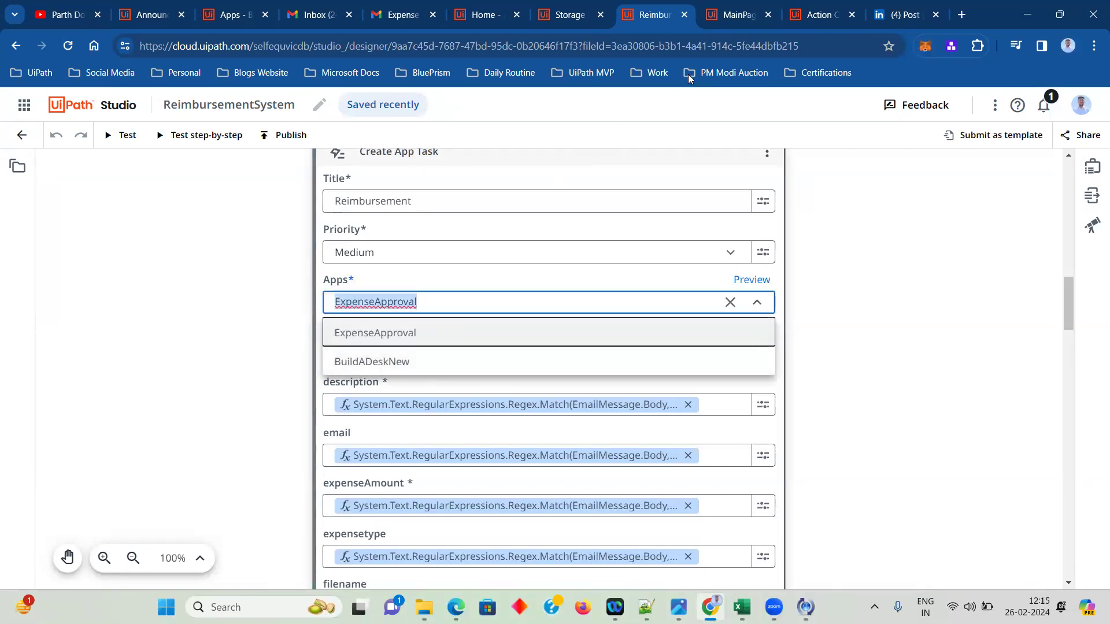
pyautogui.click(813, 17)
pyautogui.click(405, 169)
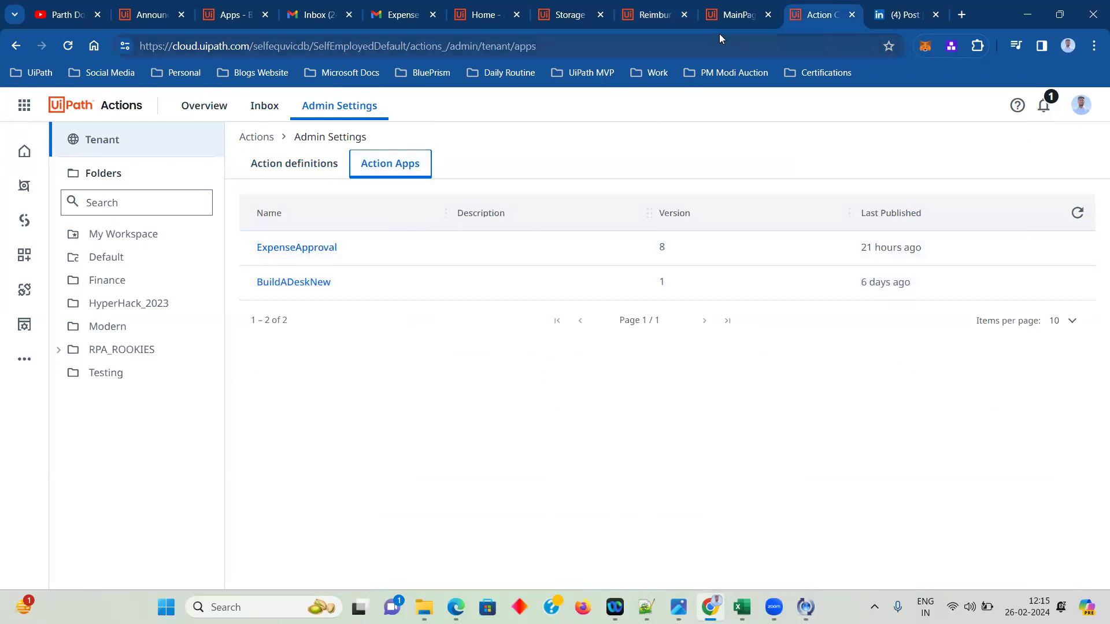
pyautogui.click(717, 18)
pyautogui.click(654, 16)
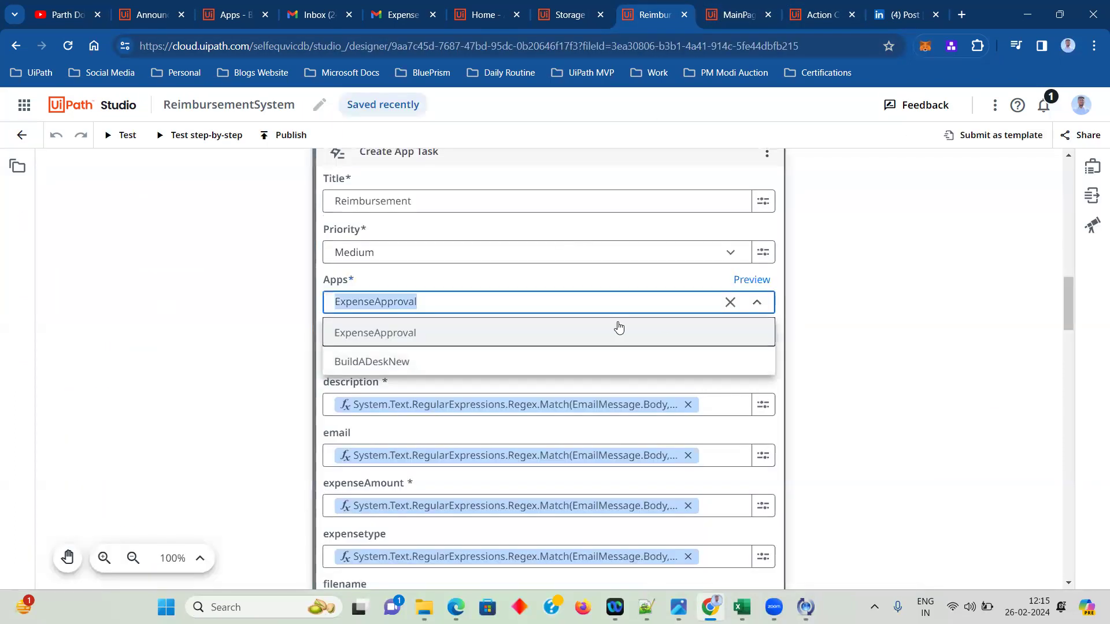
pyautogui.click(297, 342)
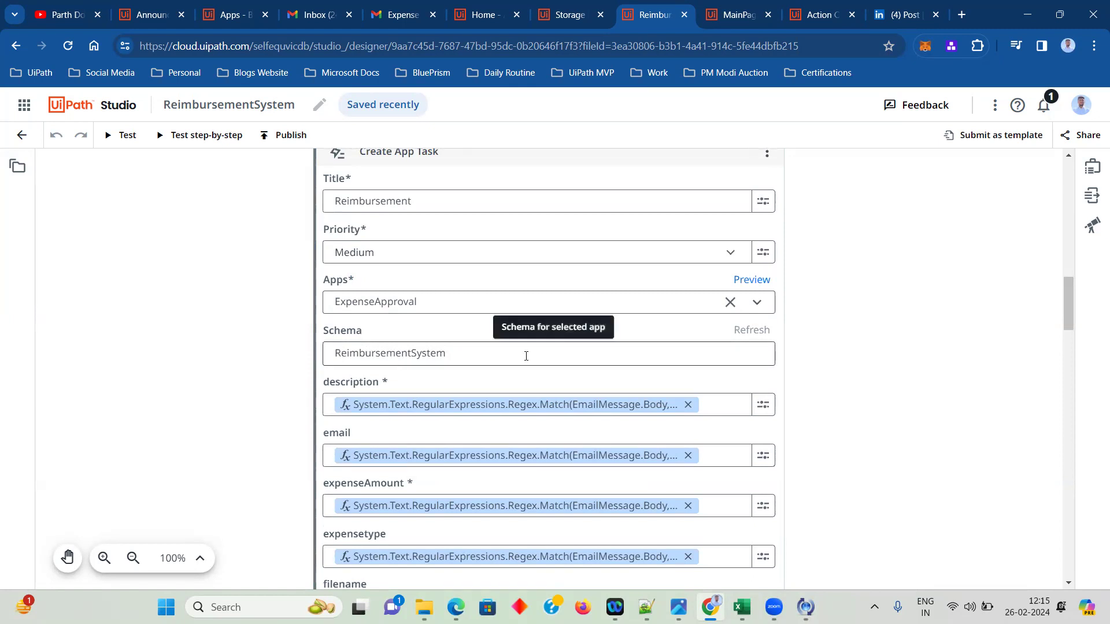
# - View the field mappings of the Create App Task activity and compare them with the table in the Expense Claim email
pyautogui.moveTo(1069, 291); pyautogui.dragTo(1079, 322)
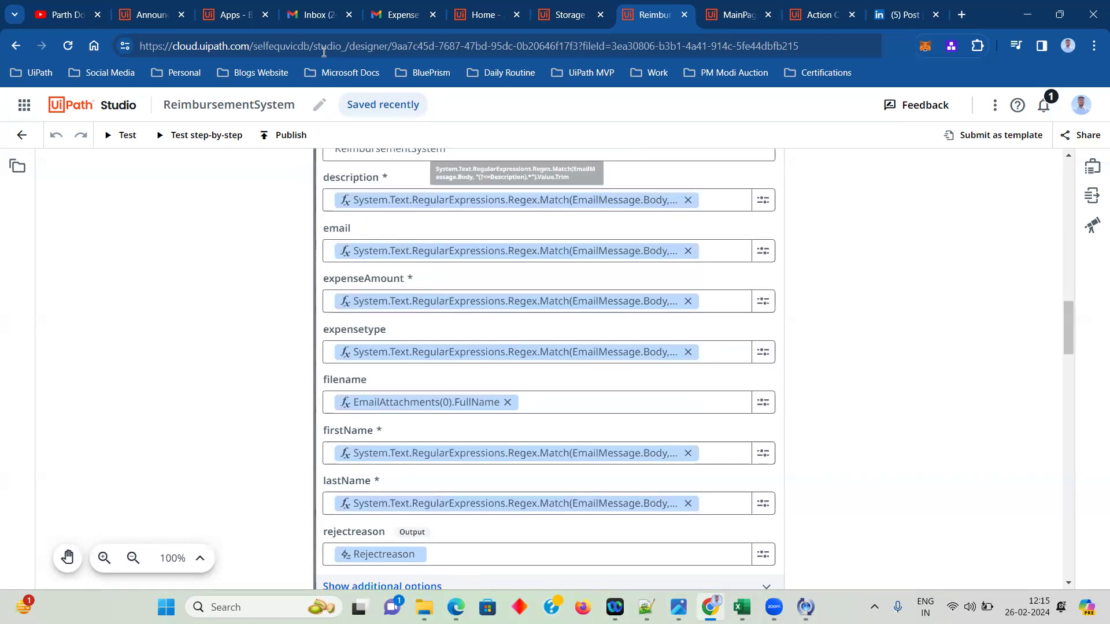
pyautogui.click(399, 14)
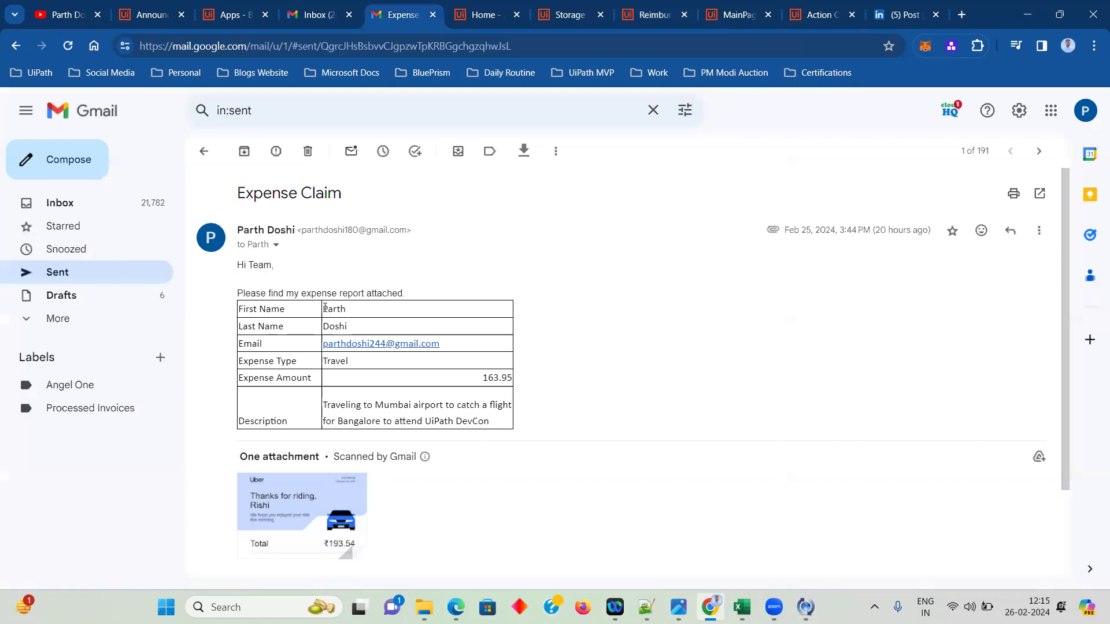
pyautogui.moveTo(328, 309); pyautogui.dragTo(519, 406)
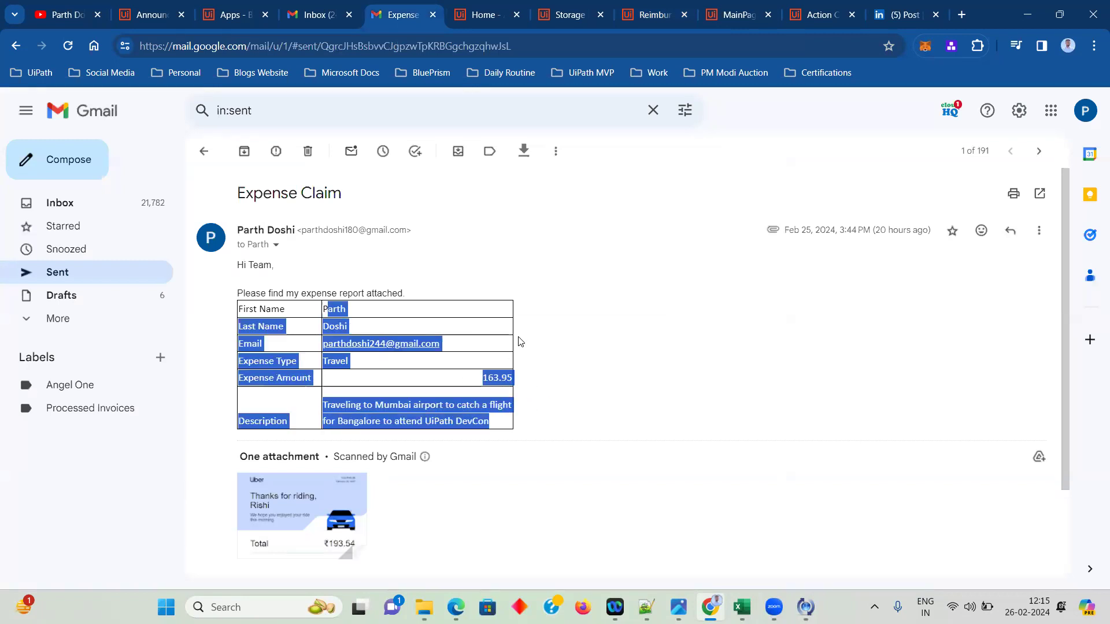
pyautogui.click(537, 325)
pyautogui.click(654, 15)
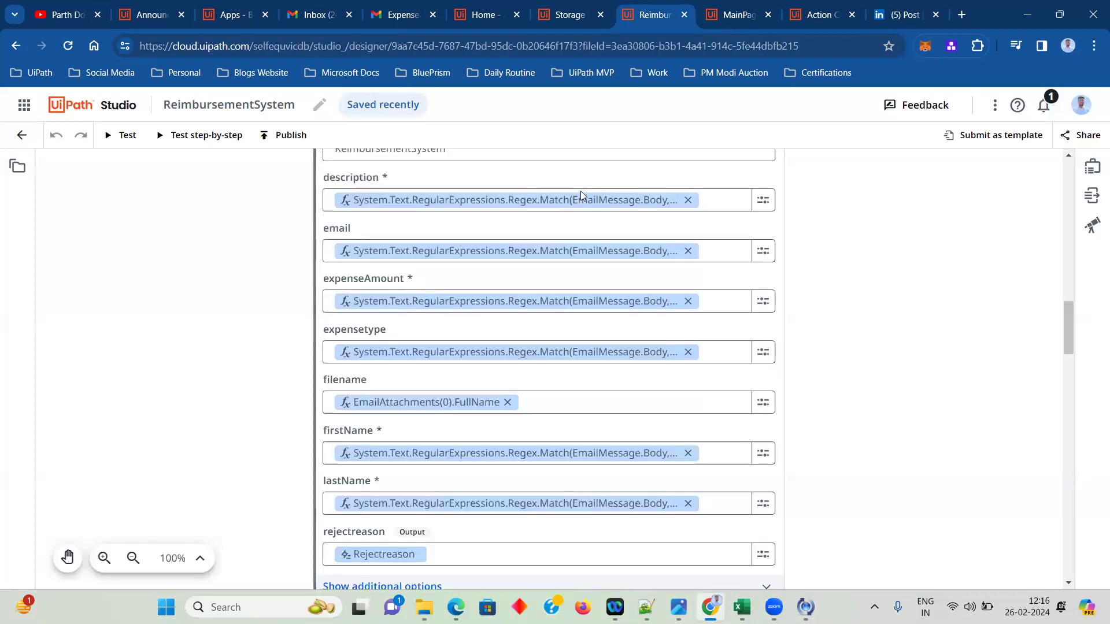
# - Open the description field's expression in the expression editor, copy the whole expression and clear it
pyautogui.click(764, 200)
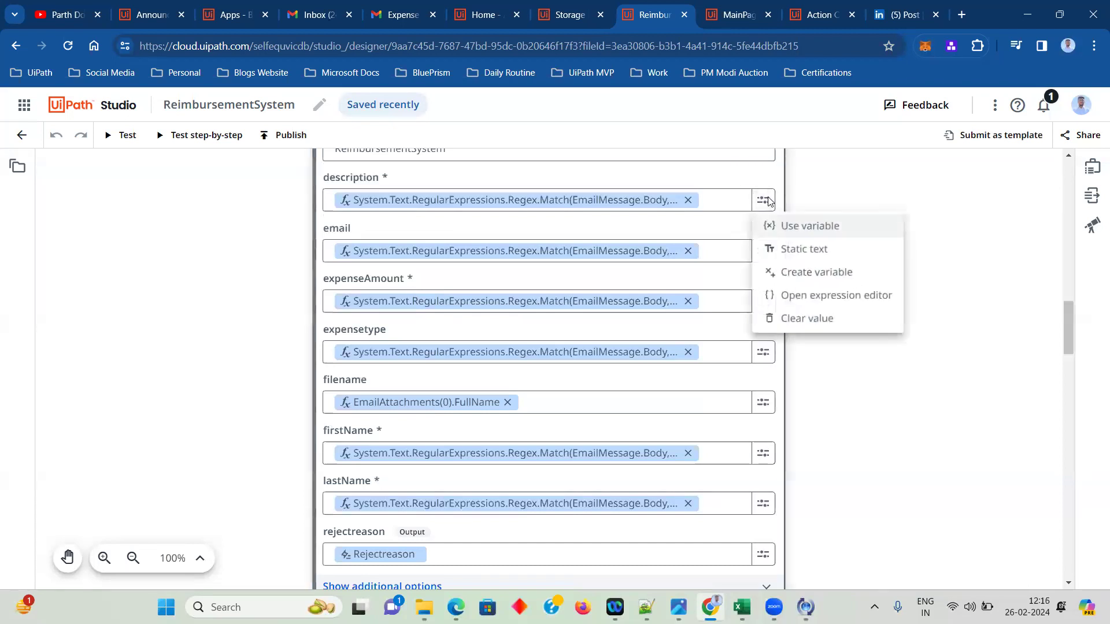
pyautogui.click(800, 302)
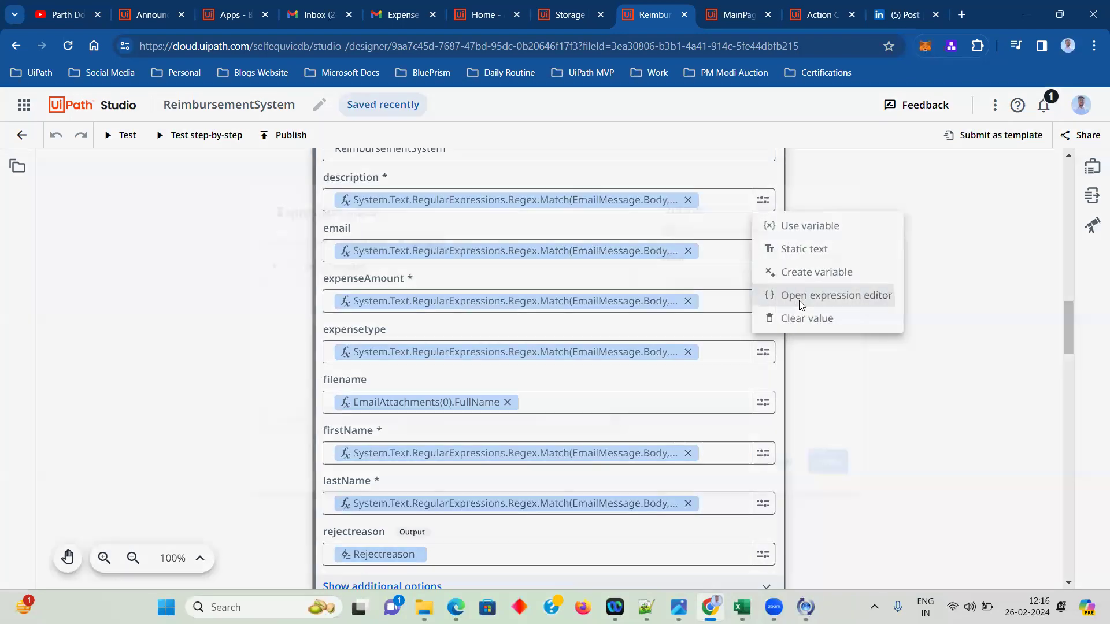
pyautogui.click(412, 328)
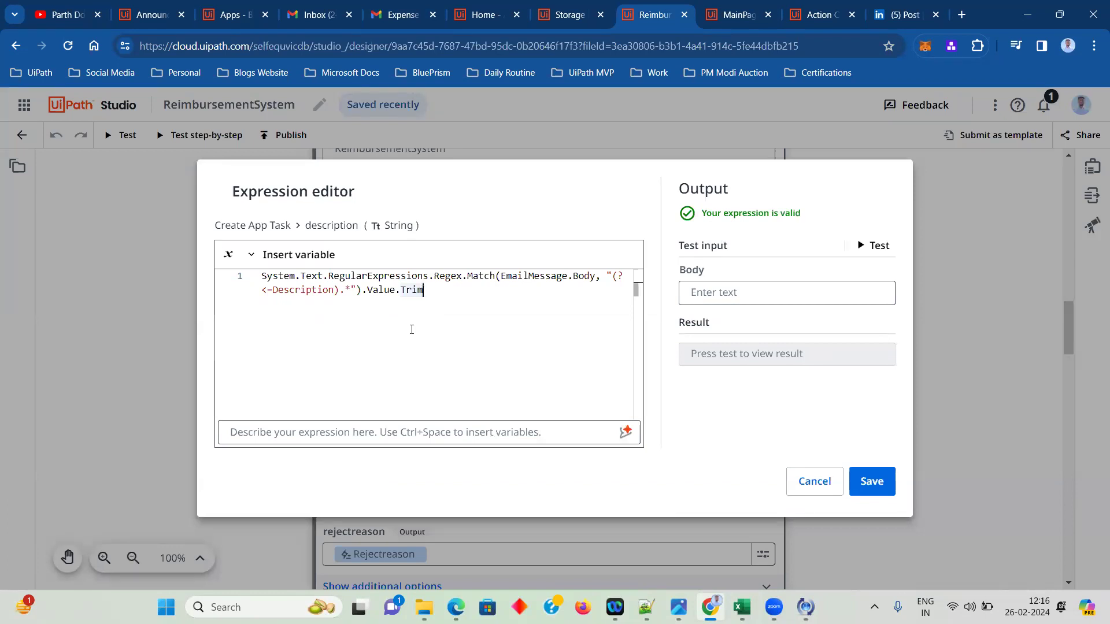
pyautogui.hotkey('ctrl', 'a')
pyautogui.hotkey('ctrl', 'c')
pyautogui.press('BackSpace')
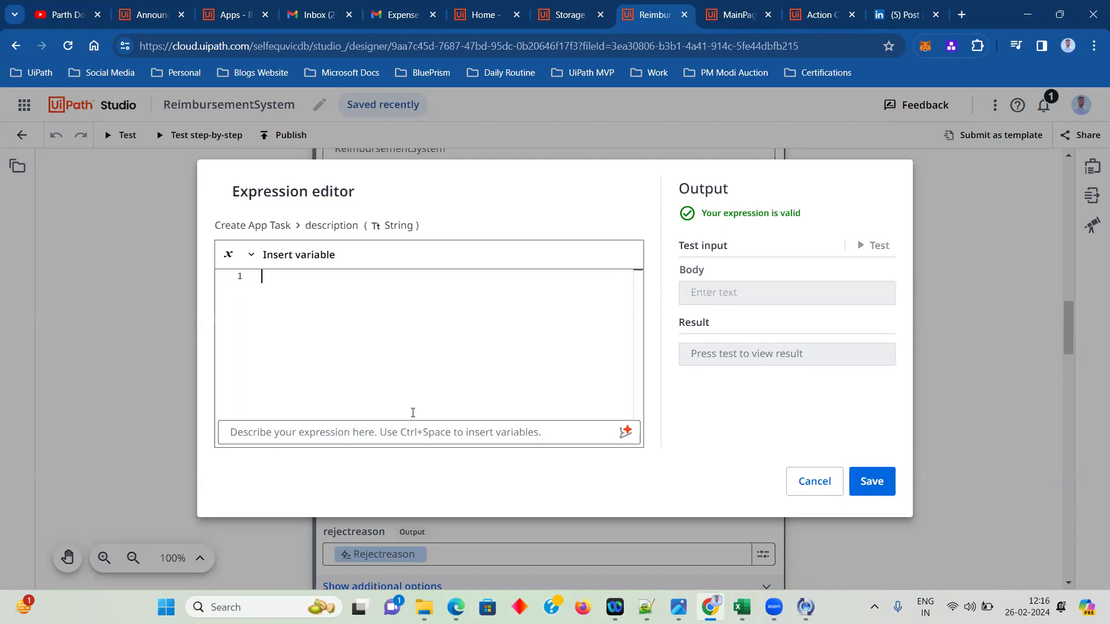
# - Generate an expression from the prompt "I want to extract the data after Name in my input string using regex"
pyautogui.click(412, 428)
pyautogui.hotkey('ctrl', 'space')
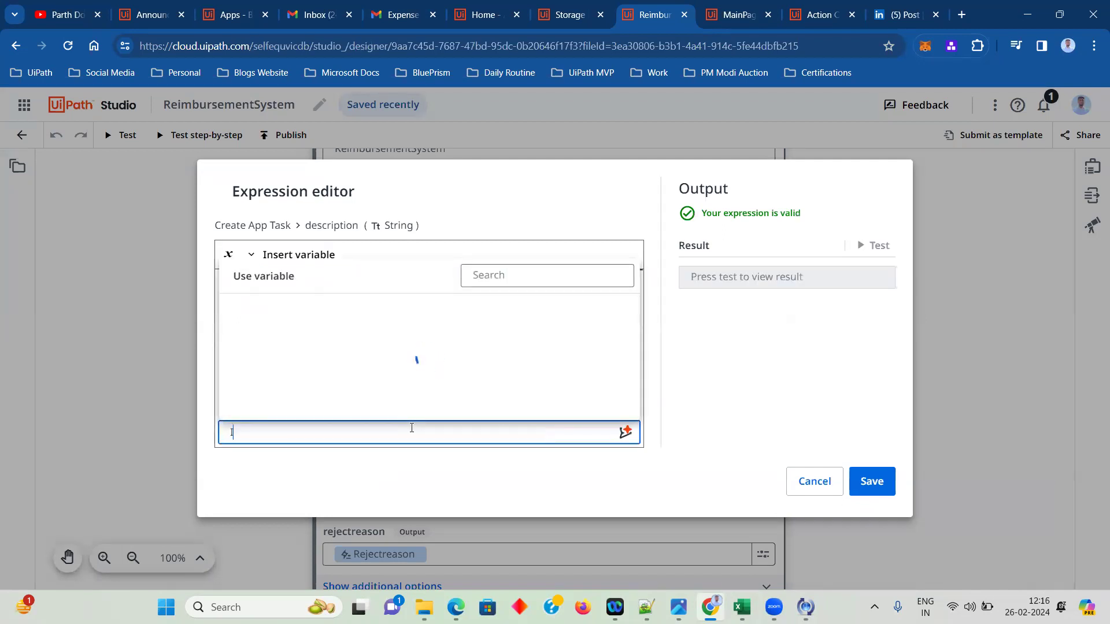
pyautogui.write('I wa')
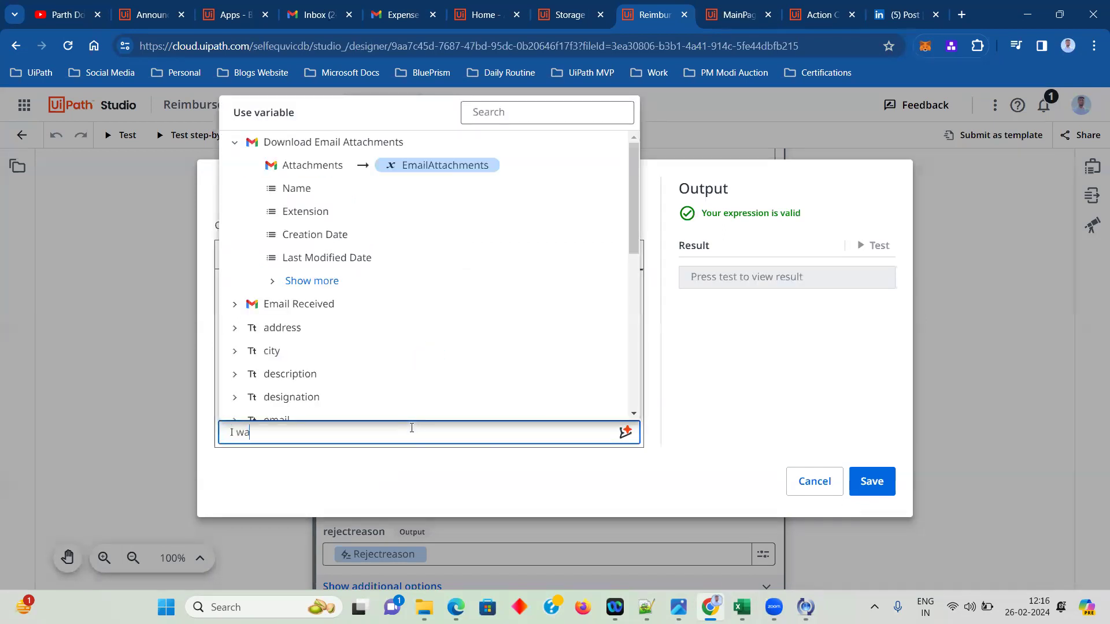
pyautogui.write('nt to extract the daa')
pyautogui.press('BackSpace')
pyautogui.write('ta after Name')
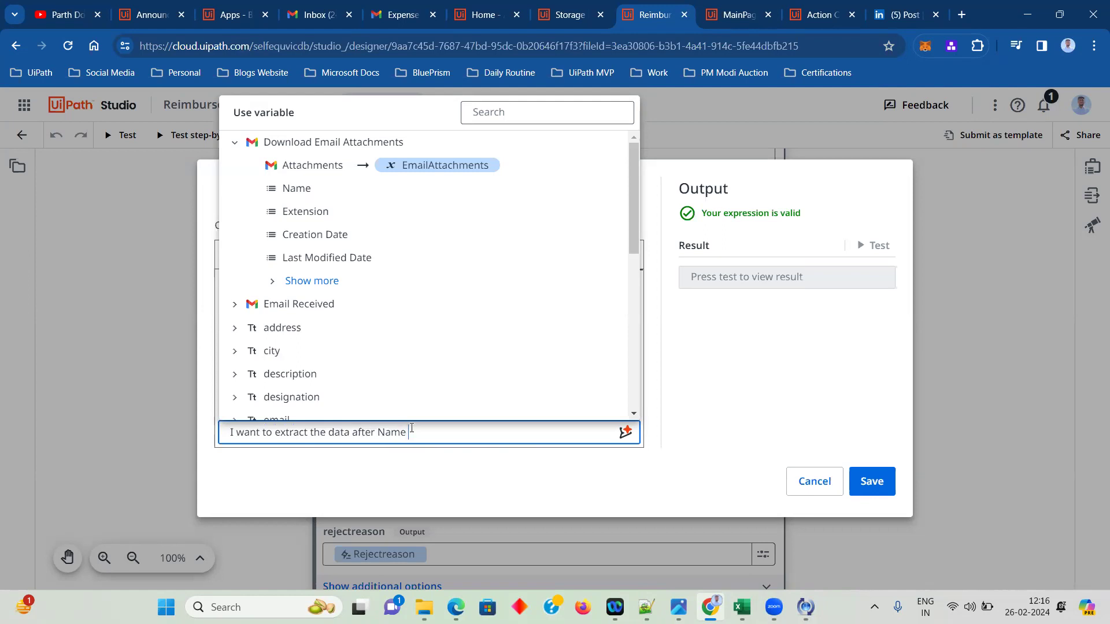
pyautogui.write(' in my inout string')
pyautogui.press('BackSpace')
pyautogui.press('BackSpace')
pyautogui.press('BackSpace')
pyautogui.press('BackSpace')
pyautogui.press('BackSpace')
pyautogui.press('BackSpace')
pyautogui.press('BackSpace')
pyautogui.press('BackSpace')
pyautogui.press('BackSpace')
pyautogui.press('BackSpace')
pyautogui.write('put string usin r')
pyautogui.press('BackSpace')
pyautogui.write('g')
pyautogui.press('BackSpace')
pyautogui.press('BackSpace')
pyautogui.write('g')
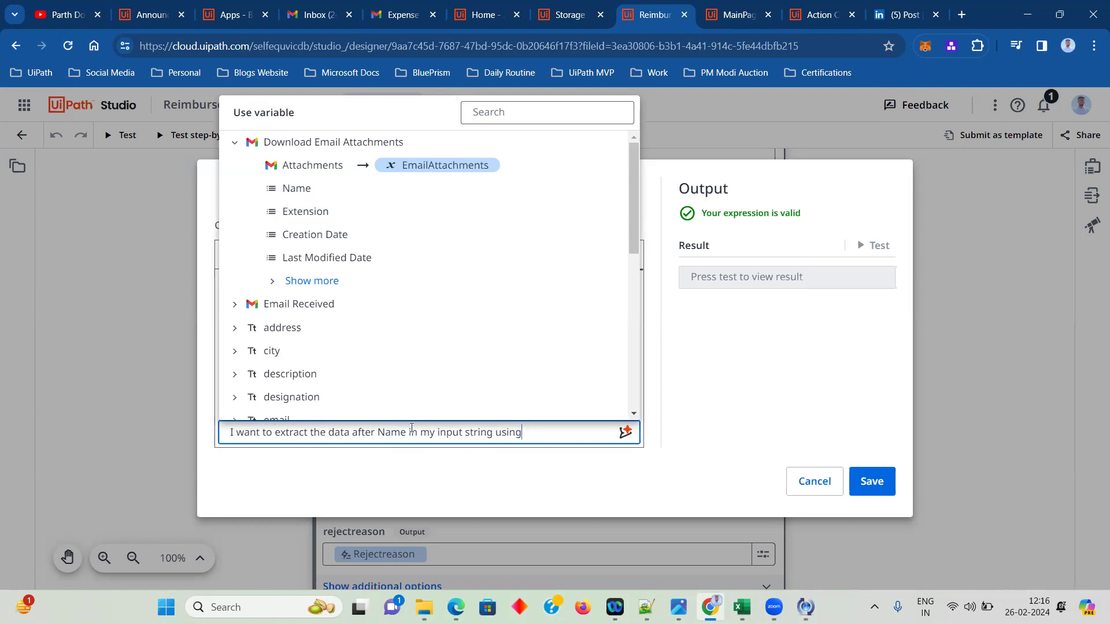
pyautogui.write(' regex')
pyautogui.click(625, 433)
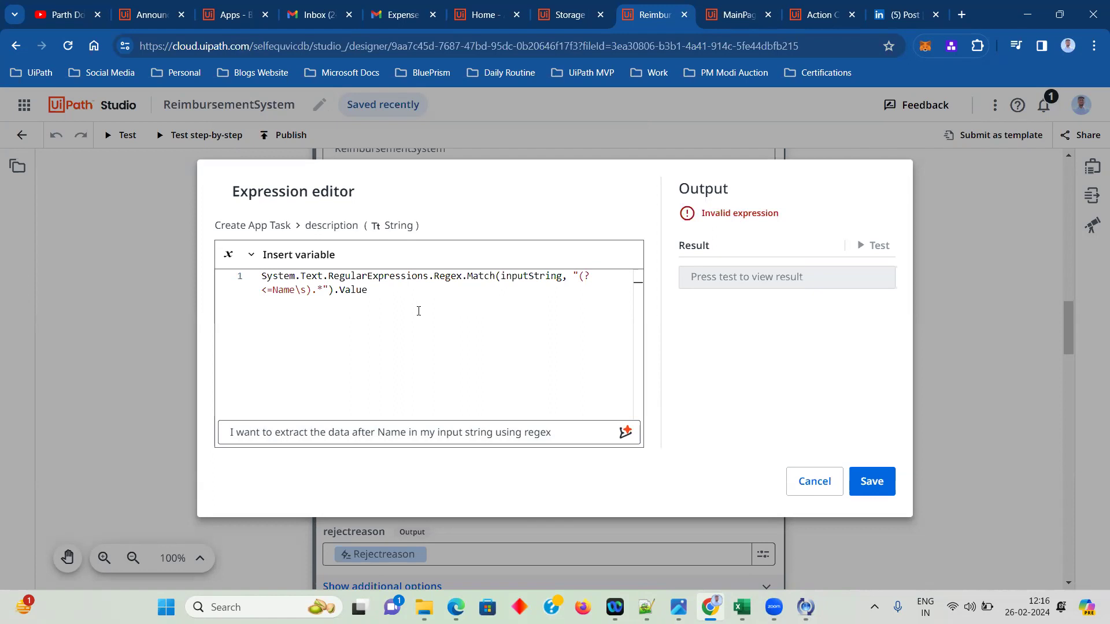
# - Enclose inputString in double quotes in the generated regex expression
pyautogui.doubleClick(517, 280)
pyautogui.write('"')
pyautogui.click(541, 312)
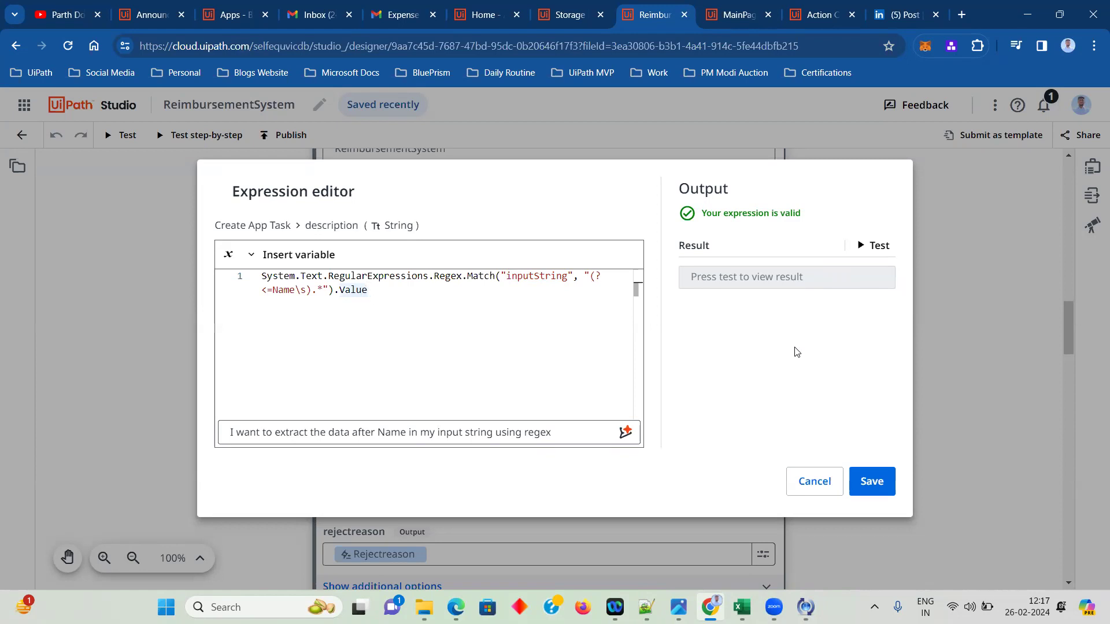
# - Replace the generated expression with the copied System.Text.RegularExpressions.Regex.Match(EmailMessage.Body, "(?<=Description).*").Value.Trim and save it
pyautogui.hotkey('ctrl', 'a')
pyautogui.hotkey('ctrl', 'v')
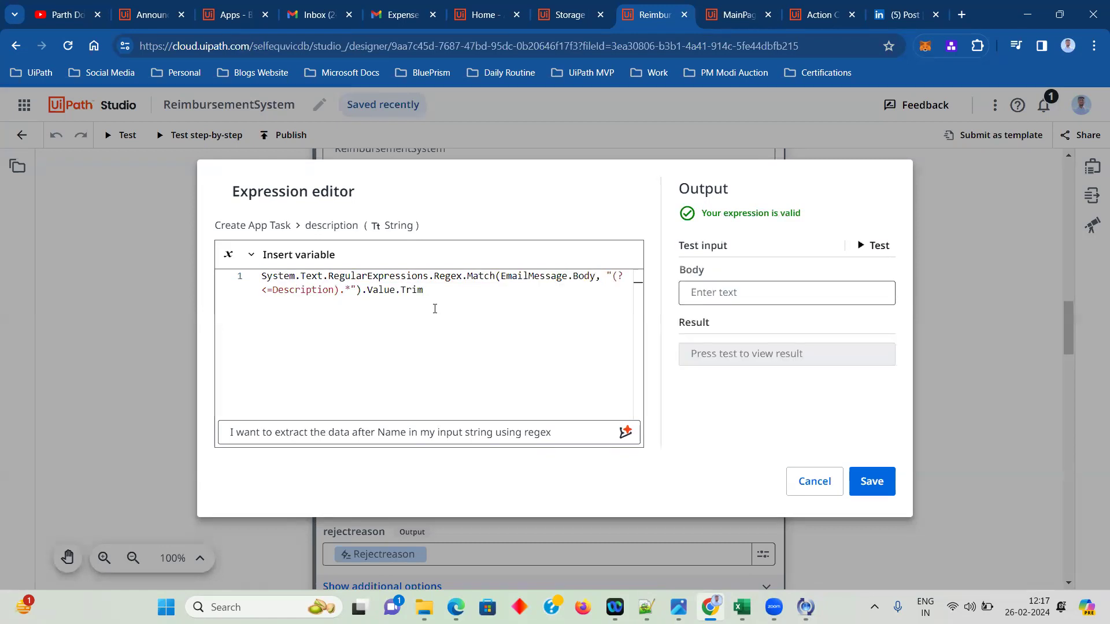
pyautogui.click(871, 481)
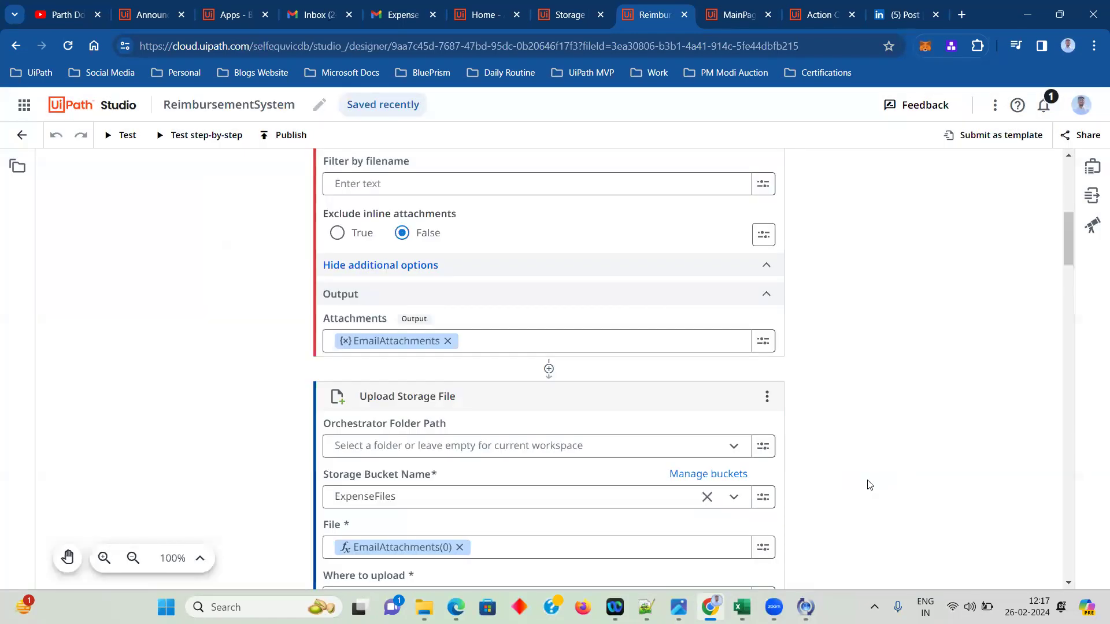
# - Review the Create App Task field mappings, then collapse and re-expand the Wait For App Task and Resume activity
pyautogui.scroll(-8, 868, 486)
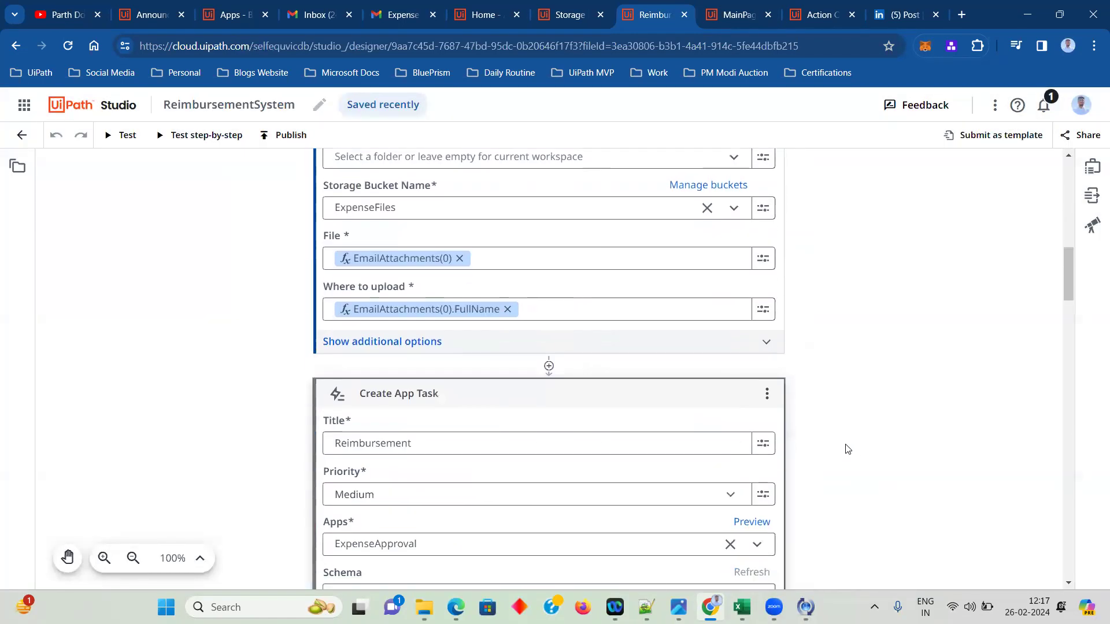
pyautogui.scroll(-3, 605, 359)
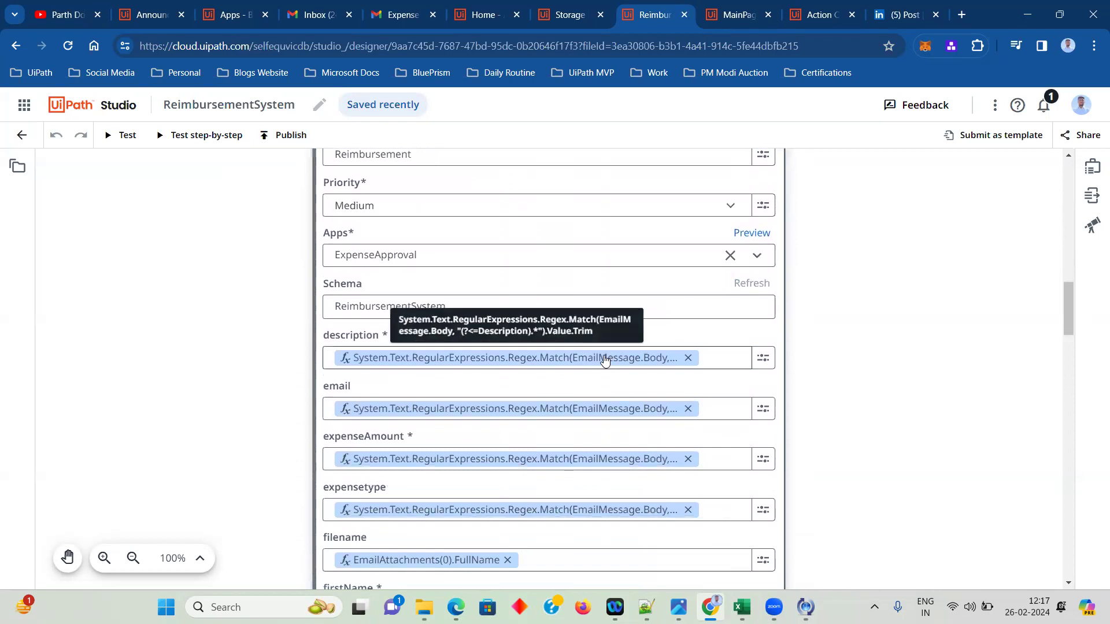
pyautogui.scroll(-3, 602, 404)
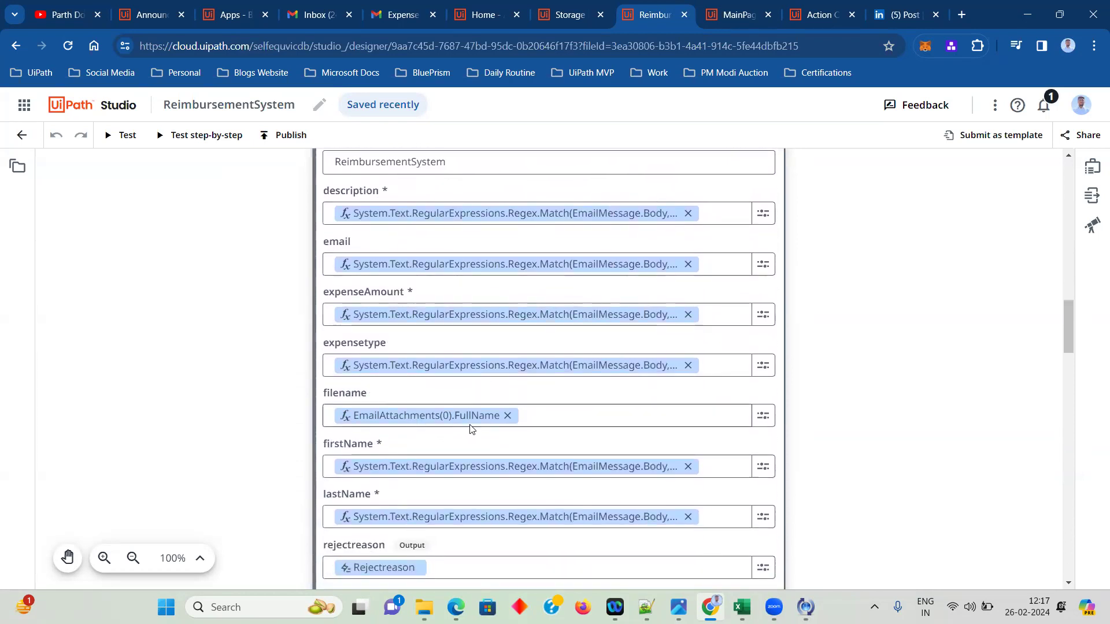
pyautogui.scroll(-3, 471, 429)
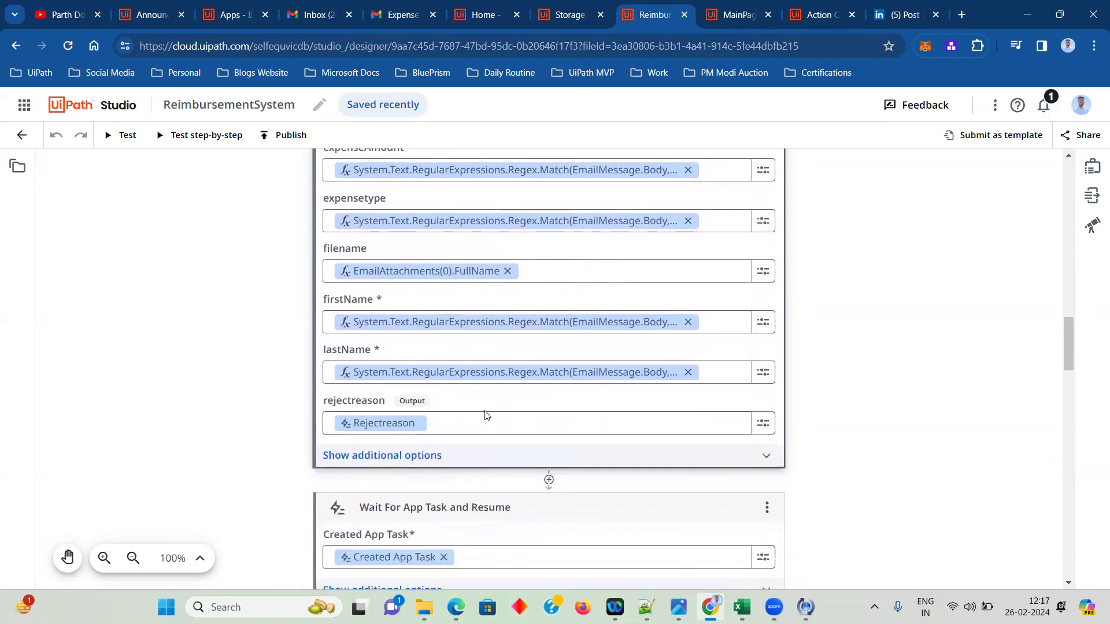
pyautogui.scroll(-3, 472, 381)
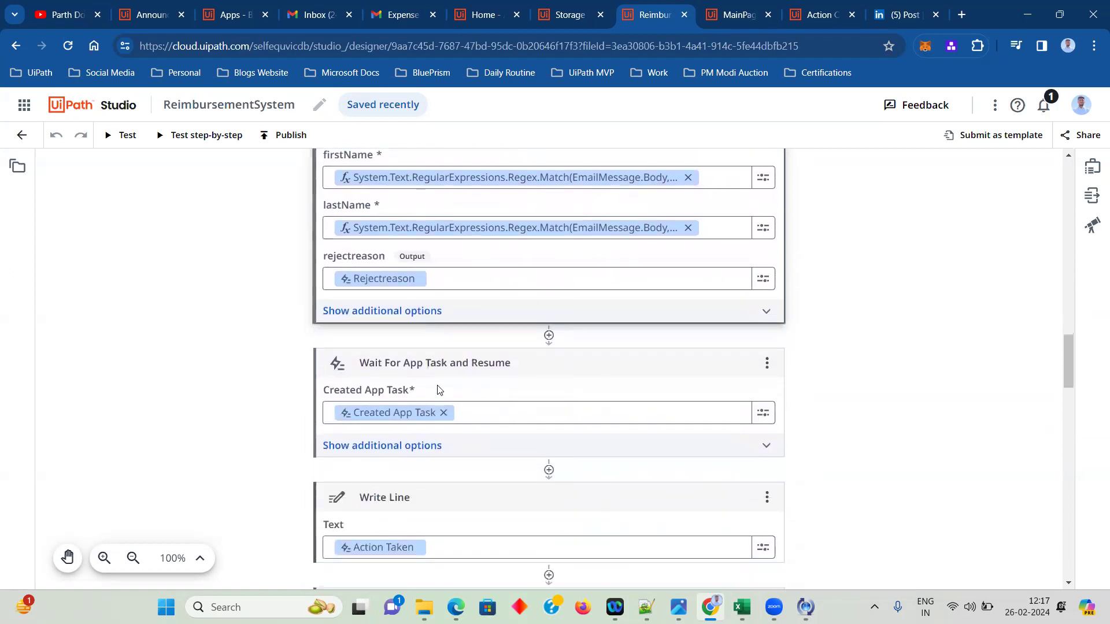
pyautogui.click(654, 362)
pyautogui.scroll(-1, 708, 284)
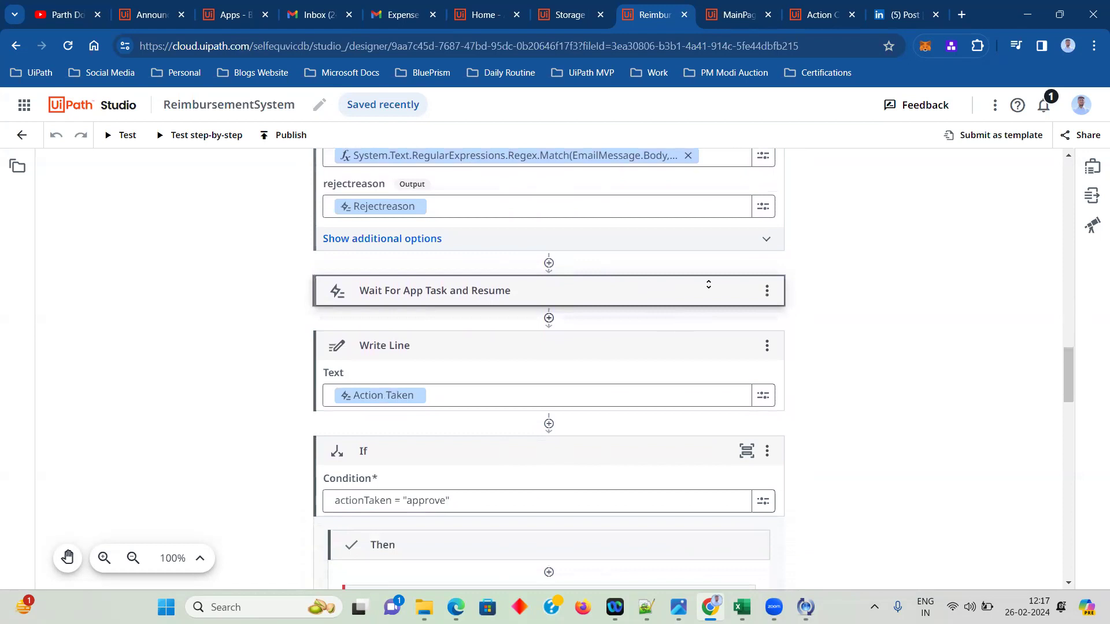
pyautogui.click(708, 285)
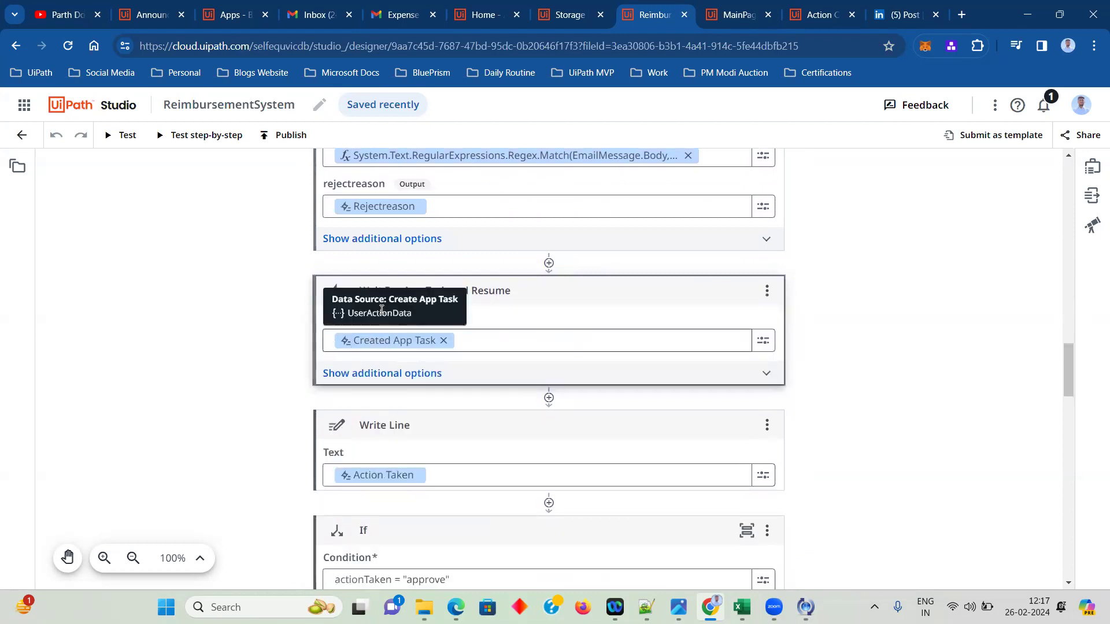
# - Show the additional options and outputs of the Create App Task and the Wait For App Task and Resume activities
pyautogui.click(382, 238)
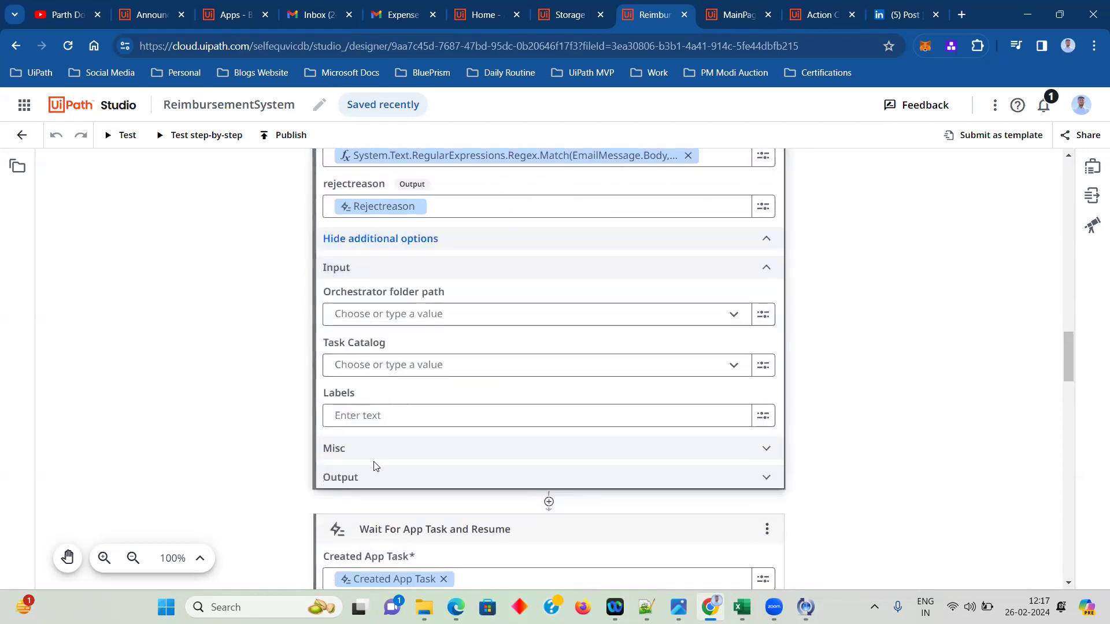
pyautogui.click(374, 469)
pyautogui.scroll(-3, 393, 456)
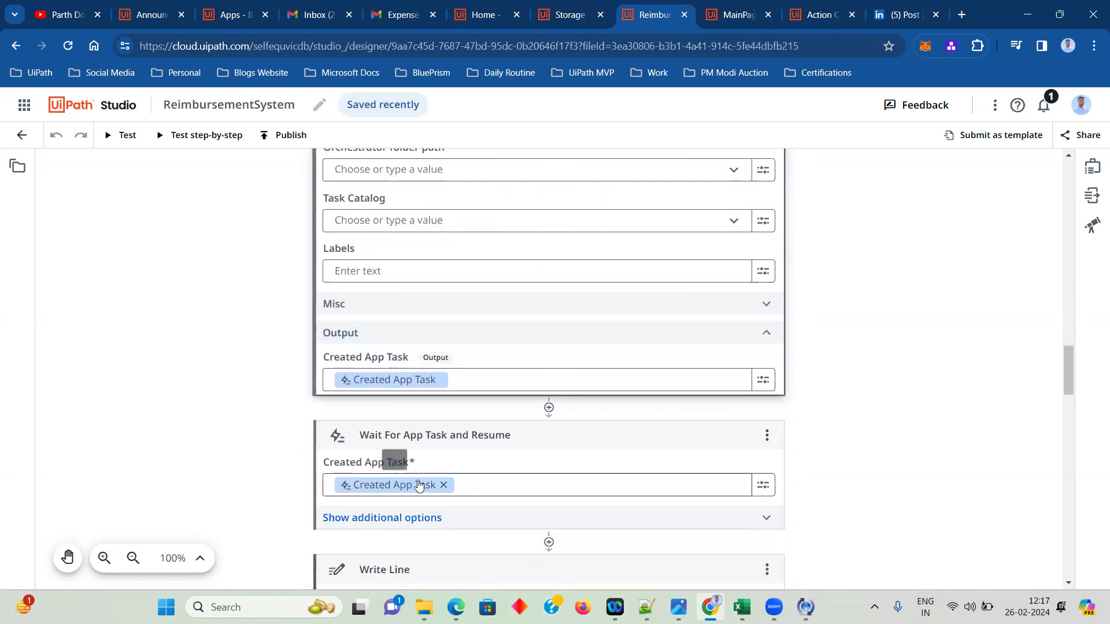
pyautogui.click(383, 518)
pyautogui.scroll(-5, 384, 353)
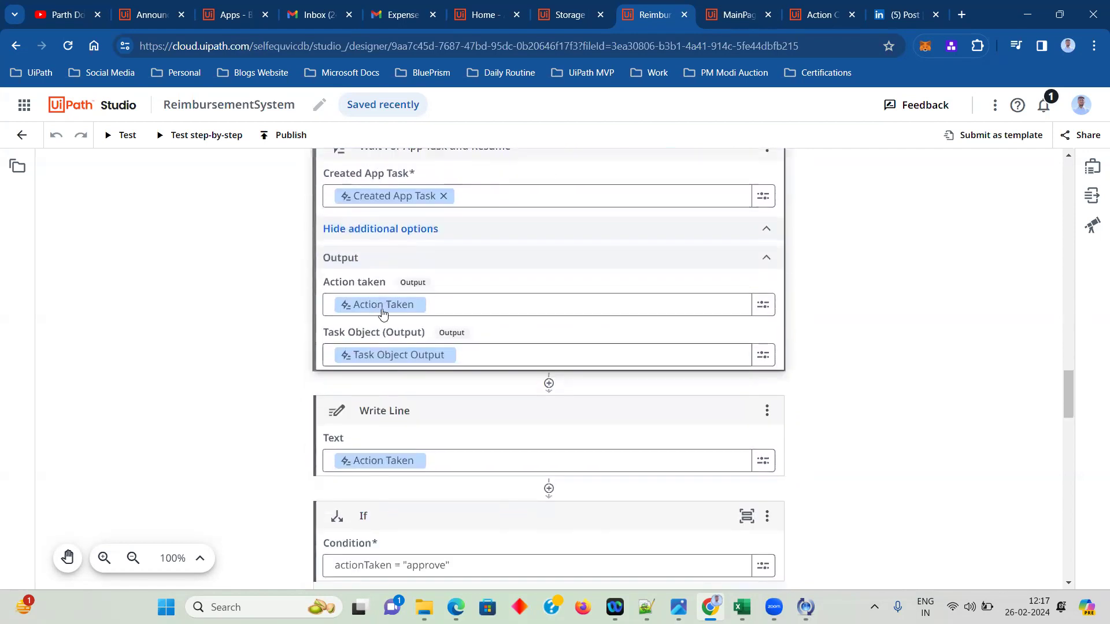
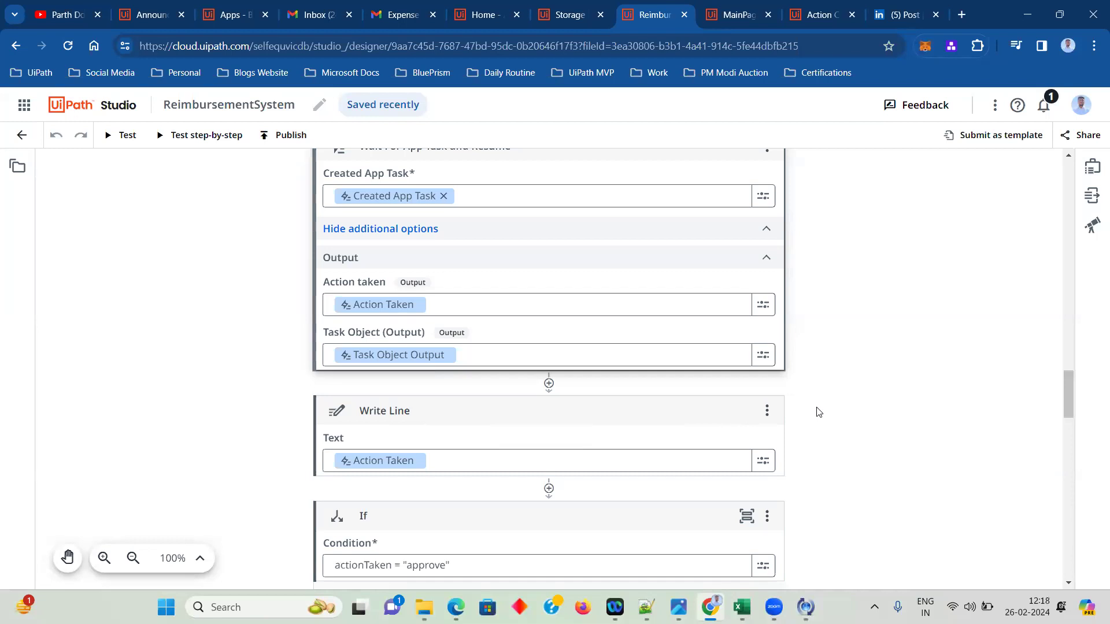
# - Review the If condition and the approval Send Email activity, opening its body in the rich text composer and cancelling without changes
pyautogui.scroll(-1, 478, 275)
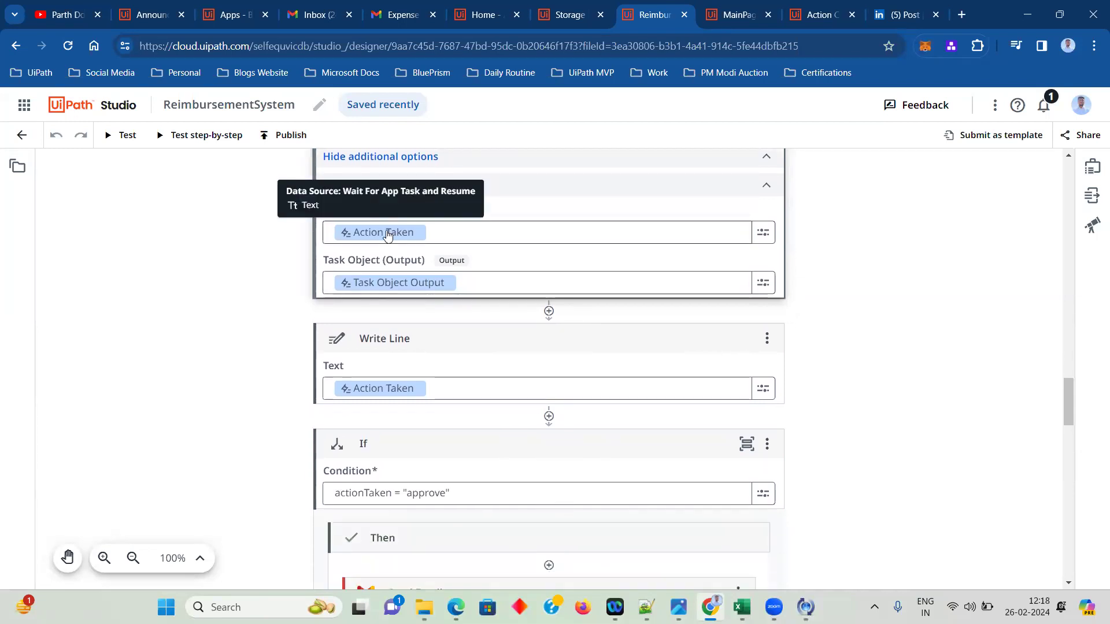
pyautogui.scroll(-3, 937, 330)
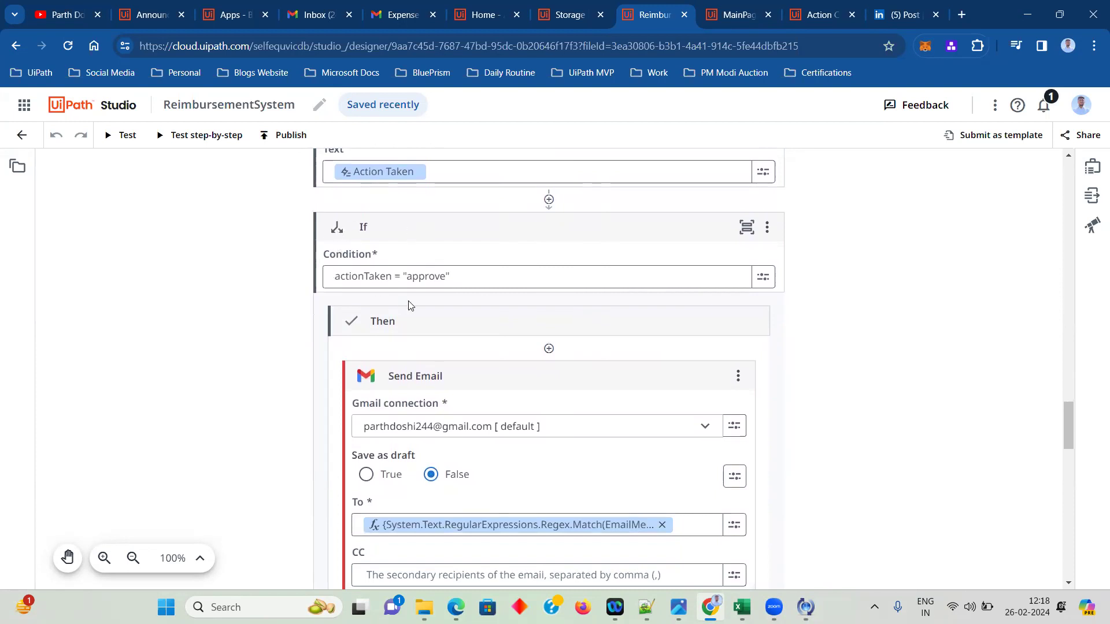
pyautogui.scroll(-3, 613, 424)
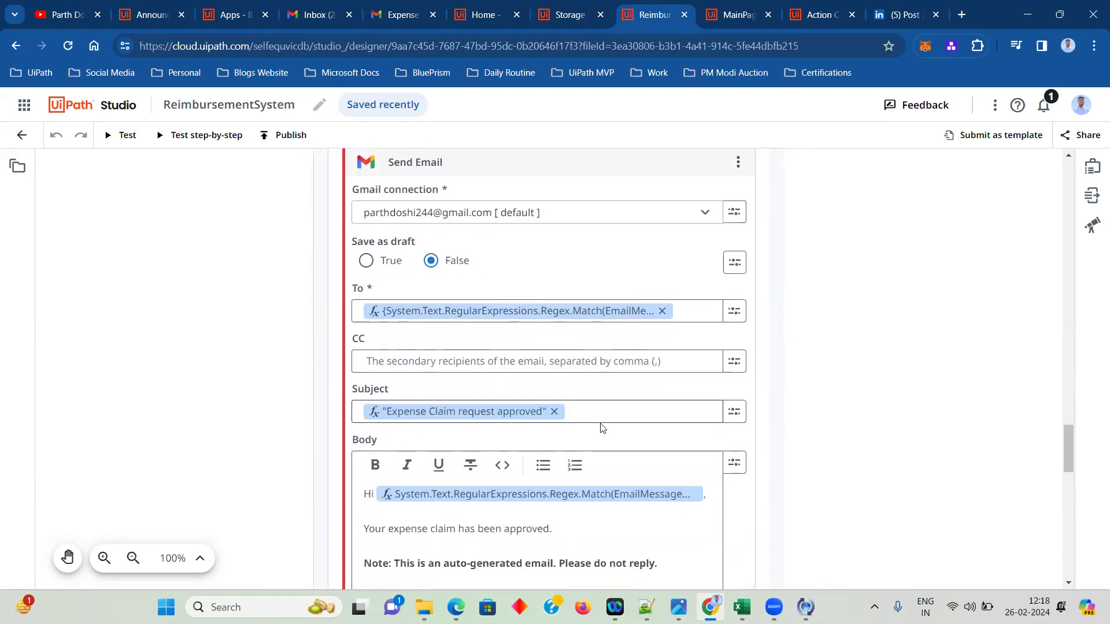
pyautogui.scroll(-1, 371, 413)
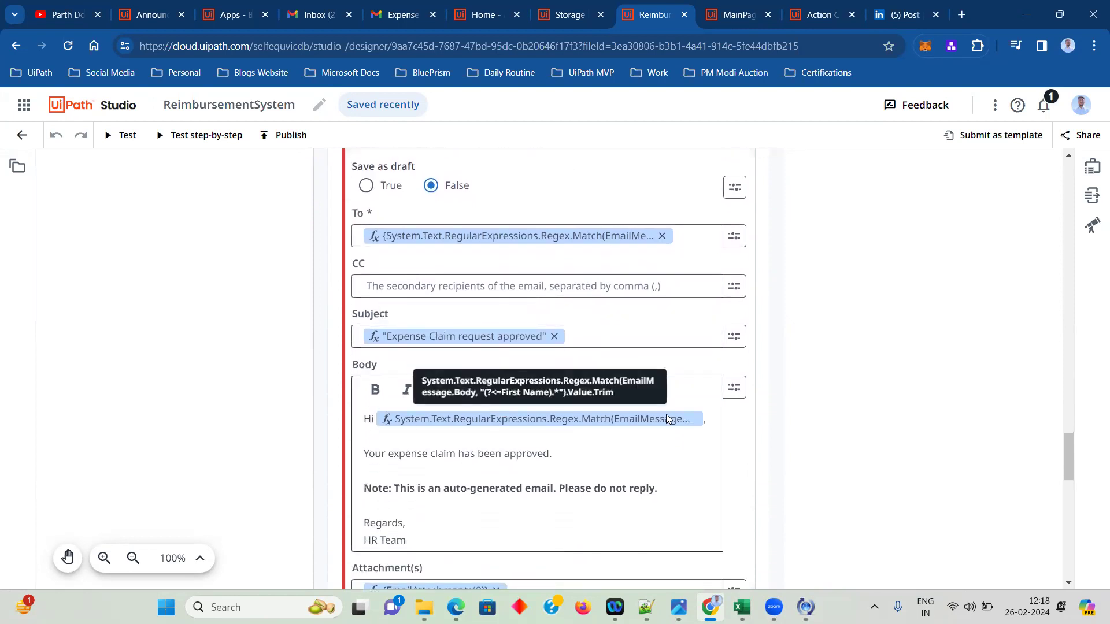
pyautogui.click(734, 387)
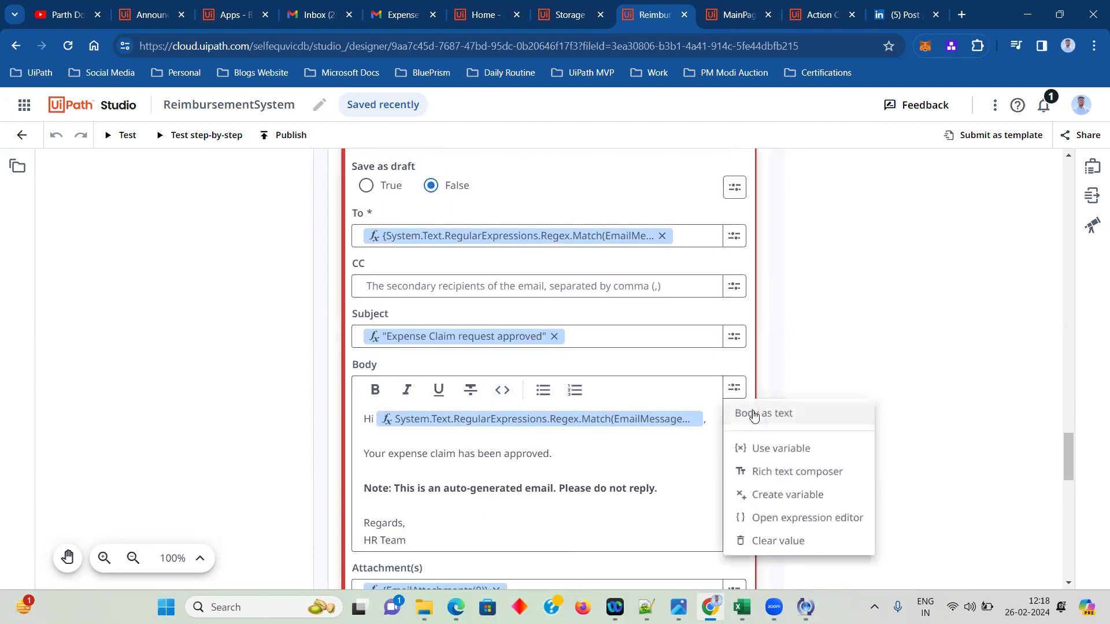
pyautogui.click(757, 471)
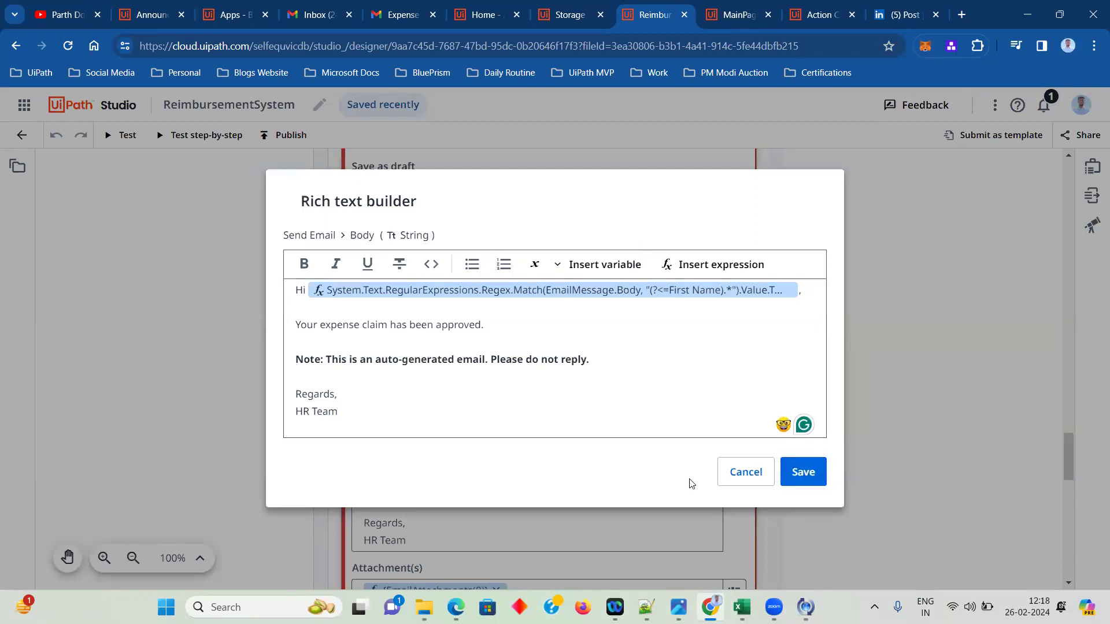
pyautogui.click(736, 464)
# - Review the recipient, subject, body and attachment of the rejection Send Email activity
pyautogui.scroll(-5, 697, 422)
pyautogui.scroll(-6, 700, 426)
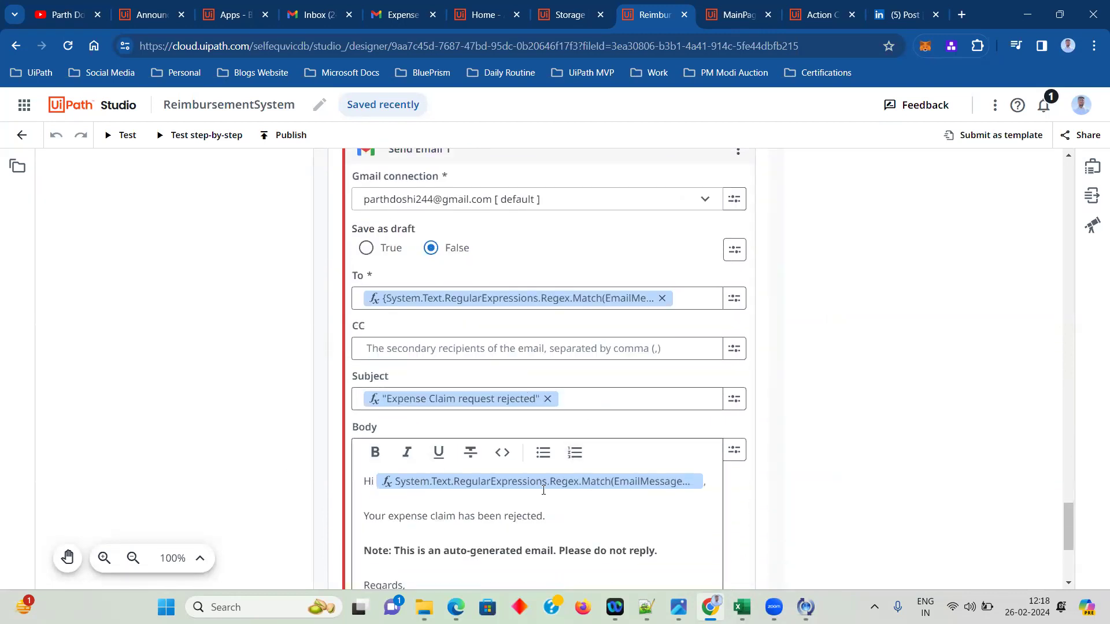
pyautogui.scroll(-3, 595, 486)
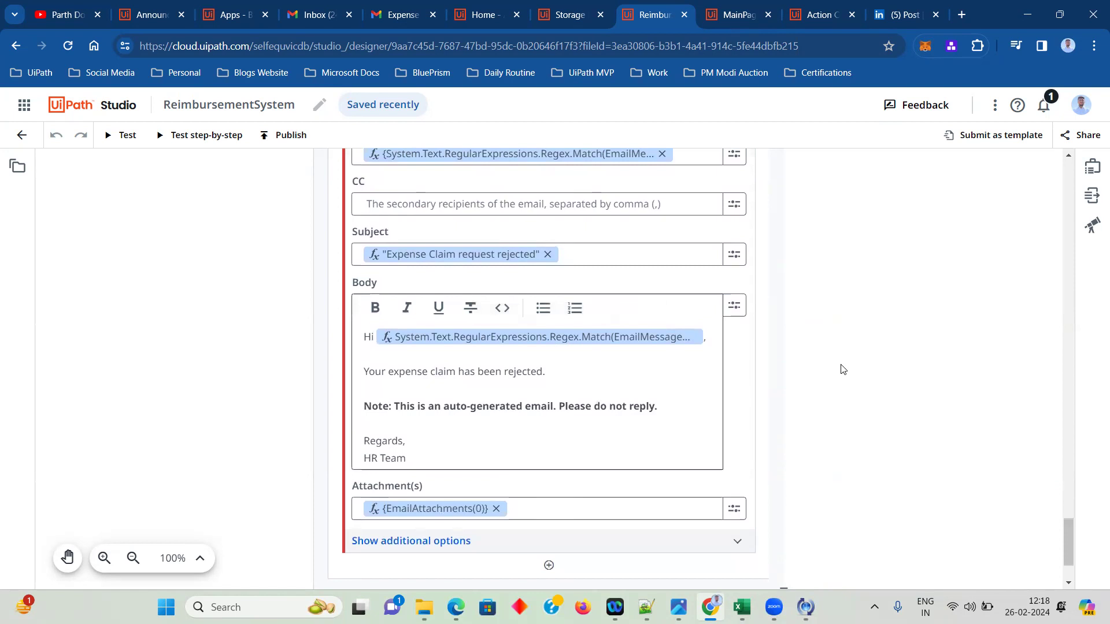
# - Copy the greeting and expense table from the sent Expense Claim email in Gmail
pyautogui.scroll(20, 903, 338)
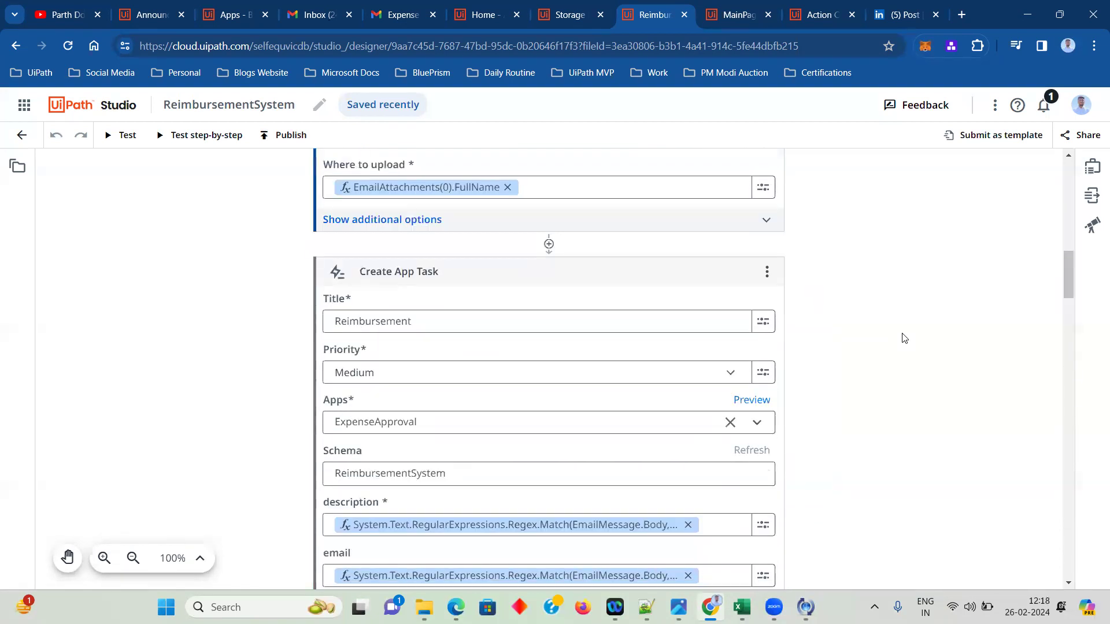
pyautogui.scroll(10, 904, 338)
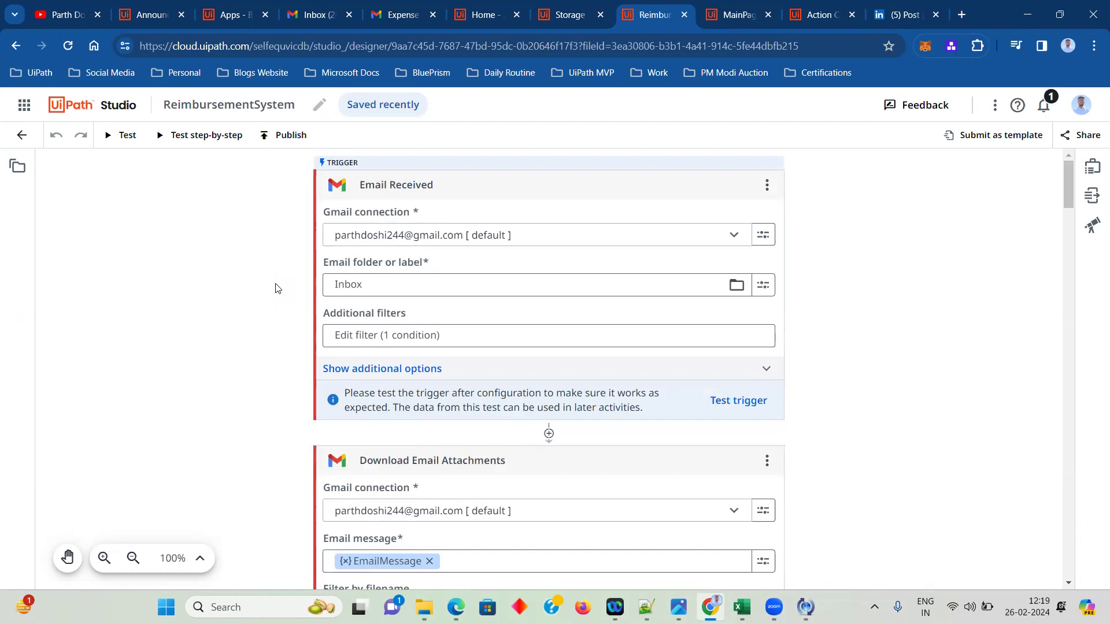
pyautogui.click(404, 15)
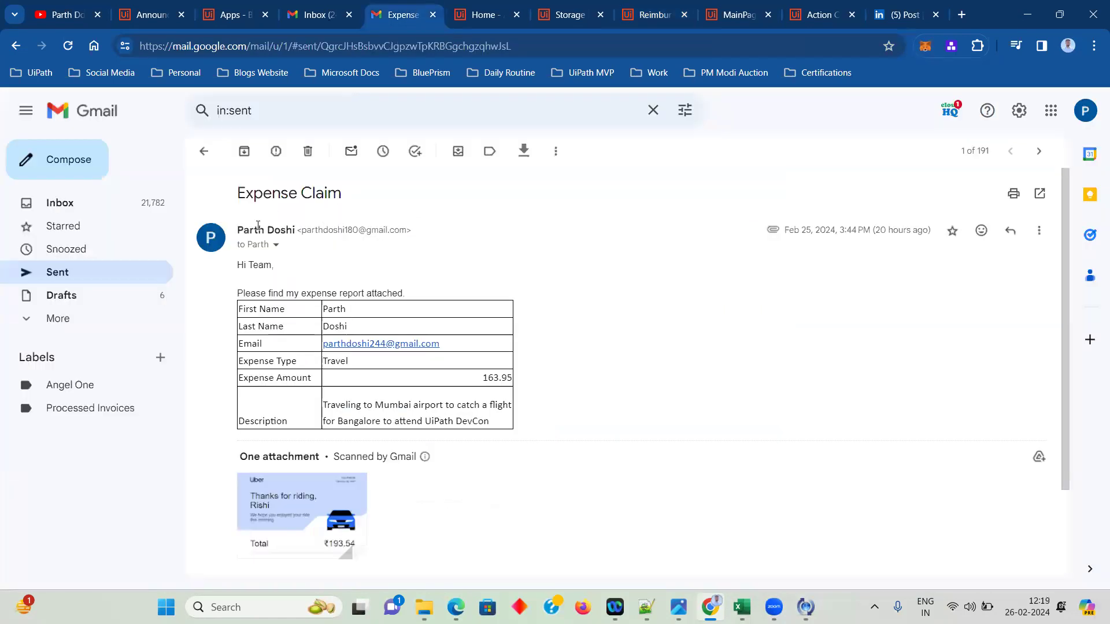
pyautogui.moveTo(238, 263); pyautogui.dragTo(548, 426)
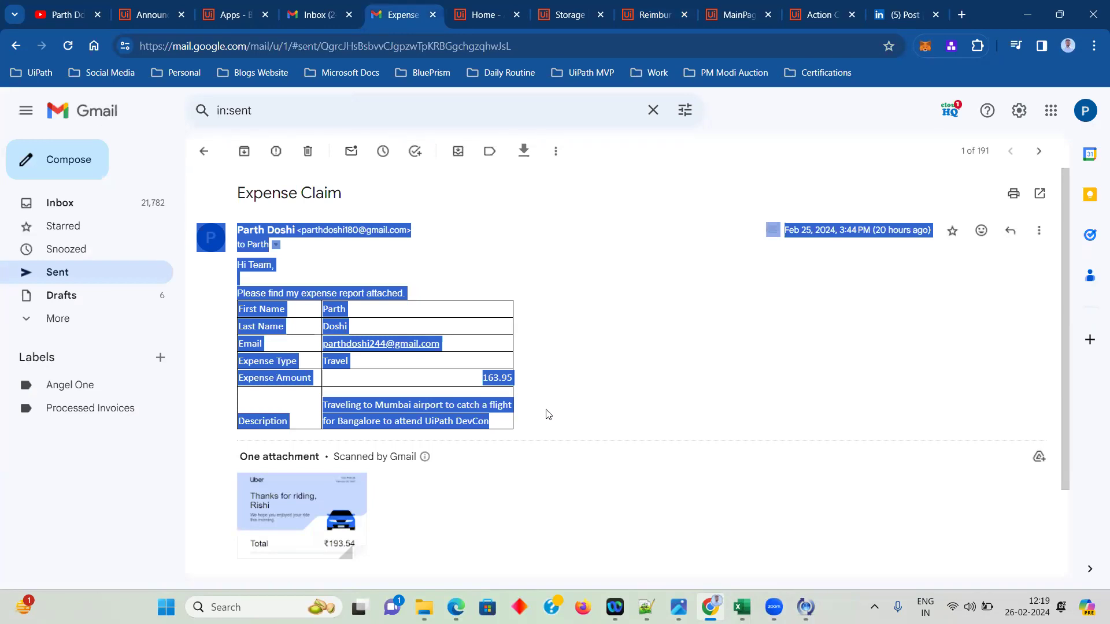
pyautogui.click(632, 274)
pyautogui.moveTo(240, 264); pyautogui.dragTo(489, 425)
pyautogui.hotkey('ctrl', 'c')
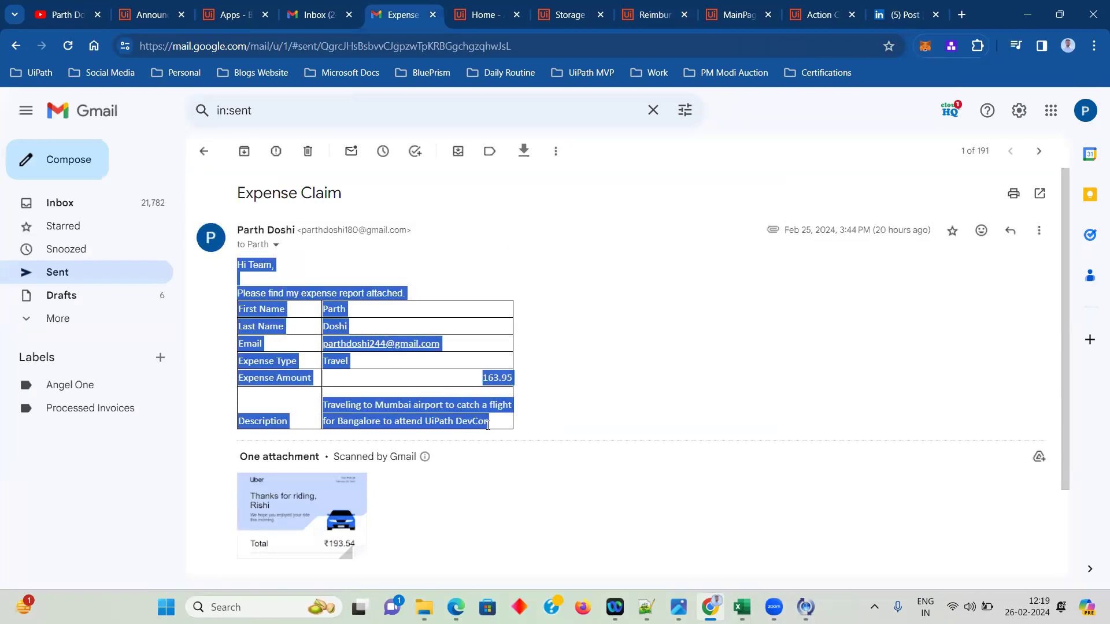
# - Compose an email to the automation's monitored address with the subject "Travel Expense Claim" and paste the copied claim as its body
pyautogui.click(58, 159)
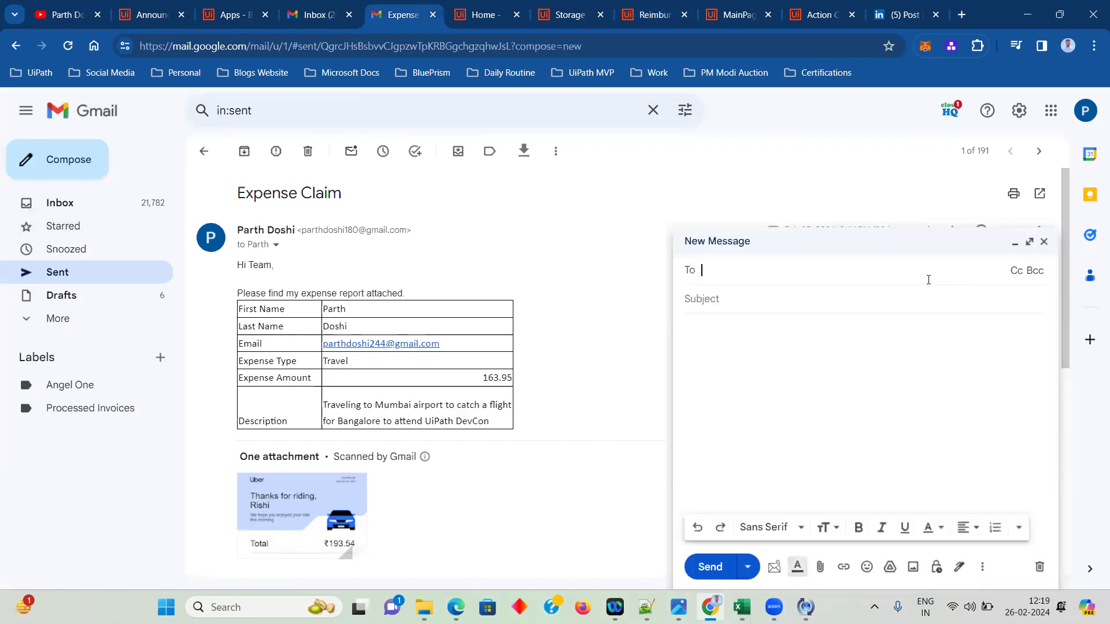
pyautogui.write('parth')
pyautogui.press('Return')
pyautogui.press('Tab')
pyautogui.write('Expense Ckl')
pyautogui.hotkey('ctrl', 'a')
pyautogui.write('T')
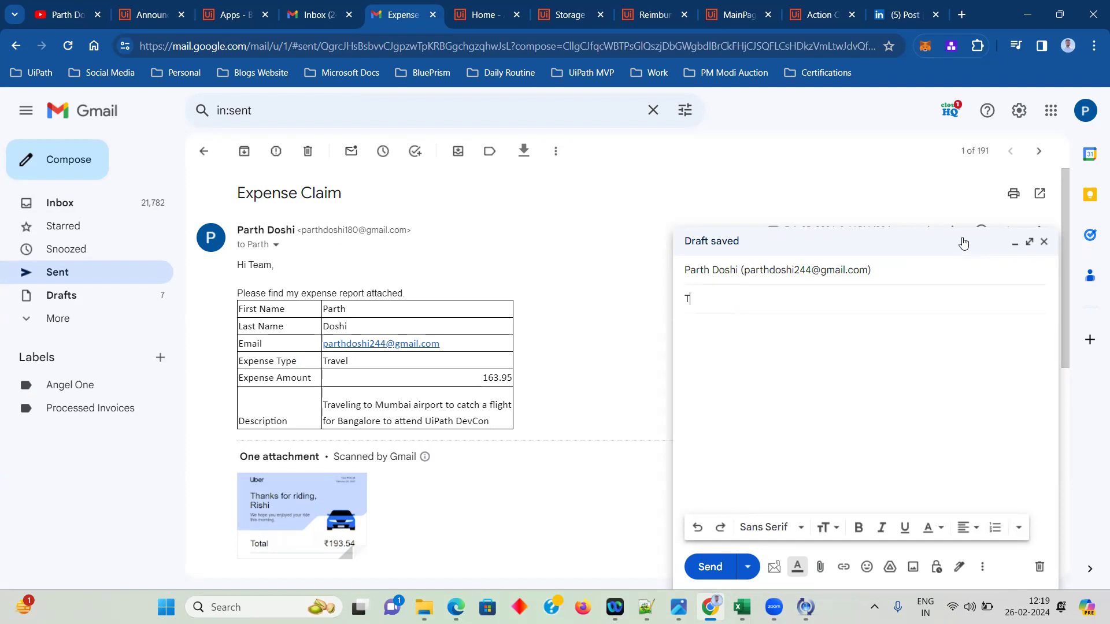
pyautogui.write('rave; Expense Claim')
pyautogui.press('Tab')
pyautogui.hotkey('ctrl', 'v')
# - Attach the Uberreceipt file from Downloads to the Travel Expense Claim email and send it
pyautogui.click(819, 571)
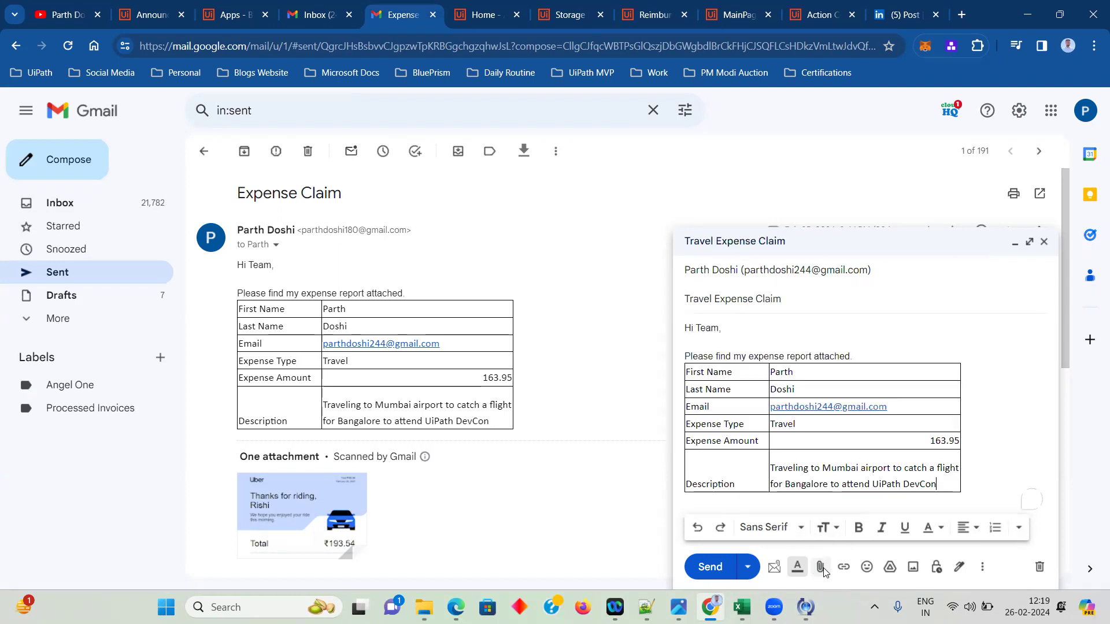
pyautogui.click(166, 140)
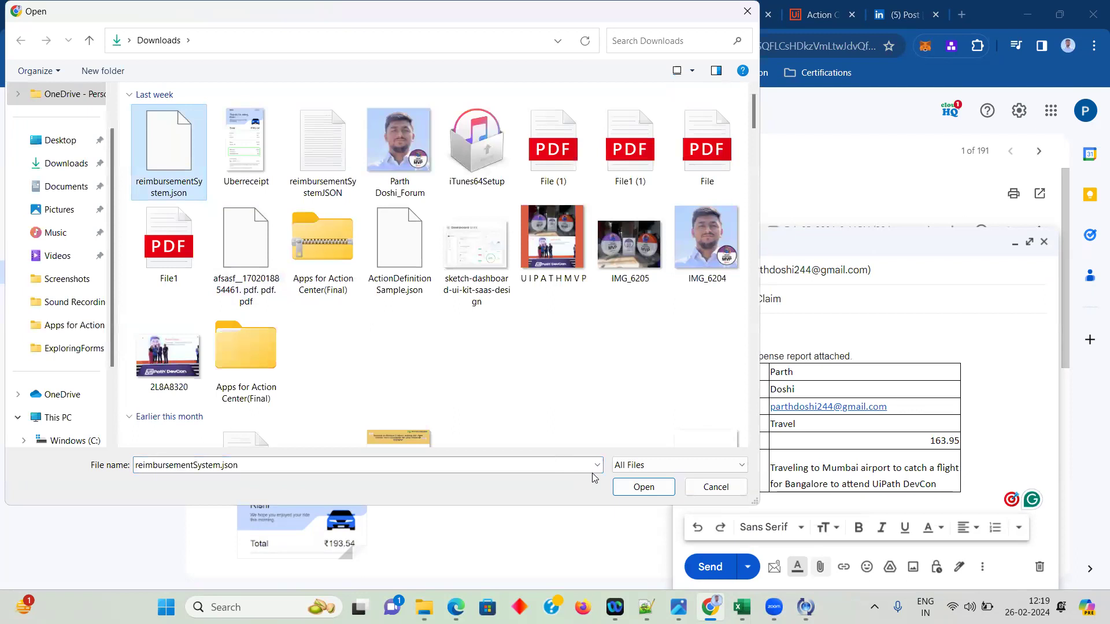
pyautogui.click(231, 117)
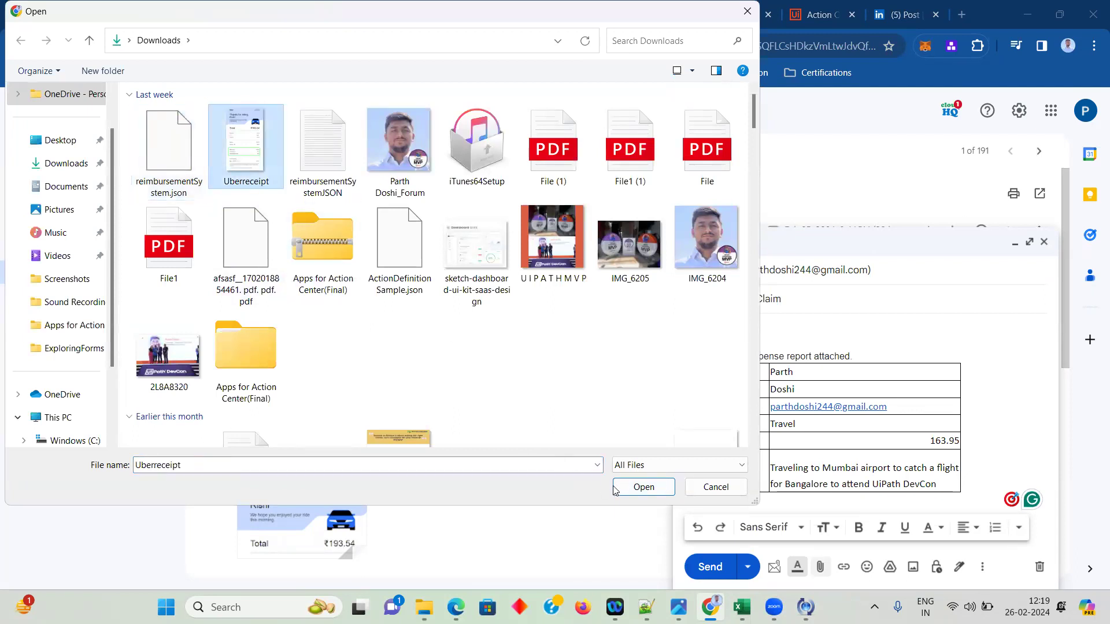
pyautogui.click(643, 487)
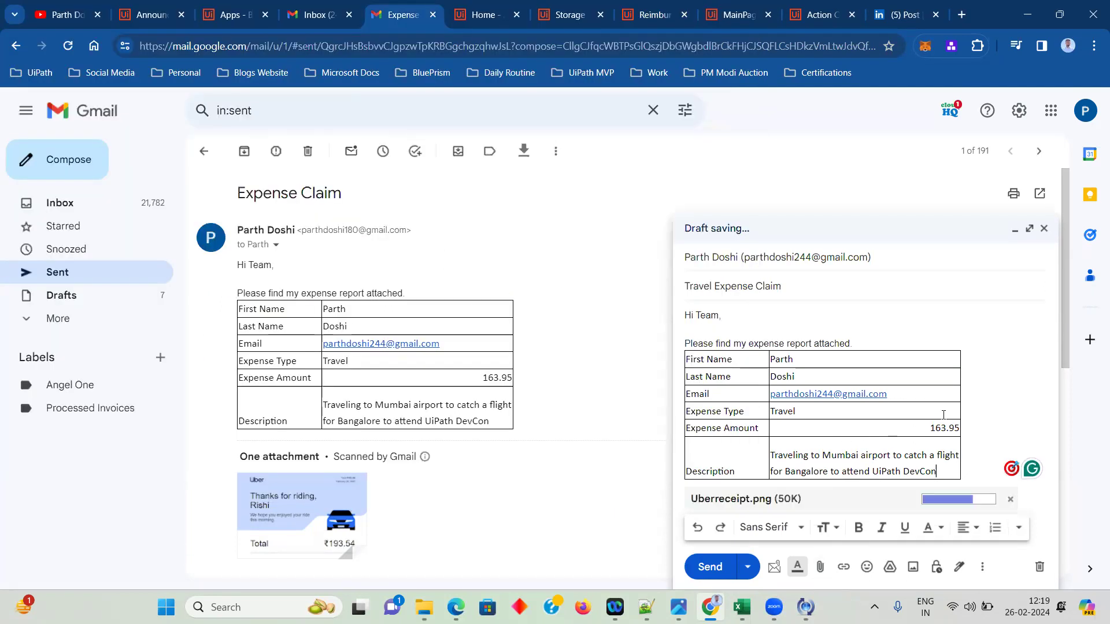
pyautogui.click(710, 566)
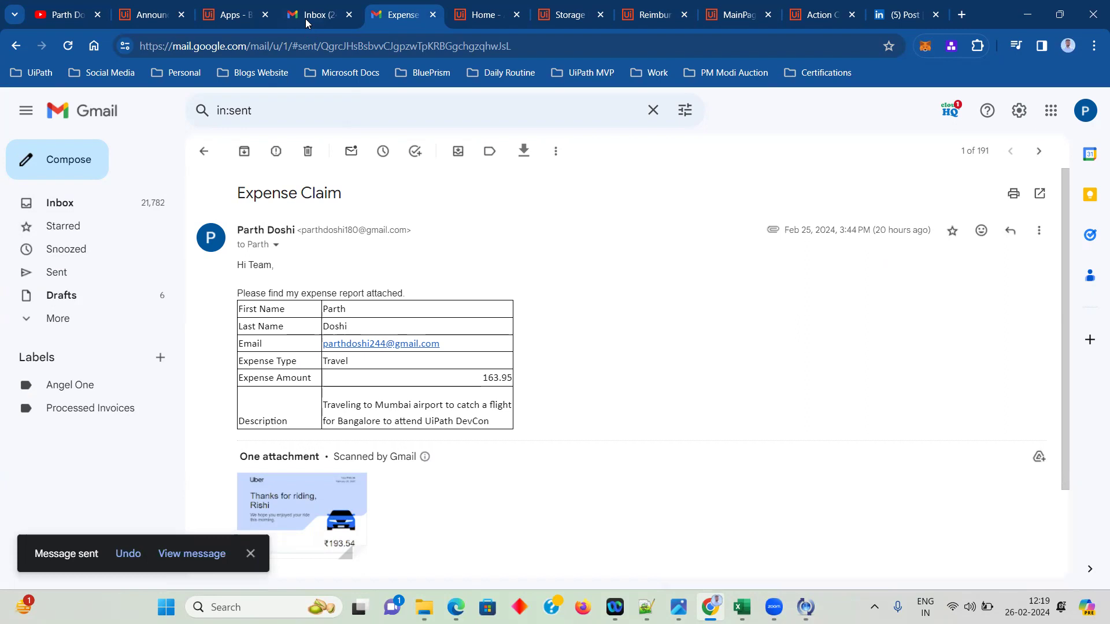
# - Check the receiving Gmail inbox for the Travel Expense Claim email
pyautogui.click(646, 16)
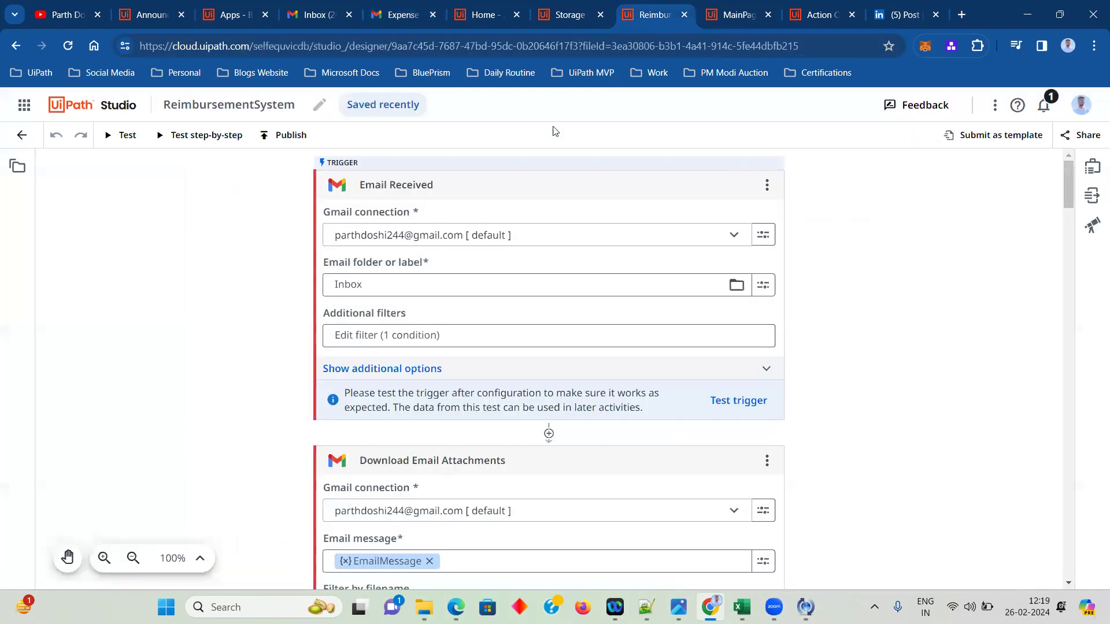
pyautogui.click(243, 16)
pyautogui.click(301, 16)
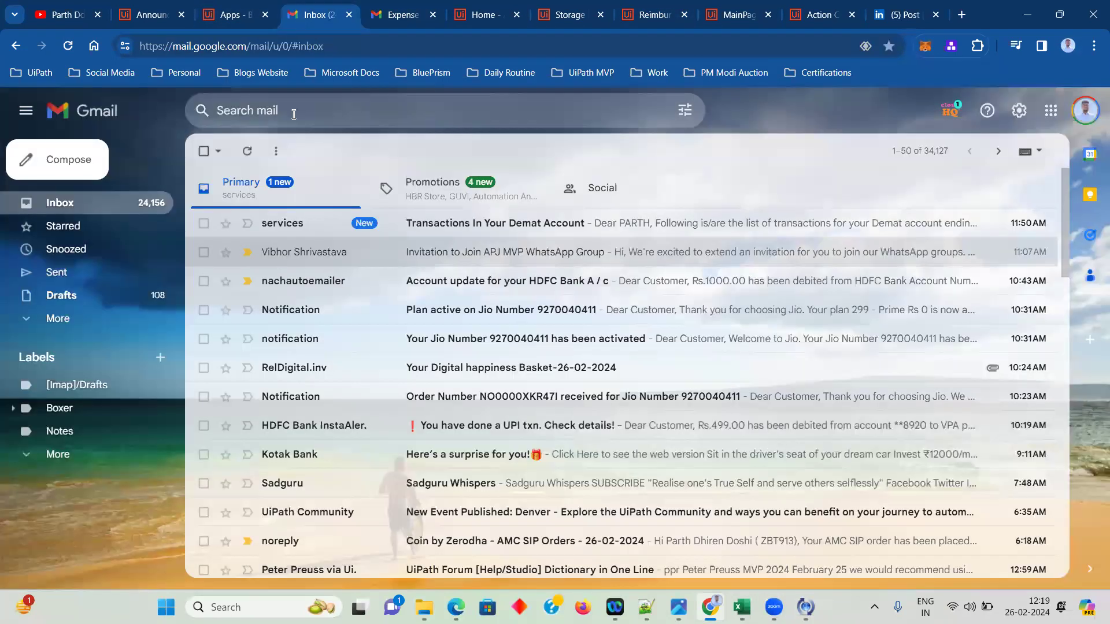
pyautogui.click(273, 183)
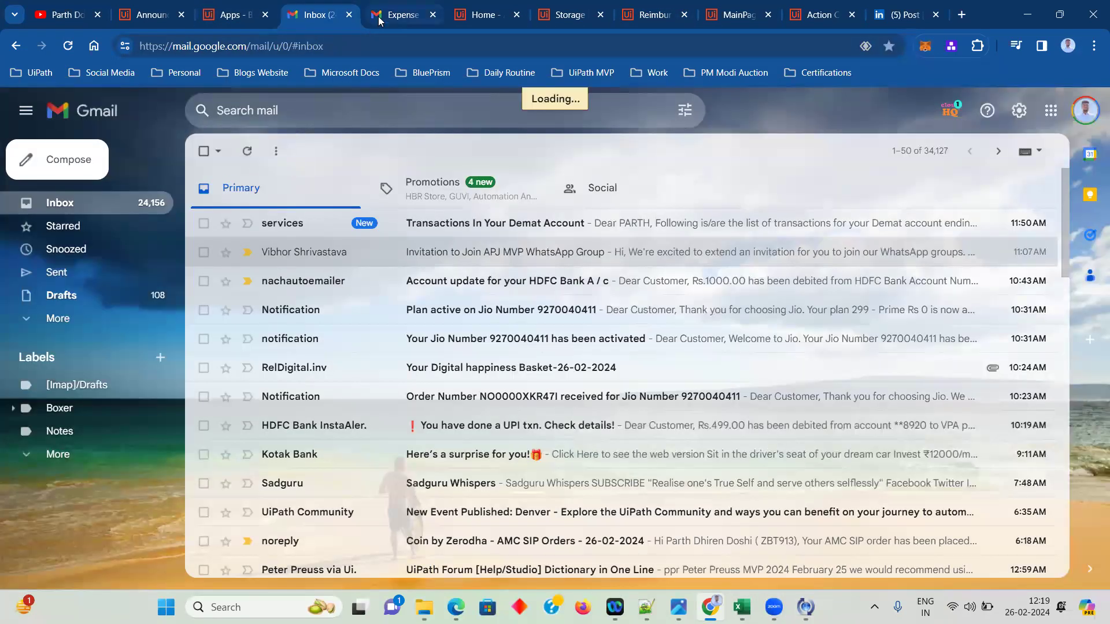
pyautogui.click(379, 17)
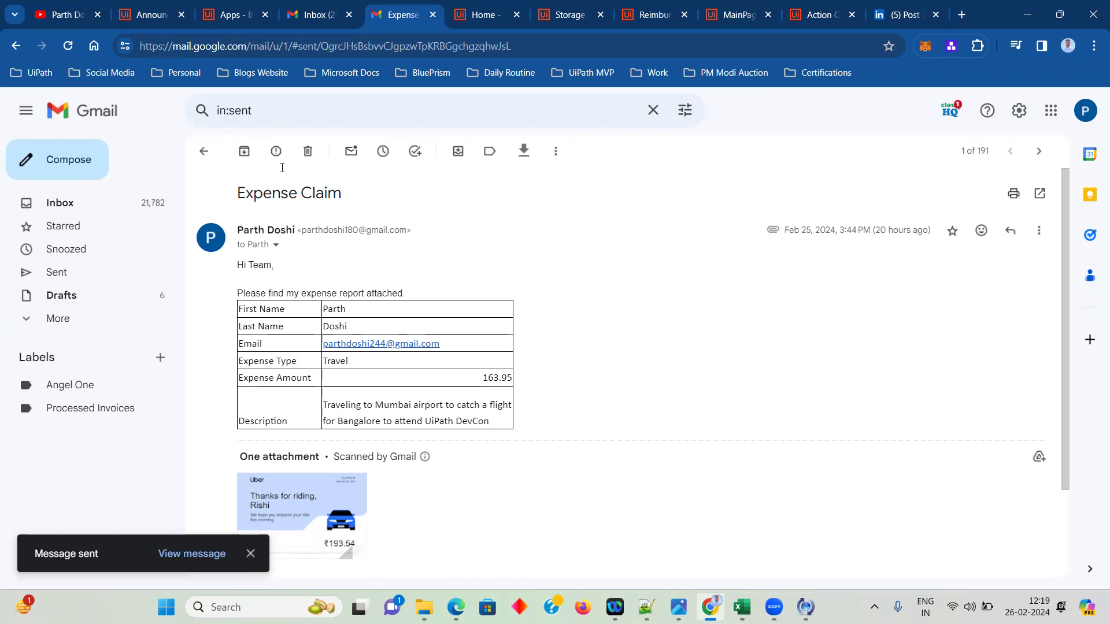
pyautogui.click(318, 6)
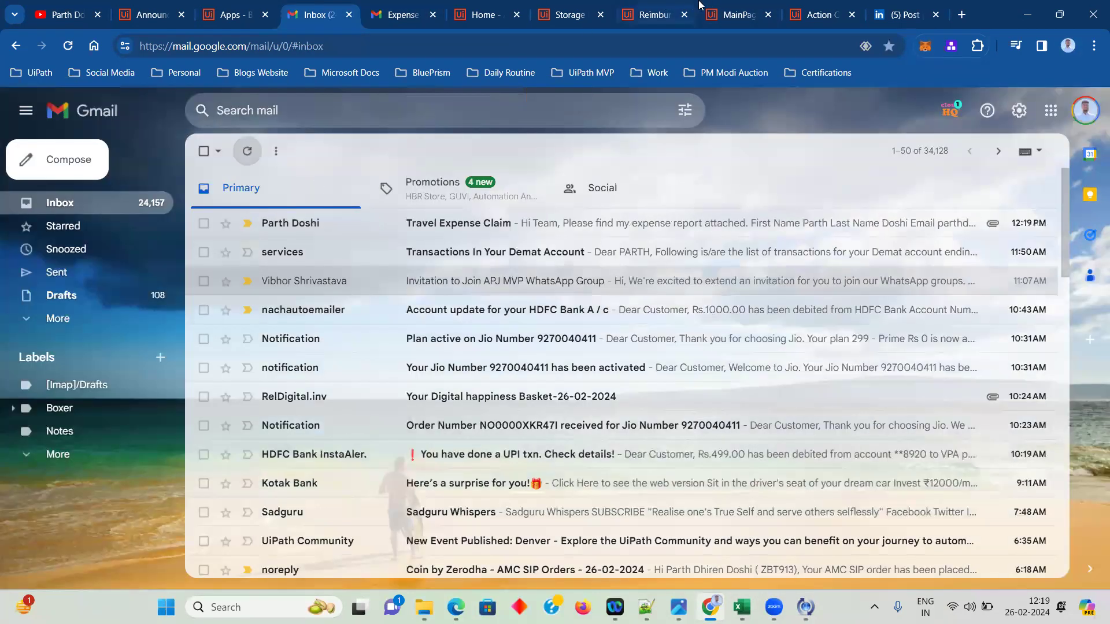
# - Test the ReimbursementSystem workflow in UiPath Studio and assign its new Reimbursement task to self in Action Center
pyautogui.click(659, 10)
pyautogui.click(129, 135)
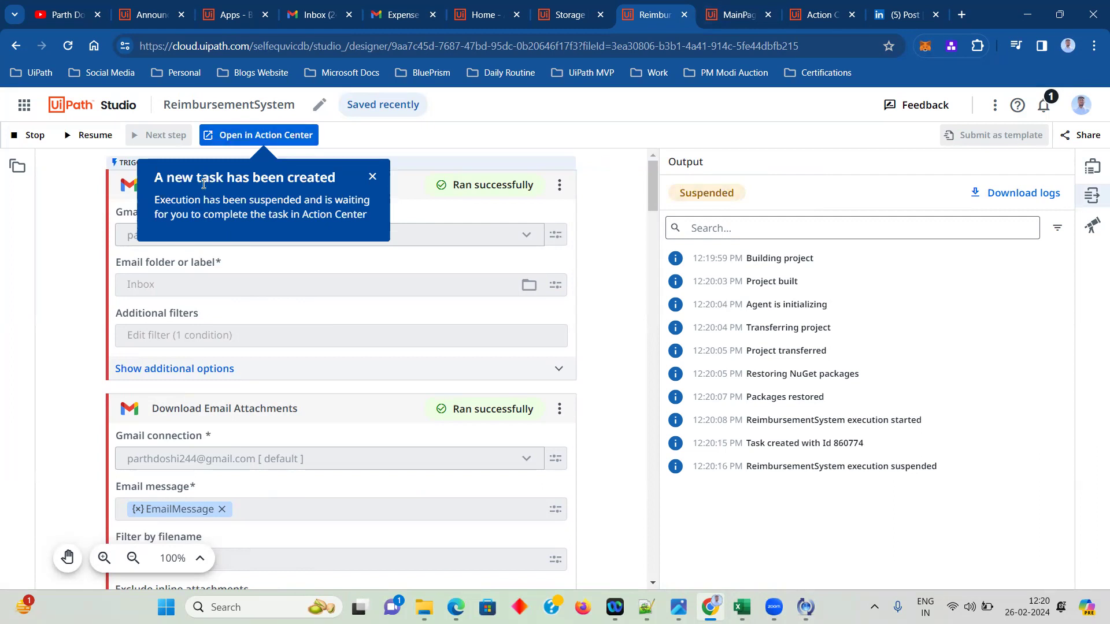
pyautogui.click(372, 177)
pyautogui.click(258, 136)
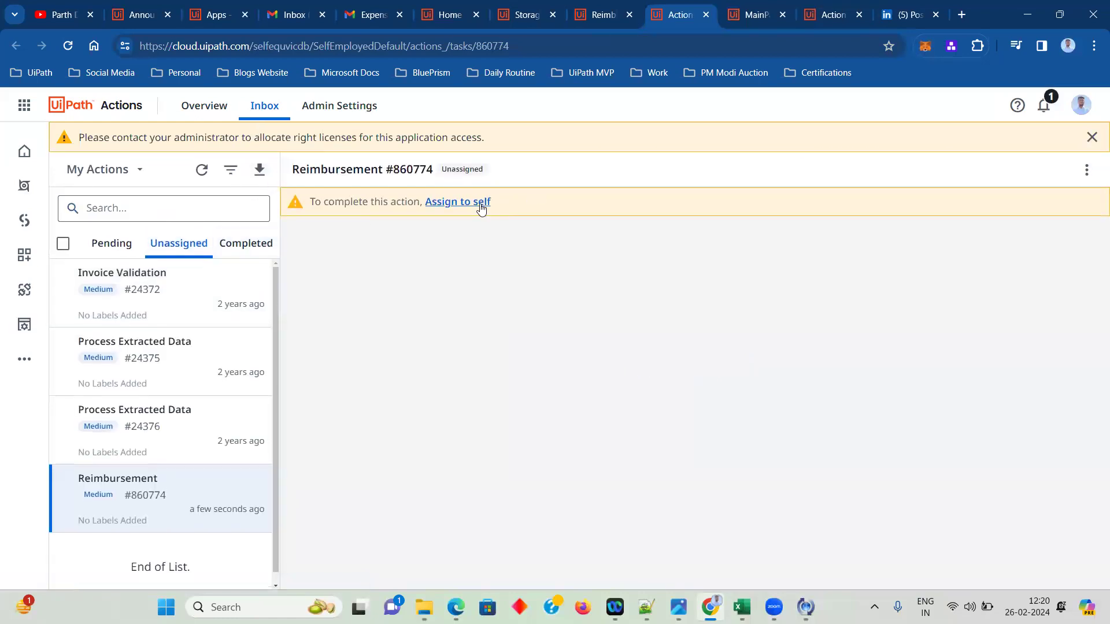
pyautogui.click(481, 202)
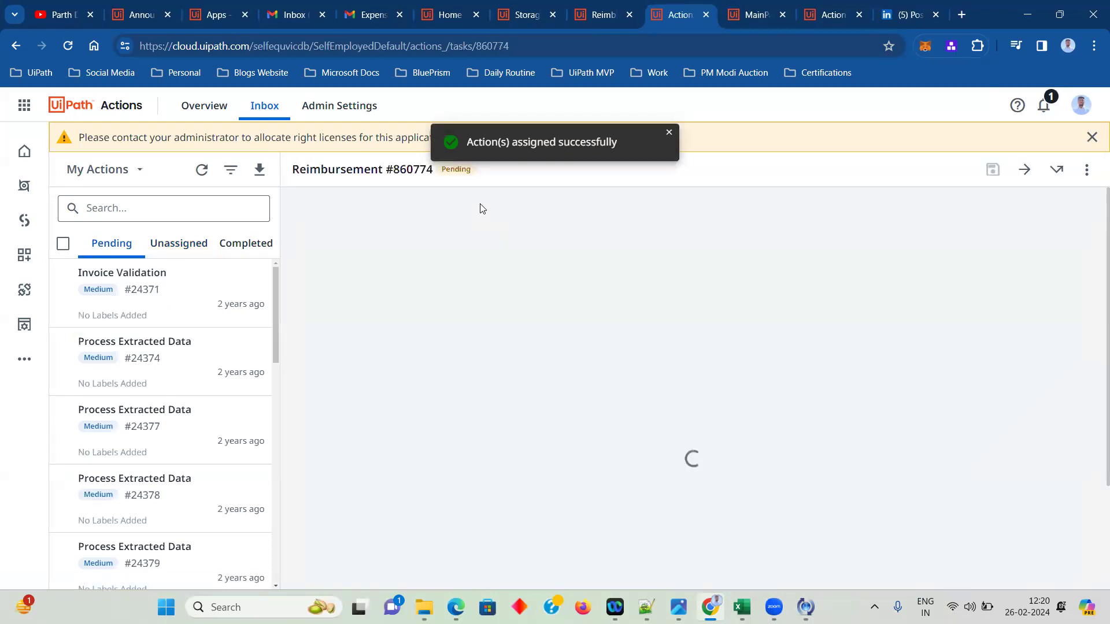
pyautogui.click(669, 132)
# - Review the employee details, expense details and receipt in the Reimbursement task with the action list collapsed
pyautogui.scroll(-1, 623, 263)
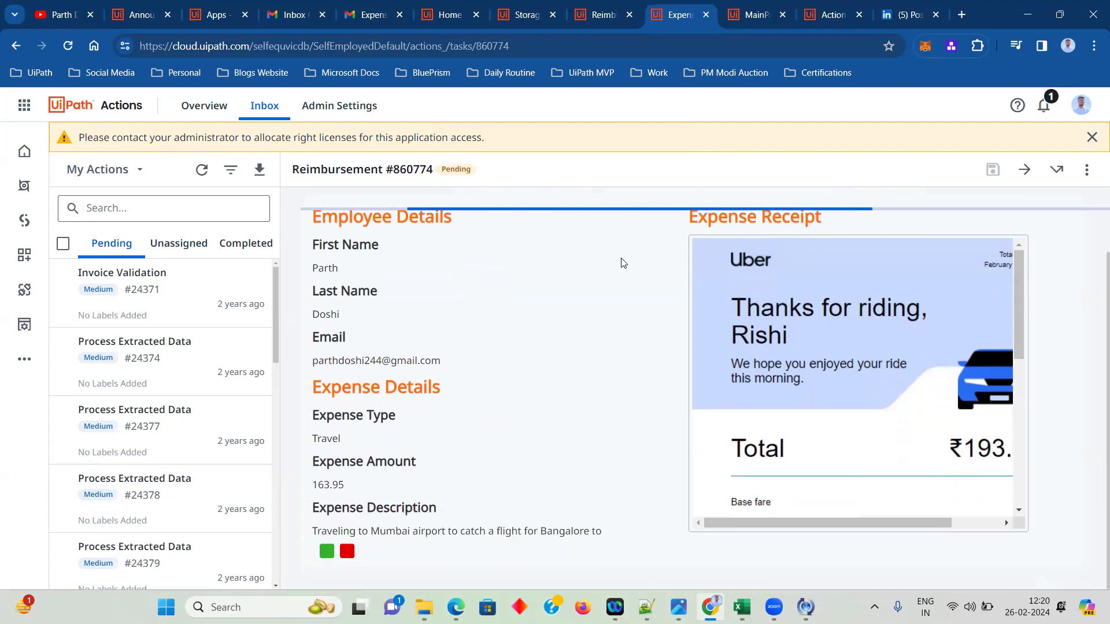
pyautogui.scroll(2, 620, 268)
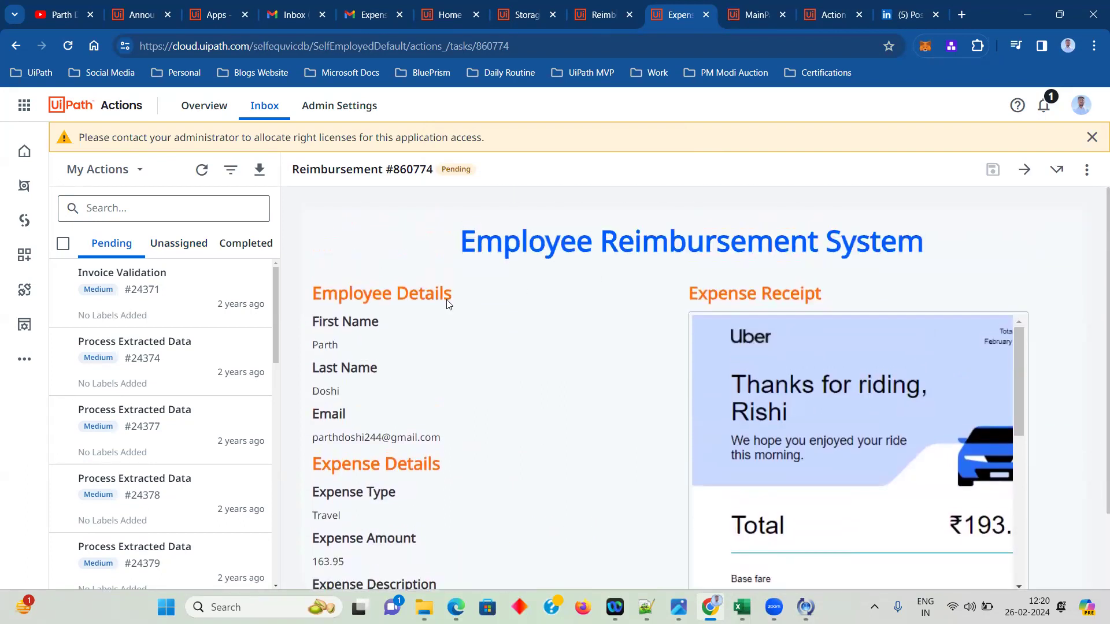
pyautogui.moveTo(278, 294); pyautogui.dragTo(278, 515)
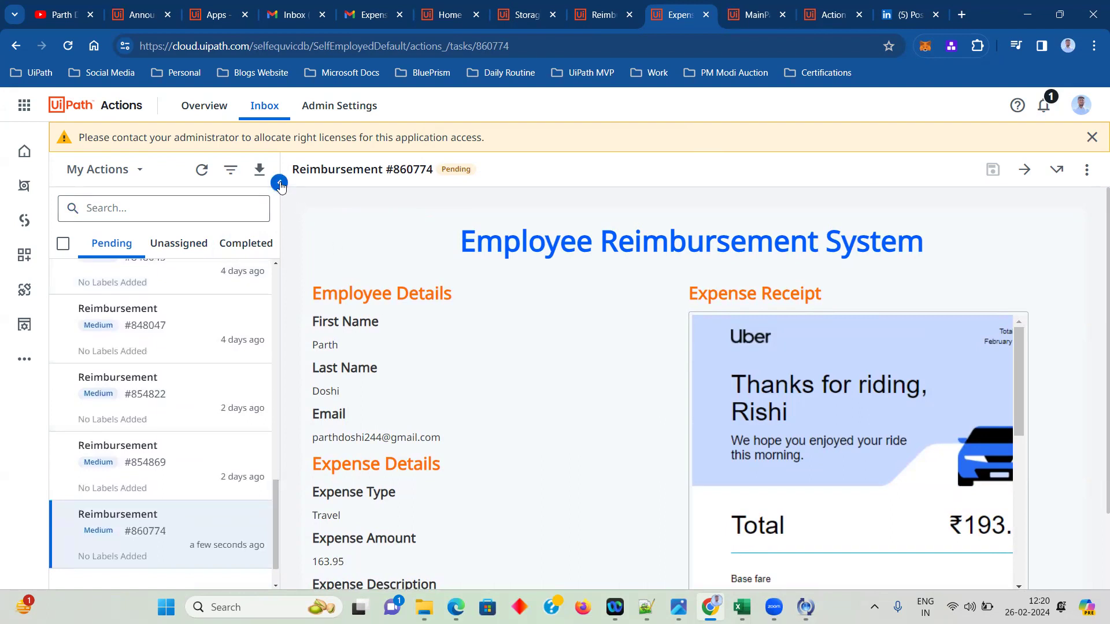
pyautogui.click(279, 182)
pyautogui.scroll(-2, 543, 291)
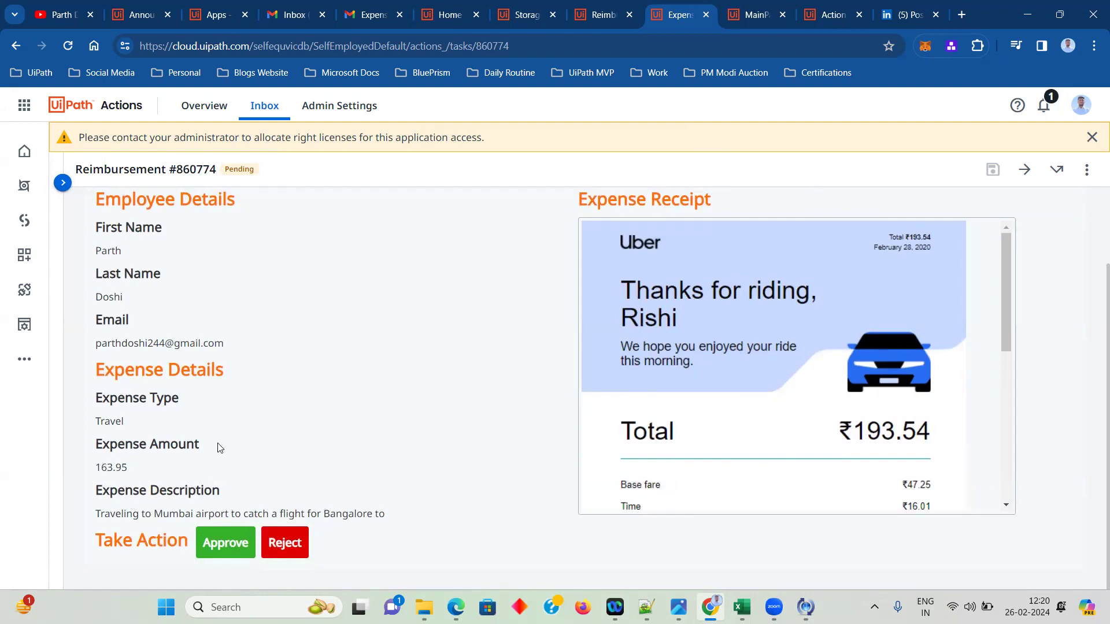
pyautogui.scroll(1, 146, 298)
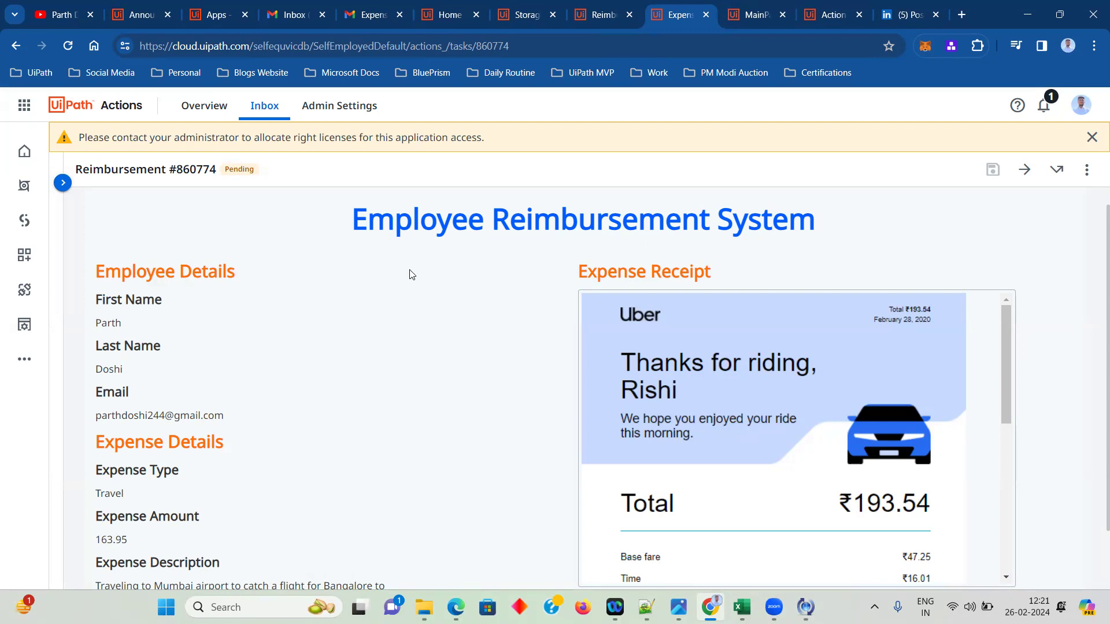
# - Approve the expense claim in the Reimbursement task and resume the suspended workflow run in Studio
pyautogui.scroll(-1, 409, 273)
pyautogui.click(242, 545)
pyautogui.click(540, 391)
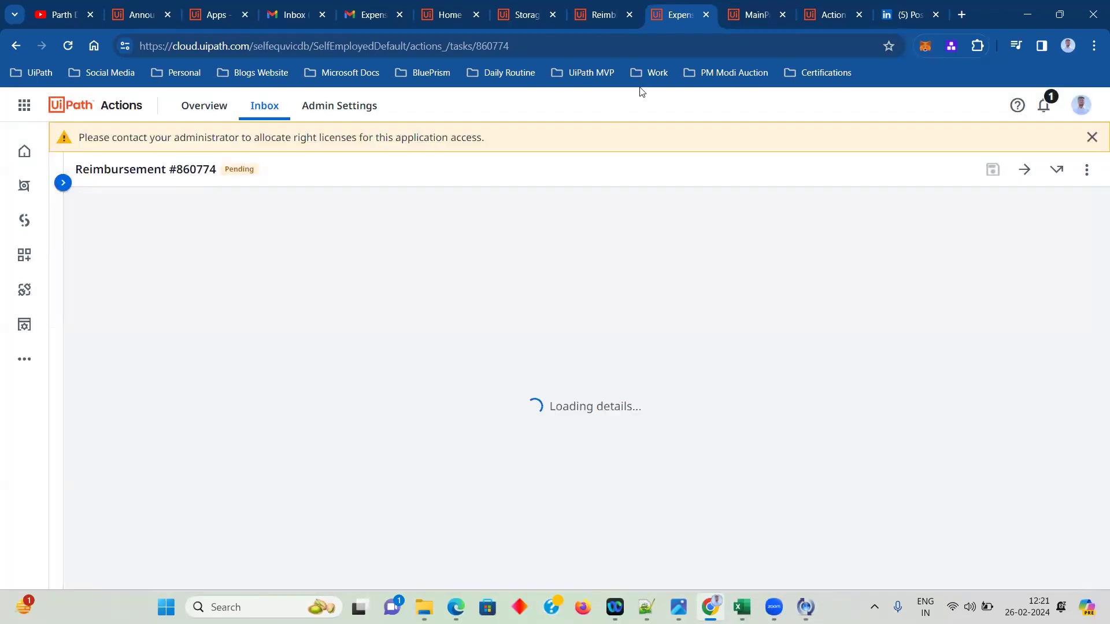
pyautogui.click(576, 18)
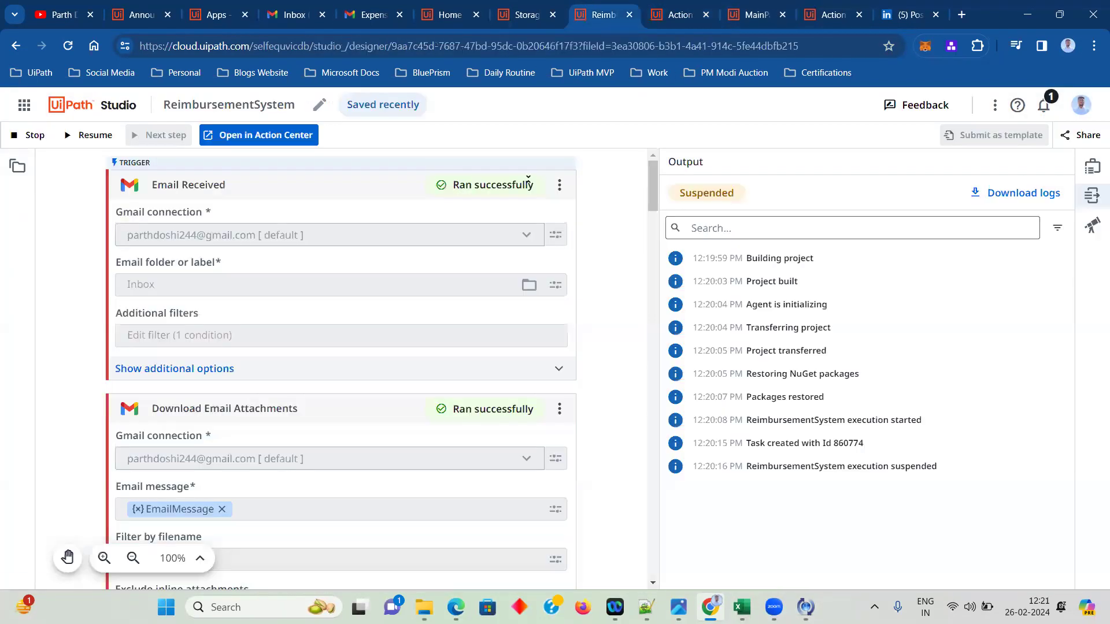
pyautogui.click(96, 136)
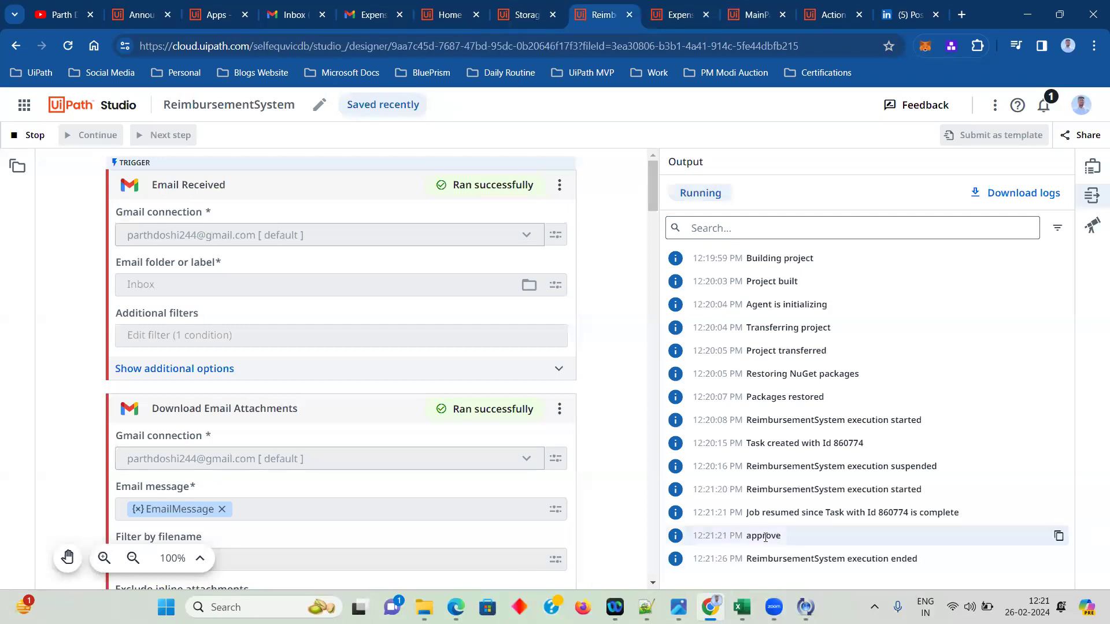
# - Check the finished run, then refresh the Gmail inbox and open the Expense Claim request approved email
pyautogui.scroll(-3, 341, 428)
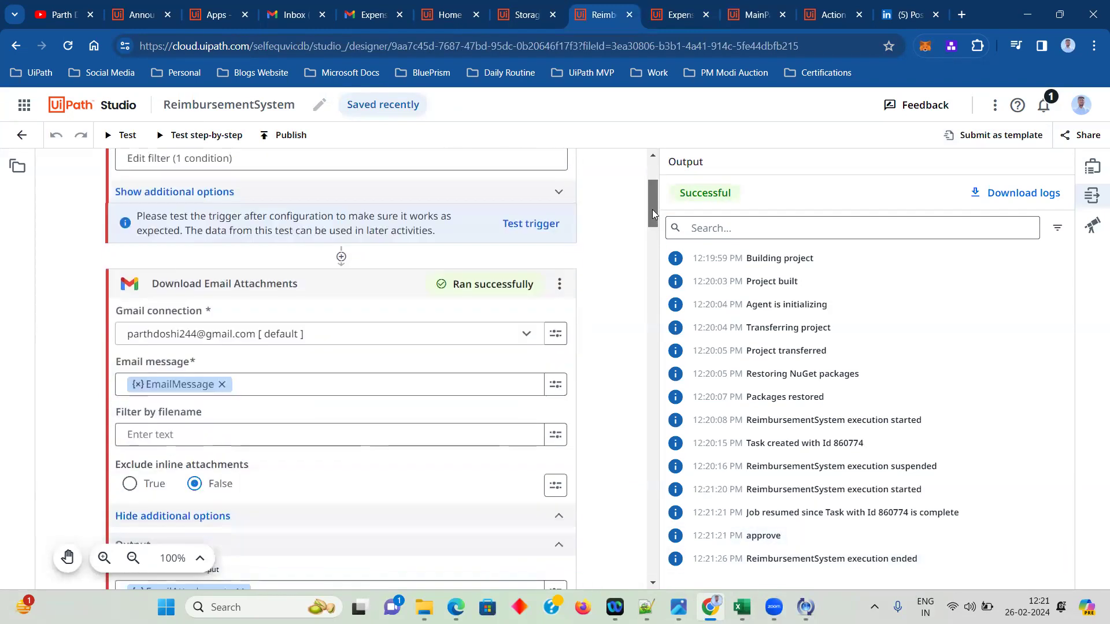
pyautogui.click(286, 20)
pyautogui.click(247, 151)
pyautogui.click(368, 223)
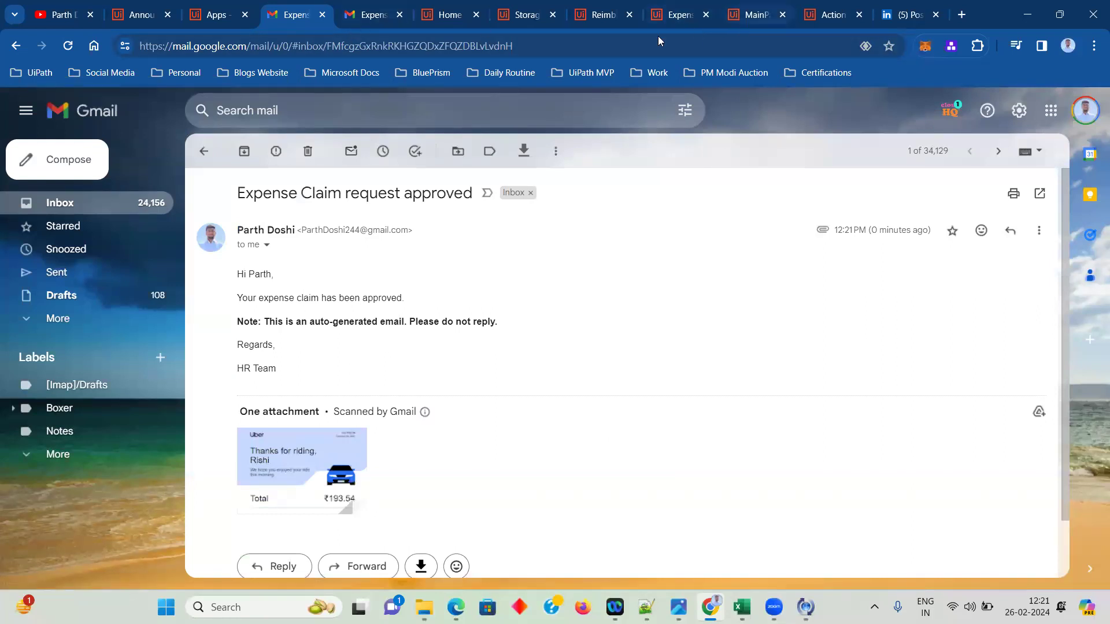
# - Review the approval Send Email activity in the Studio workflow, close the run output and return to the Email Received trigger
pyautogui.click(657, 19)
pyautogui.click(607, 12)
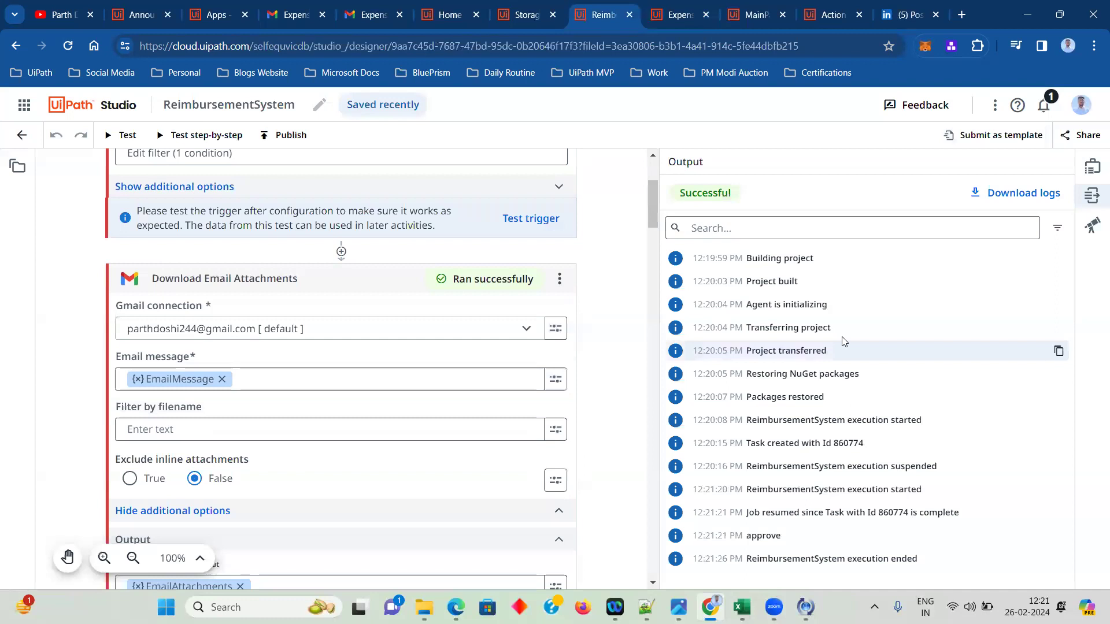
pyautogui.moveTo(653, 203); pyautogui.dragTo(654, 320)
pyautogui.scroll(-15, 284, 479)
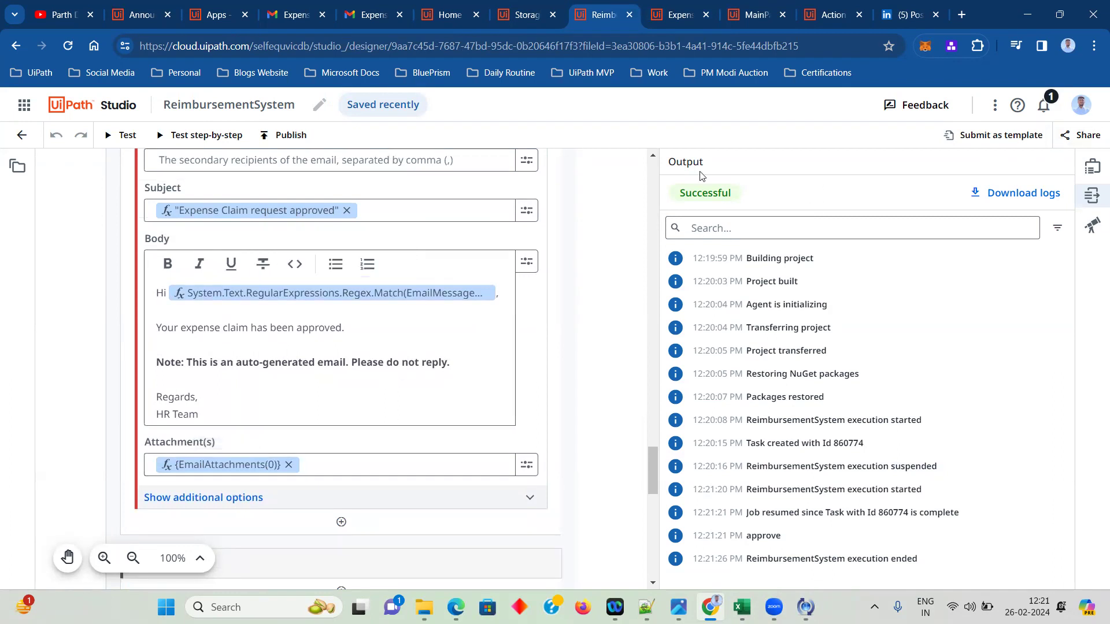
pyautogui.click(1092, 195)
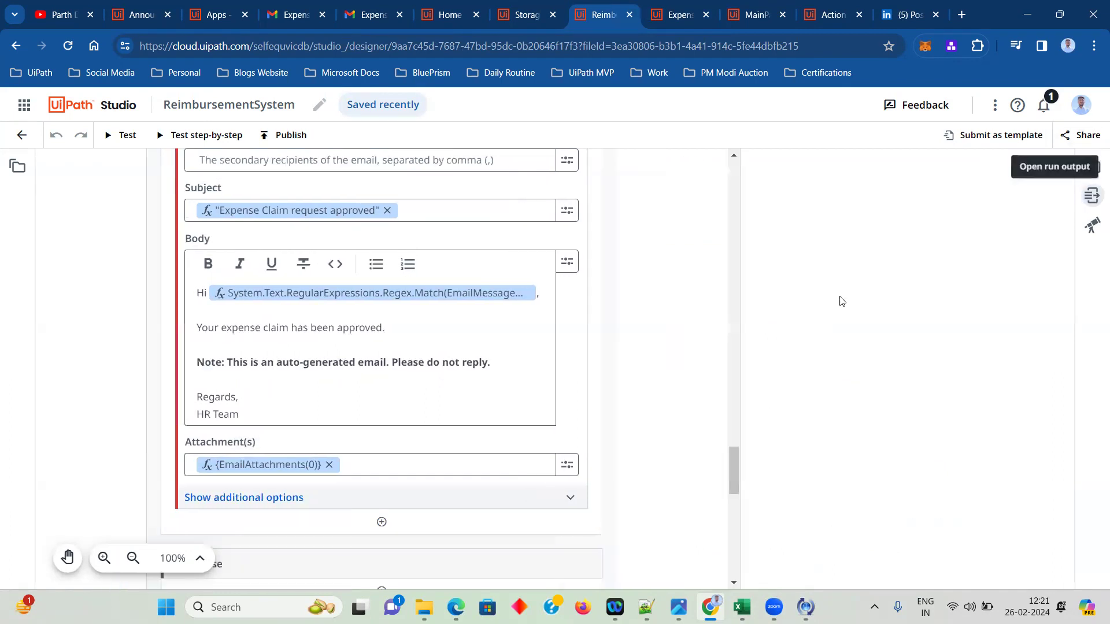
pyautogui.scroll(10, 777, 308)
pyautogui.scroll(15, 776, 308)
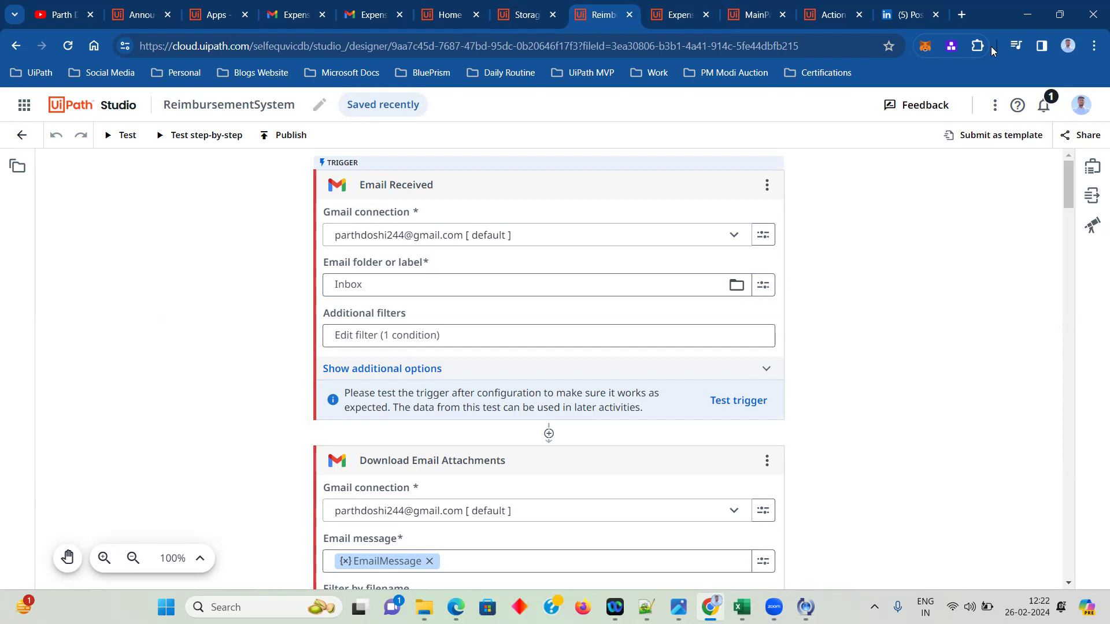
# - Show the tenant's action definitions in the Action Center admin settings
pyautogui.click(827, 15)
pyautogui.click(324, 173)
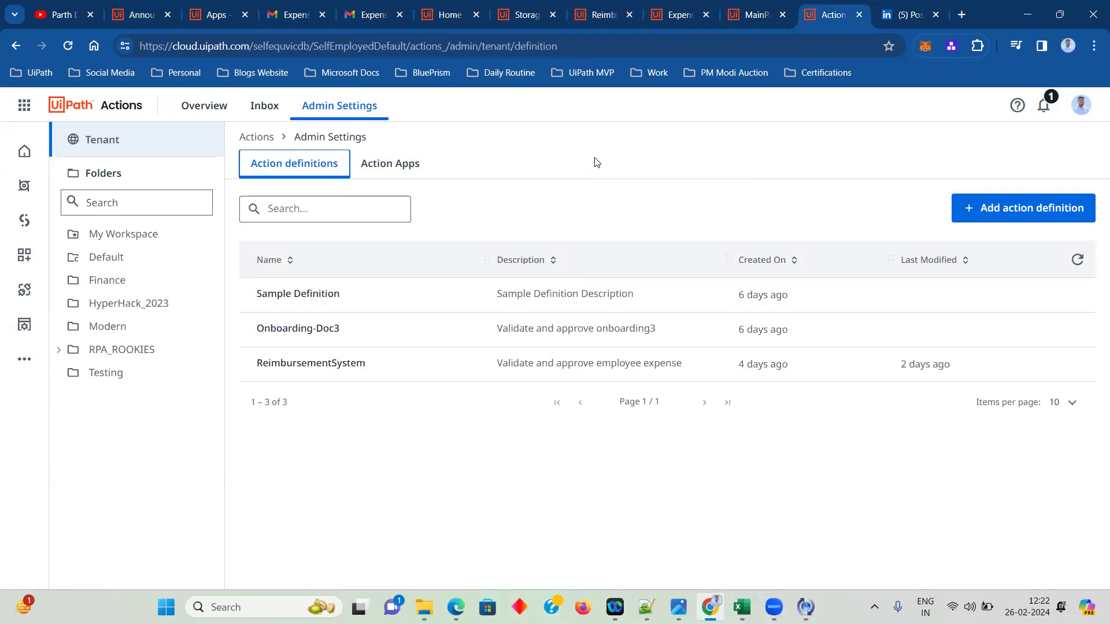
# - Show the ReimbursementSystem workflow's trigger in Studio and examine the pending Reimbursement task's employee details, expense details, receipt and decision options in Action Center
pyautogui.click(668, 19)
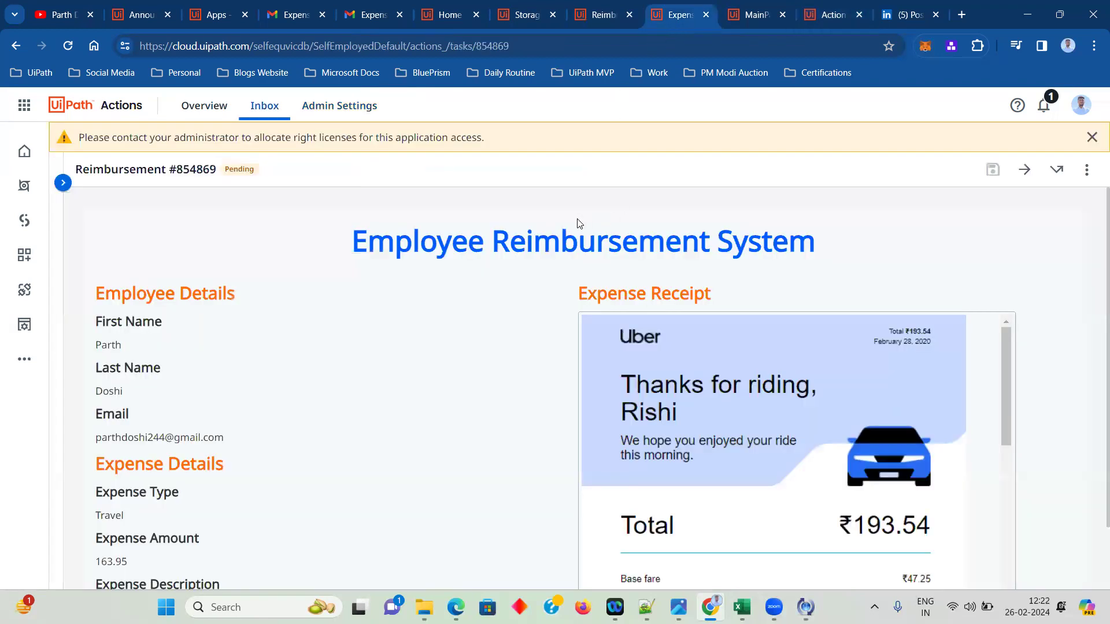
pyautogui.click(602, 10)
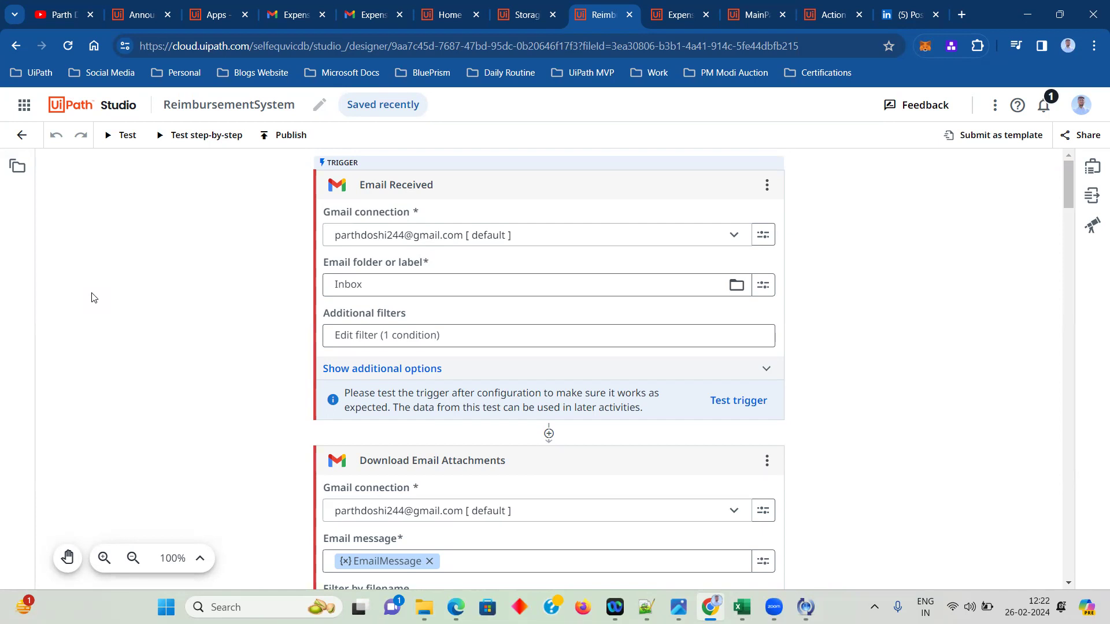
pyautogui.click(679, 15)
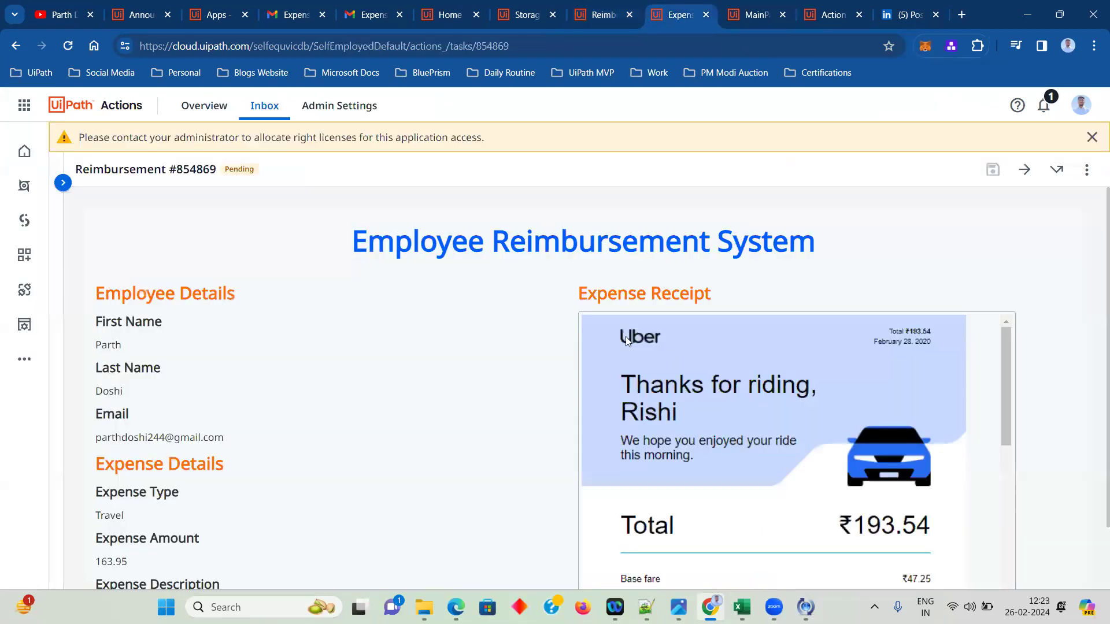
pyautogui.scroll(-1, 1094, 215)
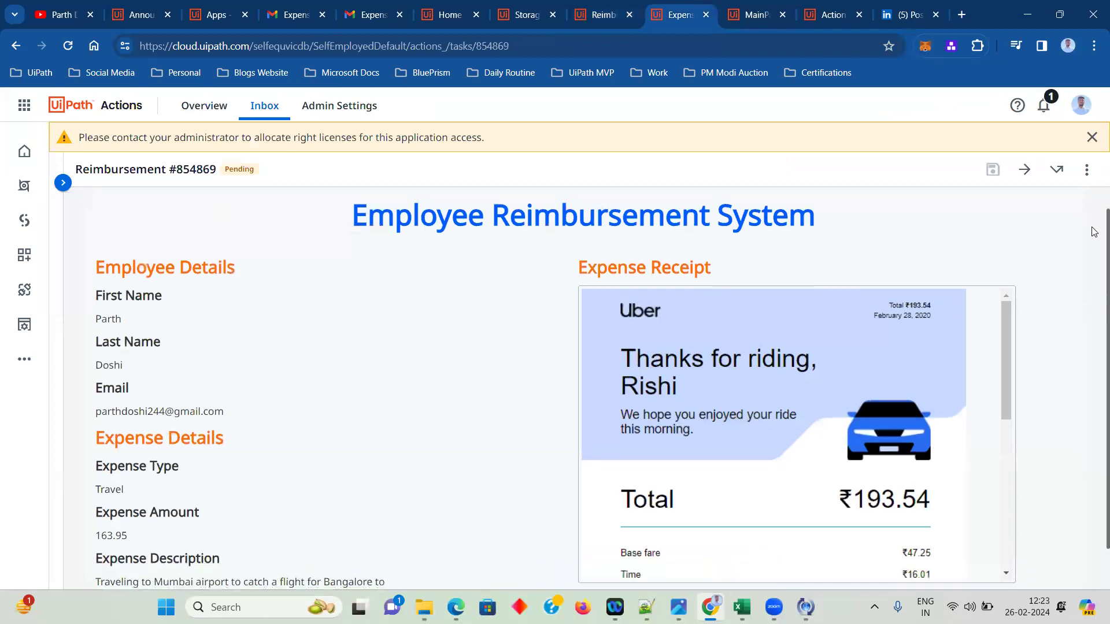
pyautogui.scroll(-1, 1094, 256)
pyautogui.scroll(-1, 1094, 260)
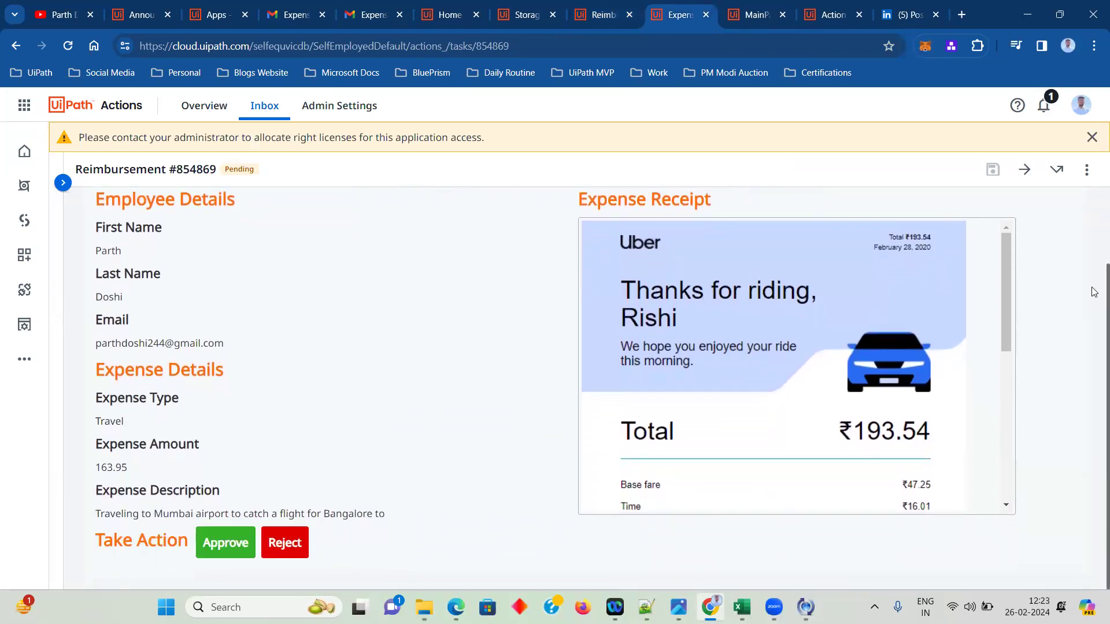
pyautogui.scroll(3, 1095, 264)
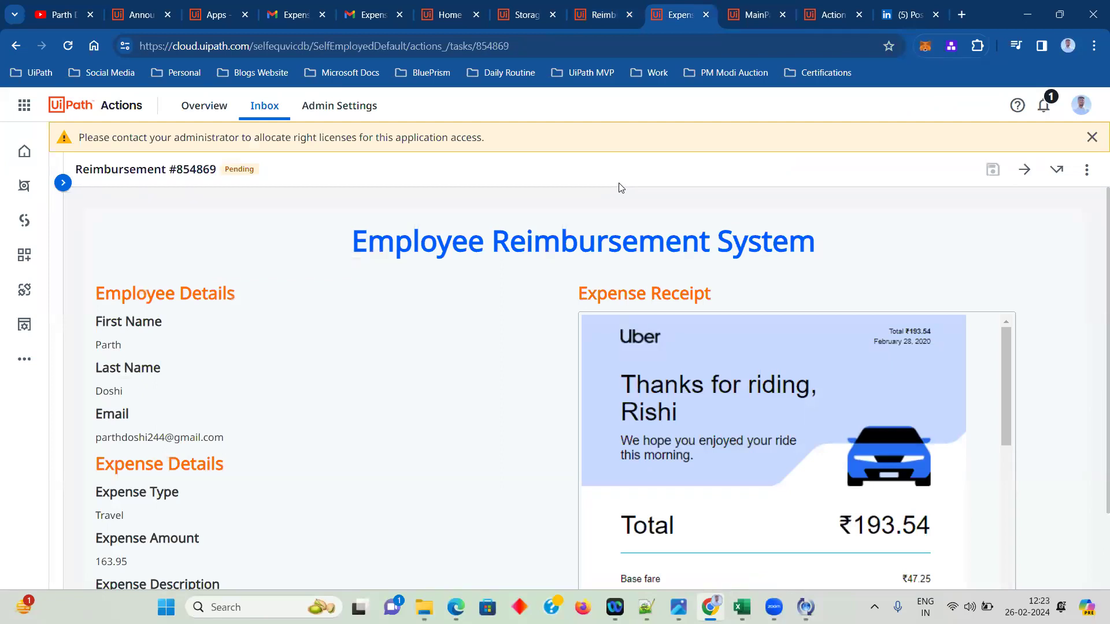
# - Revisit the ReimbursementSystem workflow in Studio, and return to the pending Reimbursement task to examine its expense details and receipt
pyautogui.click(607, 18)
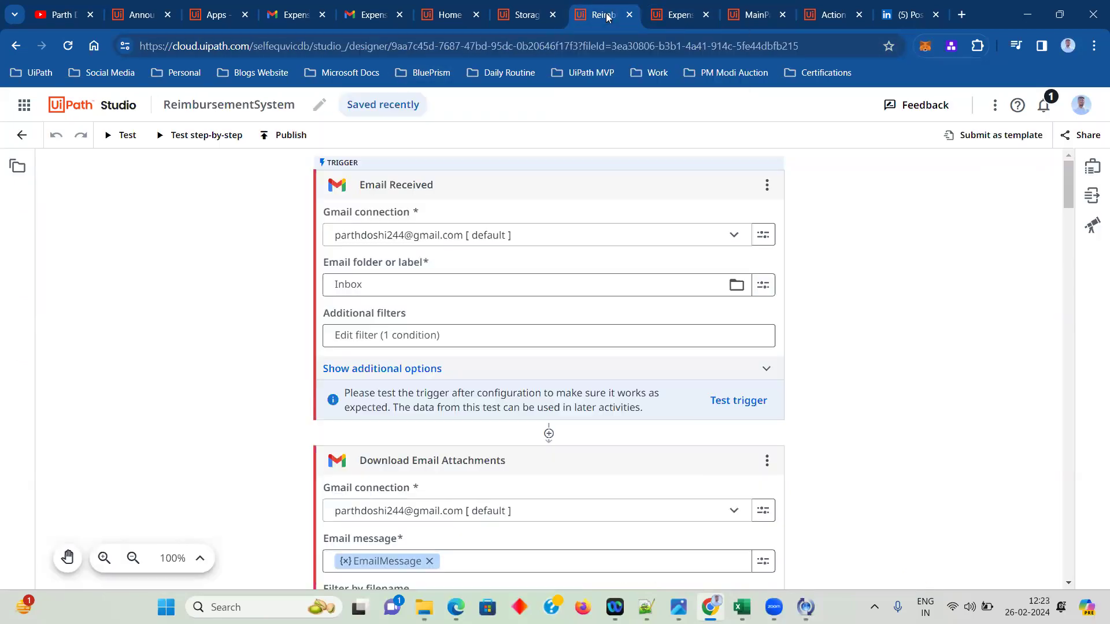
pyautogui.click(688, 21)
pyautogui.scroll(-1, 1095, 260)
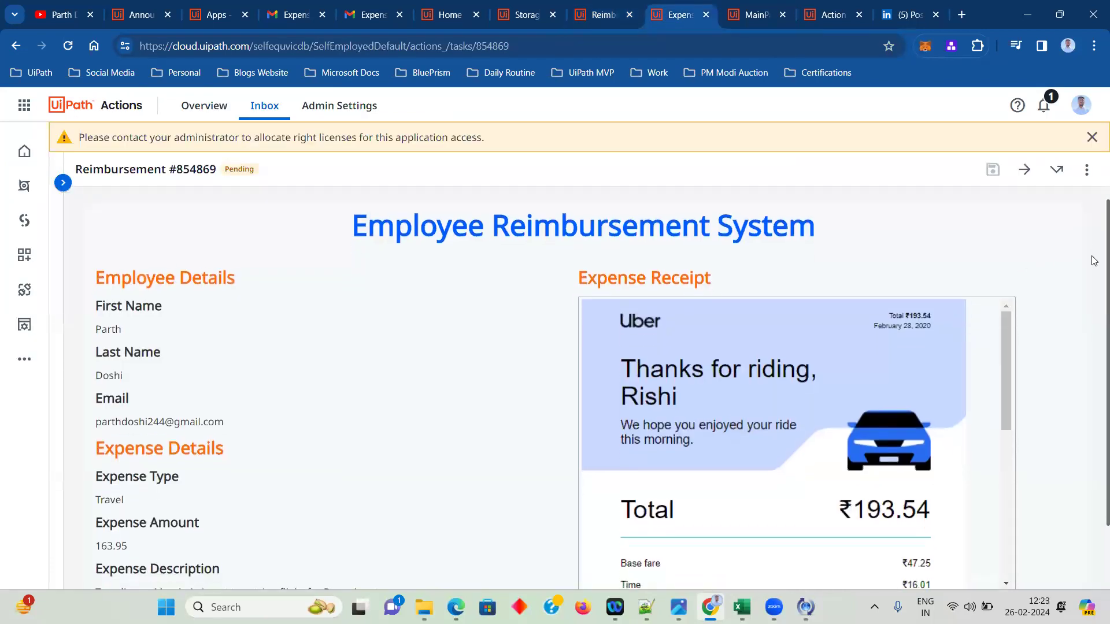
pyautogui.scroll(-1, 1095, 262)
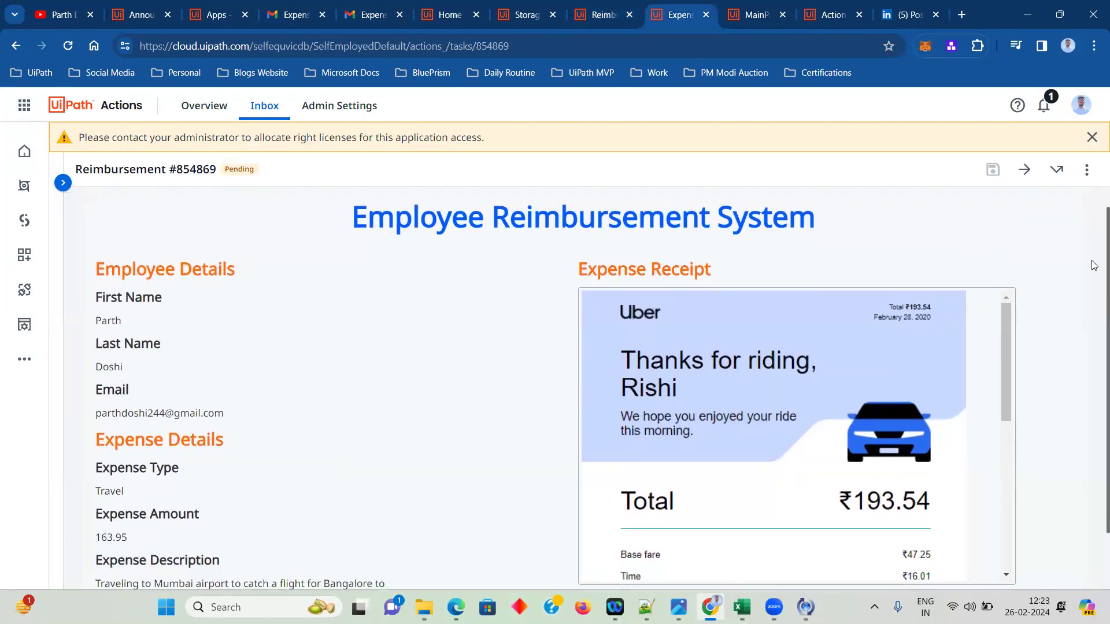